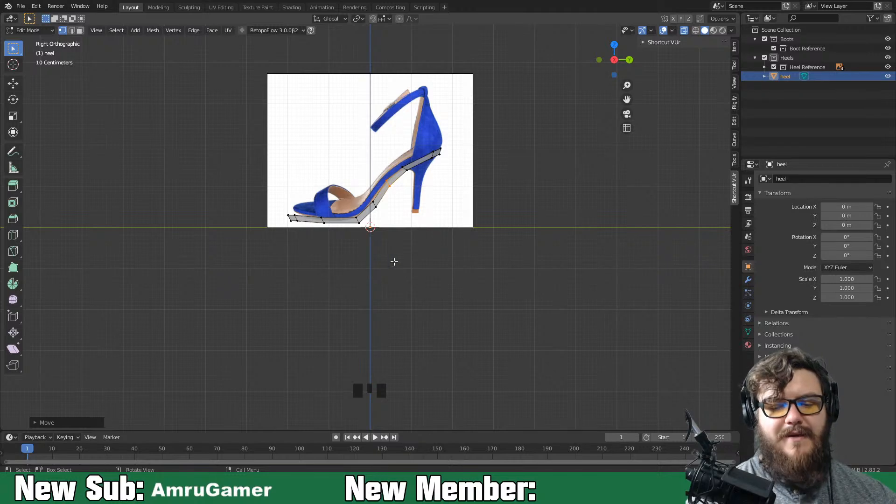
# Move the vertices at the sole's toe end slightly back to line up with the reference shoe's toe
pyautogui.moveTo(291, 214); pyautogui.dragTo(306, 237)
pyautogui.press('g')
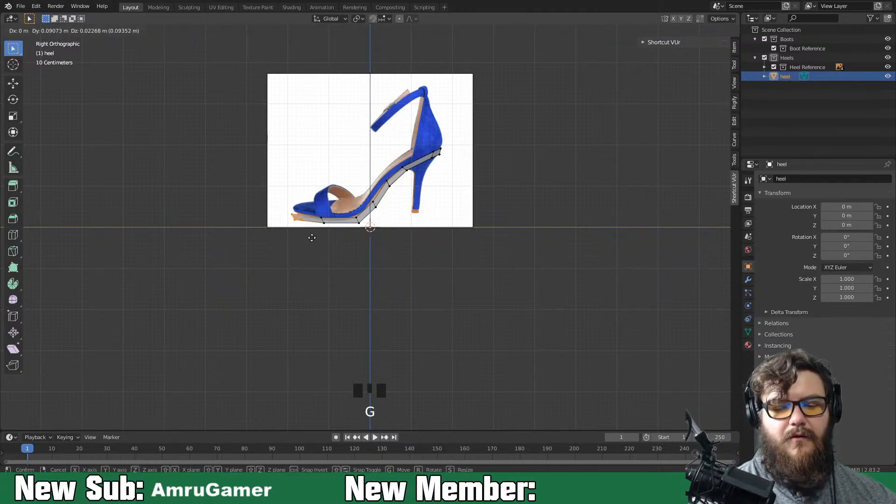
pyautogui.click(310, 238)
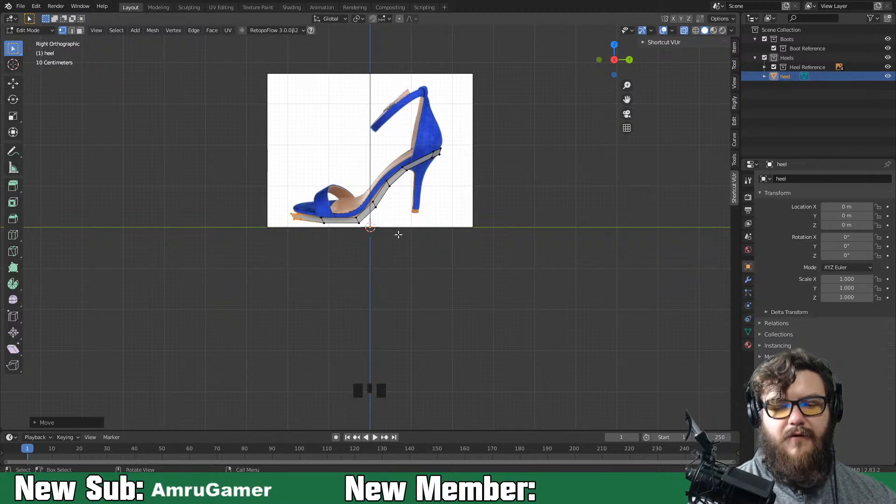
# Annotate the upper line of the shoe's heel seat and set the annotation colour to red
pyautogui.click(434, 149)
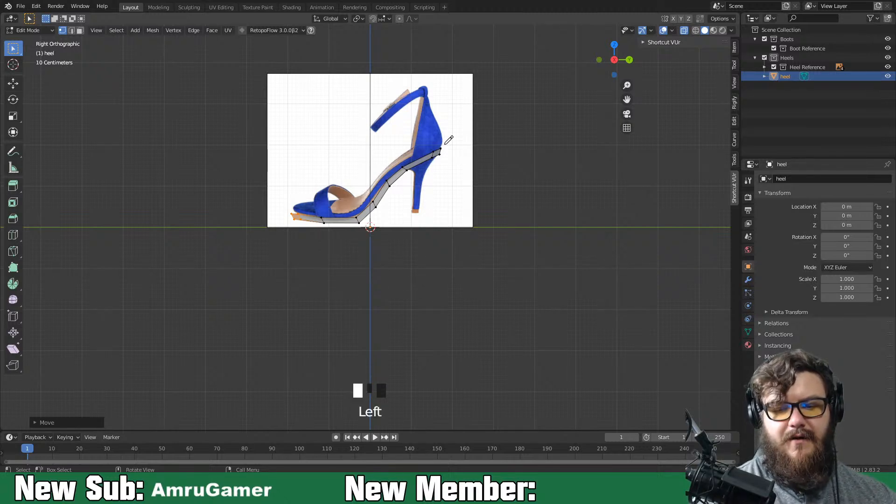
pyautogui.moveTo(407, 155); pyautogui.dragTo(440, 147)
pyautogui.click(12, 151)
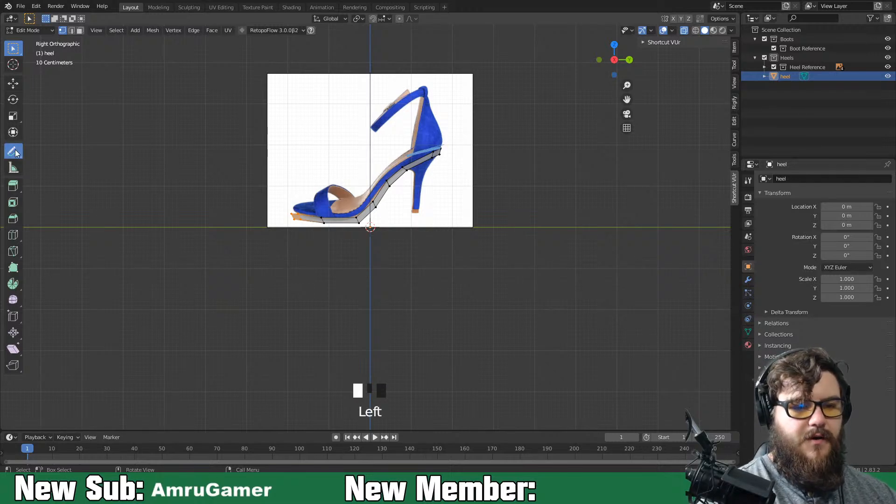
pyautogui.click(125, 19)
pyautogui.moveTo(128, 43); pyautogui.dragTo(132, 100)
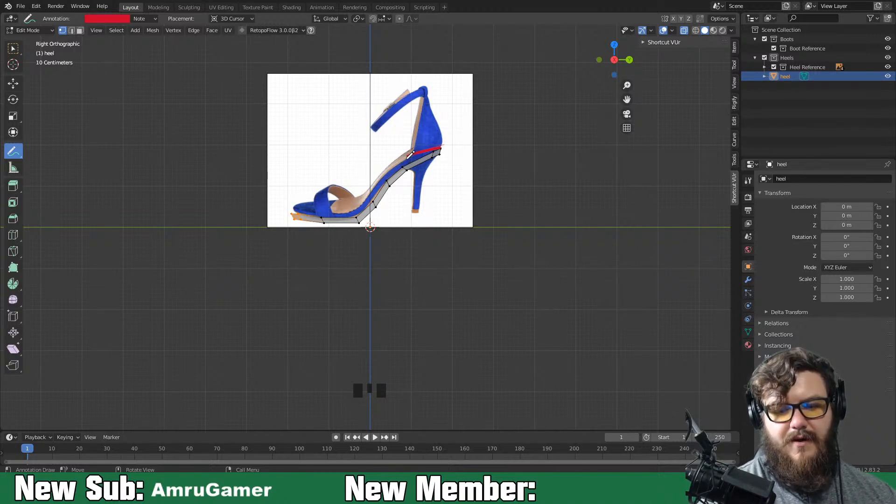
# Extend the red annotation along the reference shoe's insole down to the toe, then erase the annotation strokes
pyautogui.moveTo(404, 157)
pyautogui.mouseDown()
pyautogui.moveTo(390, 171)
pyautogui.moveTo(400, 158)
pyautogui.moveTo(413, 167)
pyautogui.moveTo(385, 178)
pyautogui.moveTo(372, 201)
pyautogui.mouseUp()
pyautogui.click(372, 201)
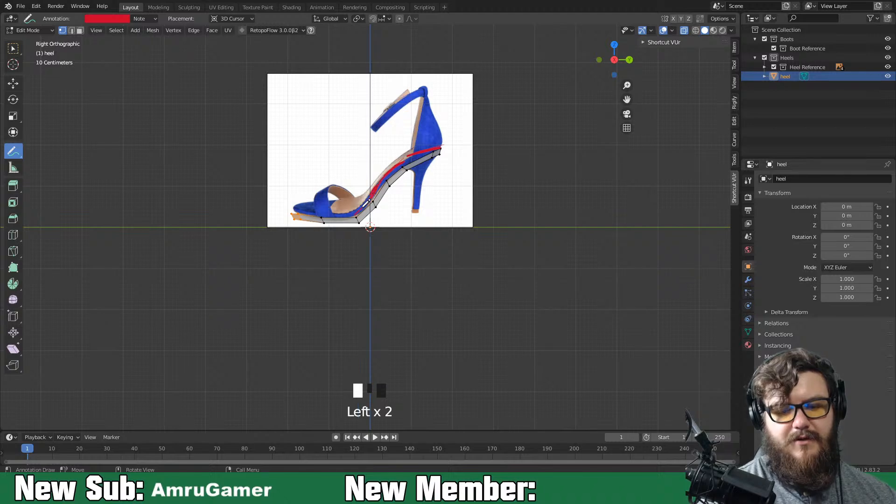
pyautogui.moveTo(352, 217); pyautogui.dragTo(295, 207)
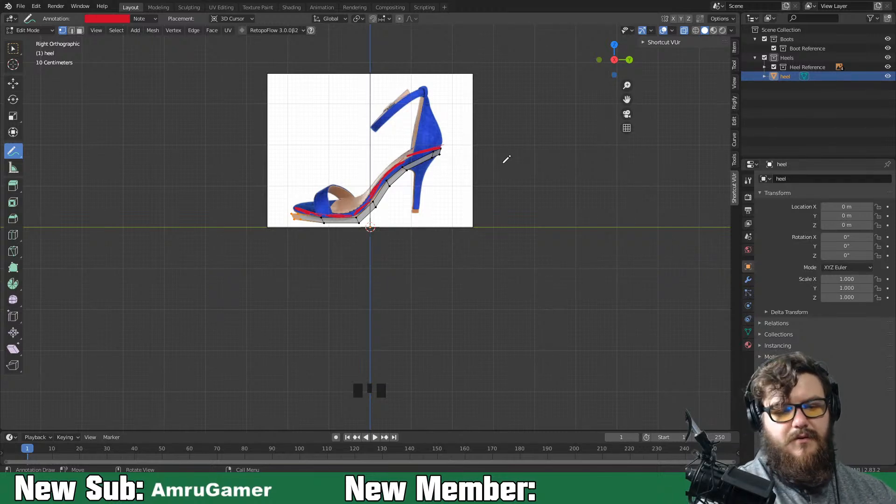
pyautogui.moveTo(467, 149); pyautogui.dragTo(208, 256, button='right')
pyautogui.rightClick(208, 256)
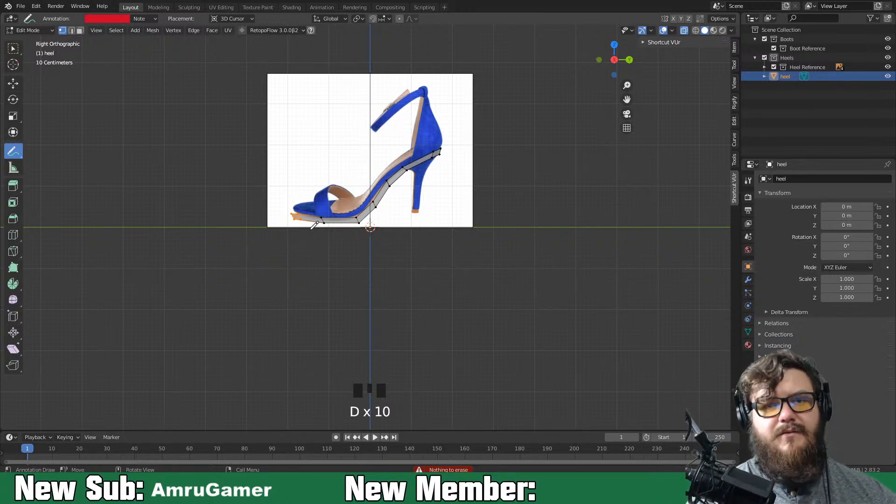
# Switch to face selection with the box select tool and turn off X-ray in solid shading
pyautogui.press('3')
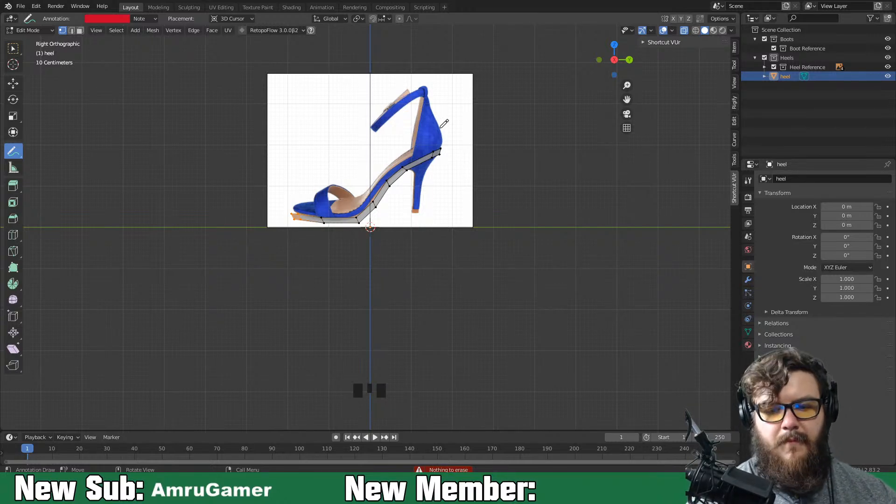
pyautogui.press('w')
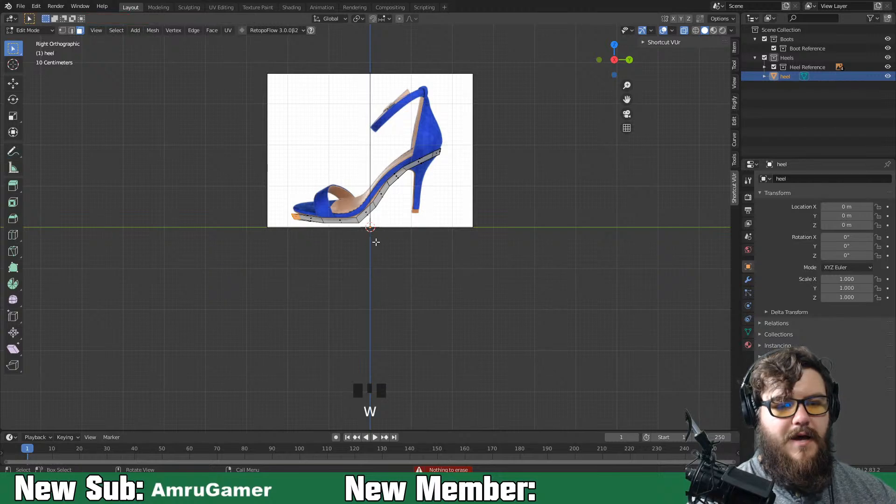
pyautogui.moveTo(469, 220); pyautogui.dragTo(704, 30, button='middle')
pyautogui.click(704, 31)
pyautogui.click(684, 30)
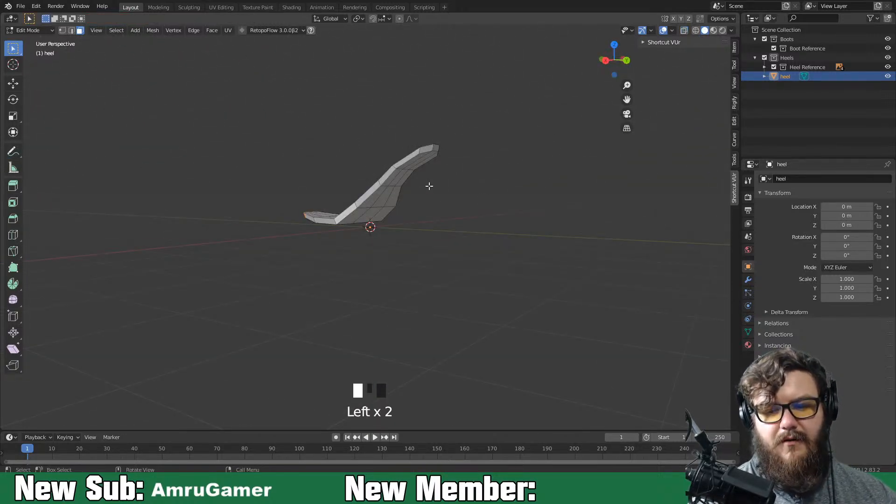
# Select the underside faces at the sole's rear end and inset them slightly
pyautogui.moveTo(431, 189); pyautogui.dragTo(400, 174, button='middle')
pyautogui.click(415, 151)
pyautogui.keyDown('shift'); pyautogui.click(396, 154); pyautogui.keyUp('shift')
pyautogui.keyDown('shift'); pyautogui.click(395, 154); pyautogui.keyUp('shift')
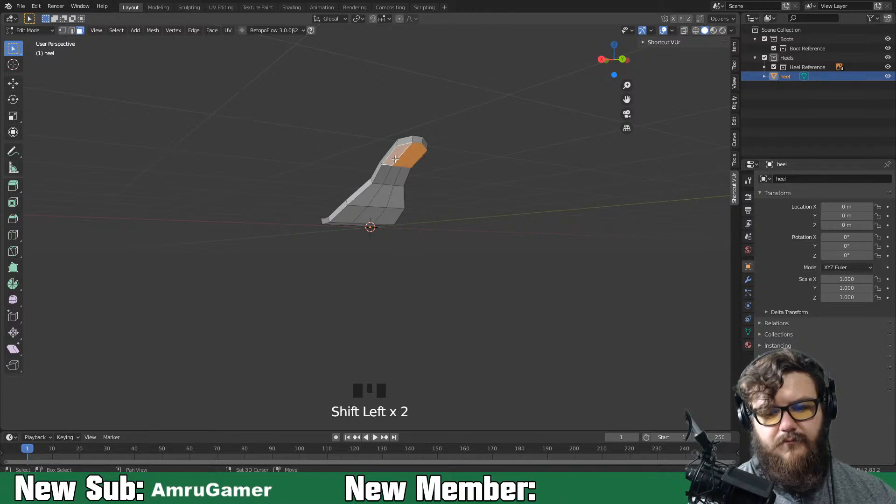
pyautogui.press('KP_3')
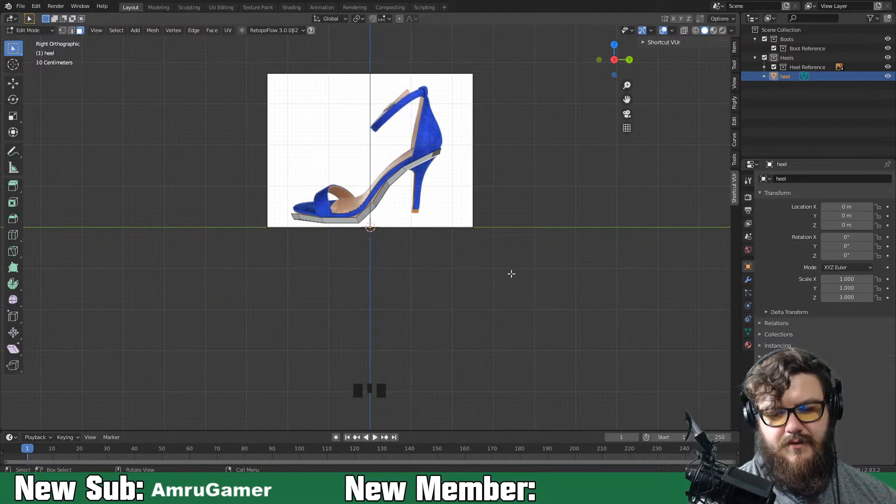
pyautogui.moveTo(508, 273)
pyautogui.mouseDown(button='middle')
pyautogui.moveTo(422, 257)
pyautogui.moveTo(508, 262)
pyautogui.mouseUp(button='middle')
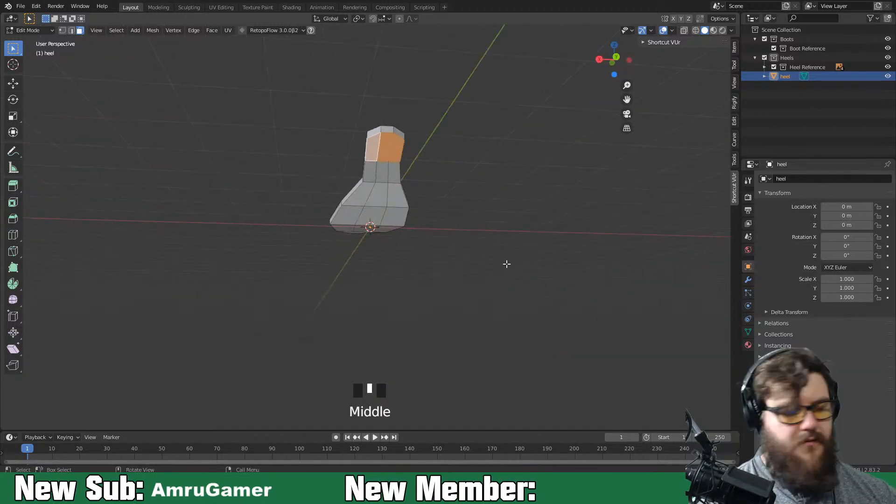
pyautogui.press('i')
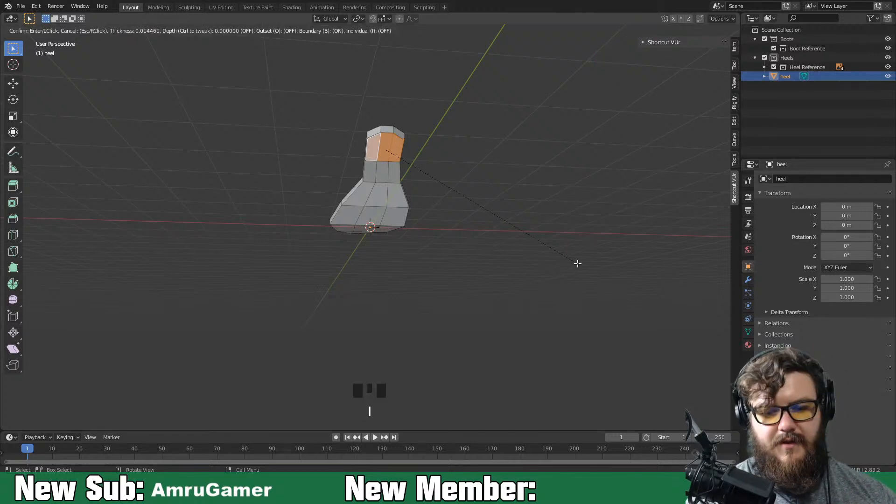
pyautogui.click(577, 262)
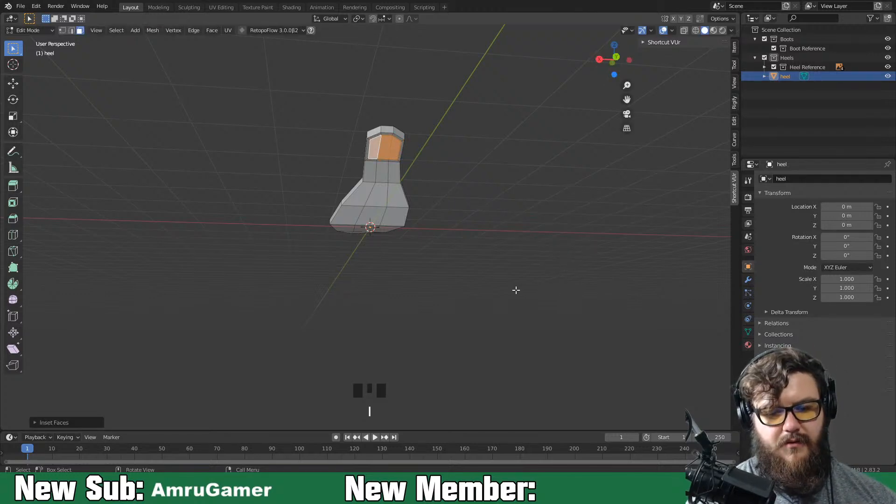
# In the right side view, move the inset faces down about 0.1 m towards the reference heel and resize them
pyautogui.press('KP_3')
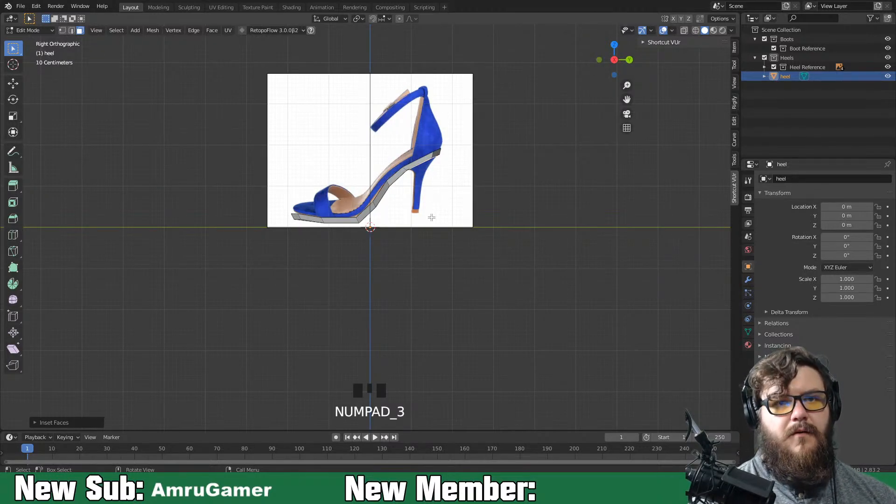
pyautogui.press('g')
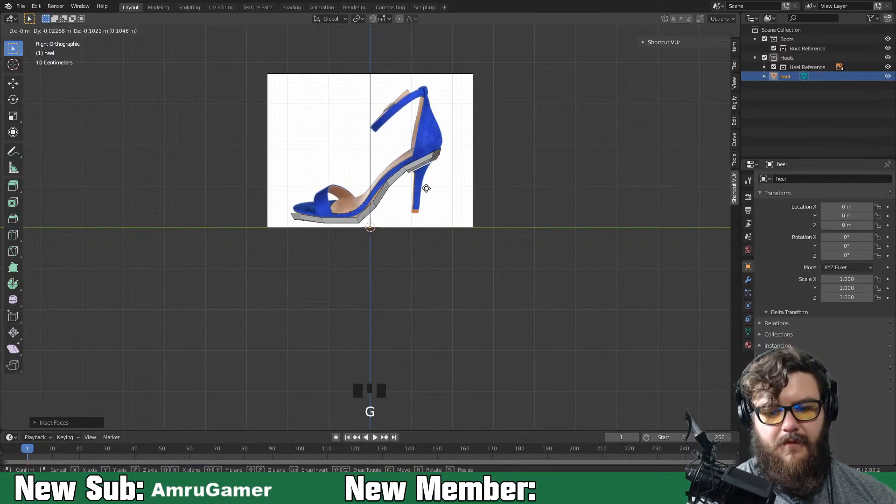
pyautogui.click(426, 190)
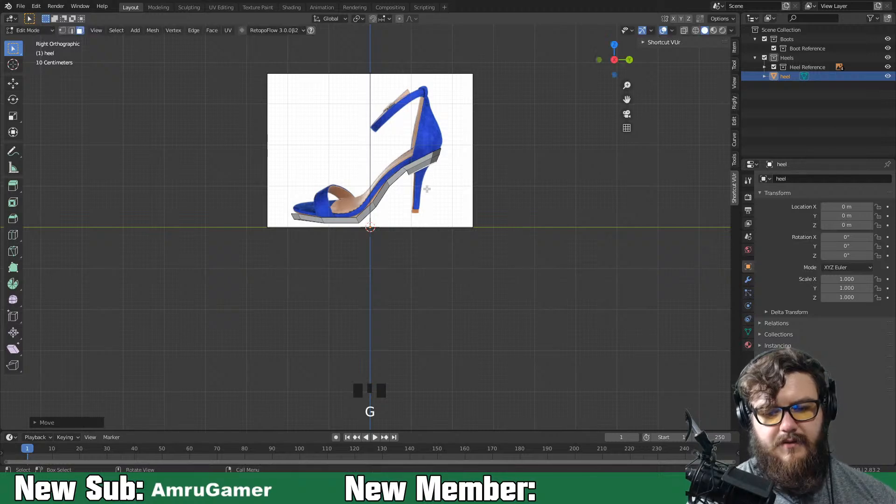
pyautogui.press('s')
pyautogui.click(465, 191)
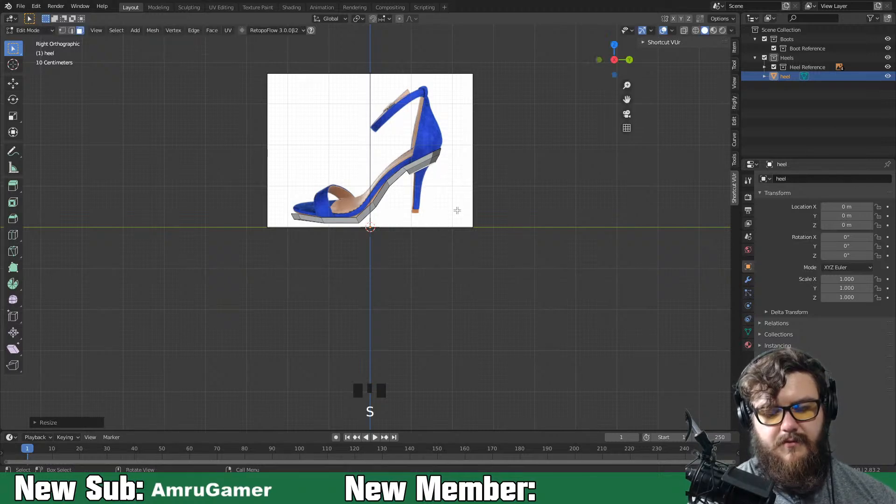
# Inspect the sole from several angles, hide the heel object to examine the front, side and bottom reference images, and show it again
pyautogui.moveTo(476, 254); pyautogui.dragTo(465, 280, button='middle')
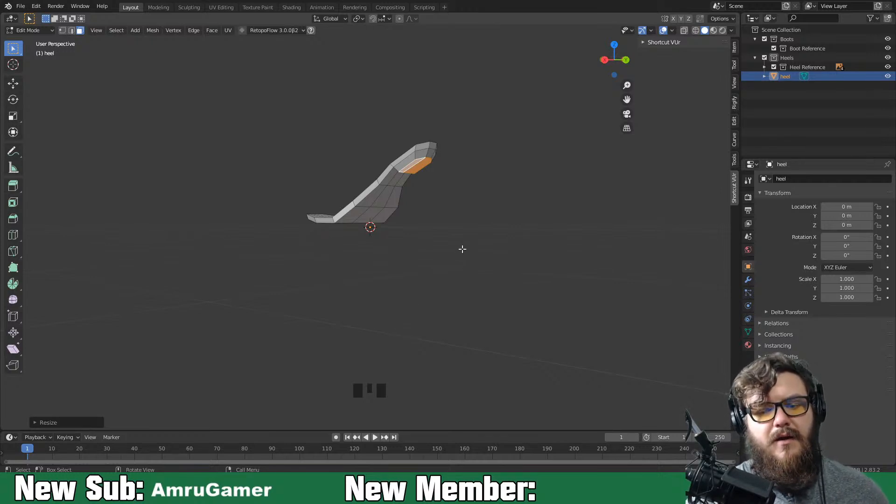
pyautogui.moveTo(389, 279); pyautogui.dragTo(351, 275, button='middle')
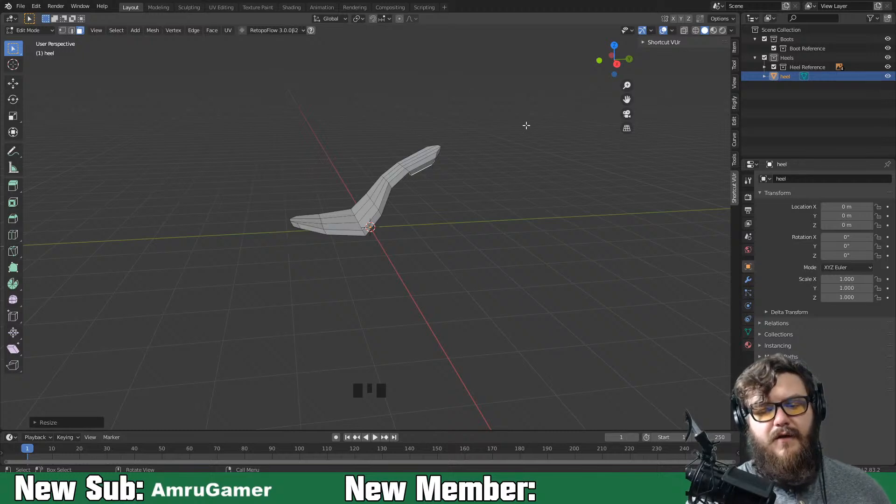
pyautogui.moveTo(356, 265); pyautogui.dragTo(473, 280, button='middle')
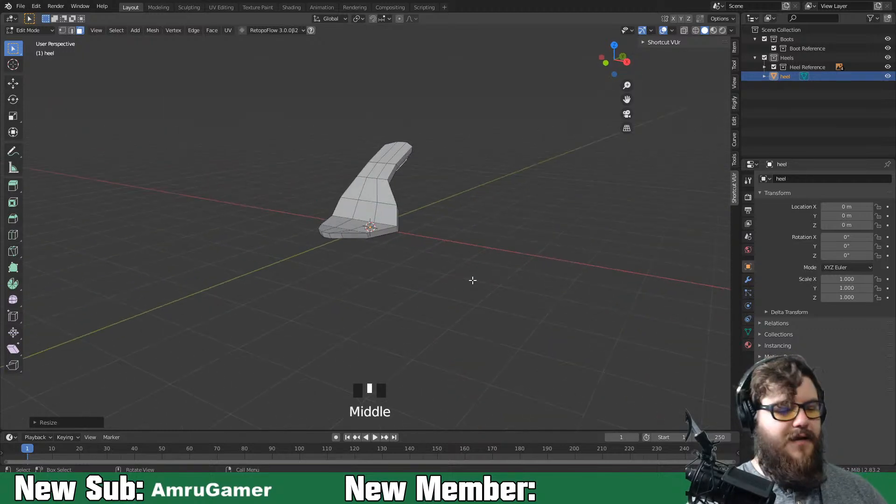
pyautogui.press('KP_1')
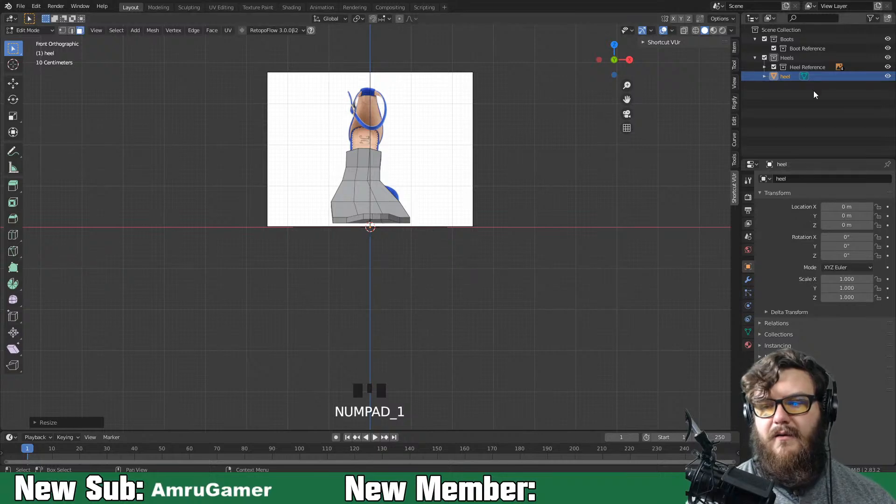
pyautogui.click(888, 76)
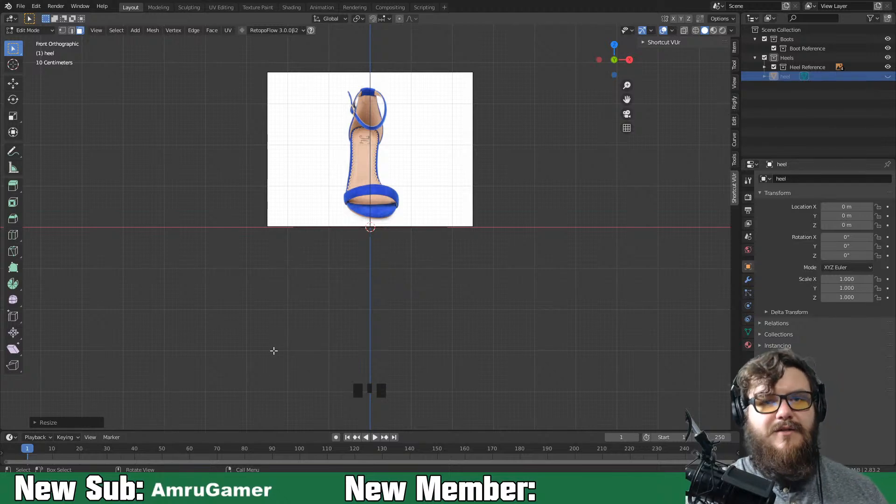
pyautogui.press('KP_3')
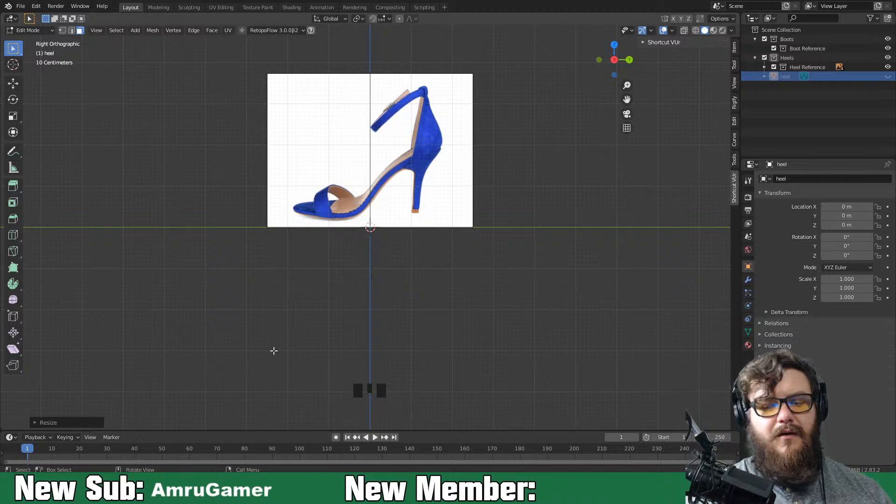
pyautogui.press('ctrl+KP_7')
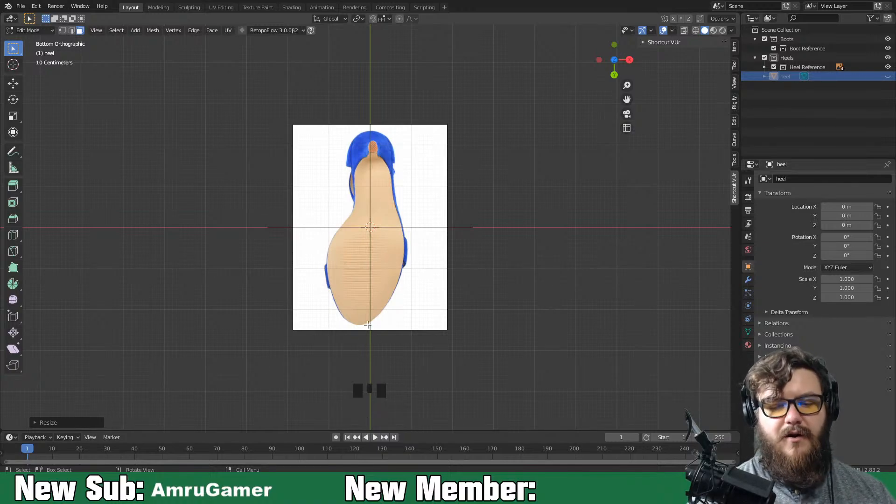
pyautogui.press('KP_3')
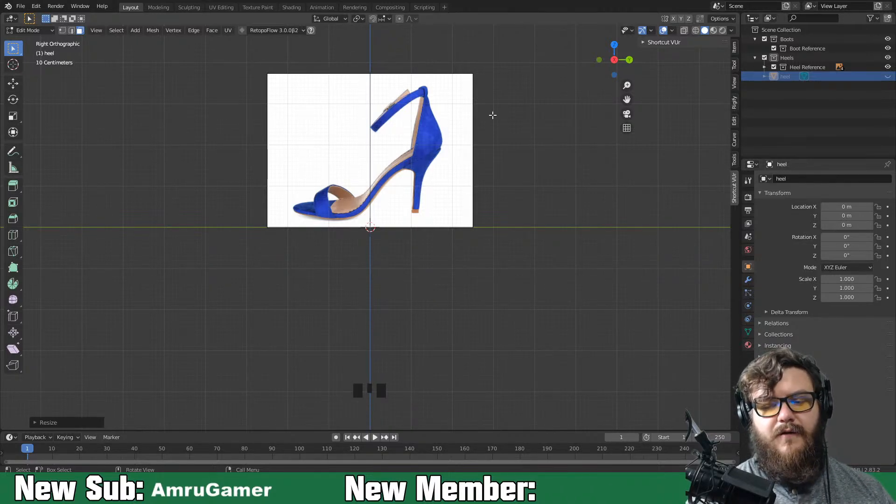
pyautogui.click(887, 76)
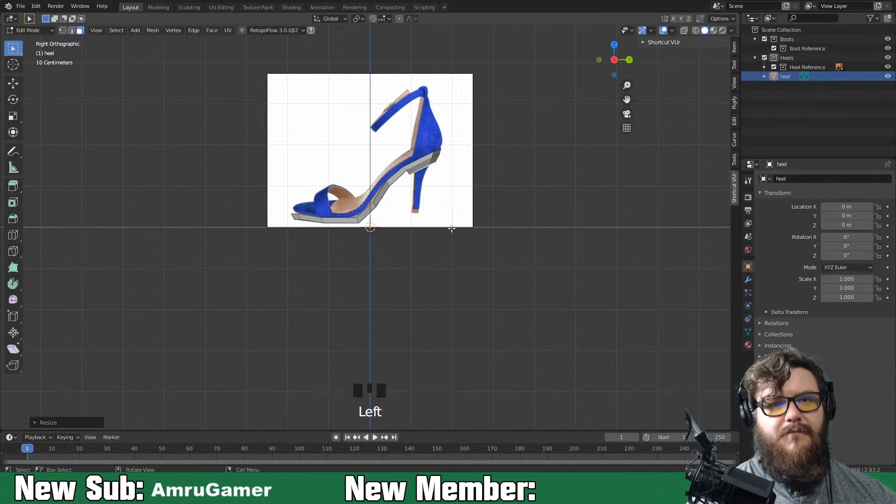
# Extrude the inset faces down to the reference heel's tip, then rotate the end level and move it over the tip
pyautogui.press('e')
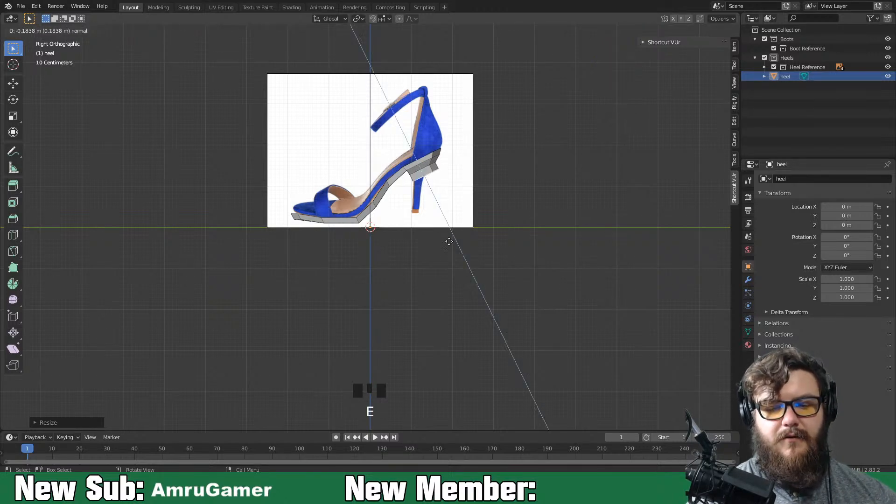
pyautogui.click(460, 276)
pyautogui.press('r')
pyautogui.click(486, 266)
pyautogui.press('g')
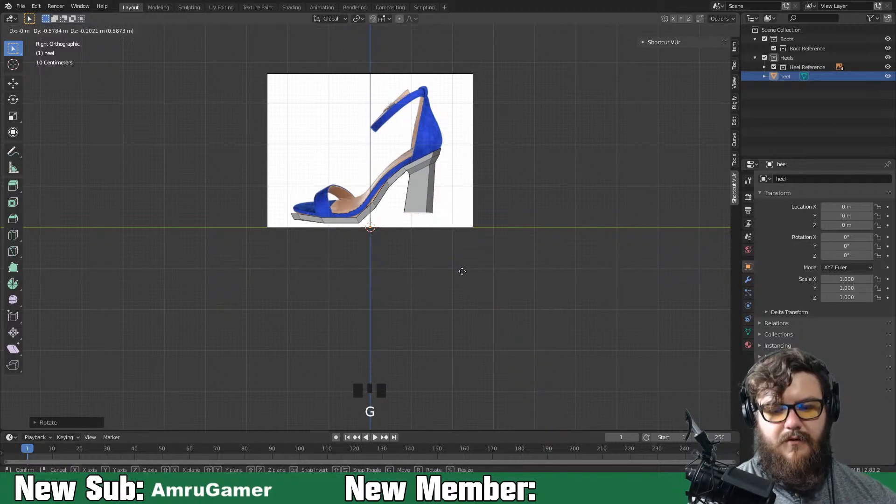
pyautogui.click(463, 274)
# Scale the extruded heel's lower end to about 0.43 and rotate and reposition it to match the reference heel tip
pyautogui.press('s')
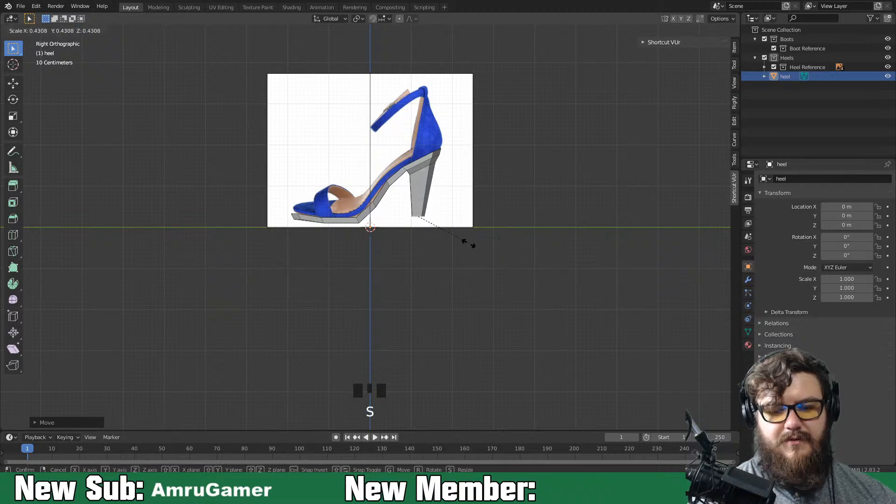
pyautogui.click(468, 249)
pyautogui.press('r')
pyautogui.click(468, 267)
pyautogui.press('g')
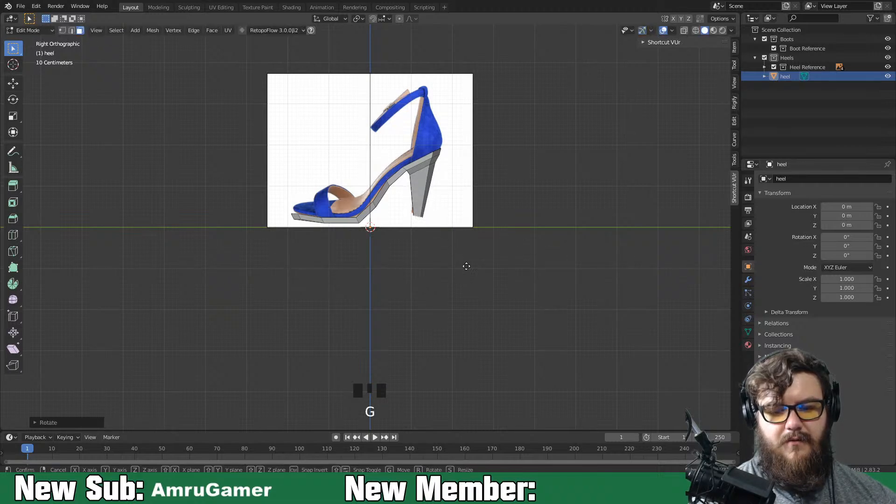
pyautogui.click(471, 257)
pyautogui.press('r')
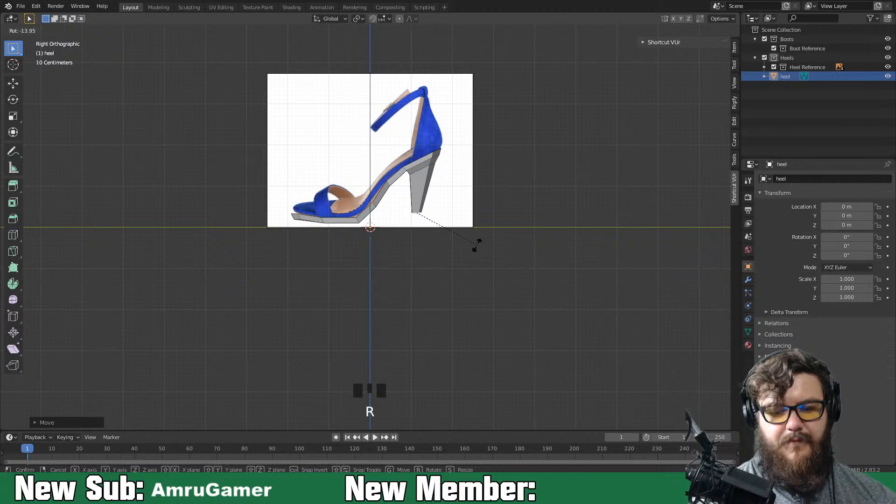
pyautogui.click(476, 246)
# Select the edge loop around the upper part of the heel and scale it to about 0.6 to match the side reference
pyautogui.moveTo(475, 248); pyautogui.dragTo(395, 248, button='middle')
pyautogui.press('2')
pyautogui.keyDown('alt'); pyautogui.click(387, 159); pyautogui.keyUp('alt')
pyautogui.moveTo(388, 160); pyautogui.dragTo(508, 232, button='middle')
pyautogui.press('KP_3')
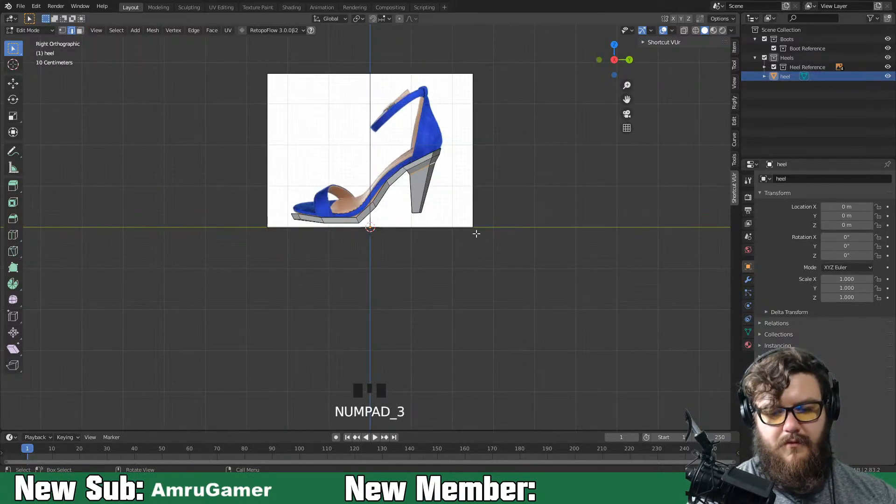
pyautogui.press('s')
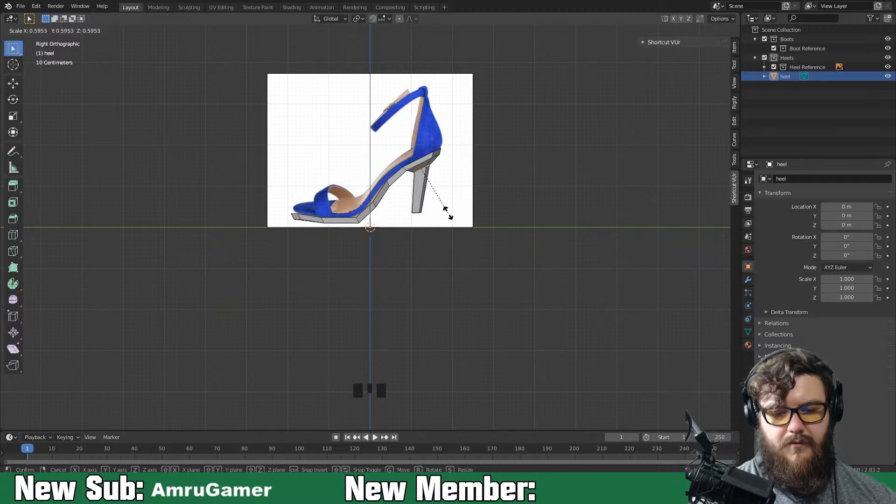
pyautogui.click(449, 211)
# Hide the heel object and trace the reference heel's outline with annotation strokes in the right side view
pyautogui.moveTo(450, 210); pyautogui.dragTo(432, 201, button='middle')
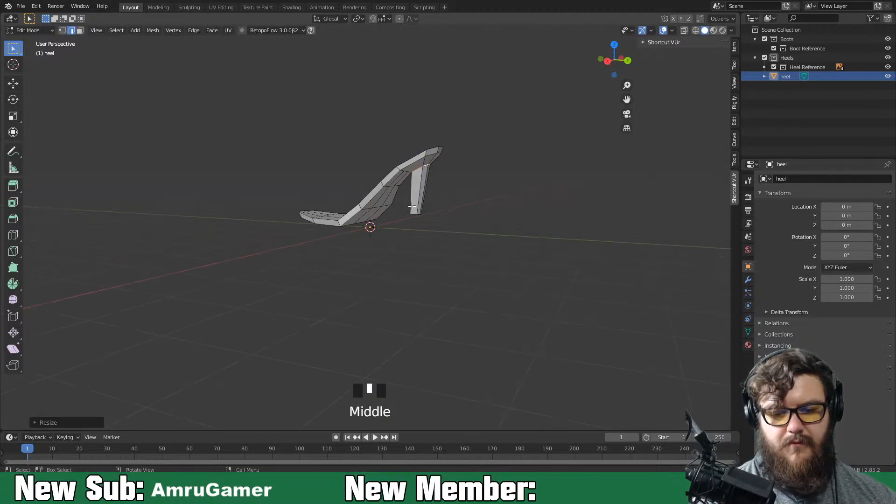
pyautogui.click(888, 76)
pyautogui.press('KP_3')
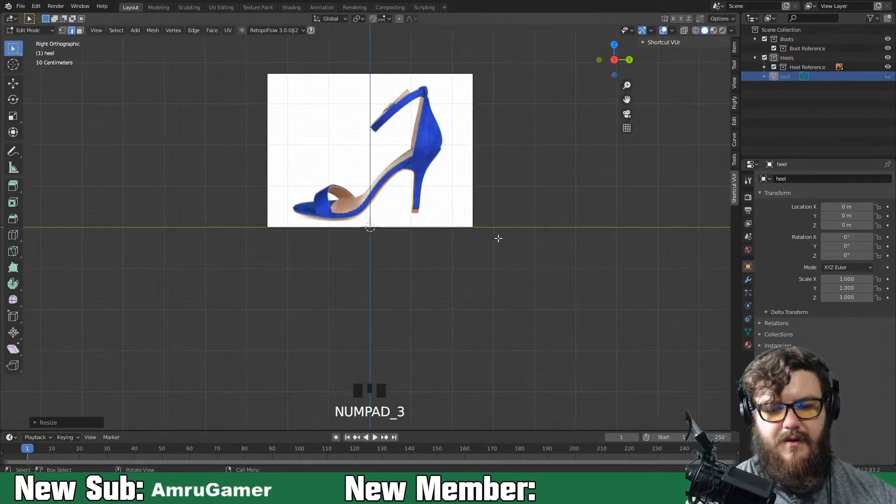
pyautogui.press('d')
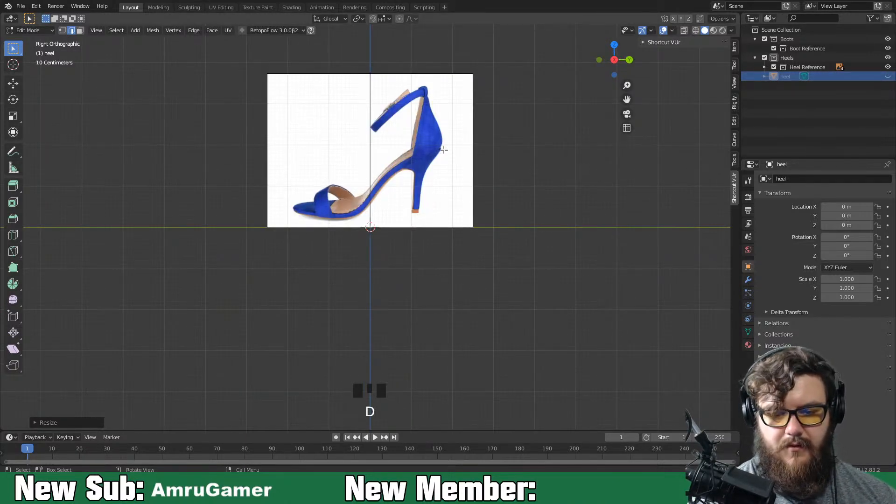
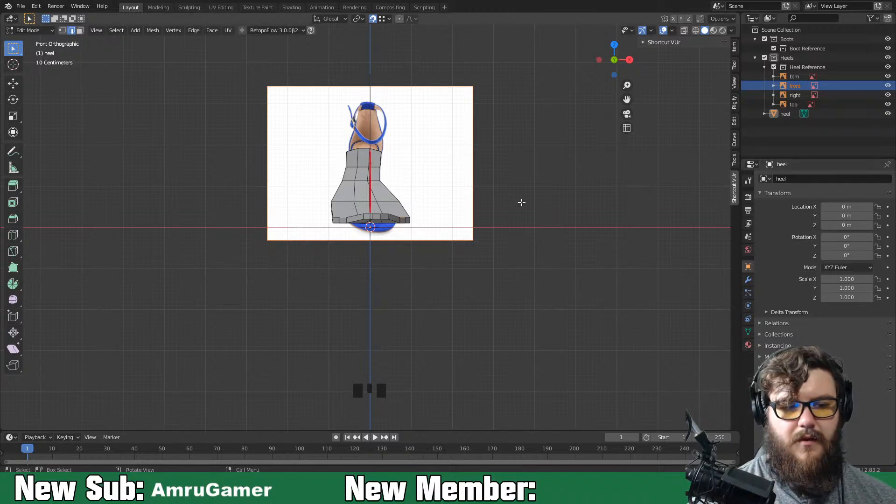
# Leave mesh editing, enable transparency on the front reference image with about 0.388 opacity, and set its depth to Front
pyautogui.press('Tab')
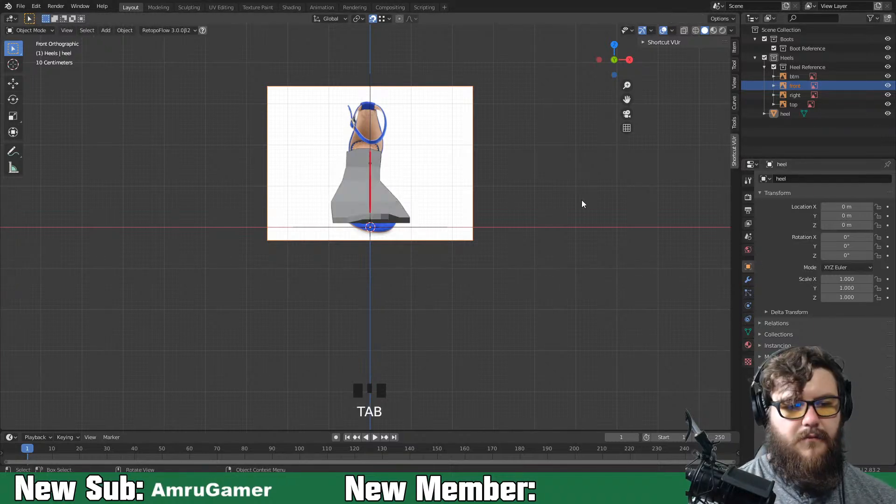
pyautogui.click(785, 87)
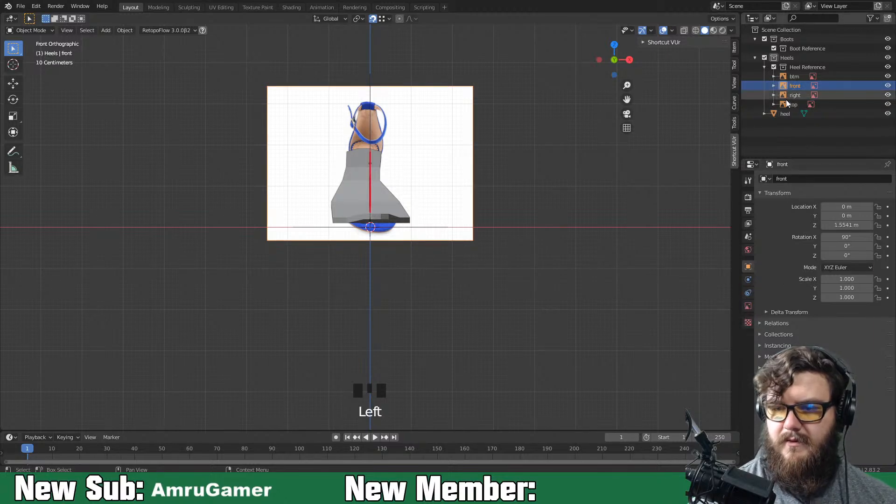
pyautogui.click(748, 306)
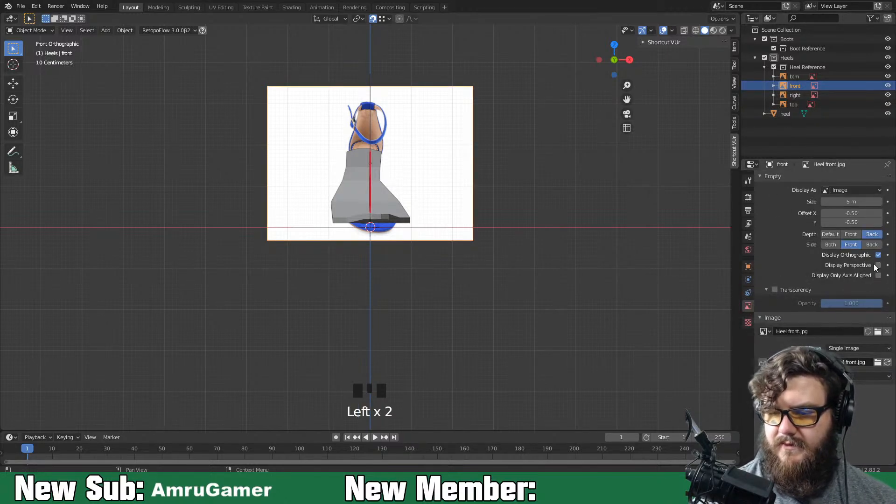
pyautogui.click(774, 289)
pyautogui.moveTo(868, 304)
pyautogui.mouseDown()
pyautogui.moveTo(827, 308)
pyautogui.moveTo(852, 310)
pyautogui.mouseUp()
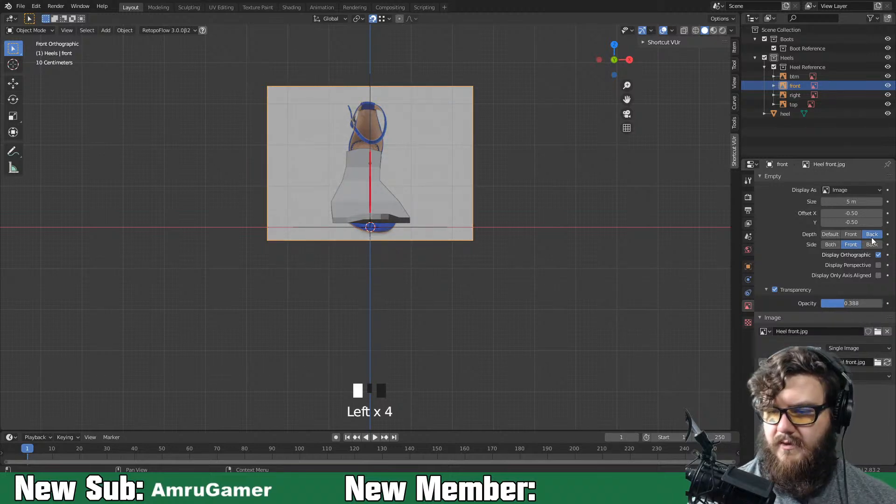
pyautogui.click(851, 234)
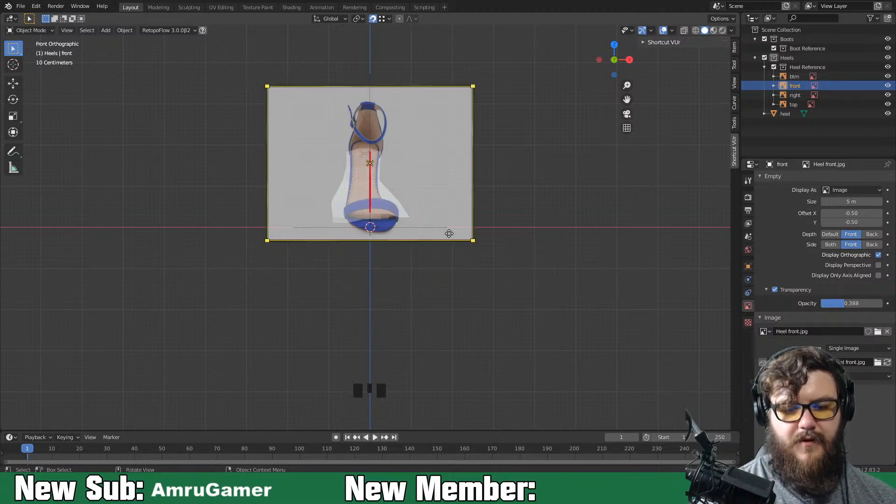
# Annotate an arc for the toe strap across the sole in the front view and mark the strap's top in the side view
pyautogui.moveTo(330, 219)
pyautogui.mouseDown()
pyautogui.moveTo(369, 194)
pyautogui.moveTo(410, 223)
pyautogui.mouseUp()
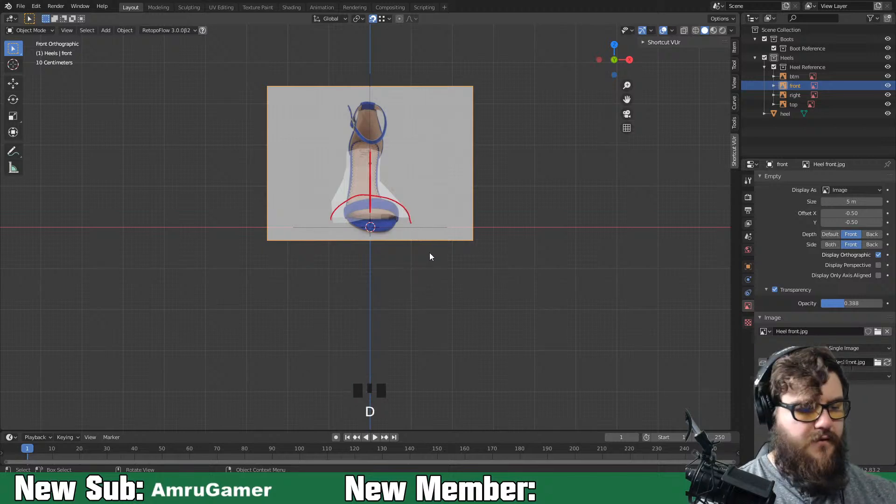
pyautogui.press('KP_3')
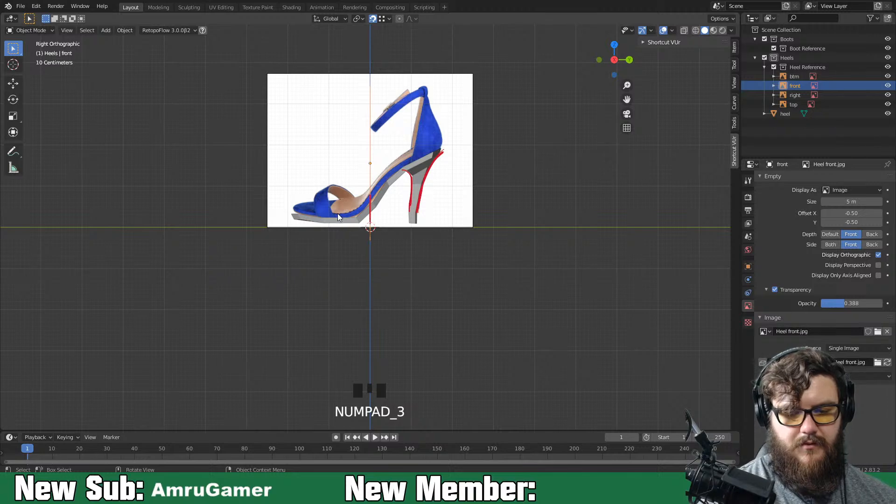
pyautogui.moveTo(347, 192)
pyautogui.mouseDown()
pyautogui.moveTo(323, 185)
pyautogui.moveTo(330, 185)
pyautogui.mouseUp()
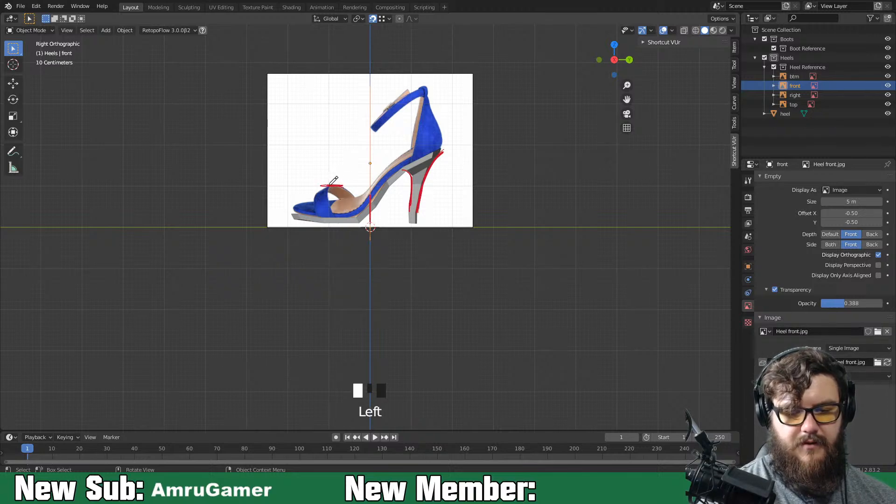
# Erase the toe strap arc and the heel outline annotations in the front and right side views
pyautogui.press('KP_1')
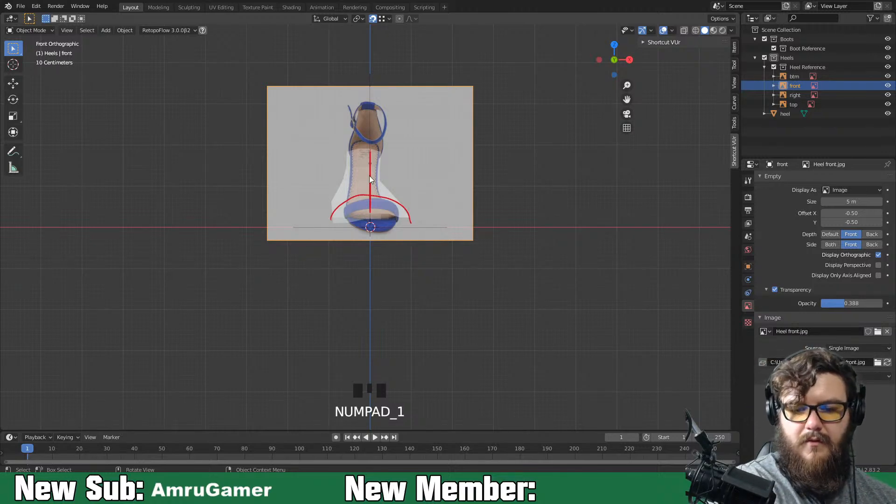
pyautogui.moveTo(416, 233)
pyautogui.mouseDown(button='right')
pyautogui.moveTo(427, 212)
pyautogui.moveTo(404, 283)
pyautogui.moveTo(300, 186)
pyautogui.moveTo(290, 188)
pyautogui.mouseUp(button='right')
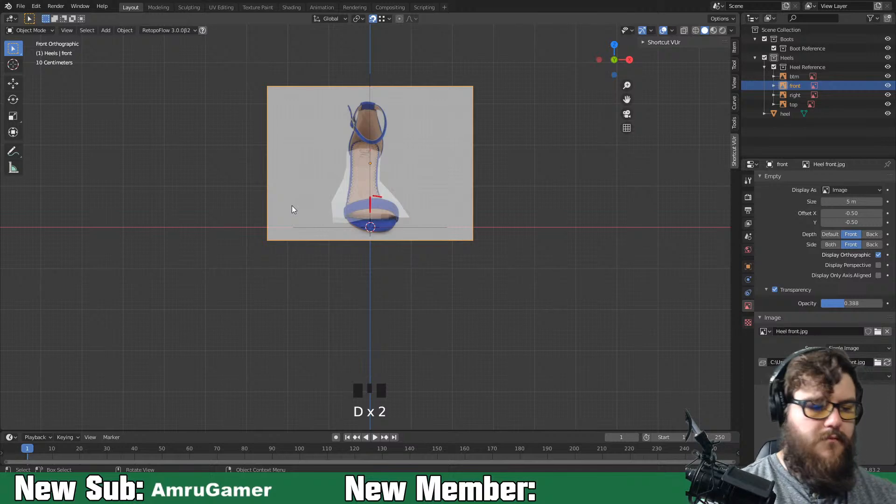
pyautogui.press('KP_3')
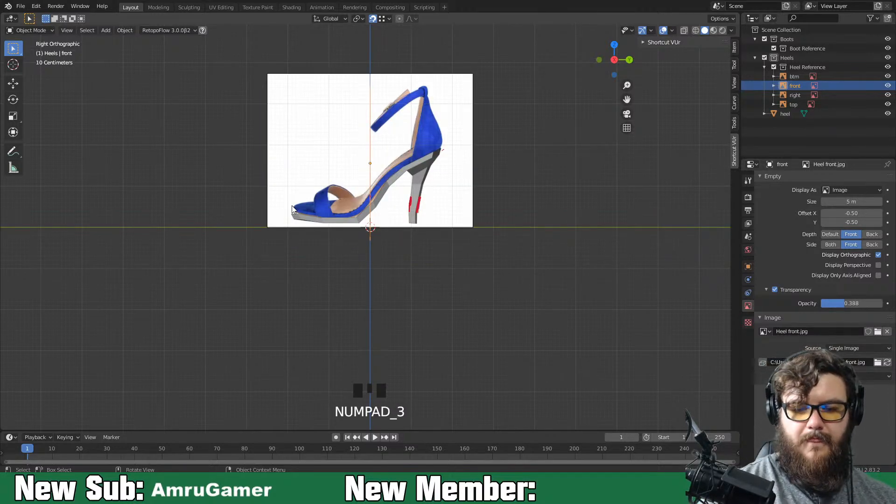
pyautogui.moveTo(447, 217); pyautogui.dragTo(444, 219, button='right')
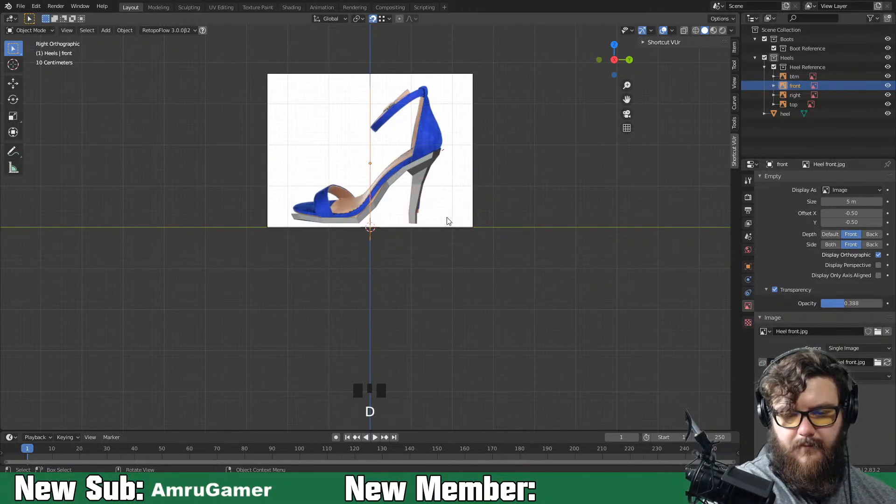
# Mark the toe strap's top height with annotation strokes in the right side view and repeat the mark in the front view
pyautogui.moveTo(343, 187)
pyautogui.mouseDown()
pyautogui.moveTo(321, 186)
pyautogui.moveTo(345, 186)
pyautogui.mouseUp()
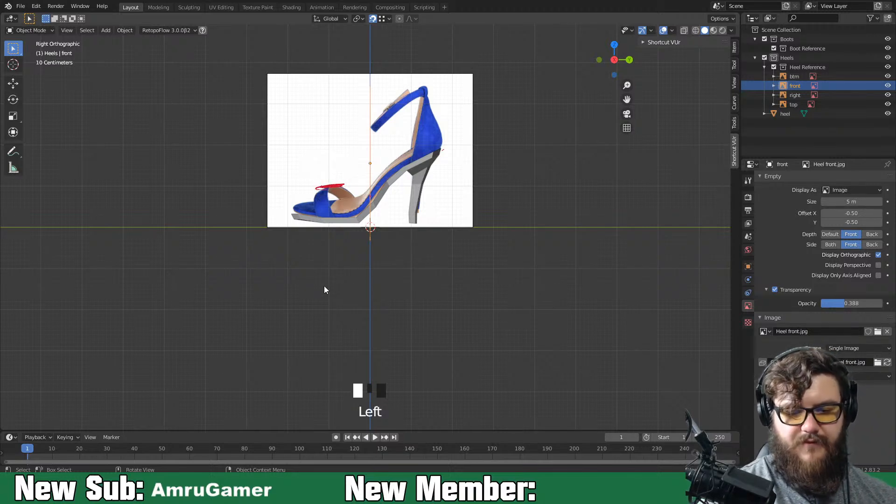
pyautogui.press('KP_1')
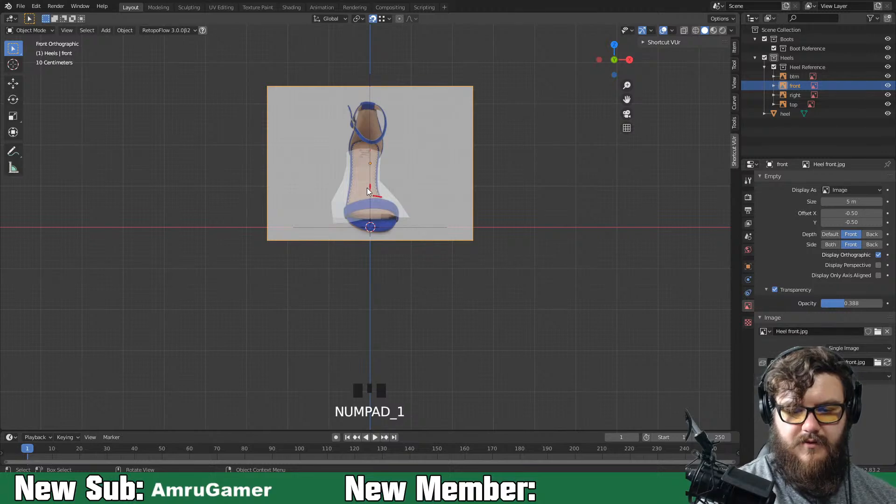
pyautogui.moveTo(365, 186); pyautogui.dragTo(397, 186)
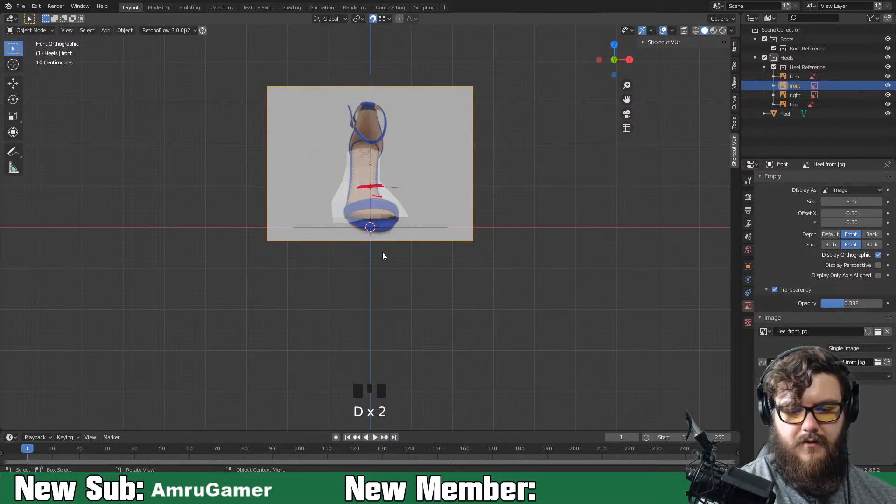
# Extrude the selected side edges of the heel object's toe area and, with snapping off, raise them about 0.45 m along Z
pyautogui.moveTo(440, 248); pyautogui.dragTo(387, 240, button='middle')
pyautogui.click(387, 239)
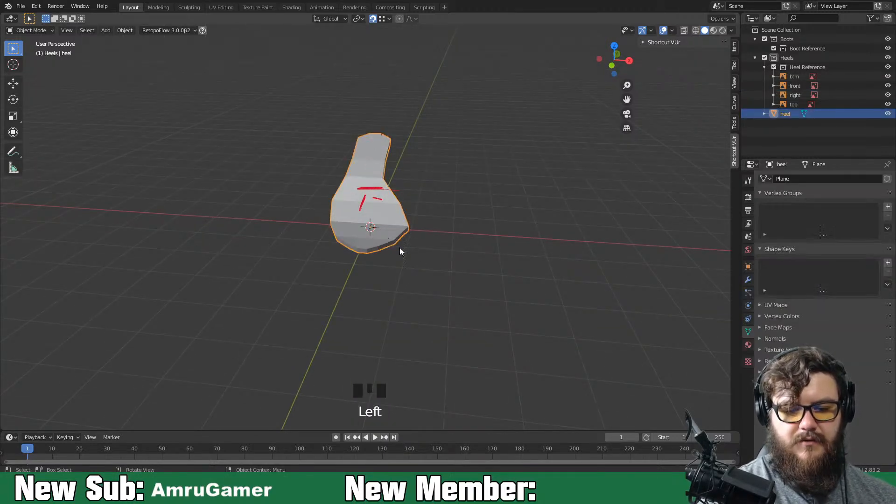
pyautogui.press('Tab')
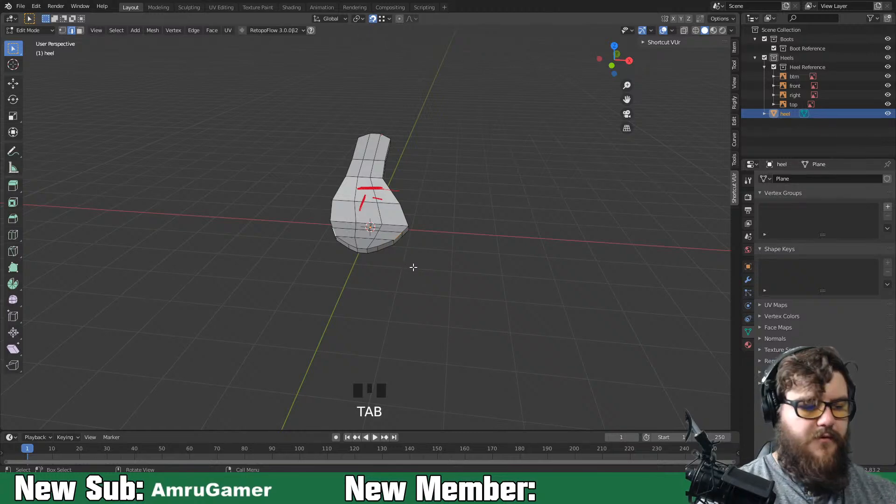
pyautogui.press('KP_1')
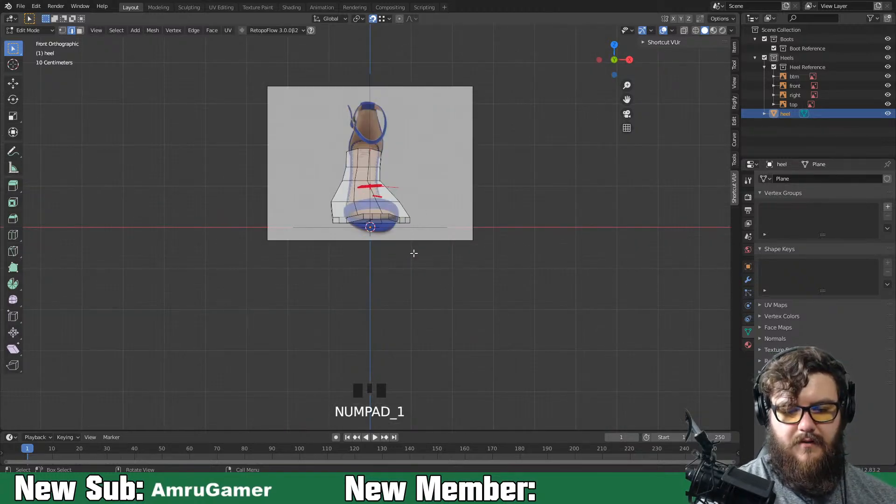
pyautogui.press('e')
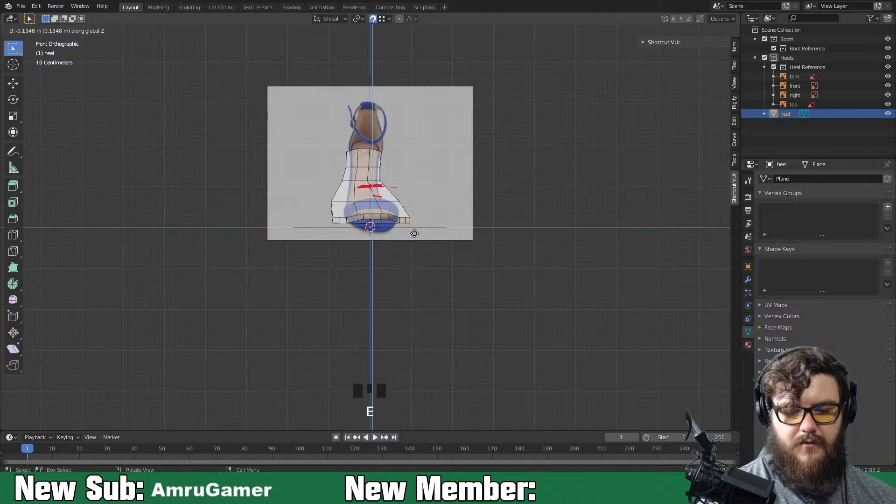
pyautogui.click(415, 232)
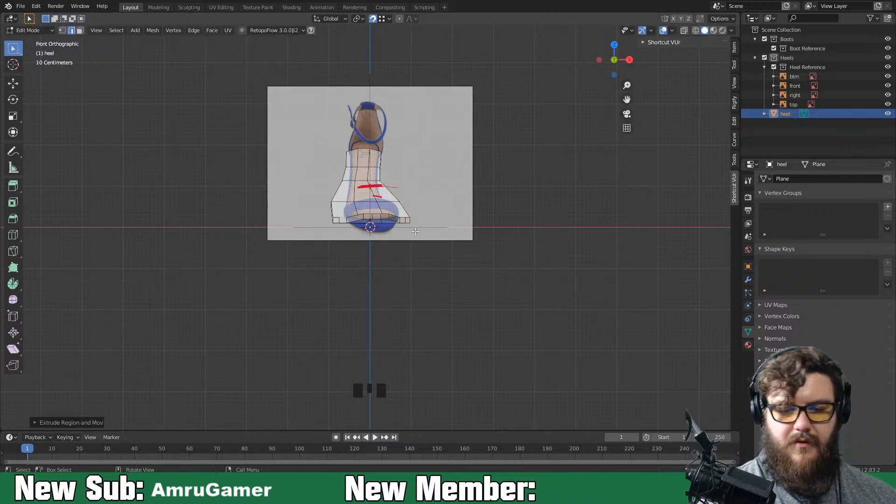
pyautogui.hotkey('shift', 'Tab')
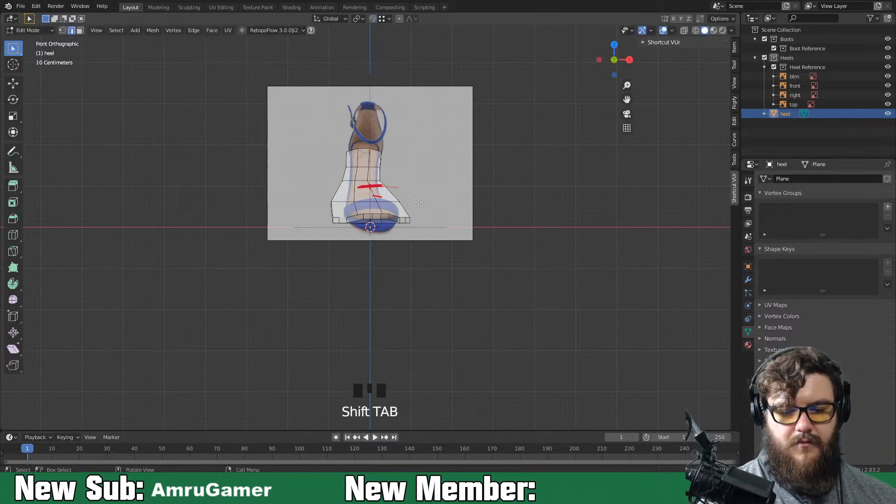
pyautogui.press('g')
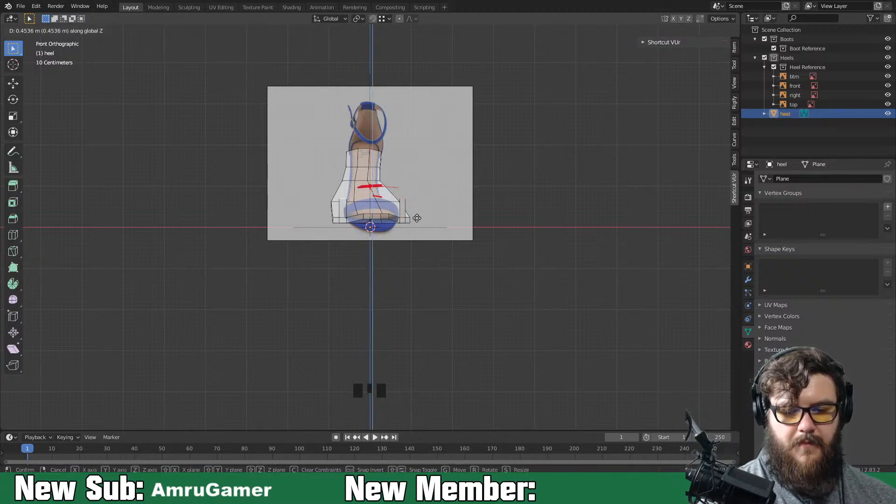
pyautogui.click(416, 218)
# Scale the raised edges inward along X to narrow the strap and fill the gap between them with a face
pyautogui.press('s')
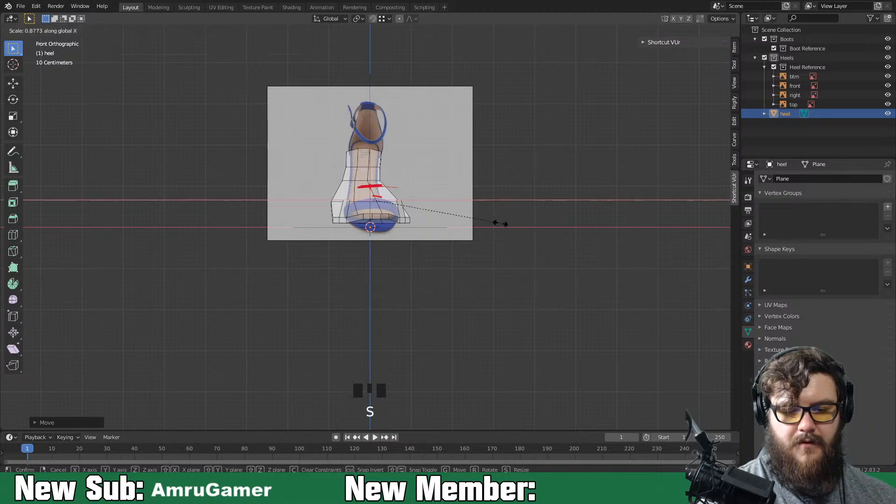
pyautogui.click(461, 226)
pyautogui.press('f')
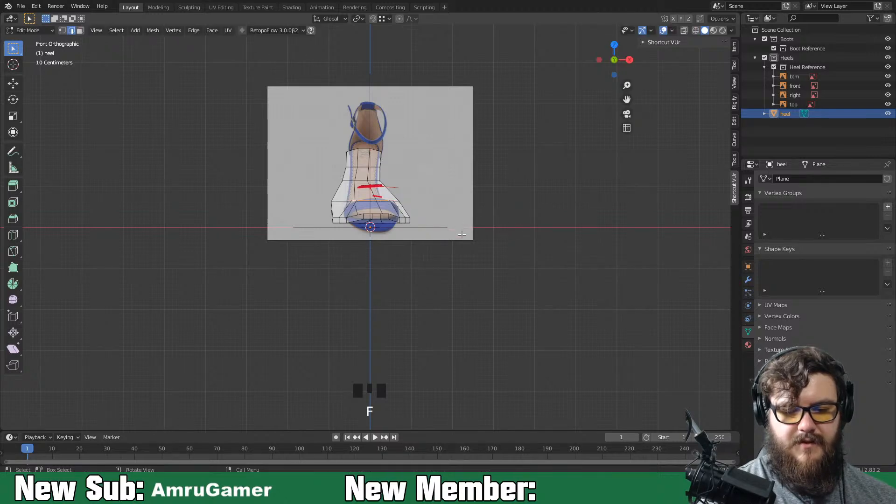
# Add a loop cut across the middle of the toe strap's top face and raise it about 0.07 m along Z
pyautogui.moveTo(459, 235); pyautogui.dragTo(434, 270, button='middle')
pyautogui.hotkey('ctrl', 'r')
pyautogui.click(371, 218)
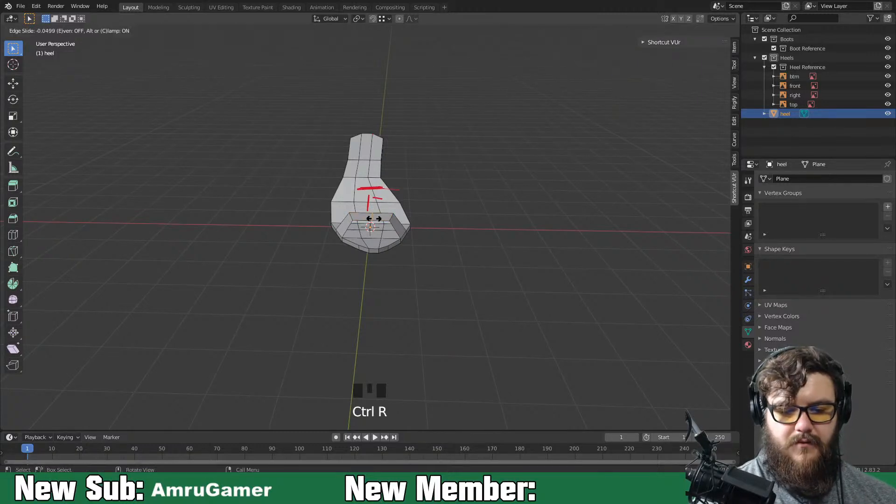
pyautogui.click(374, 218)
pyautogui.press('g')
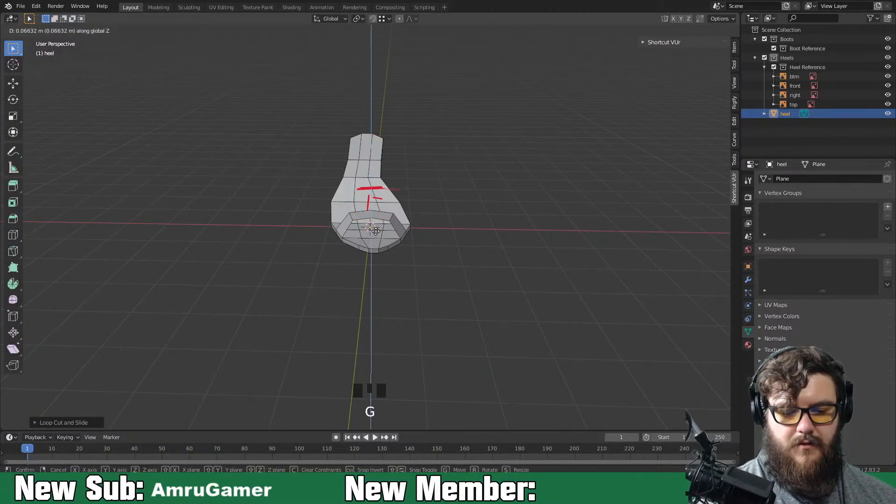
pyautogui.click(375, 227)
# Select the two side edges of the toe strap and scale them to fit the strap in the reference image
pyautogui.press('KP_1')
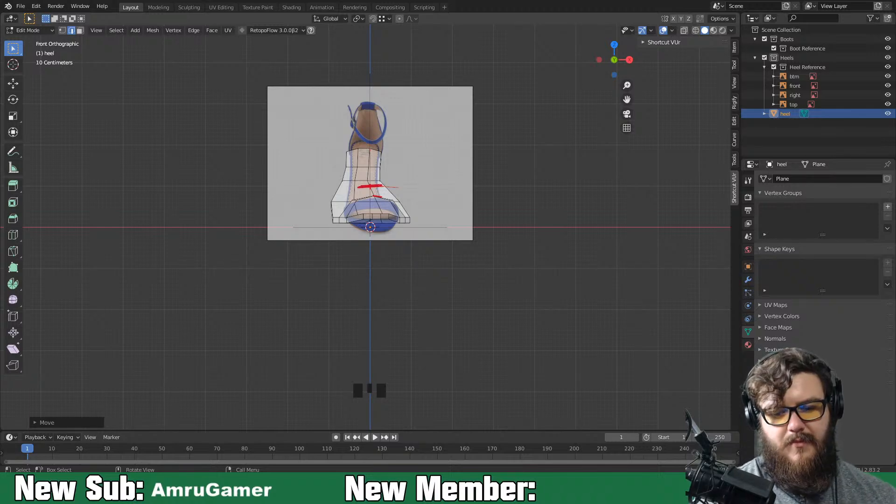
pyautogui.moveTo(472, 235); pyautogui.dragTo(446, 236, button='middle')
pyautogui.click(381, 222)
pyautogui.keyDown('shift'); pyautogui.click(347, 220); pyautogui.keyUp('shift')
pyautogui.press('s')
pyautogui.rightClick(440, 237)
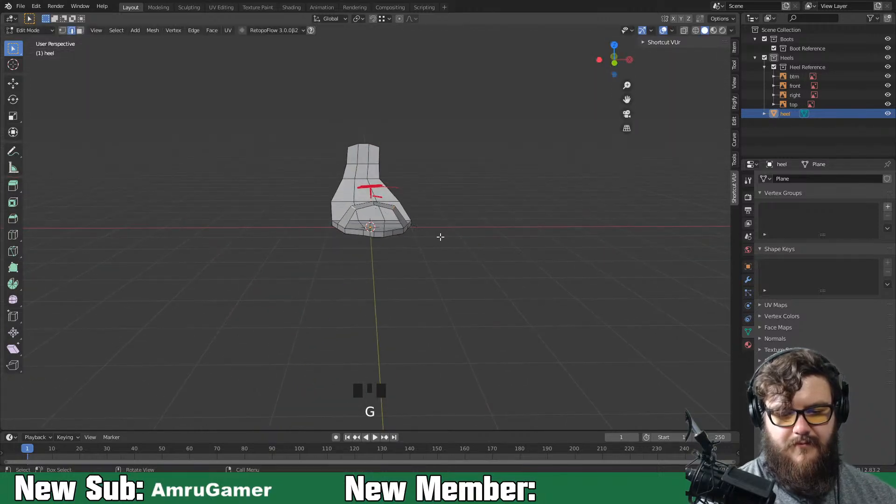
pyautogui.press('s')
pyautogui.click(454, 235)
# Lower the selected toe strap edges about 0.04 m along Z
pyautogui.press('g')
pyautogui.press('g')
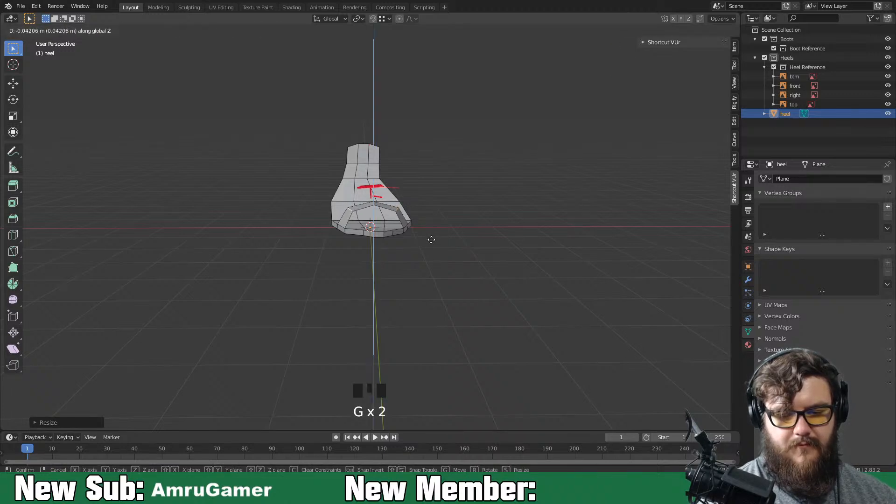
pyautogui.click(432, 240)
pyautogui.moveTo(392, 201); pyautogui.dragTo(381, 243, button='middle')
# Try to add offset edge loops across the toe strap with the Offset Edge Loop Cut tool, and undo the cut
pyautogui.press('2')
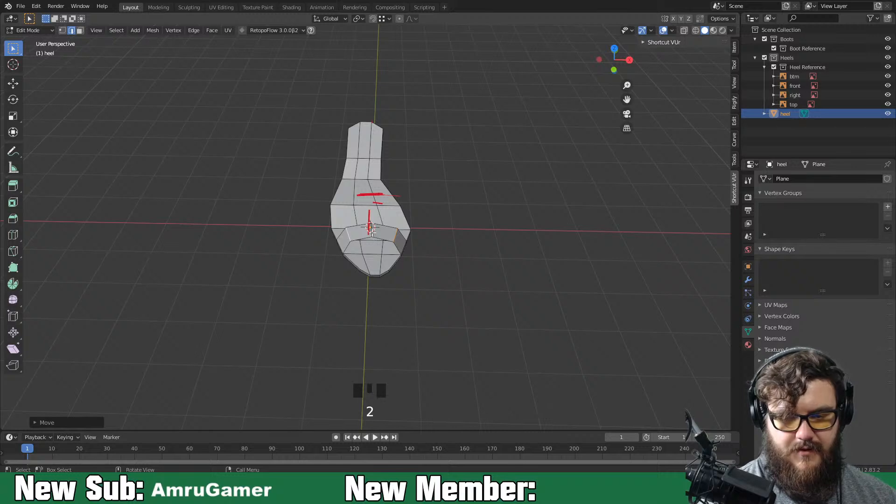
pyautogui.click(387, 271)
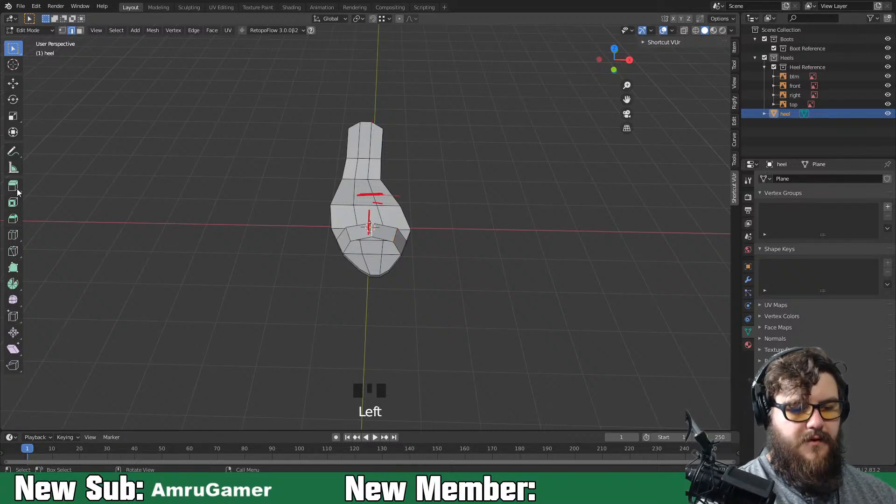
pyautogui.moveTo(13, 234); pyautogui.dragTo(61, 254)
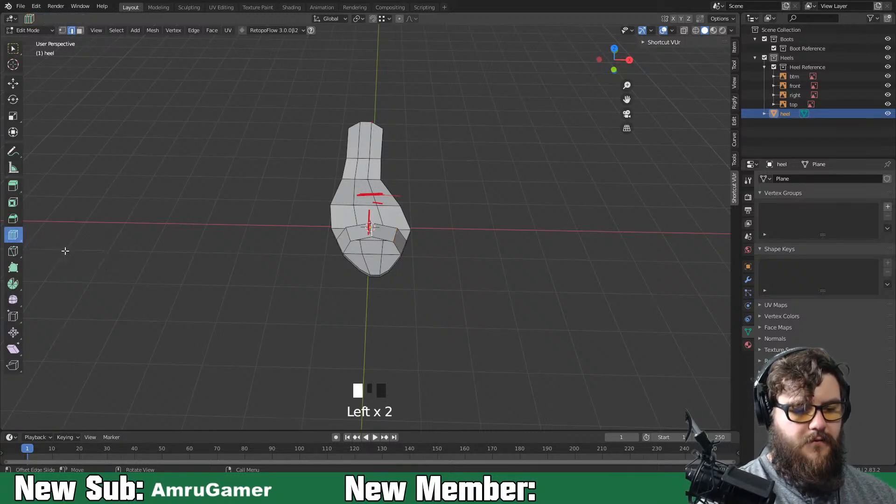
pyautogui.click(474, 258)
pyautogui.moveTo(476, 256); pyautogui.dragTo(480, 260)
pyautogui.click(383, 260)
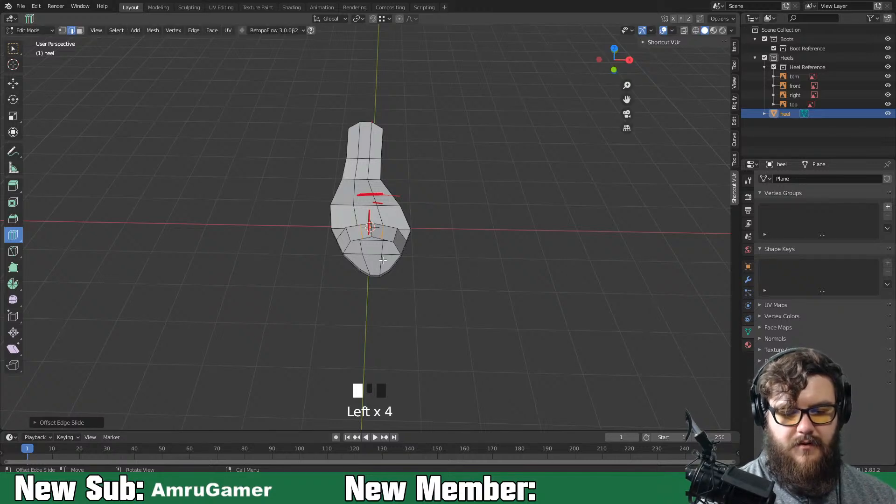
pyautogui.hotkey('ctrl', 'z')
pyautogui.press('w')
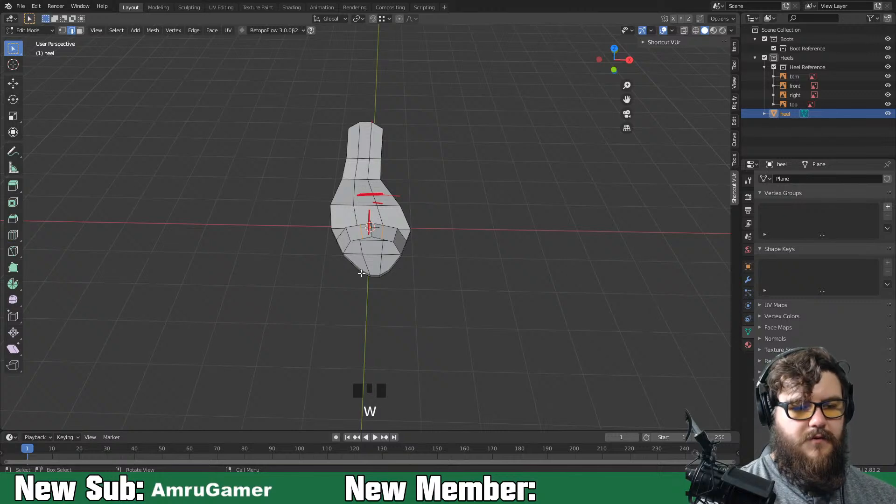
# Select the extra edges on top of the toe strap and dissolve them
pyautogui.click(376, 228)
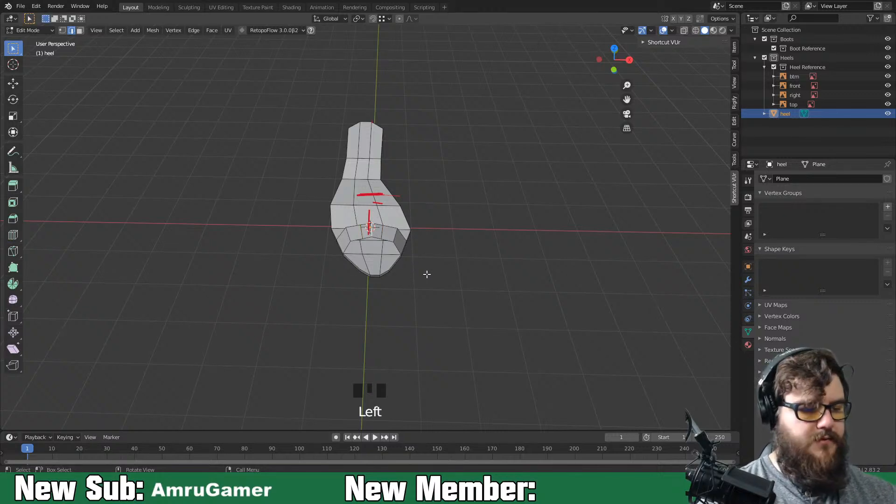
pyautogui.press('KP_1')
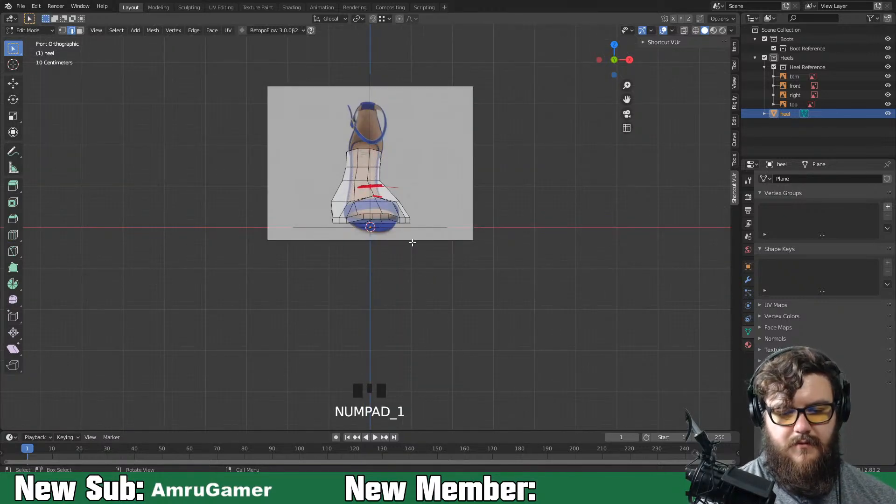
pyautogui.press('x')
pyautogui.click(403, 308)
pyautogui.moveTo(420, 286); pyautogui.dragTo(380, 274, button='middle')
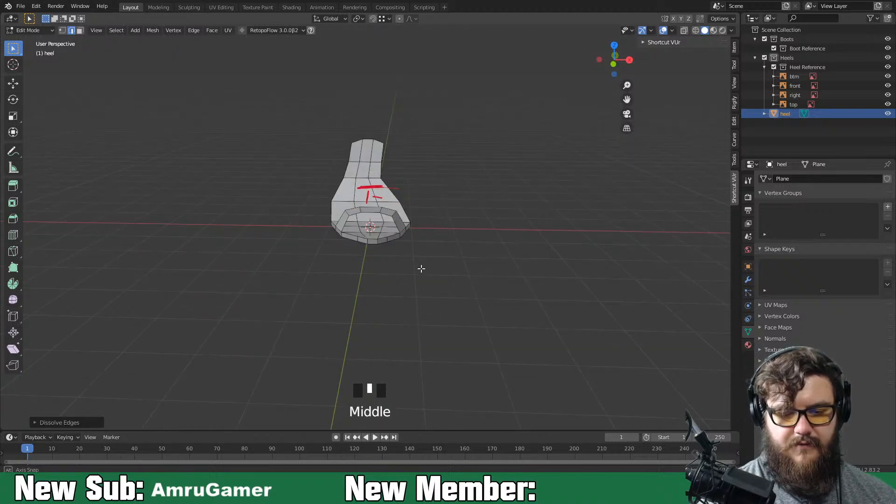
# Compare the heel with the reference images in the front and right side views in Object Mode, and return to Edit Mode
pyautogui.press('Tab')
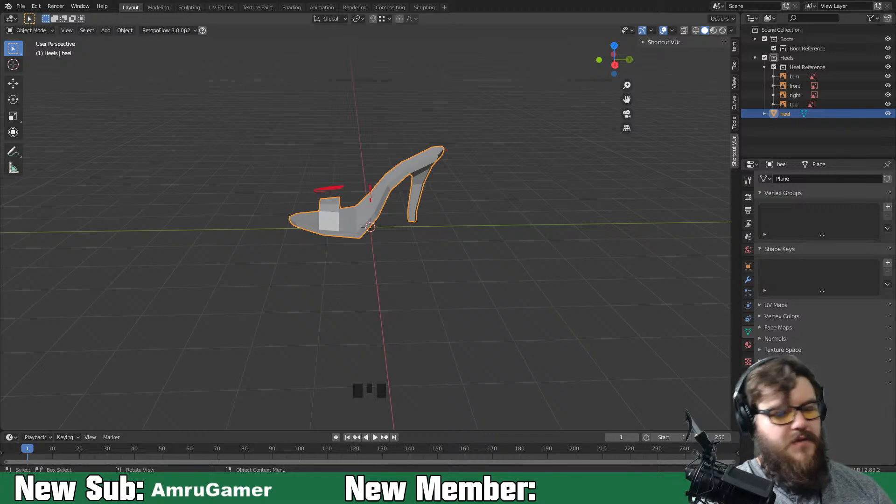
pyautogui.click(538, 211)
pyautogui.press('KP_1')
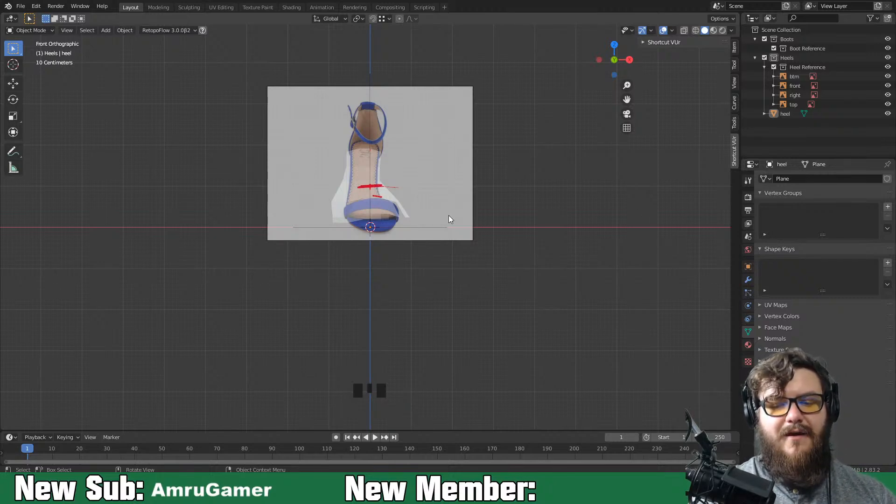
pyautogui.press('KP_3')
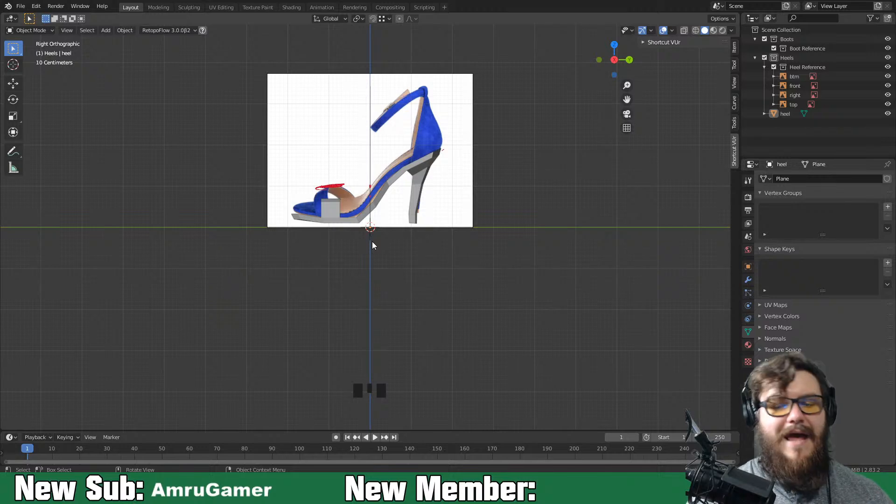
pyautogui.press('KP_1')
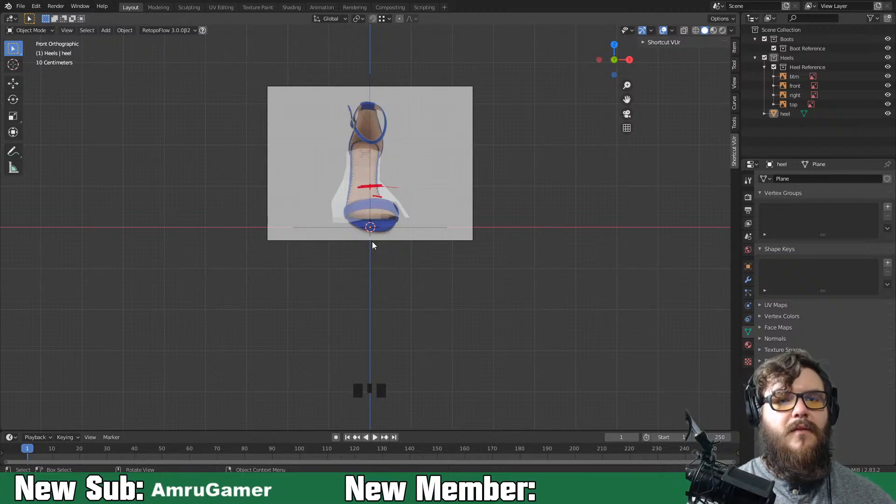
pyautogui.moveTo(413, 189); pyautogui.dragTo(419, 254, button='middle')
pyautogui.click(397, 238)
pyautogui.press('Tab')
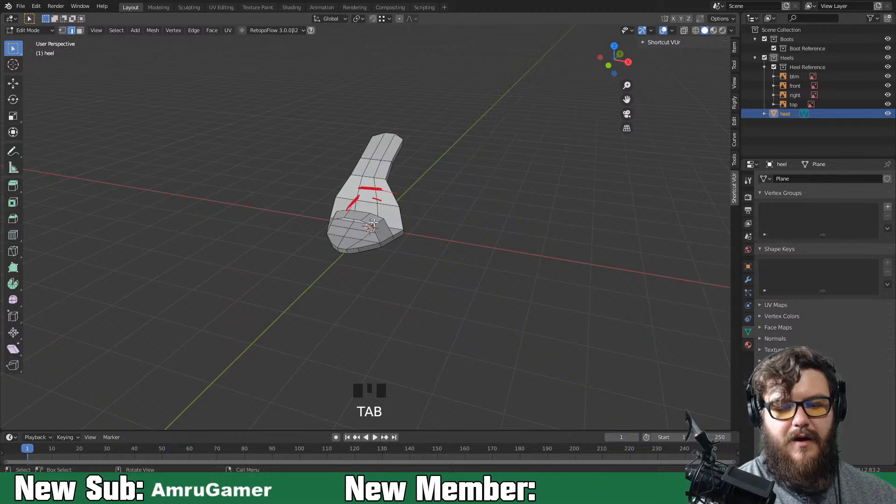
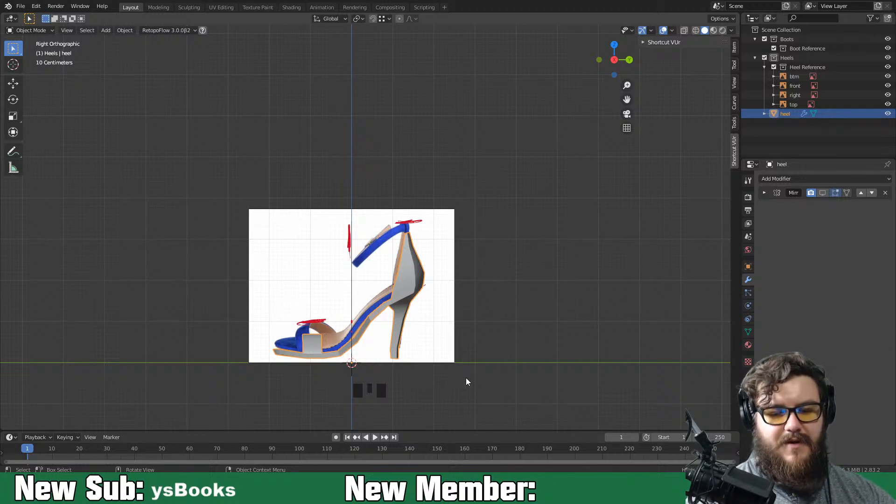
# Open the heel mesh for editing in the right side view, framed on the top of the back piece and ankle strap
pyautogui.moveTo(326, 351); pyautogui.dragTo(348, 378, button='middle')
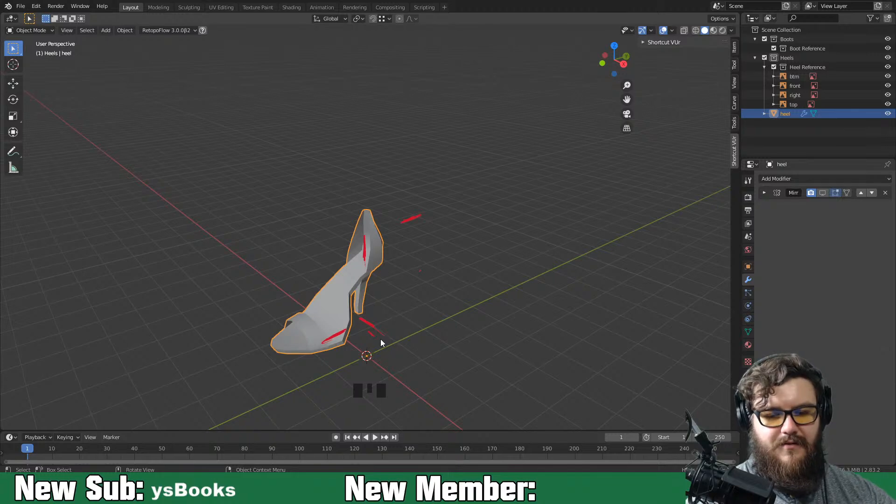
pyautogui.moveTo(399, 323); pyautogui.dragTo(410, 308, button='middle')
pyautogui.press('KP_3')
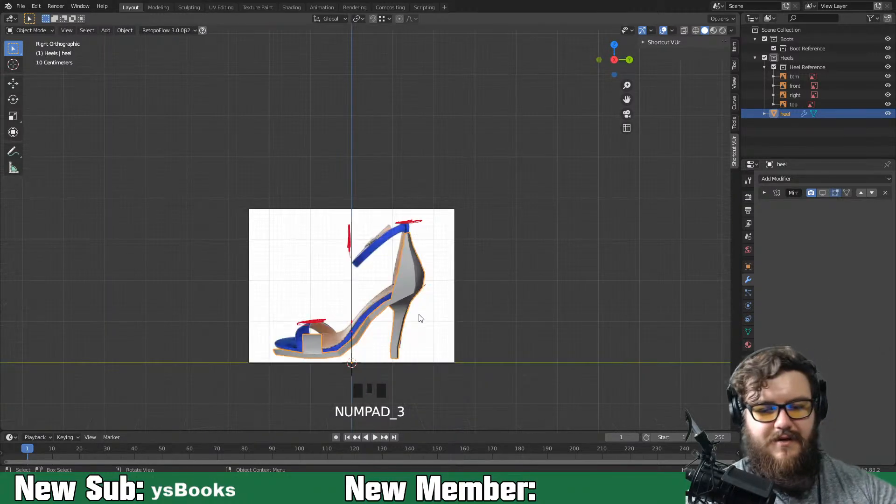
pyautogui.scroll(6, 414, 297)
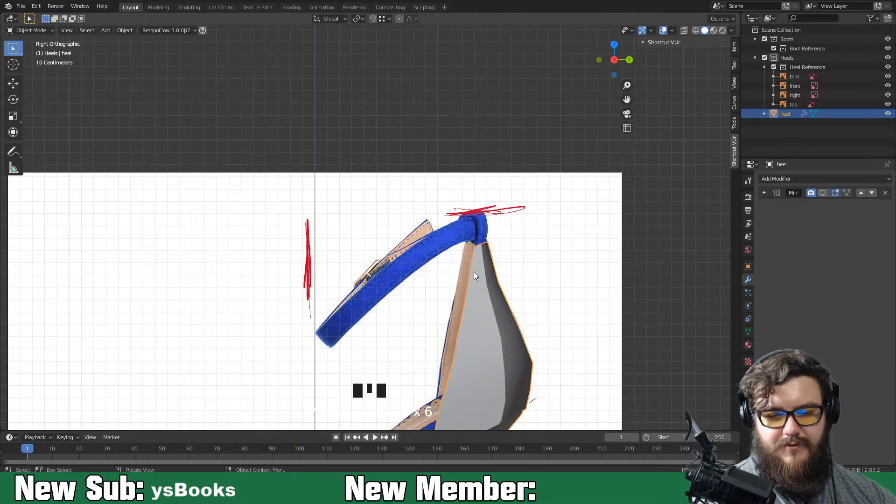
pyautogui.keyDown('shift'); pyautogui.moveTo(472, 269); pyautogui.dragTo(421, 320, button='middle'); pyautogui.keyUp('shift')
pyautogui.press('Tab')
pyautogui.click(423, 304)
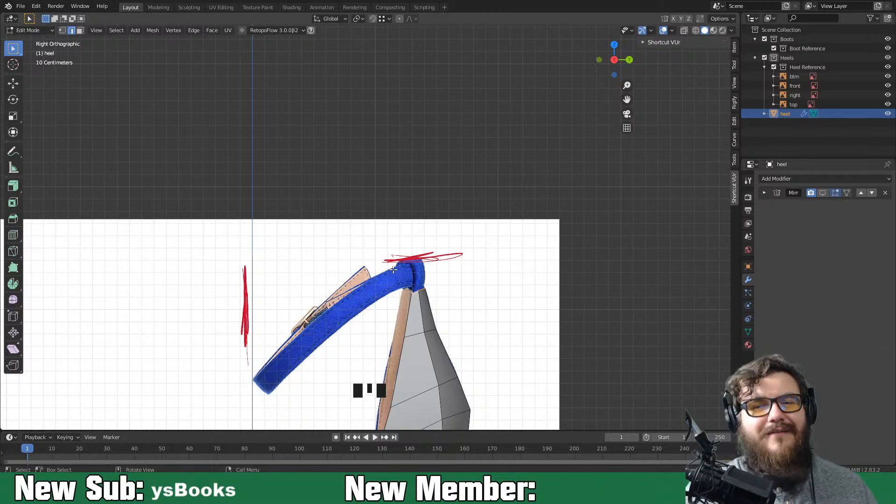
# Hide the viewport's navigation gizmo and sidebar, and save the file
pyautogui.click(651, 30)
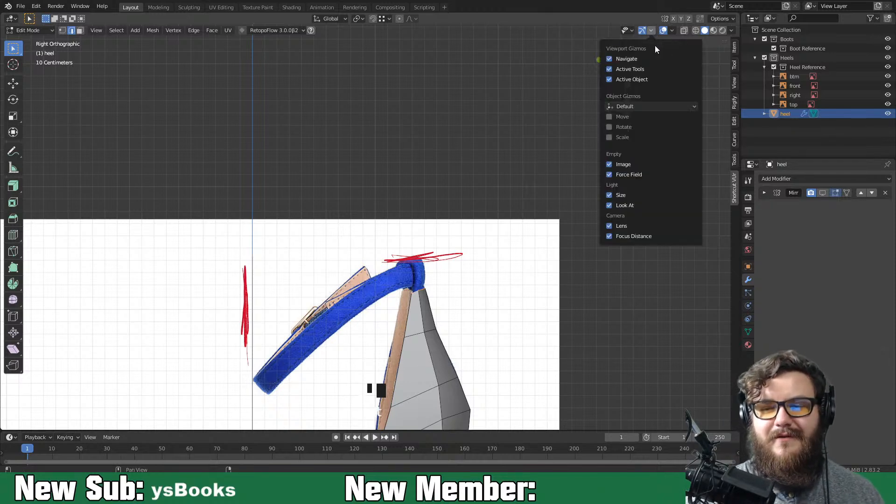
pyautogui.click(610, 59)
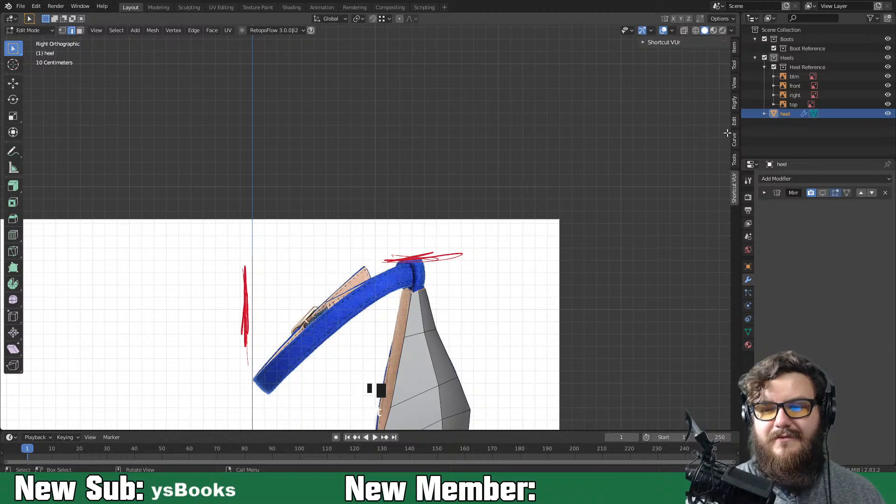
pyautogui.hotkey('ctrl', 's')
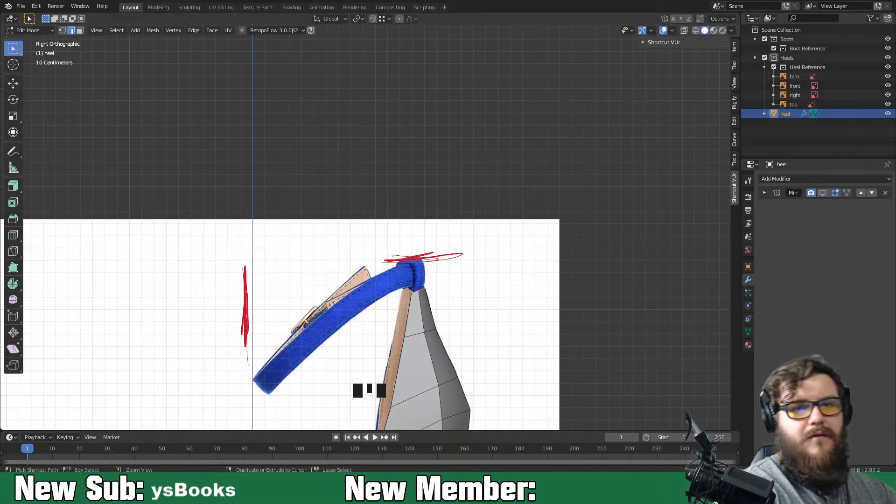
pyautogui.hotkey('ctrl', 's')
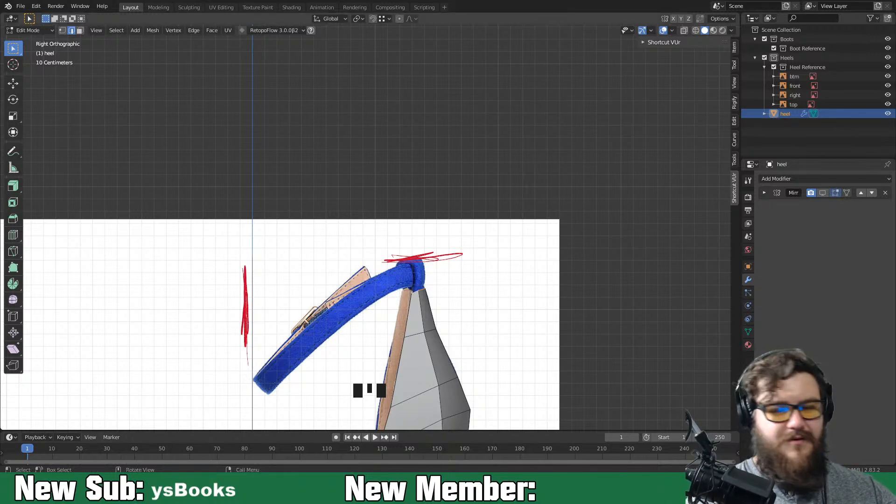
pyautogui.press('n')
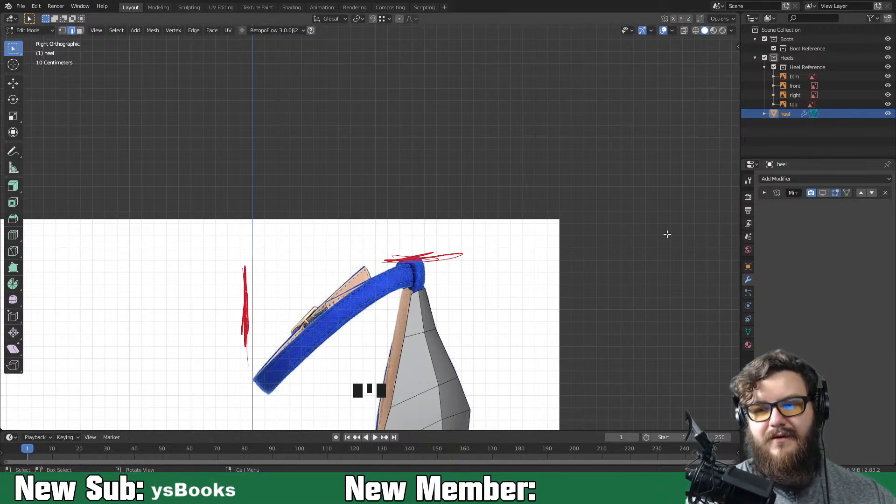
# With X-ray on, extrude the top edges of the back piece about 0.25 m up along Z to the marked ankle strap height
pyautogui.keyDown('shift'); pyautogui.moveTo(562, 277); pyautogui.dragTo(597, 244, button='middle'); pyautogui.keyUp('shift')
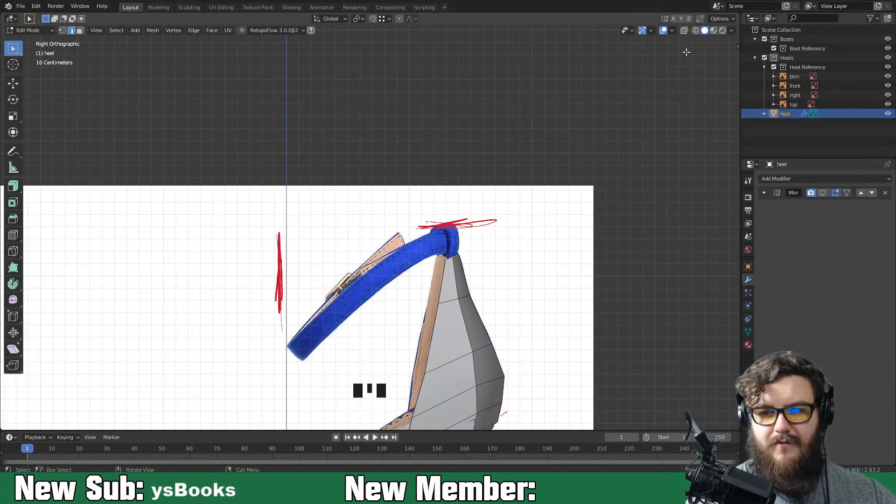
pyautogui.hotkey('alt', 'z')
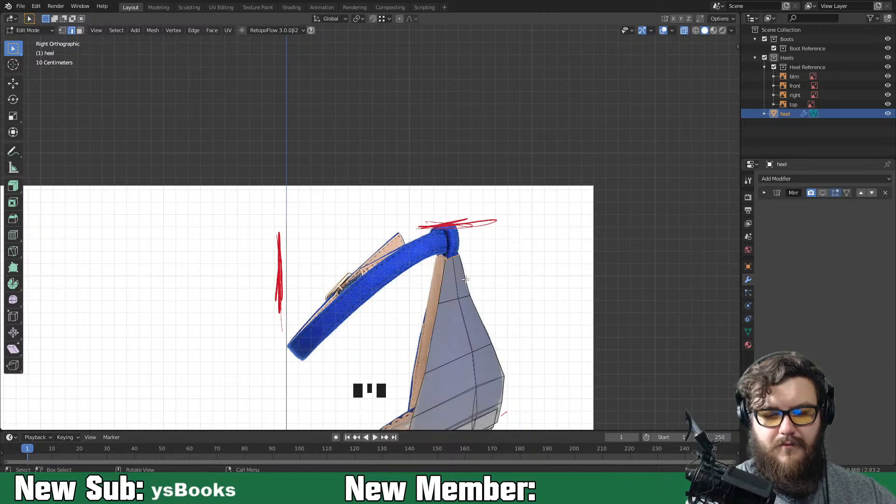
pyautogui.press('g')
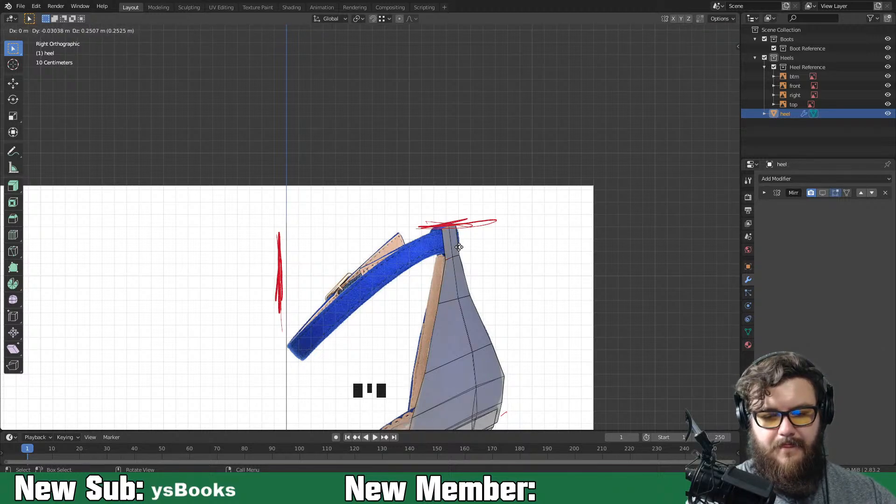
pyautogui.click(459, 248)
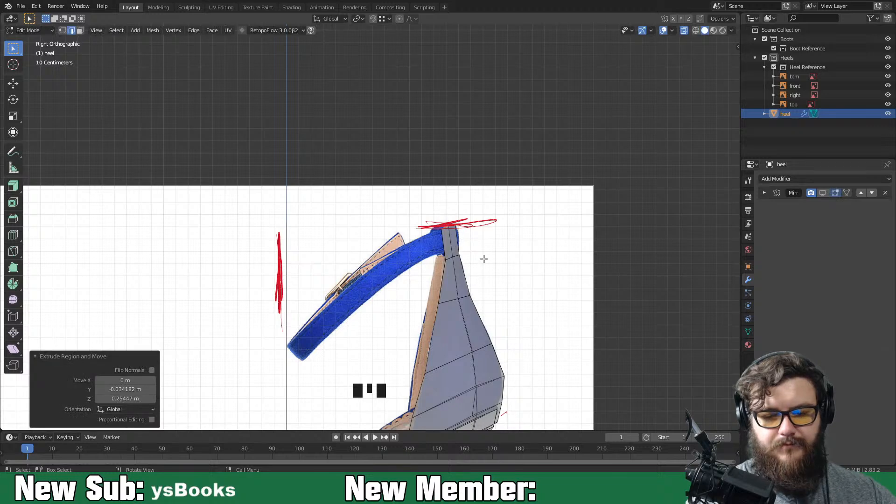
# Add a loop cut across the newly extruded top section and scale it up by about 1.285
pyautogui.hotkey('ctrl', 'r')
pyautogui.click(461, 239)
pyautogui.click(462, 240)
pyautogui.press('s')
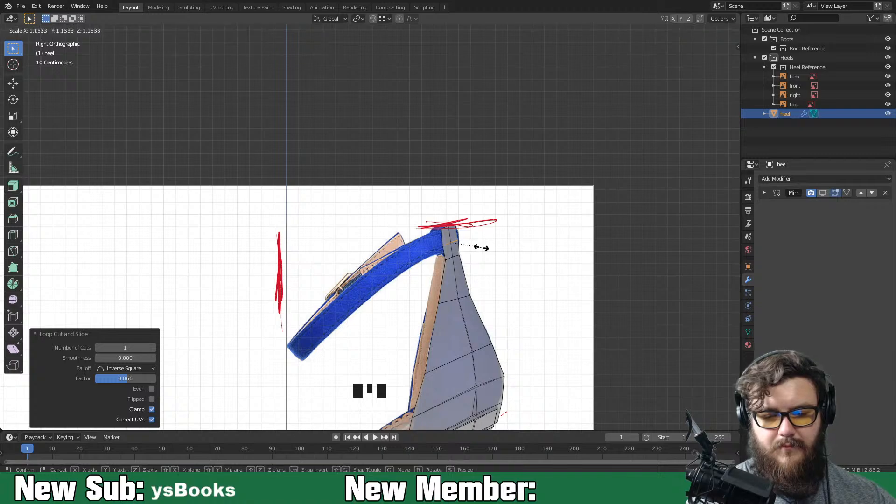
pyautogui.click(485, 246)
pyautogui.moveTo(486, 246); pyautogui.dragTo(518, 265, button='middle')
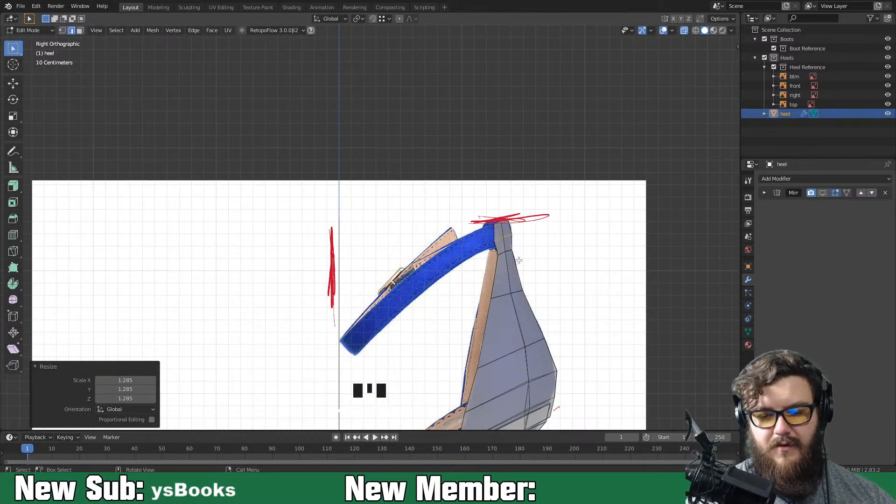
# Duplicate the side faces of the back piece's top section on both sides, leaving the copies in place
pyautogui.click(505, 240)
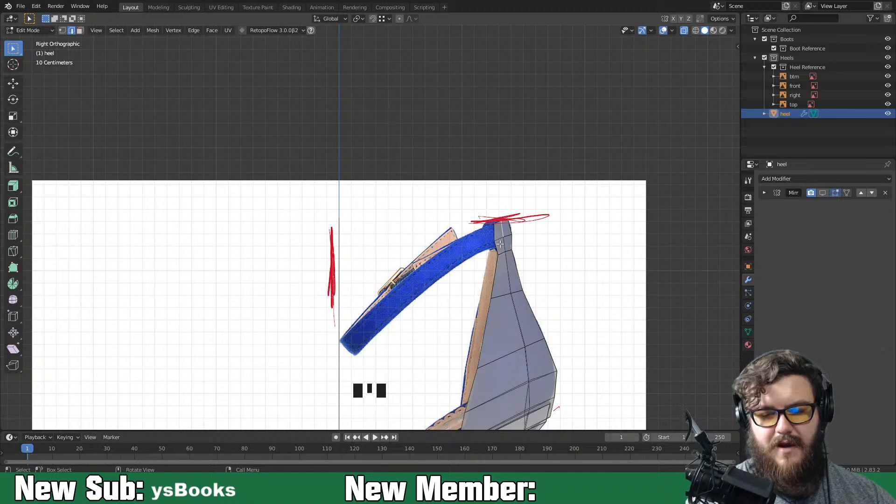
pyautogui.press('3')
pyautogui.moveTo(498, 255); pyautogui.dragTo(522, 243, button='middle')
pyautogui.keyDown('shift'); pyautogui.click(504, 202); pyautogui.keyUp('shift')
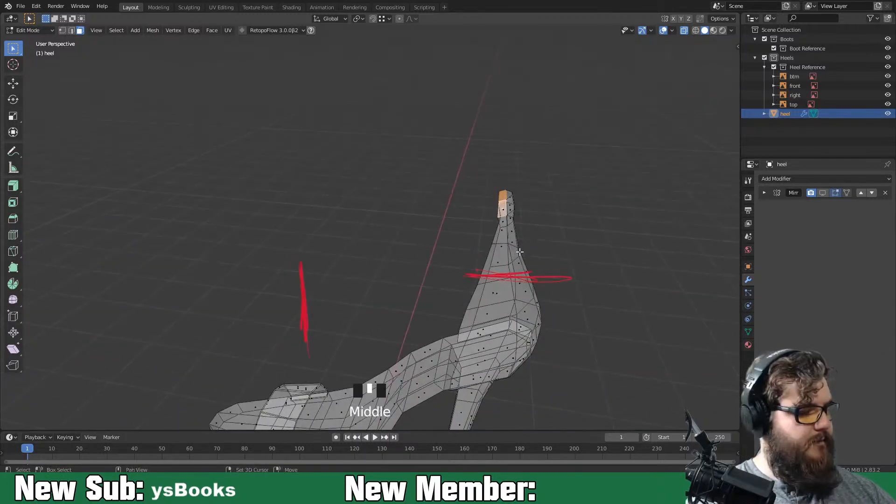
pyautogui.hotkey('shift', 'd')
pyautogui.rightClick(521, 251)
# Scale the duplicated side faces up by about 1.133 and move them about 0.034 m down along Z
pyautogui.moveTo(522, 251); pyautogui.dragTo(558, 246, button='middle')
pyautogui.press('s')
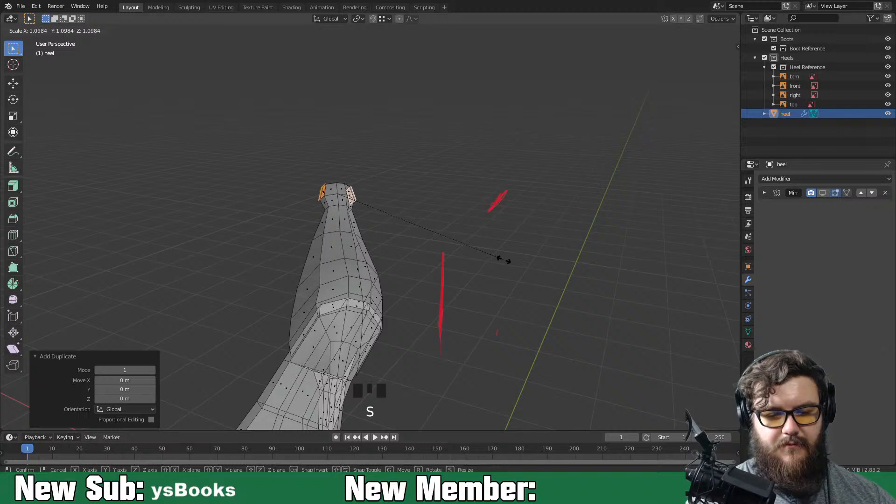
pyautogui.click(505, 261)
pyautogui.moveTo(504, 259); pyautogui.dragTo(618, 228, button='middle')
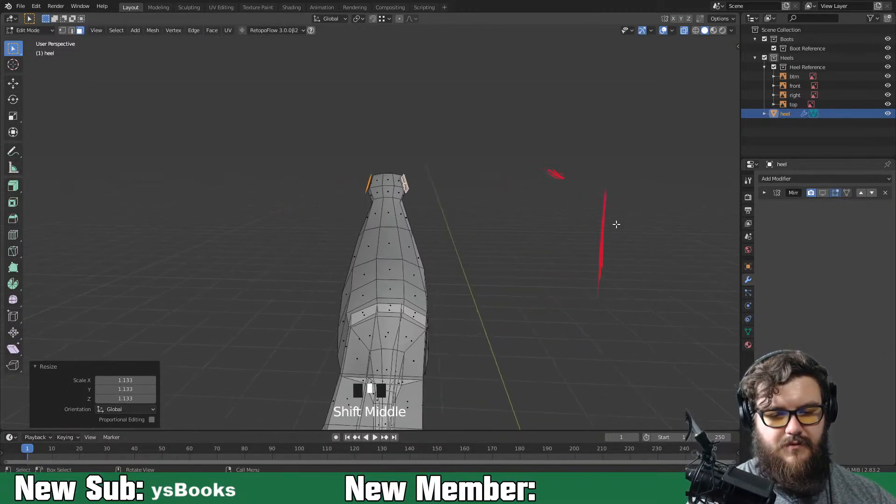
pyautogui.press('g')
pyautogui.press('z')
pyautogui.click(442, 222)
pyautogui.moveTo(455, 239); pyautogui.dragTo(462, 259, button='middle')
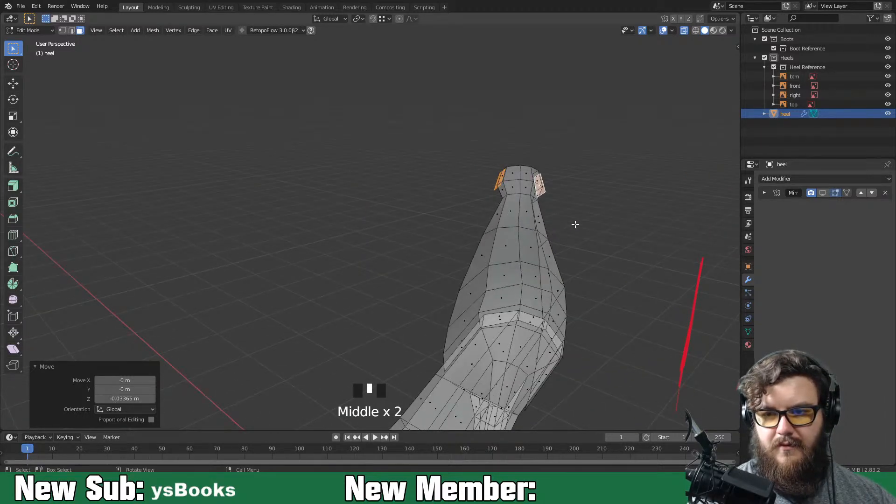
pyautogui.click(673, 18)
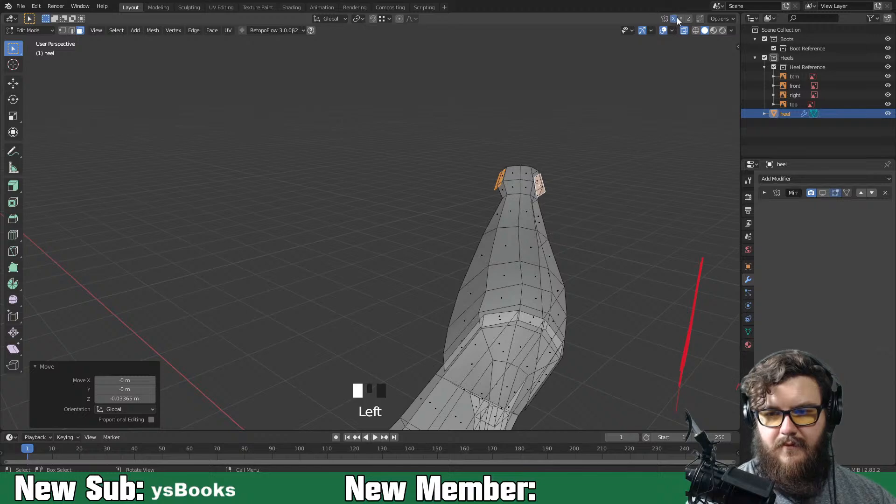
pyautogui.click(540, 189)
pyautogui.click(544, 185)
pyautogui.moveTo(548, 187); pyautogui.dragTo(580, 190, button='middle')
pyautogui.press('r')
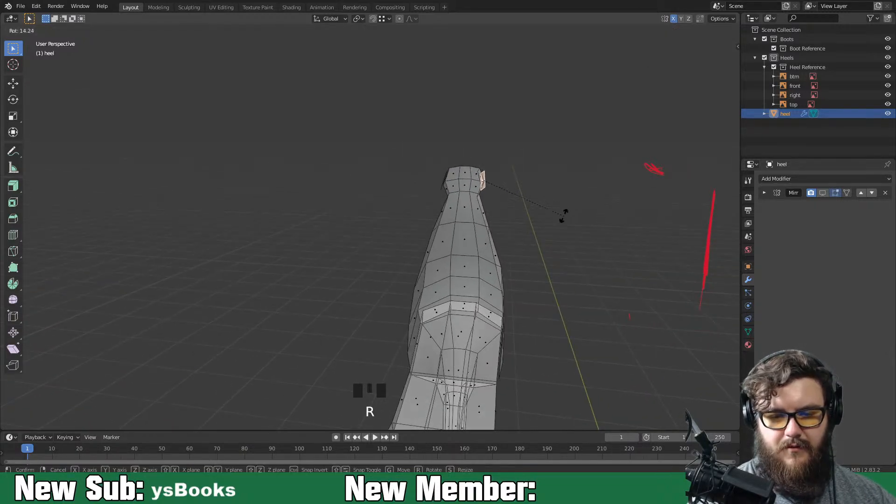
pyautogui.rightClick(571, 208)
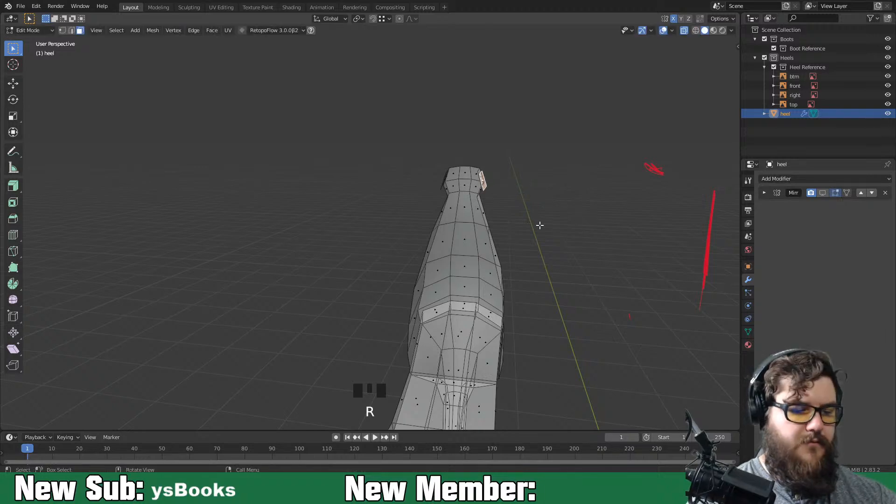
pyautogui.press('KP_1')
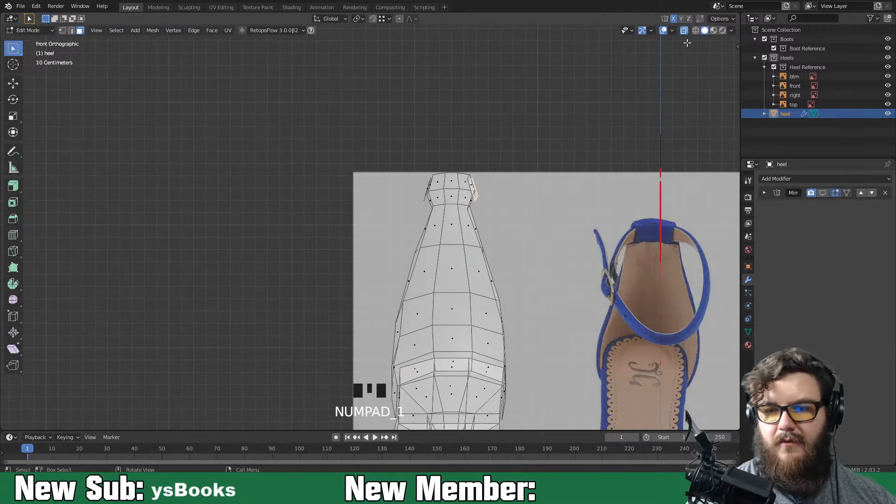
pyautogui.press('r')
pyautogui.rightClick(525, 208)
pyautogui.click(674, 19)
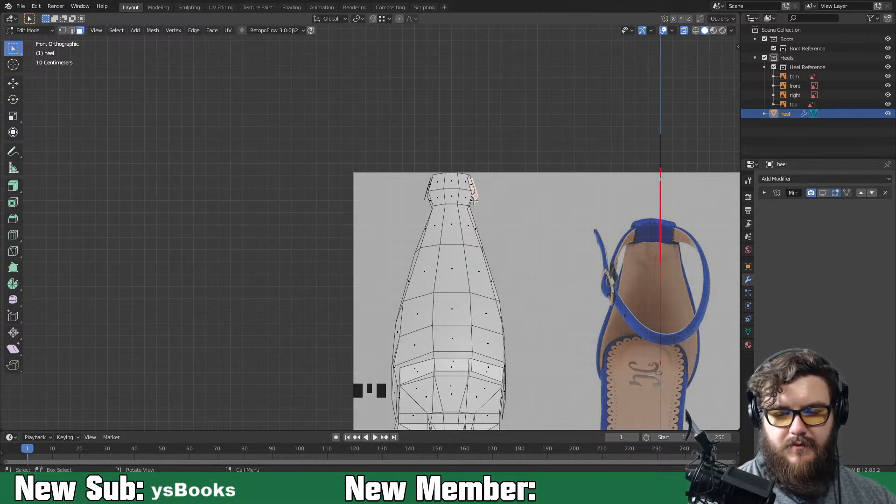
# Rotate the selected duplicated strap piece by 10° in the front view
pyautogui.press('r')
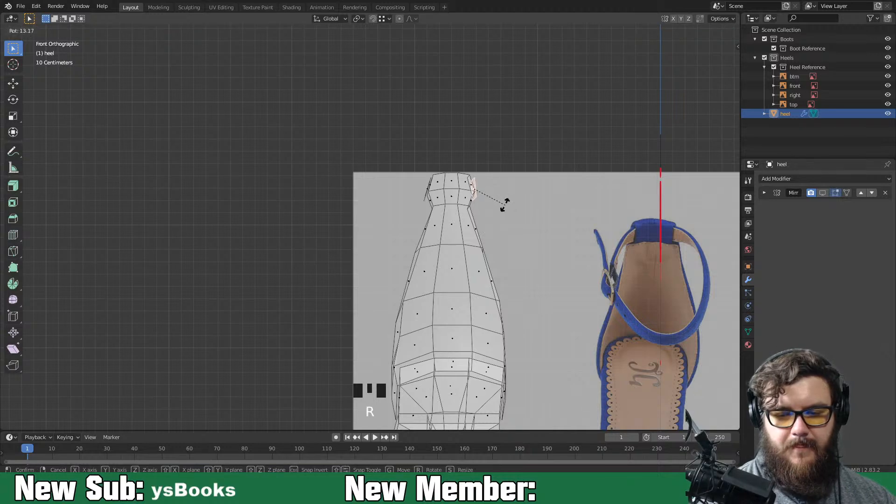
pyautogui.click(506, 203)
pyautogui.click(125, 389)
pyautogui.write('10')
pyautogui.click(178, 392)
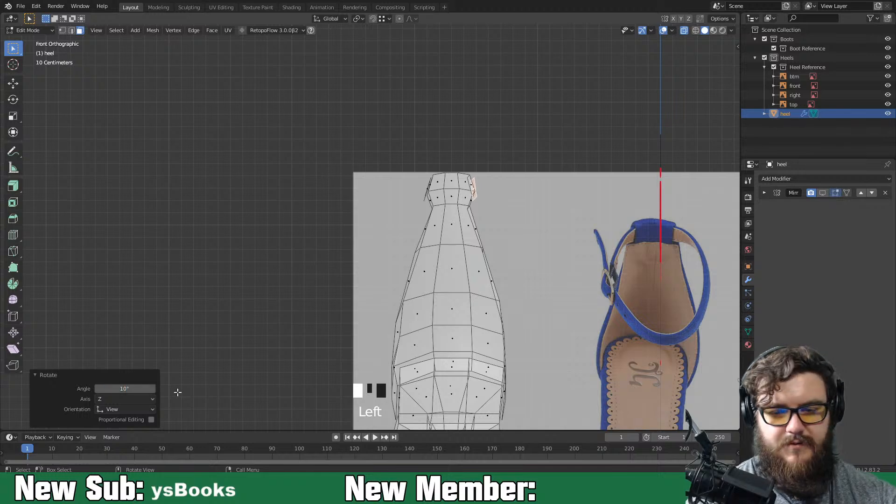
# Select the duplicated strap piece on the opposite side and rotate it by -10° in the front view
pyautogui.moveTo(440, 204); pyautogui.dragTo(444, 217, button='middle')
pyautogui.click(341, 163)
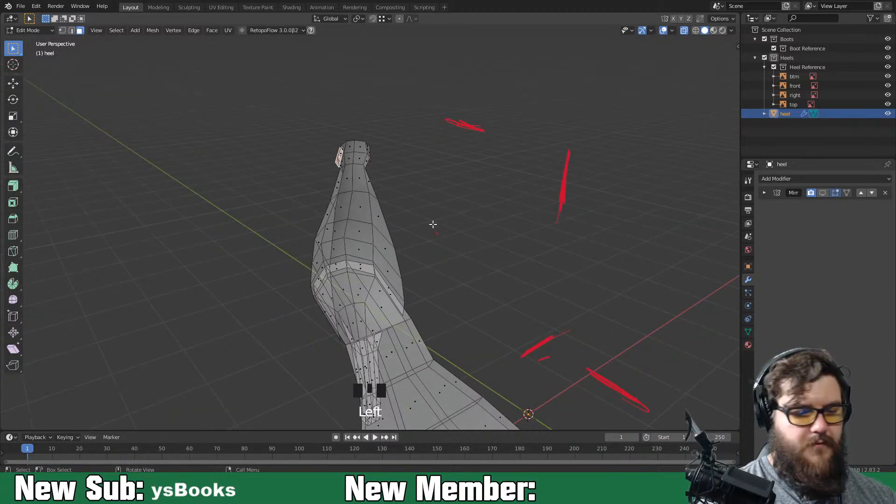
pyautogui.press('KP_1')
pyautogui.write('r10')
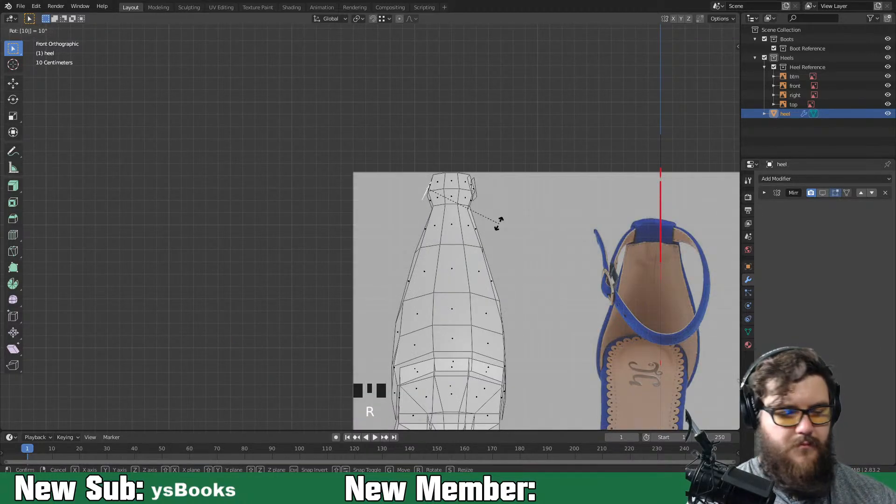
pyautogui.write('-')
pyautogui.click(538, 250)
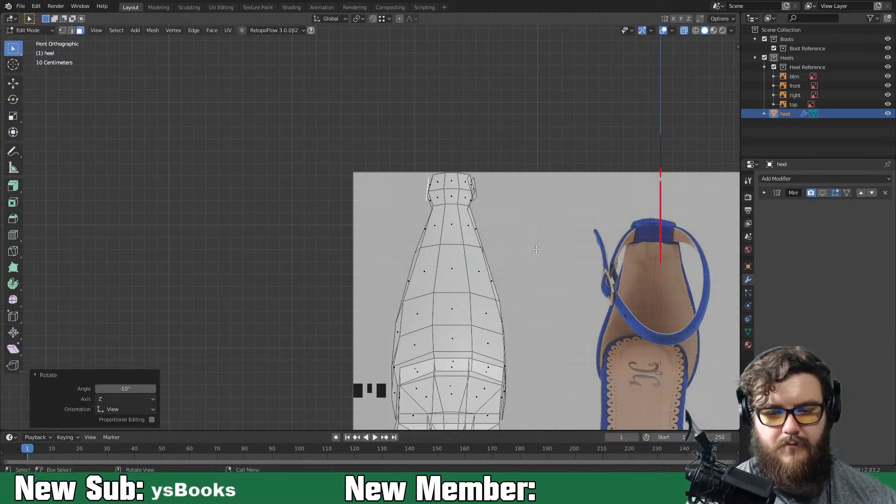
# Turn off X-ray and select the front edges of both strap pieces in edge mode, shown in the right side view
pyautogui.moveTo(494, 192); pyautogui.dragTo(543, 238, button='middle')
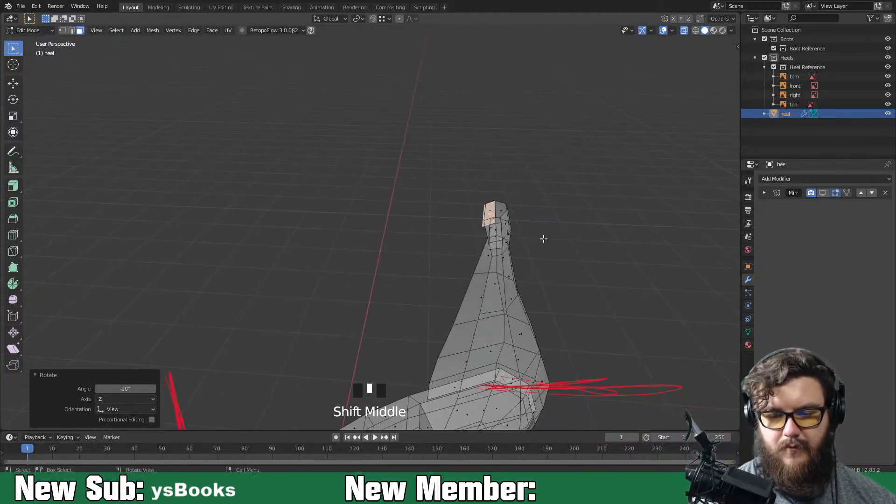
pyautogui.click(684, 31)
pyautogui.press('2')
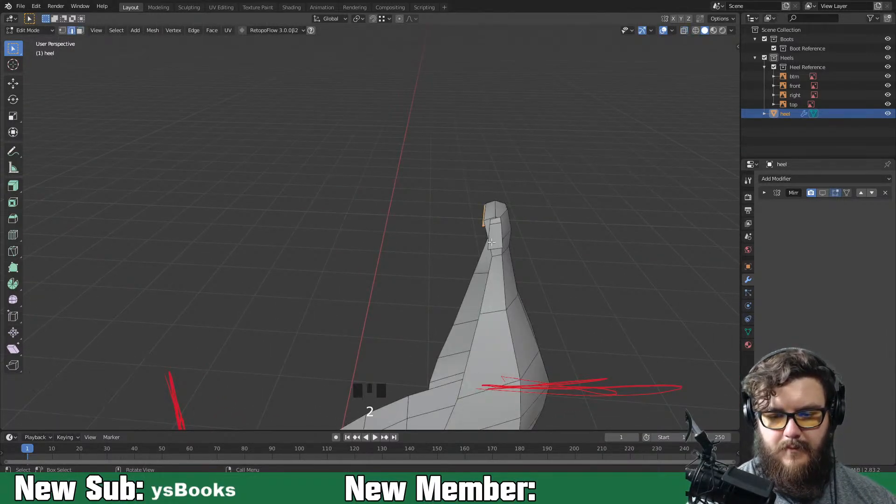
pyautogui.hotkey('shift', 'Left')
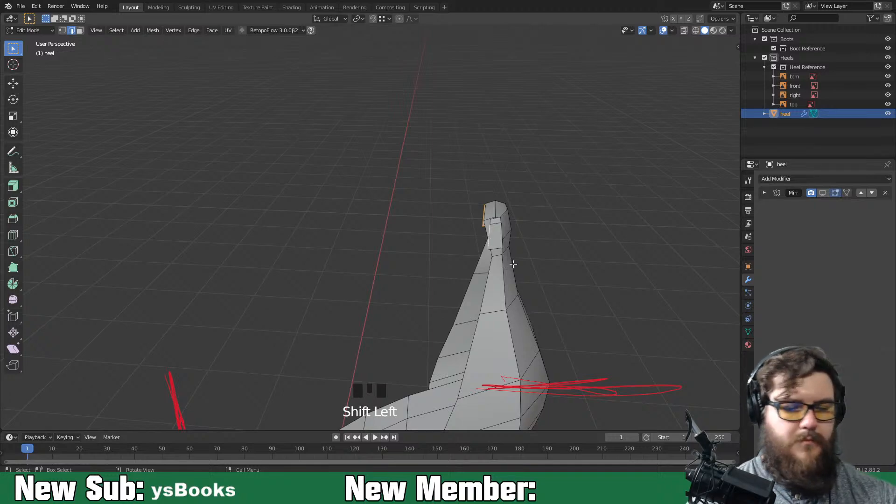
pyautogui.press('KP_3')
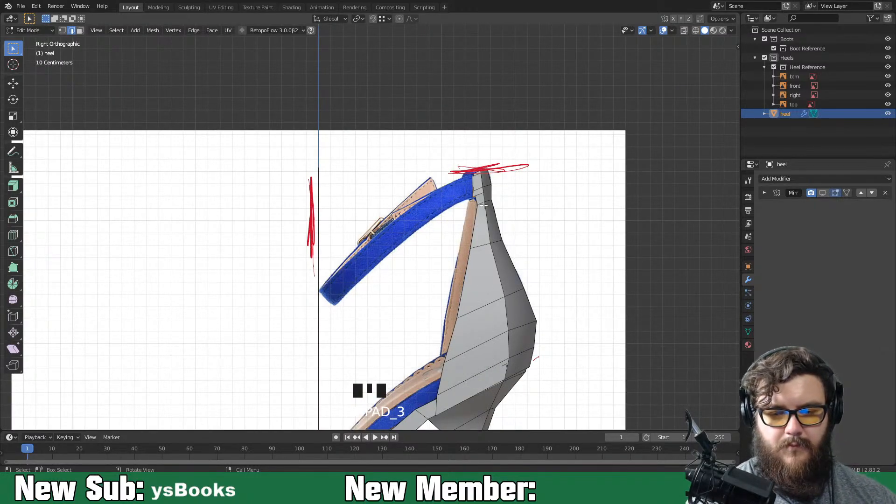
pyautogui.press('g')
pyautogui.press('z')
pyautogui.press('z')
pyautogui.rightClick(454, 210)
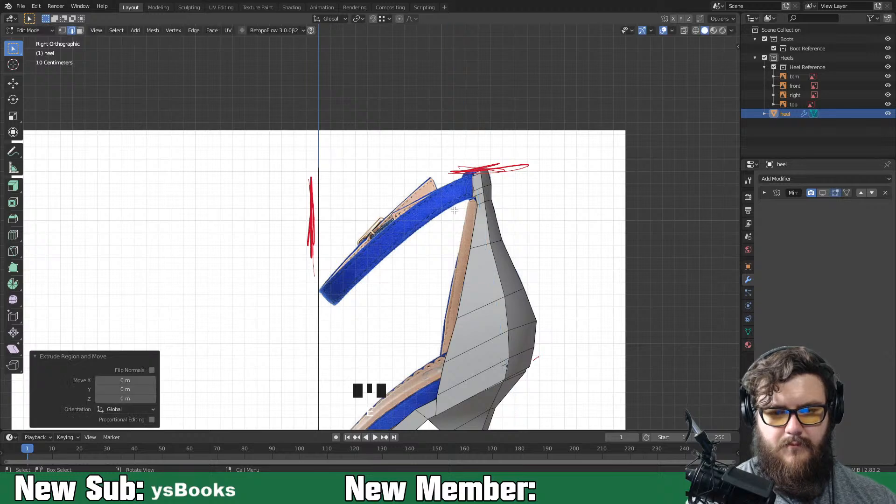
pyautogui.moveTo(474, 214); pyautogui.dragTo(481, 240, button='middle')
pyautogui.press('g')
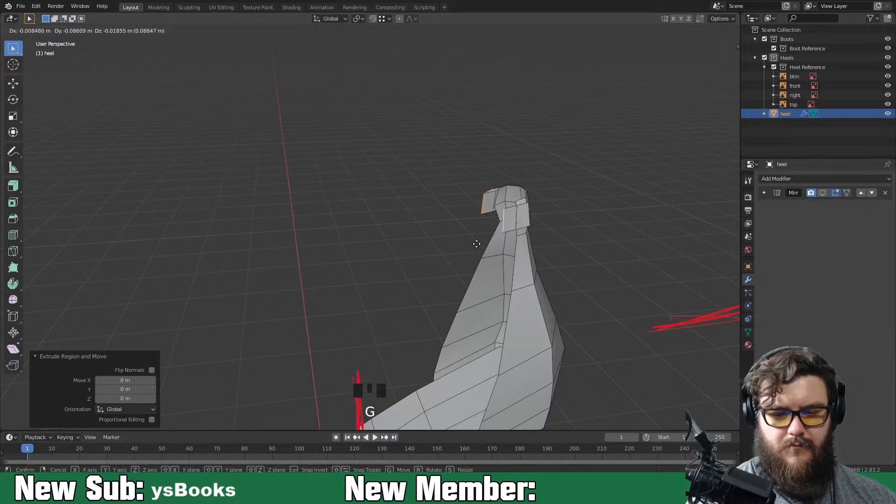
pyautogui.click(480, 242)
pyautogui.hotkey('ctrl', 'z')
pyautogui.hotkey('ctrl', 'z')
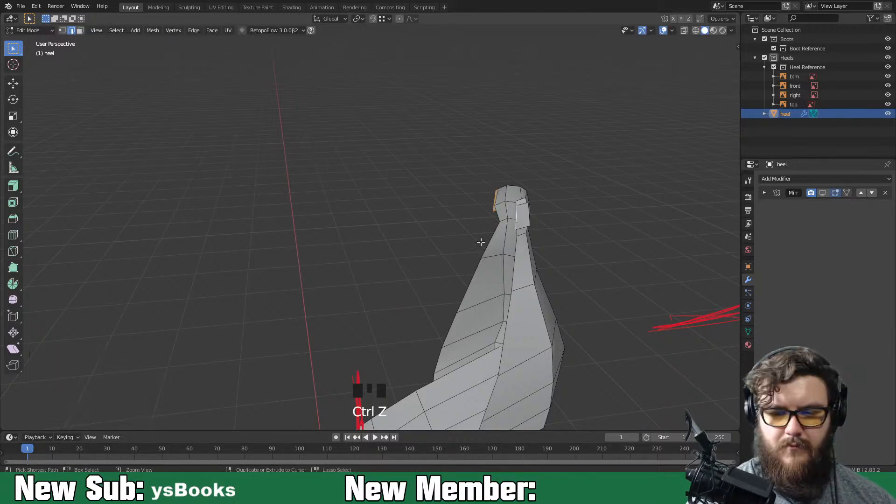
# Extrude the front edges of both strap pieces about 0.33 m forward and 0.12 m down along the reference strap, and rotate them about -18.3°
pyautogui.moveTo(479, 242); pyautogui.dragTo(424, 166, button='middle')
pyautogui.click(526, 203)
pyautogui.keyDown('shift'); pyautogui.click(417, 138); pyautogui.keyUp('shift')
pyautogui.click(265, 194)
pyautogui.keyDown('shift'); pyautogui.click(531, 209); pyautogui.keyUp('shift')
pyautogui.moveTo(530, 208); pyautogui.dragTo(507, 226, button='middle')
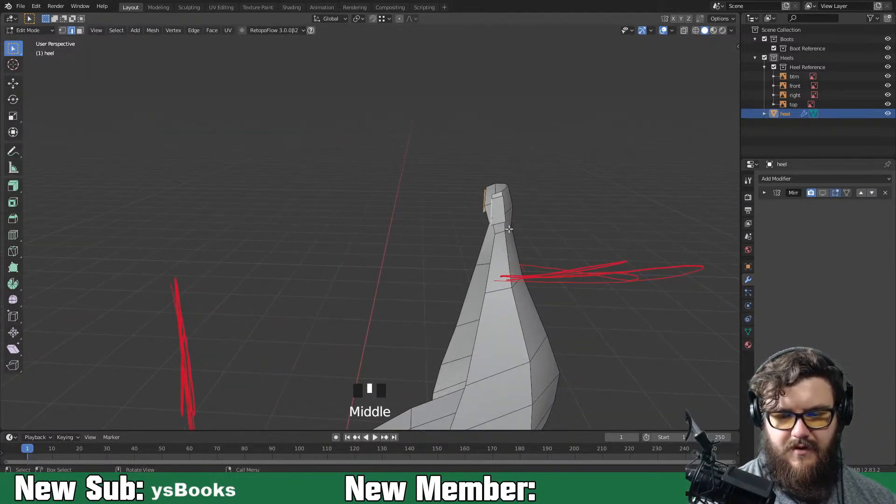
pyautogui.press('KP_3')
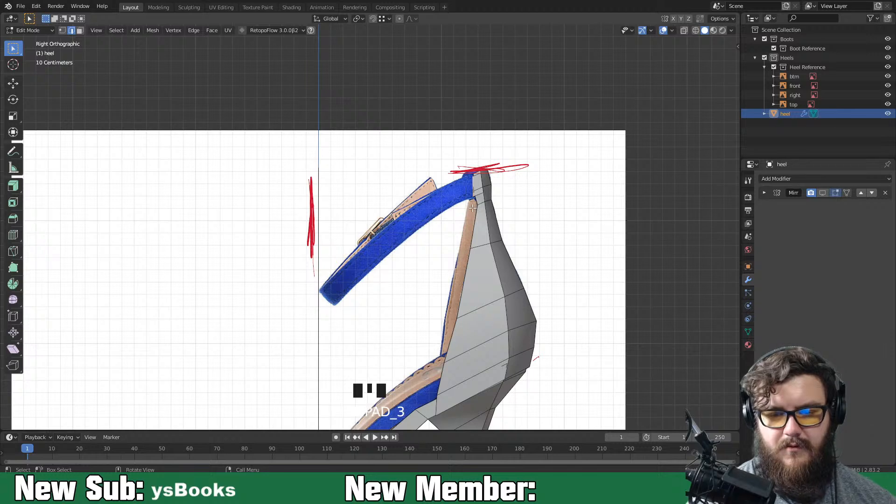
pyautogui.press('e')
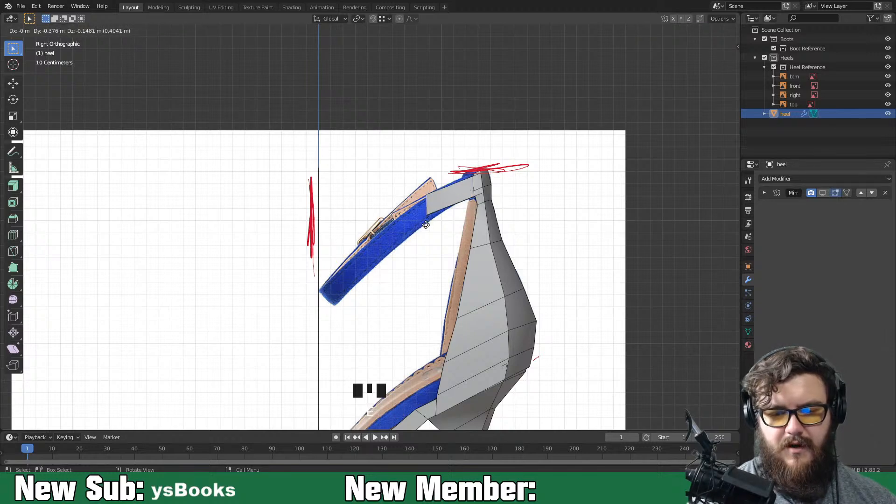
pyautogui.click(431, 222)
pyautogui.press('r')
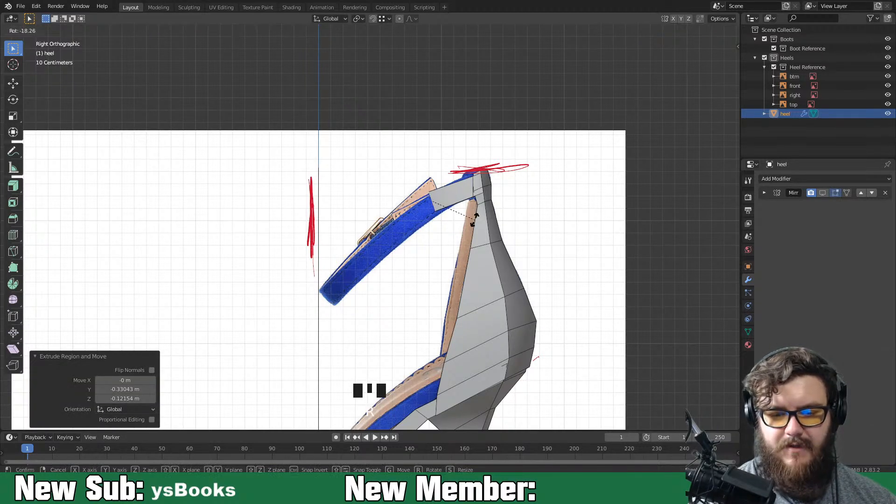
pyautogui.click(380, 286)
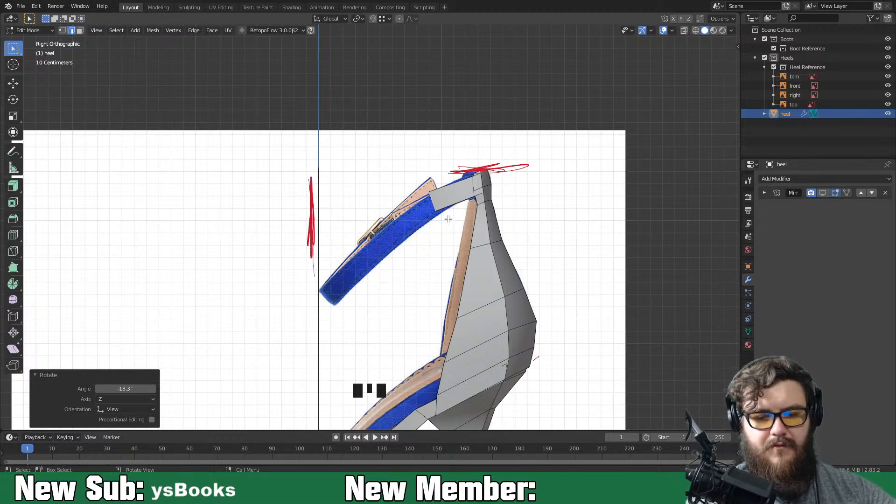
# Fine-tune the extruded strap edges' rotation and move them down about 0.004 m to follow the reference strap
pyautogui.press('r')
pyautogui.click(460, 232)
pyautogui.press('g')
pyautogui.click(464, 223)
# Extrude a second strap segment forward and down along the reference, and rotate its end edges about -14.5°
pyautogui.press('e')
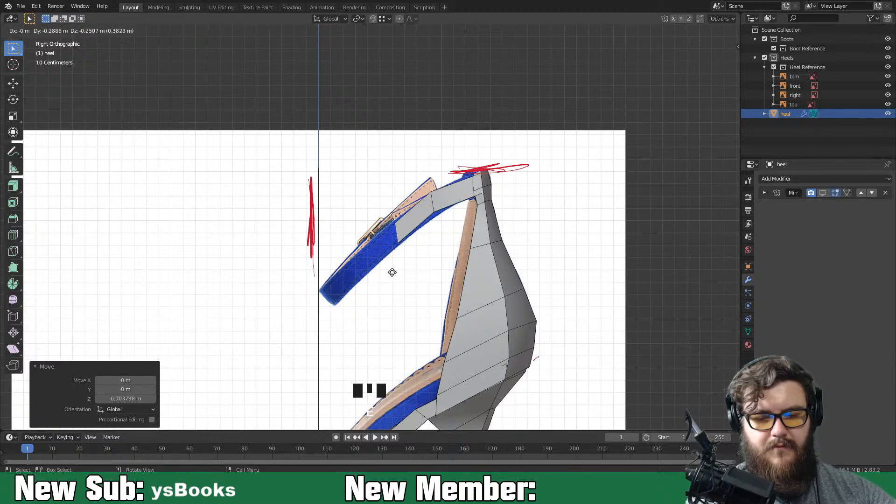
pyautogui.click(385, 276)
pyautogui.press('r')
pyautogui.click(430, 250)
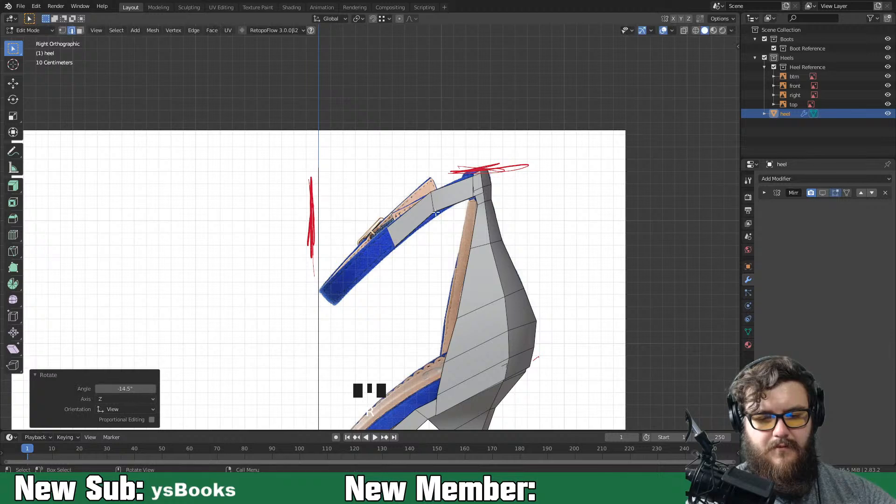
# With X-ray on, select the strap's middle edges, adjust their rotation and move them about 0.008 m along Y and -0.019 m along Z
pyautogui.click(432, 202)
pyautogui.moveTo(424, 193); pyautogui.dragTo(443, 230)
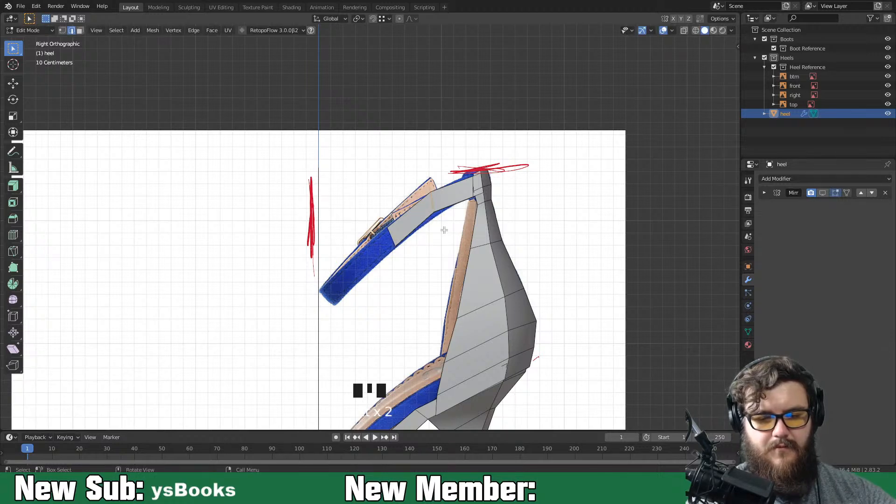
pyautogui.press('a')
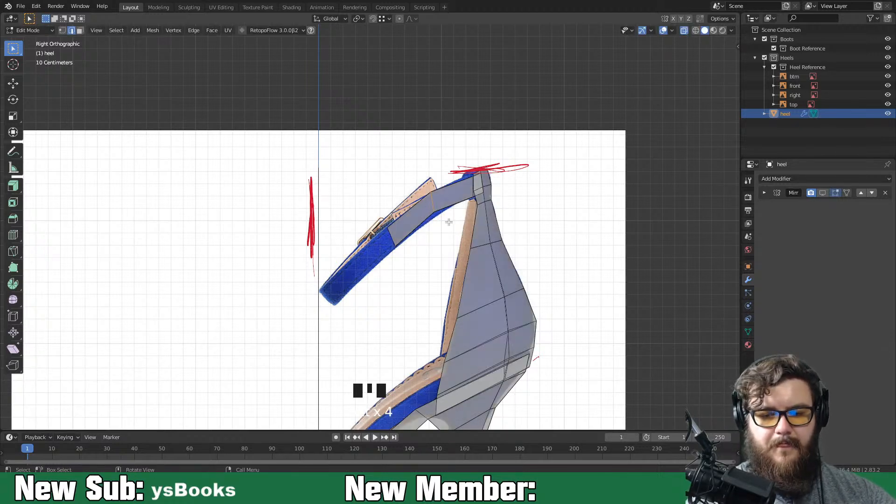
pyautogui.press('r')
pyautogui.click(481, 213)
pyautogui.press('g')
pyautogui.click(481, 218)
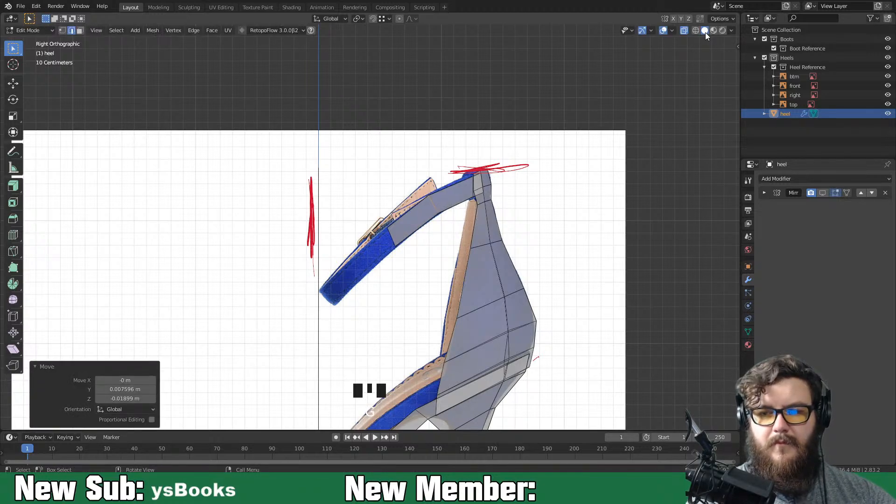
# Select the free end edges of both ankle strap pieces and scale them apart along X
pyautogui.click(384, 233)
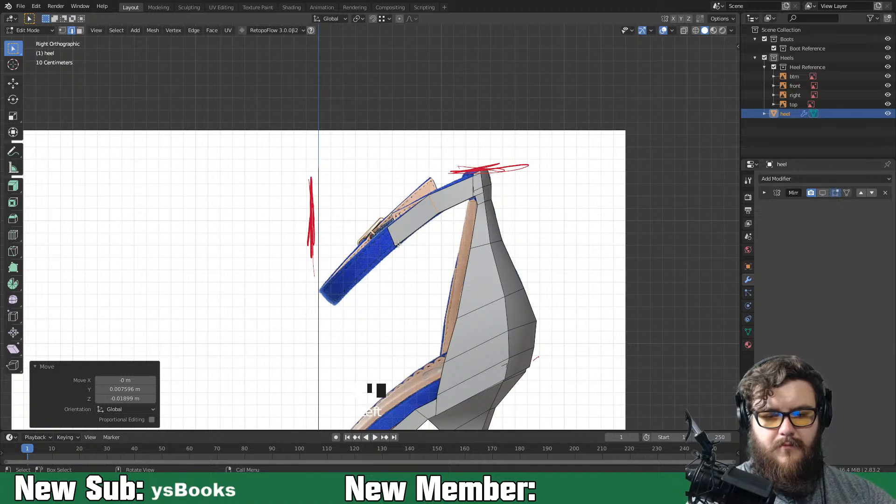
pyautogui.moveTo(398, 243); pyautogui.dragTo(412, 271, button='middle')
pyautogui.keyDown('shift'); pyautogui.click(438, 270); pyautogui.keyUp('shift')
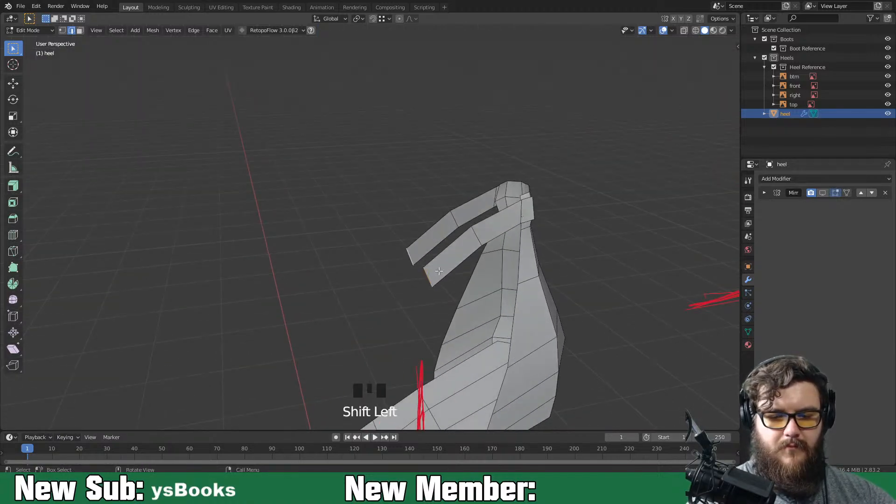
pyautogui.press('KP_1')
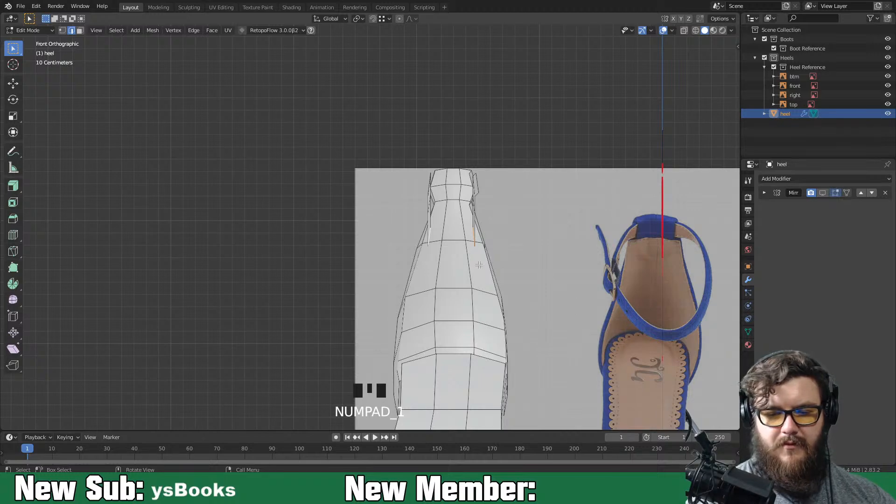
pyautogui.moveTo(479, 264); pyautogui.dragTo(487, 286, button='middle')
pyautogui.press('s')
pyautogui.press('x')
pyautogui.click(560, 268)
# Select the middle edges of both ankle strap pieces and scale them apart along X by about 1.65
pyautogui.moveTo(562, 261); pyautogui.dragTo(448, 178, button='middle')
pyautogui.click(425, 141)
pyautogui.keyDown('shift'); pyautogui.click(397, 161); pyautogui.keyUp('shift')
pyautogui.moveTo(518, 204); pyautogui.dragTo(484, 191, button='middle')
pyautogui.press('s')
pyautogui.press('x')
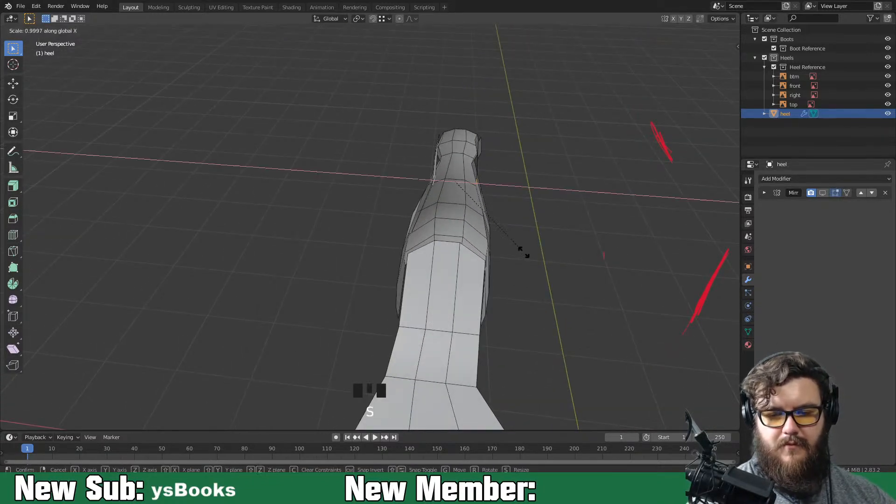
pyautogui.click(608, 234)
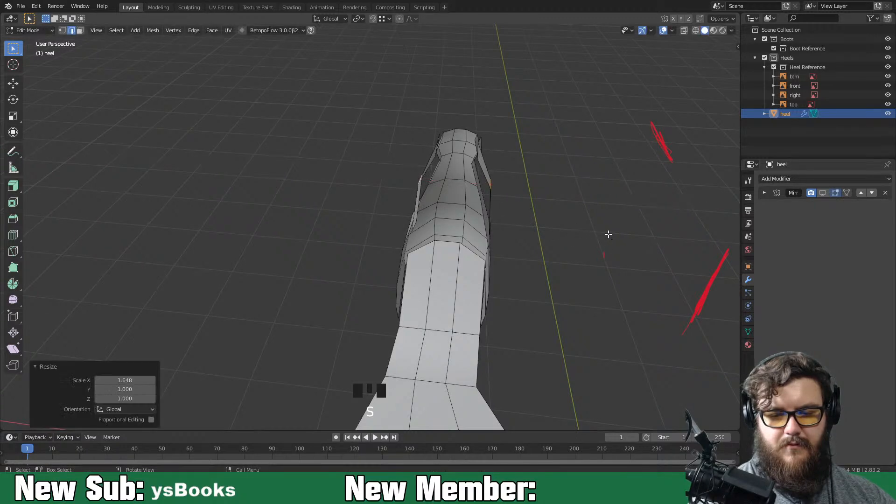
# Scale the ankle strap's free end edges further apart along X by about 1.28
pyautogui.press('KP_3')
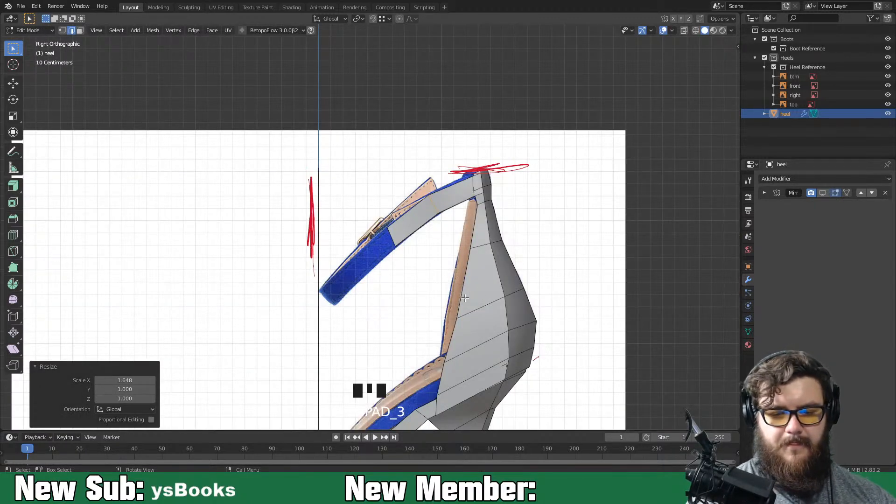
pyautogui.moveTo(394, 253); pyautogui.dragTo(485, 270, button='middle')
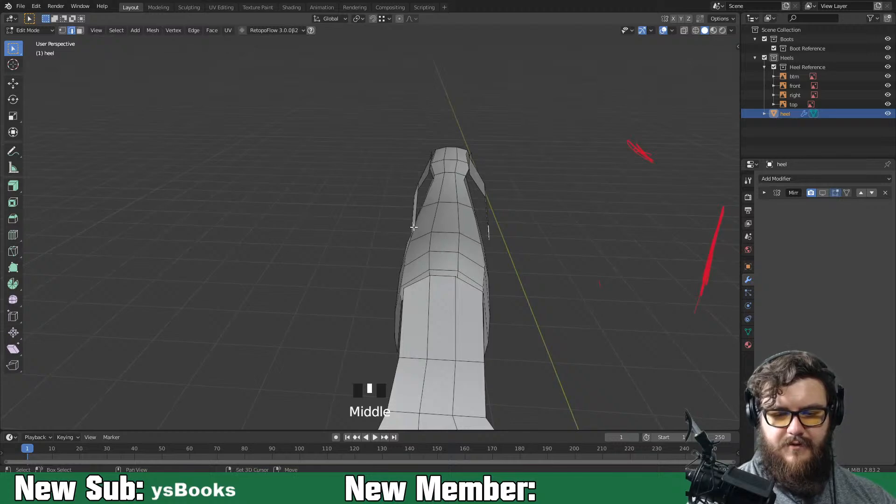
pyautogui.press('s')
pyautogui.press('x')
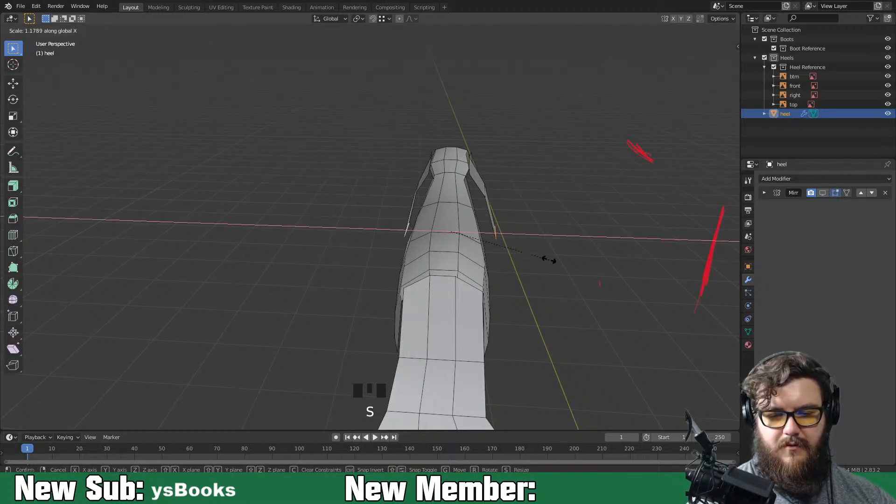
pyautogui.click(558, 257)
# Extrude the strap's end edges about 0.33 m forward and 0.30 m down, then once more to the tip of the reference strap
pyautogui.press('KP_3')
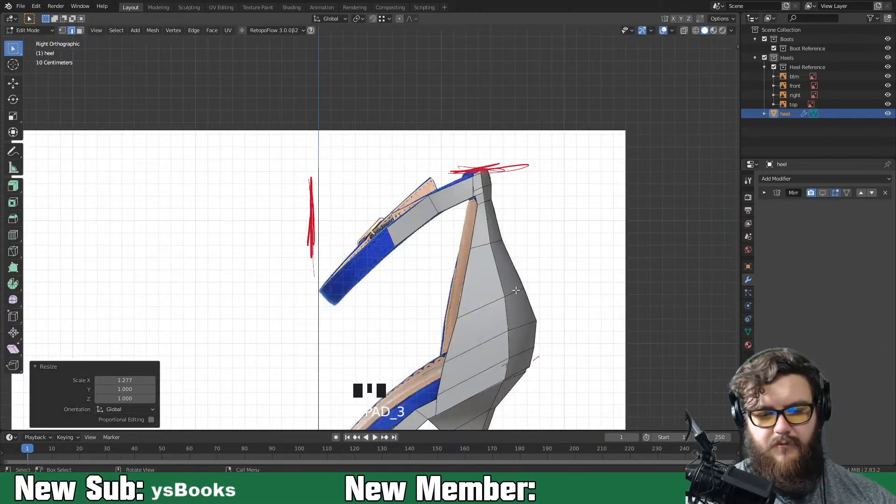
pyautogui.keyDown('shift'); pyautogui.moveTo(398, 288); pyautogui.dragTo(441, 265, button='middle'); pyautogui.keyUp('shift')
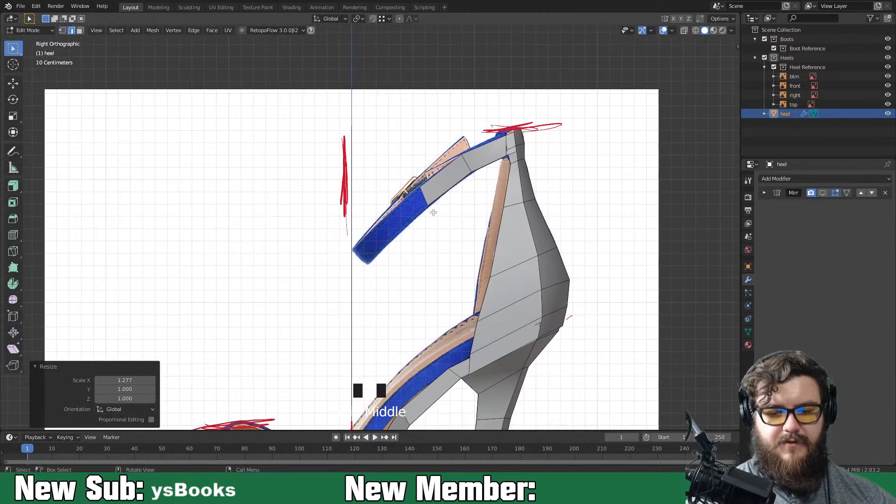
pyautogui.press('g')
pyautogui.click(391, 259)
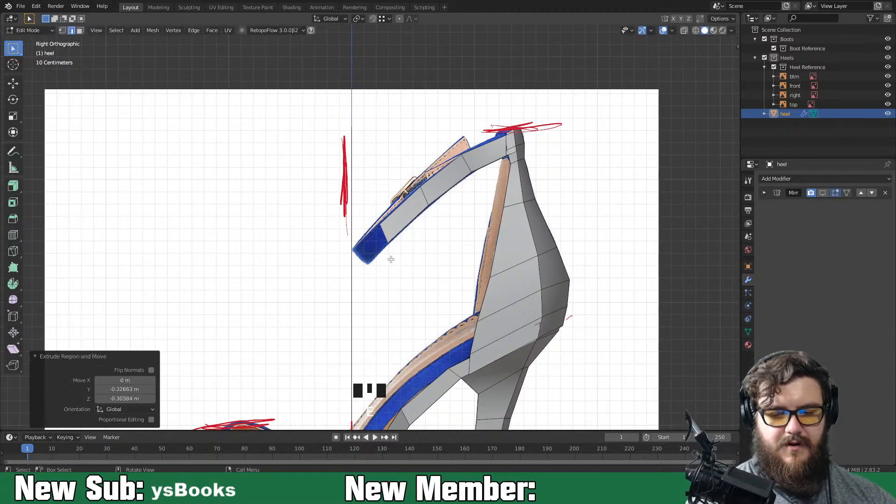
pyautogui.press('e')
pyautogui.click(369, 278)
# Fill a face between the two strap ends to close the strap at the front, and narrow it along X
pyautogui.moveTo(368, 278); pyautogui.dragTo(554, 298, button='middle')
pyautogui.press('f')
pyautogui.press('s')
pyautogui.press('x')
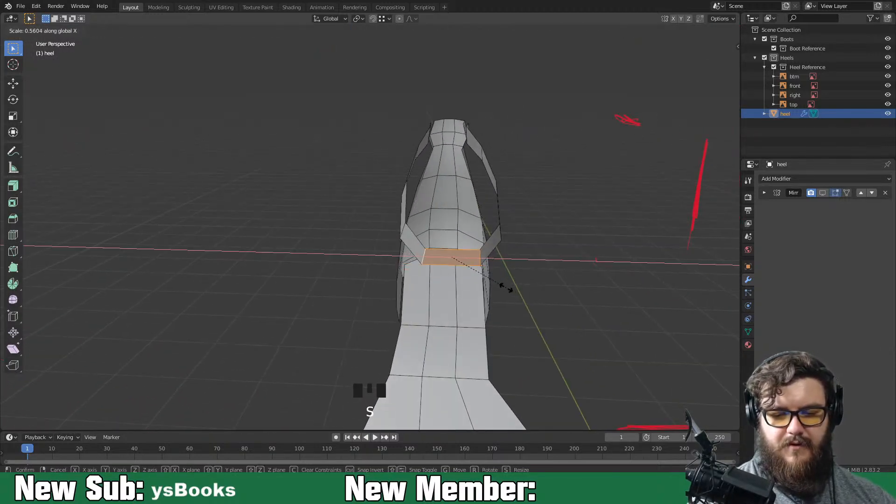
pyautogui.click(509, 274)
# Widen the strap's two front corner edges along X, slide them back along the strap, and scale them by about 1.062
pyautogui.click(500, 235)
pyautogui.keyDown('shift'); pyautogui.click(414, 241); pyautogui.keyUp('shift')
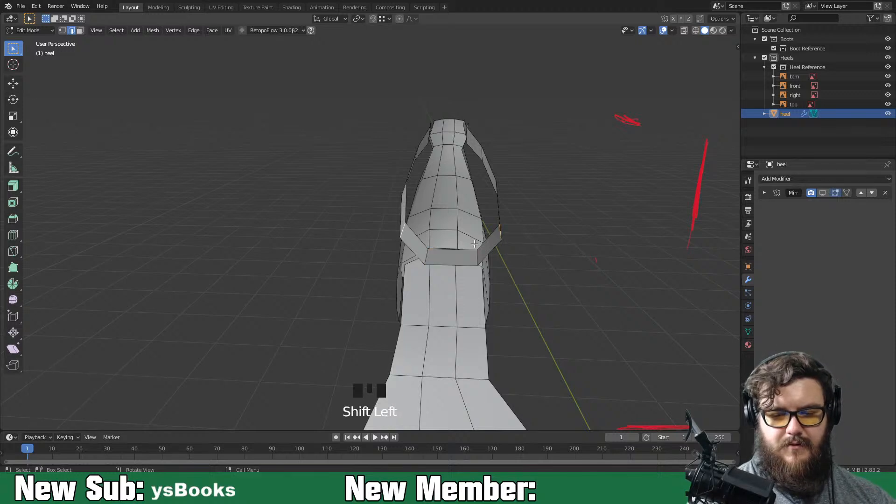
pyautogui.press('s')
pyautogui.press('x')
pyautogui.click(551, 247)
pyautogui.press('g')
pyautogui.press('g')
pyautogui.click(516, 262)
pyautogui.press('s')
pyautogui.click(523, 260)
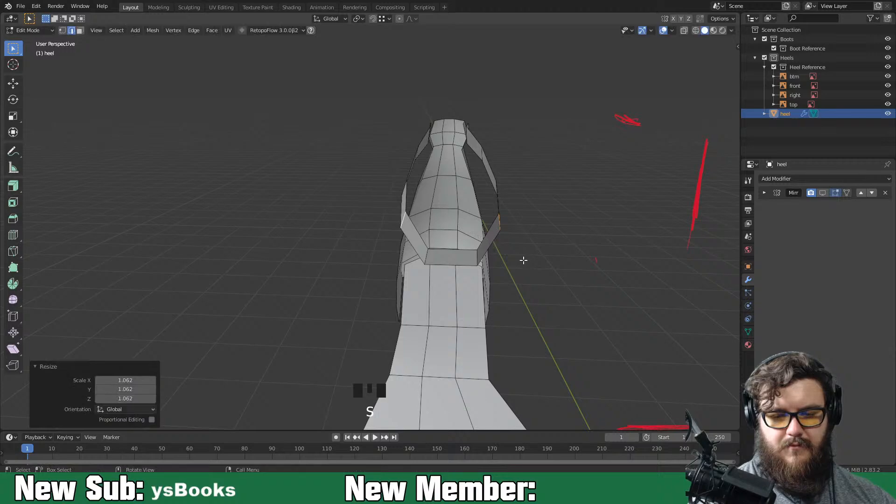
# Select both side edges of the strap's front face and scale them closer together along X by about 0.716
pyautogui.click(481, 257)
pyautogui.click(475, 257)
pyautogui.keyDown('shift'); pyautogui.click(426, 256); pyautogui.keyUp('shift')
pyautogui.press('s')
pyautogui.press('x')
pyautogui.click(511, 256)
pyautogui.moveTo(511, 256); pyautogui.dragTo(600, 259, button='middle')
pyautogui.press('KP_1')
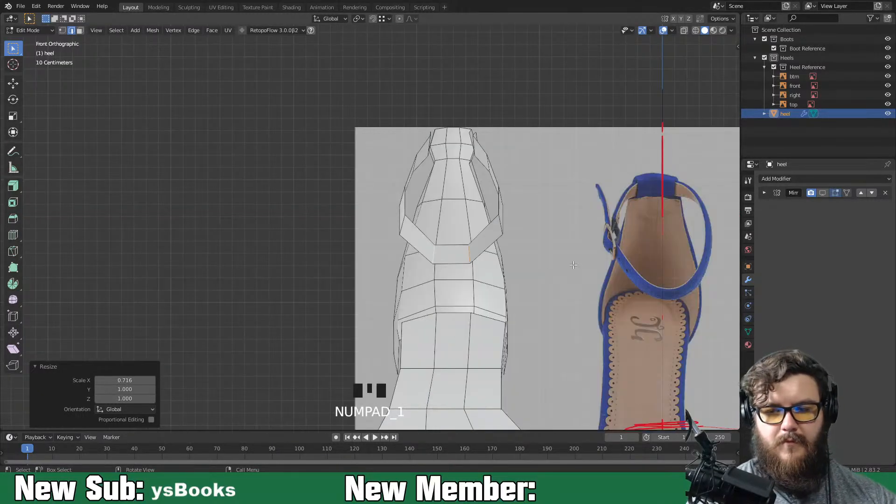
# Leave Edit Mode and enable the Mirror modifier's viewport display to inspect both heels
pyautogui.press('Tab')
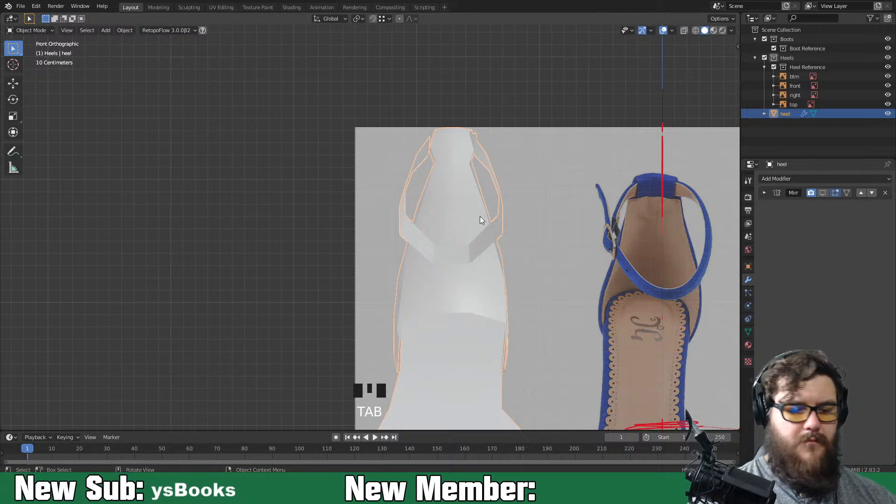
pyautogui.scroll(-6, 450, 231)
pyautogui.moveTo(672, 243); pyautogui.dragTo(560, 357, button='middle')
pyautogui.scroll(-1, 559, 357)
pyautogui.click(822, 193)
pyautogui.moveTo(672, 280); pyautogui.dragTo(630, 213, button='middle')
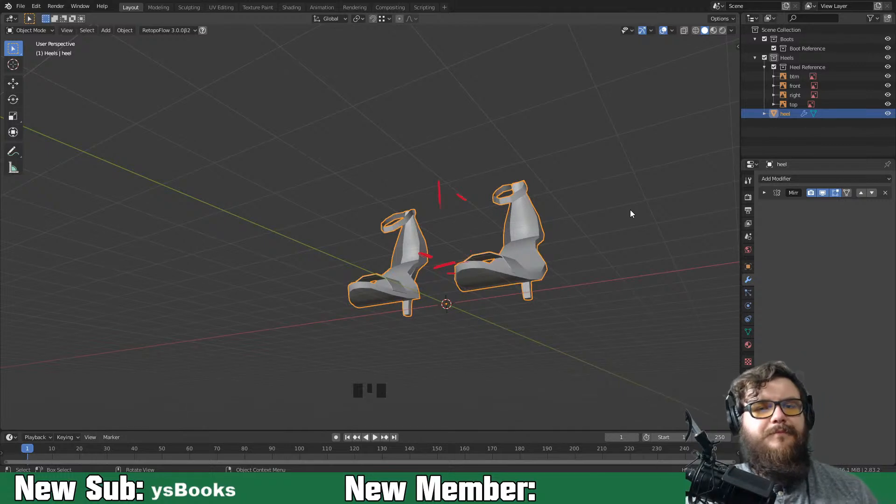
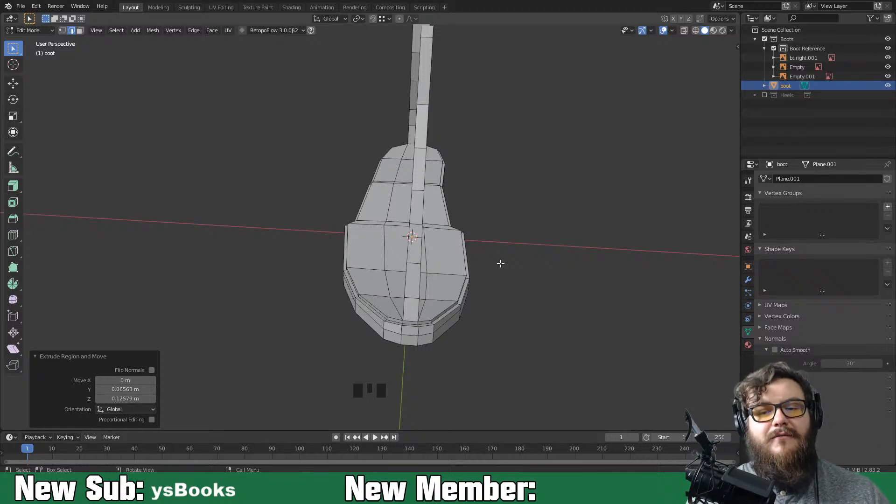
# Select the uppermost cross edge on the boot's front strip and slide it down the strip by a factor of about 0.28
pyautogui.moveTo(530, 278); pyautogui.dragTo(444, 286, button='middle')
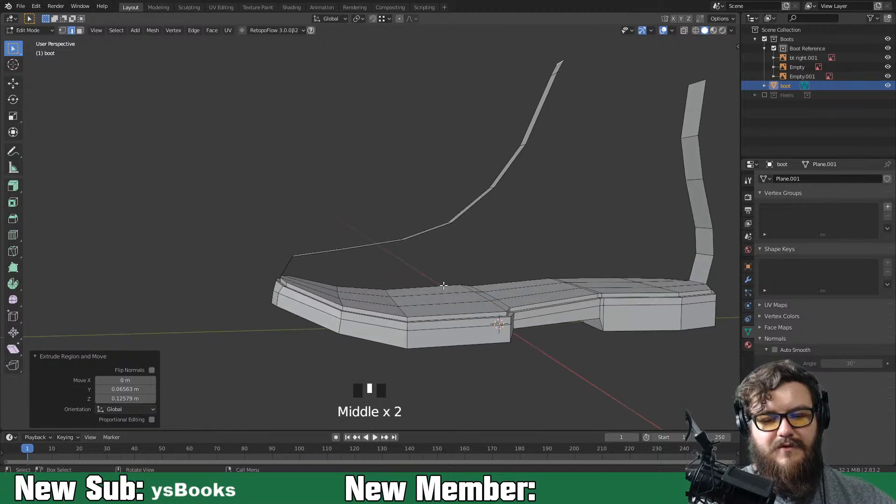
pyautogui.press('KP_3')
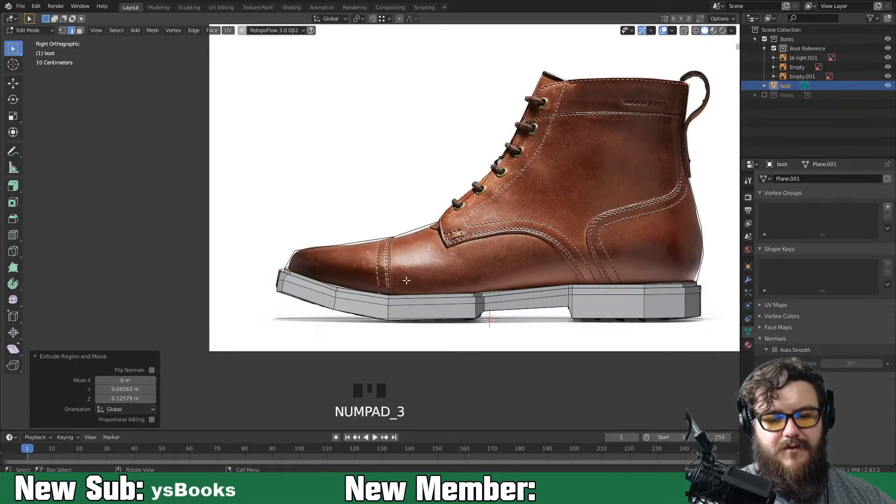
pyautogui.keyDown('shift'); pyautogui.moveTo(405, 287); pyautogui.dragTo(378, 304, button='middle'); pyautogui.keyUp('shift')
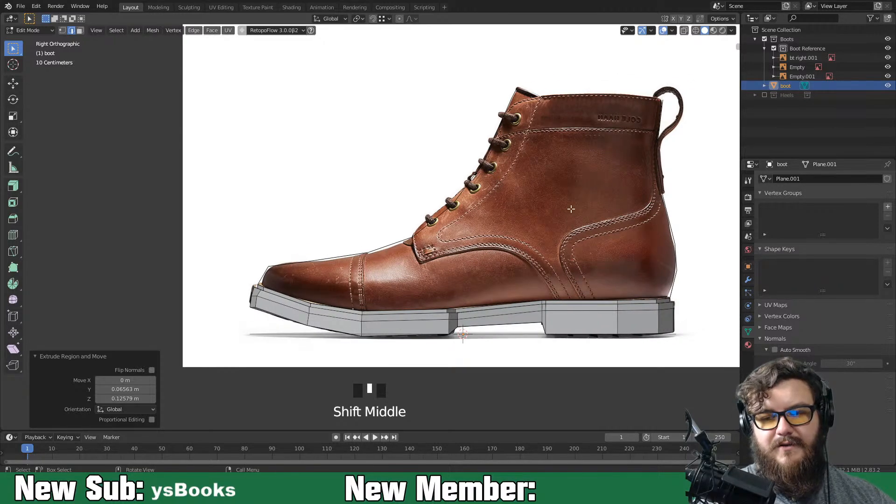
pyautogui.moveTo(521, 262); pyautogui.dragTo(530, 114, button='middle')
pyautogui.click(526, 90)
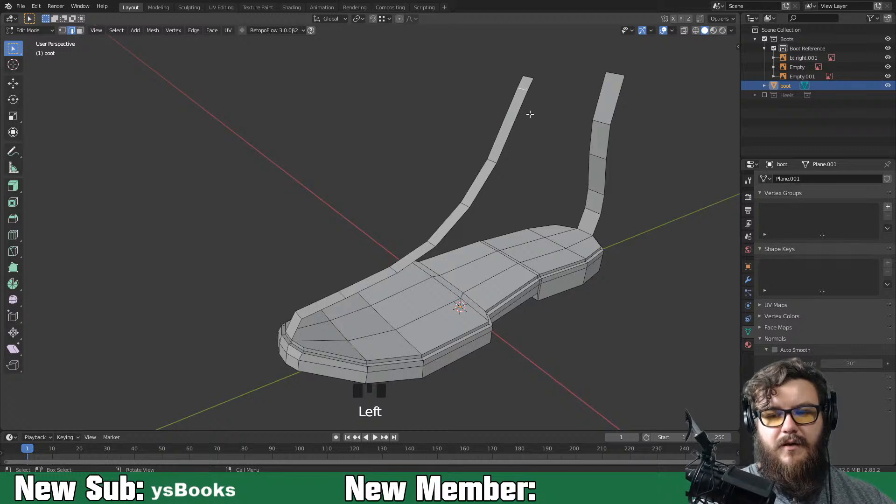
pyautogui.press('g')
pyautogui.press('g')
pyautogui.click(550, 198)
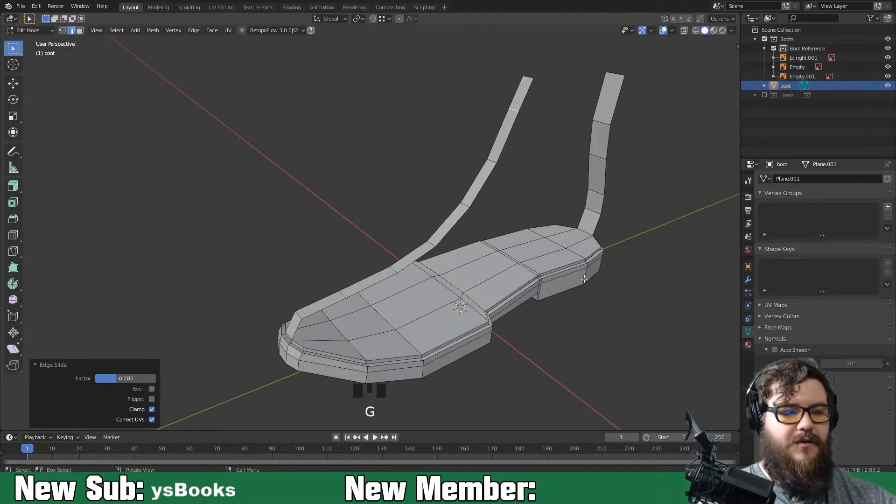
# Select the upper rim edge on the side of the boot sole's heel and compare it with the side reference
pyautogui.press('KP_3')
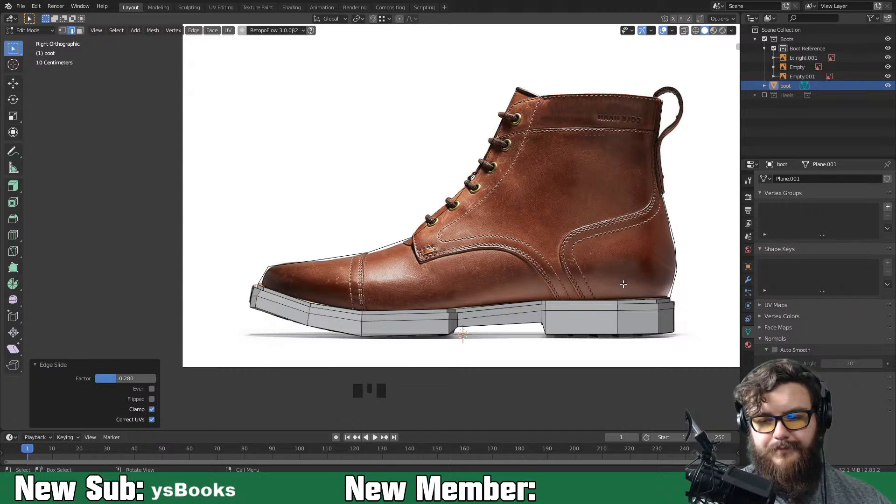
pyautogui.moveTo(631, 282); pyautogui.dragTo(633, 314, button='middle')
pyautogui.press('2')
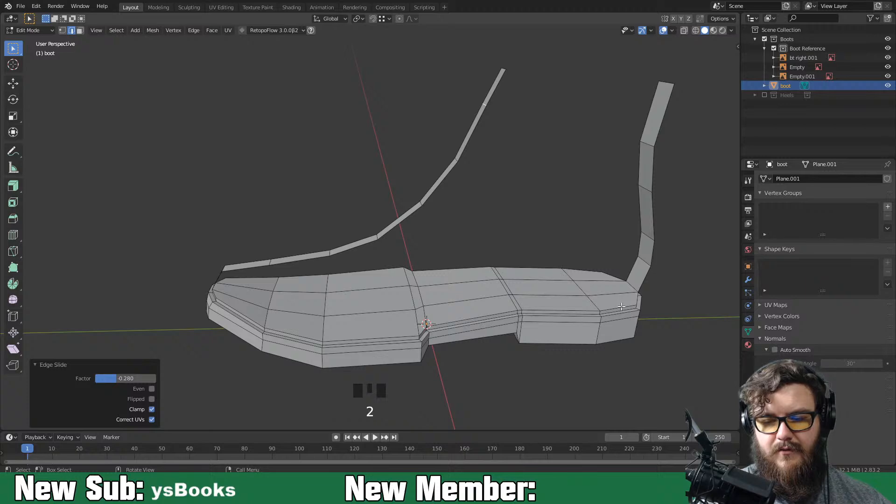
pyautogui.click(622, 307)
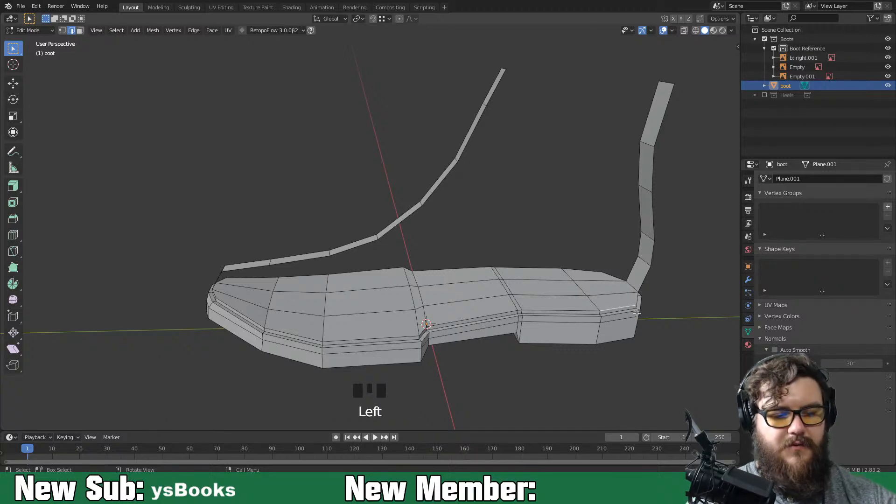
pyautogui.press('KP_1')
pyautogui.press('KP_3')
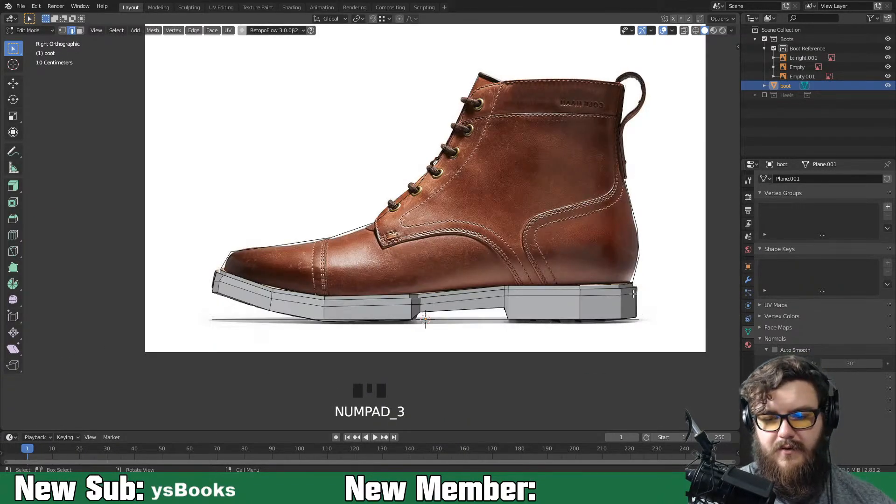
# Show the mesh vertices and annotate a straight guide line across the boot reference from the heel strip to the toe strip
pyautogui.press('1')
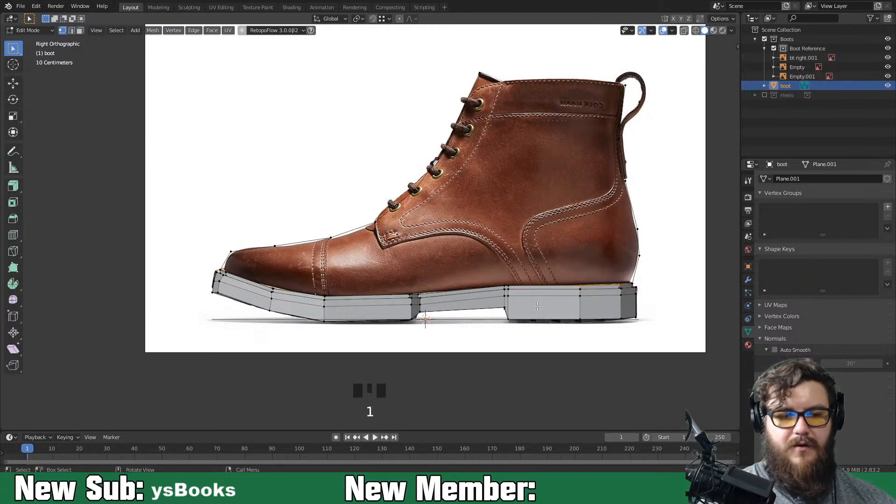
pyautogui.click(17, 154)
pyautogui.click(80, 173)
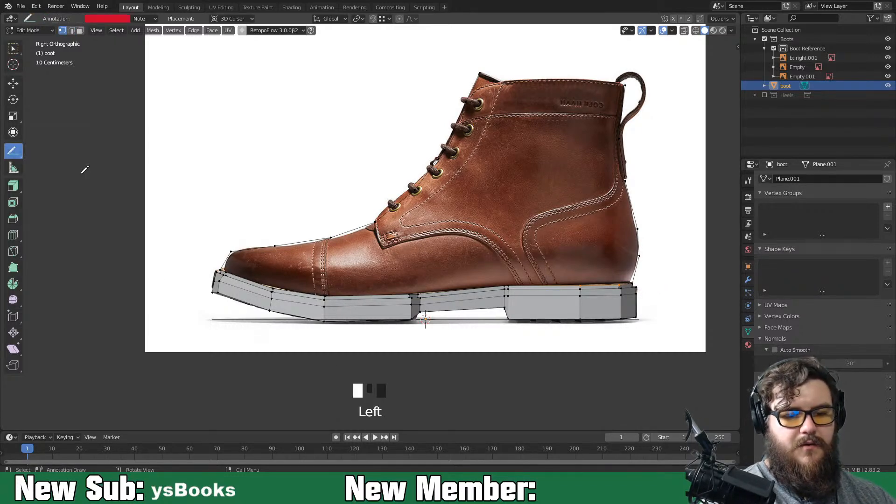
pyautogui.moveTo(665, 256); pyautogui.dragTo(219, 252)
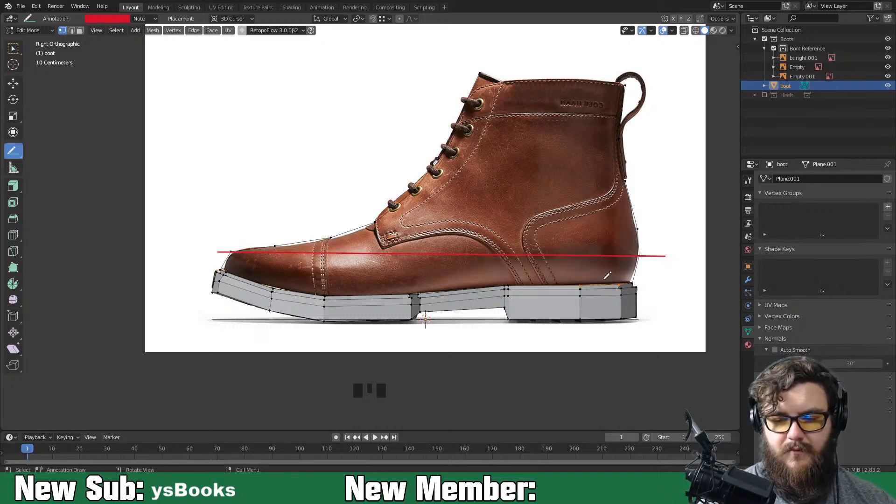
# Extrude the selected heel rim edge about 0.34 m up to the annotated guide line
pyautogui.press('w')
pyautogui.press('e')
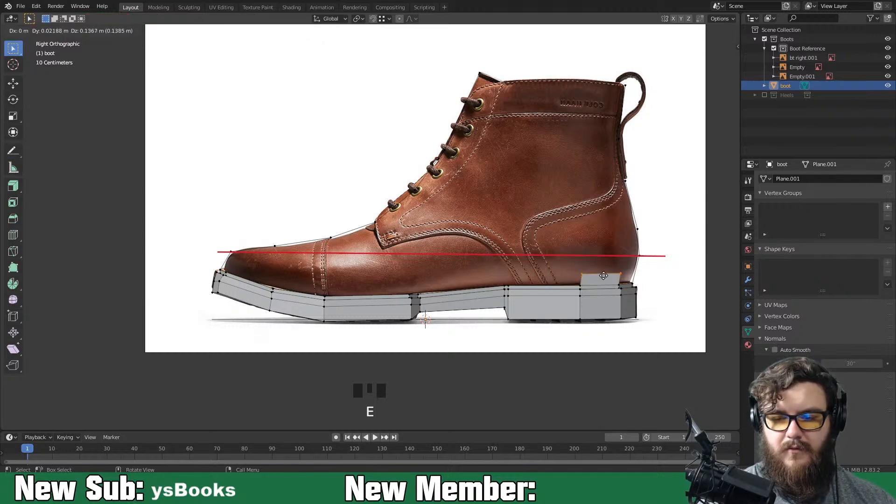
pyautogui.click(602, 263)
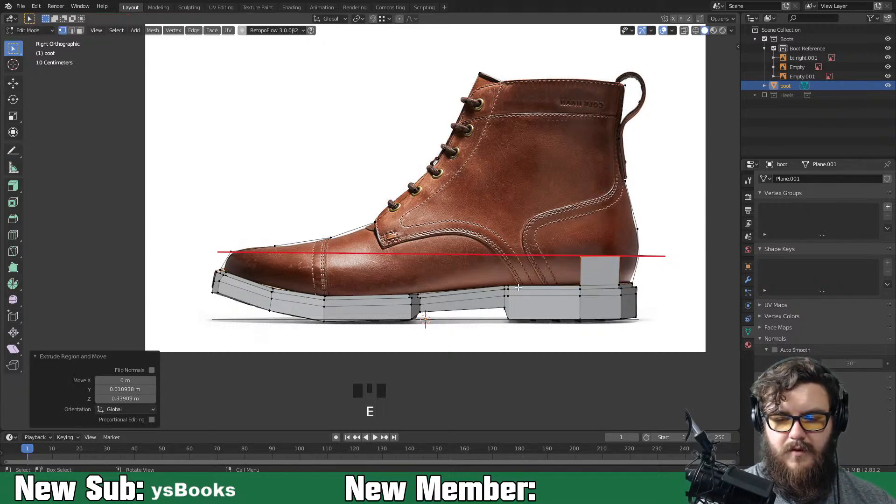
# Extrude the sole's middle side rim edge about 0.37 m up to the guide line and rotate it parallel to the line
pyautogui.click(468, 289)
pyautogui.click(474, 290)
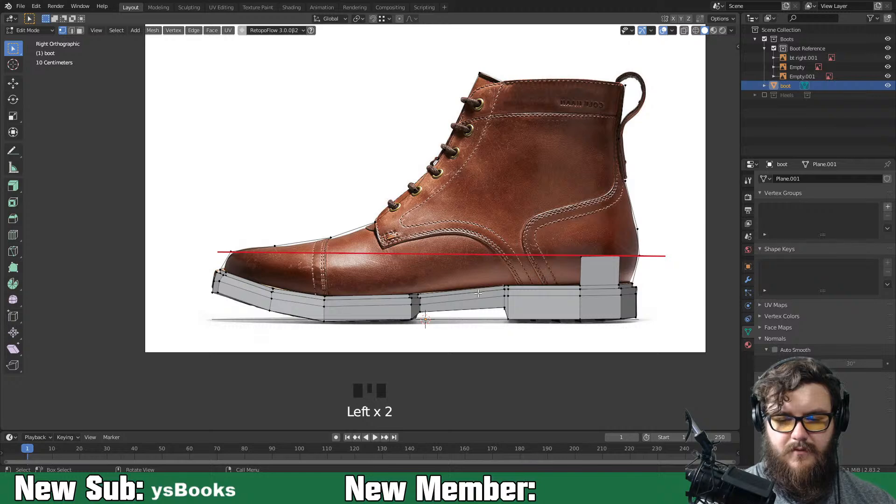
pyautogui.press('2')
pyautogui.click(476, 293)
pyautogui.press('e')
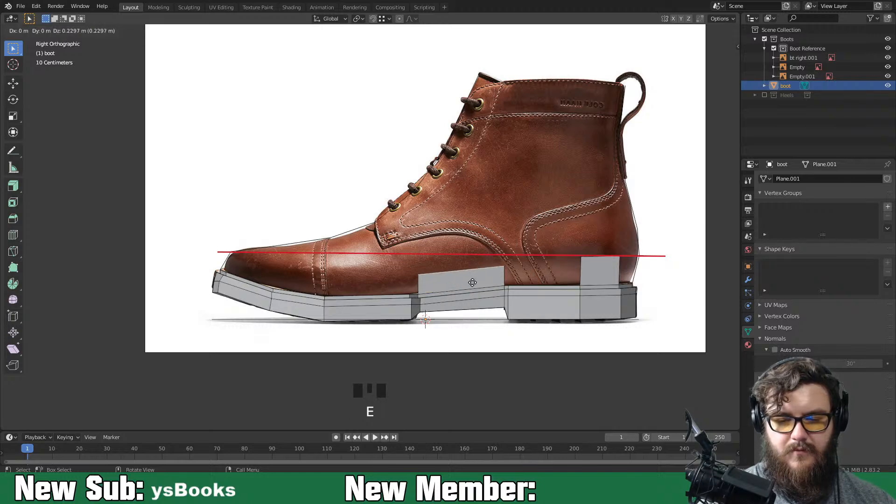
pyautogui.click(470, 263)
pyautogui.press('r')
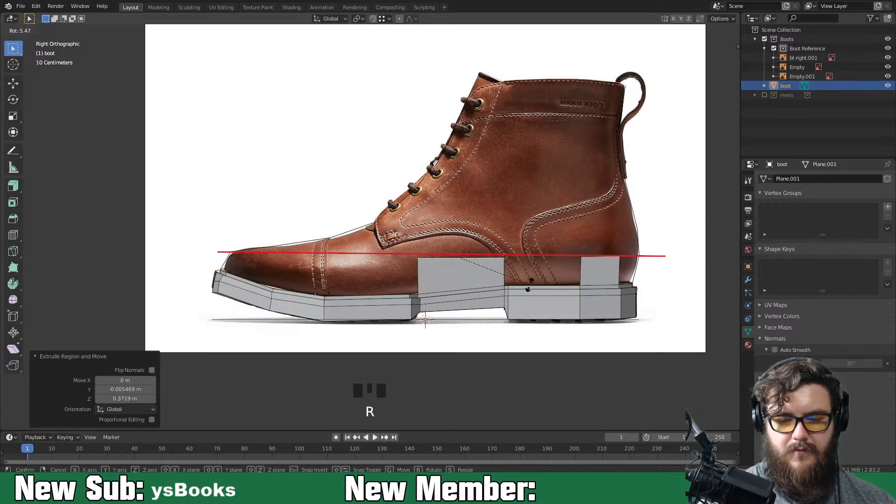
pyautogui.click(525, 288)
pyautogui.press('g')
pyautogui.rightClick(522, 288)
pyautogui.press('r')
pyautogui.click(525, 288)
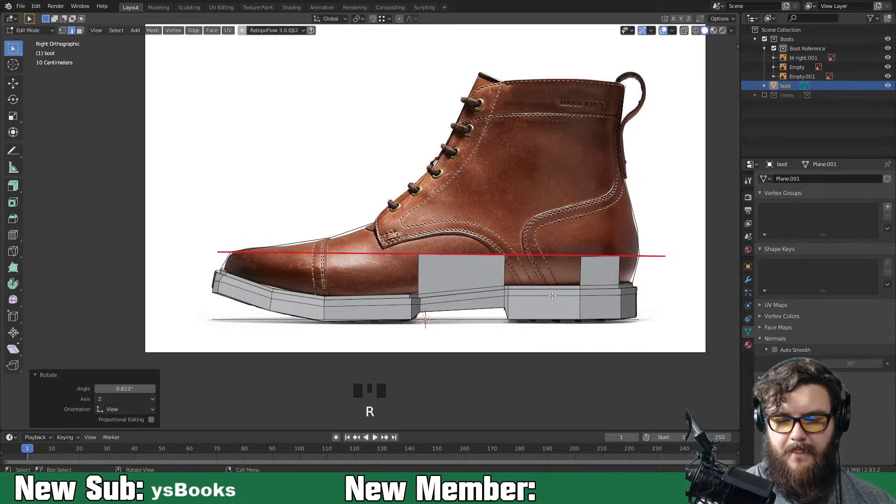
# Undo the single-edge extrusions on the middle and heel sections of the sole's rim
pyautogui.moveTo(545, 312); pyautogui.dragTo(538, 331, button='middle')
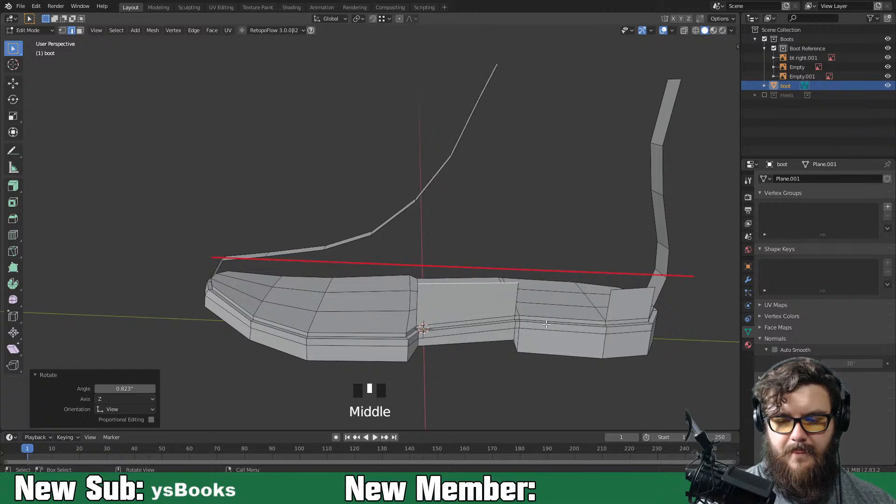
pyautogui.click(594, 321)
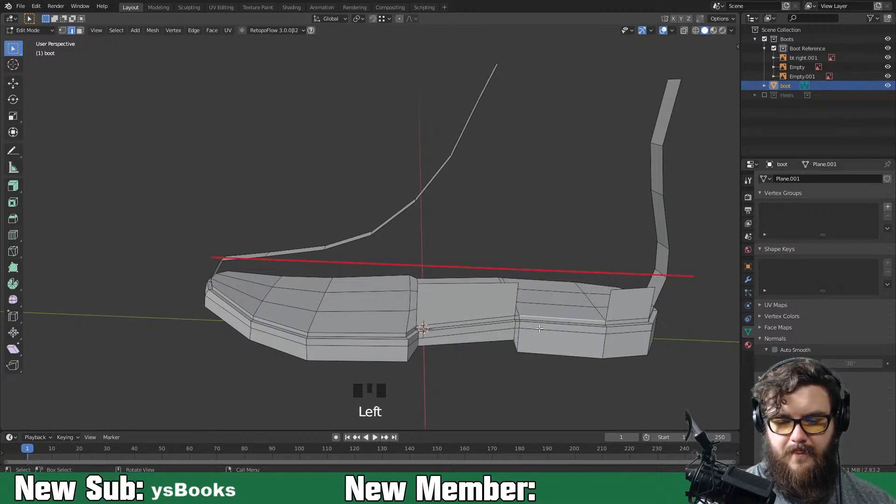
pyautogui.press('1')
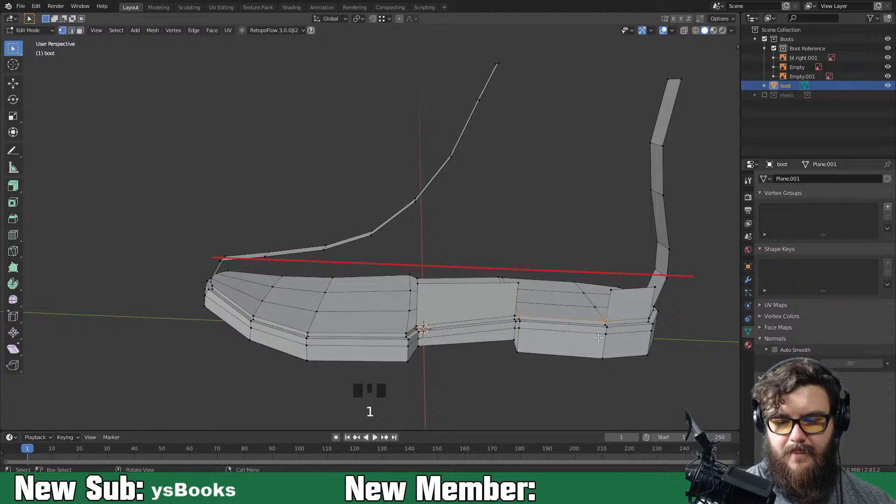
pyautogui.keyDown('shift'); pyautogui.moveTo(512, 347); pyautogui.dragTo(444, 347, button='middle'); pyautogui.keyUp('shift')
pyautogui.hotkey('ctrl', 'z')
pyautogui.hotkey('ctrl', 'z')
pyautogui.hotkey('ctrl', 'z')
pyautogui.hotkey('ctrl', 'z')
pyautogui.hotkey('ctrl', 'z')
pyautogui.hotkey('ctrl', 'z')
pyautogui.hotkey('ctrl', 'z')
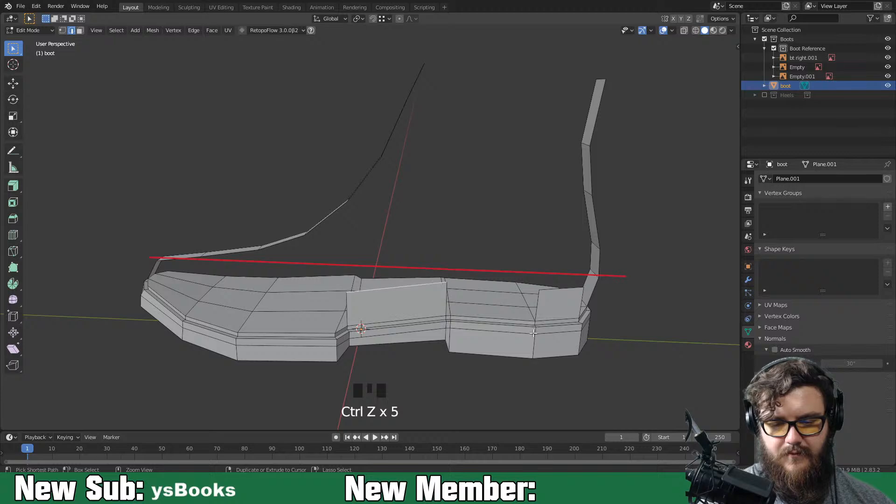
pyautogui.hotkey('ctrl', 'z')
pyautogui.hotkey('ctrl', 'z')
pyautogui.hotkey('ctrl', 'z')
pyautogui.hotkey('ctrl', 'z')
pyautogui.hotkey('ctrl', 'z')
# Select the upper rim edges along both sides of the sole and extrude them about 0.35 m straight up
pyautogui.press('2')
pyautogui.keyDown('alt'); pyautogui.click(568, 319); pyautogui.keyUp('alt')
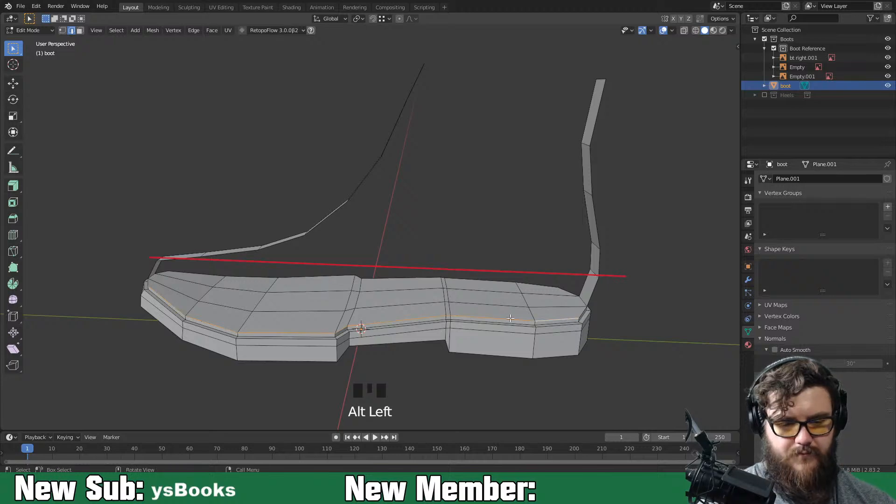
pyautogui.keyDown('alt'); pyautogui.keyDown('shift'); pyautogui.click(545, 286); pyautogui.keyUp('shift'); pyautogui.keyUp('alt')
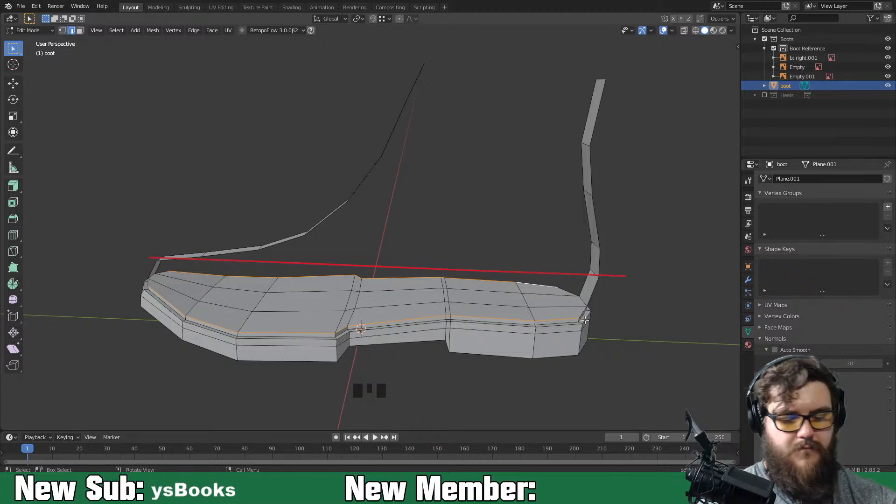
pyautogui.press('KP_3')
pyautogui.press('e')
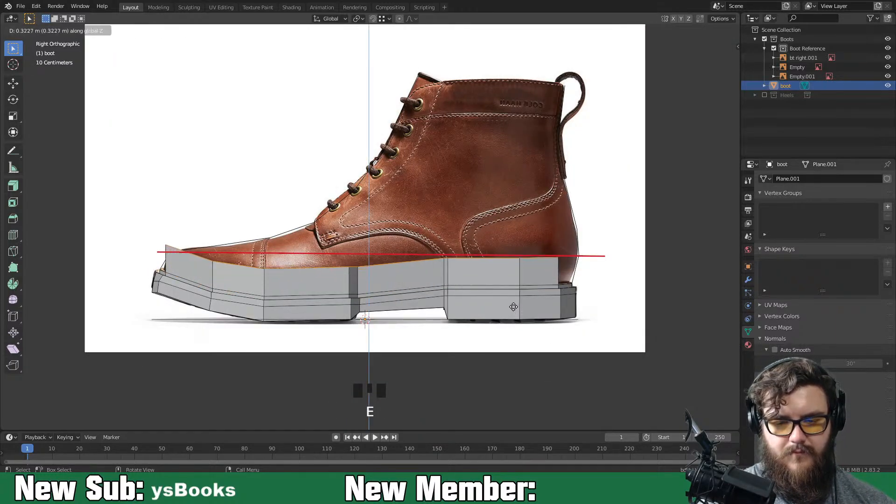
pyautogui.click(518, 311)
# Flatten the extruded rim with a Z scale of 0 and raise it about 0.033 m to the guide line
pyautogui.press('s')
pyautogui.press('z')
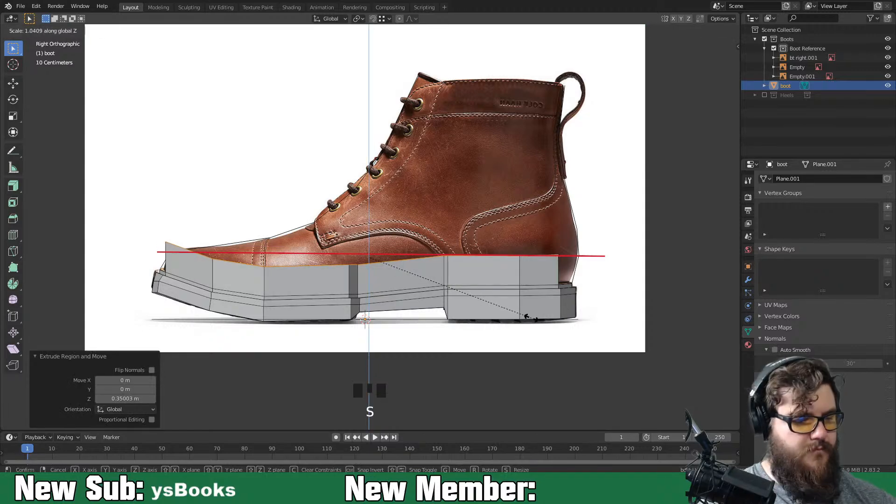
pyautogui.press('0')
pyautogui.click(530, 318)
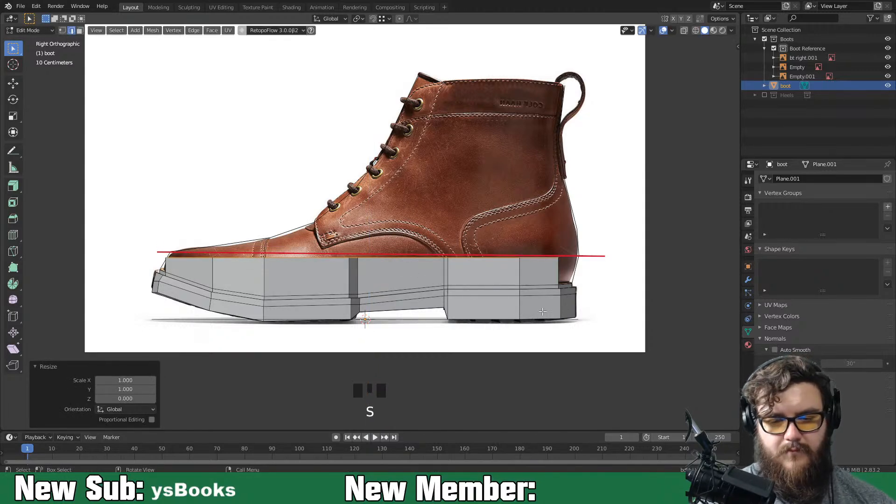
pyautogui.press('g')
pyautogui.press('z')
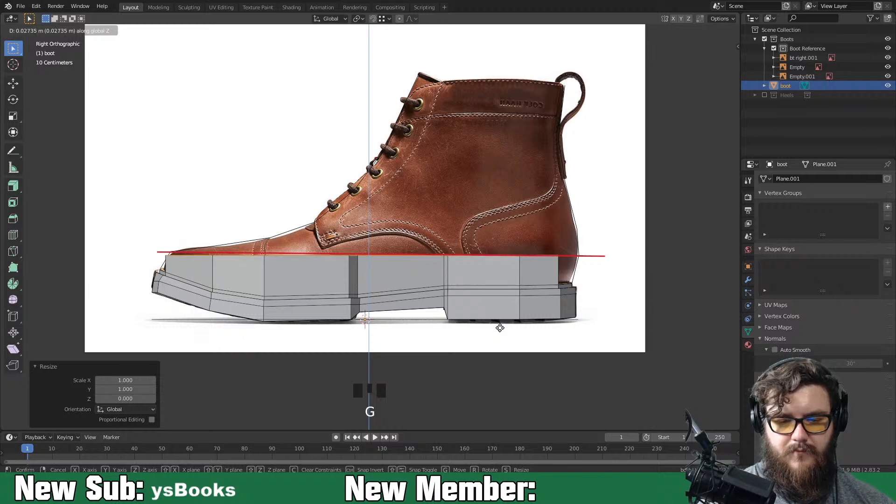
pyautogui.click(499, 328)
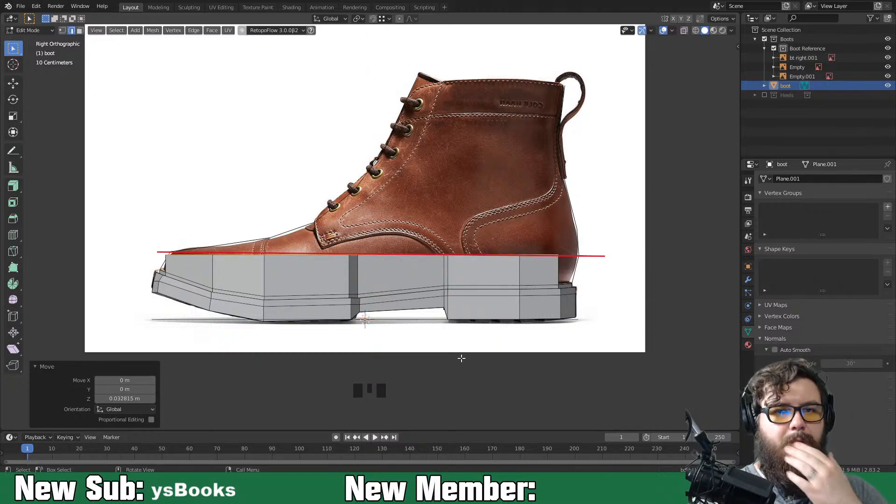
# Move the two upper front vertices of the side walls about 0.16 m back from the toe to match the side reference
pyautogui.moveTo(513, 336)
pyautogui.mouseDown(button='middle')
pyautogui.moveTo(576, 344)
pyautogui.moveTo(538, 336)
pyautogui.moveTo(562, 344)
pyautogui.moveTo(544, 343)
pyautogui.moveTo(543, 353)
pyautogui.moveTo(519, 348)
pyautogui.mouseUp(button='middle')
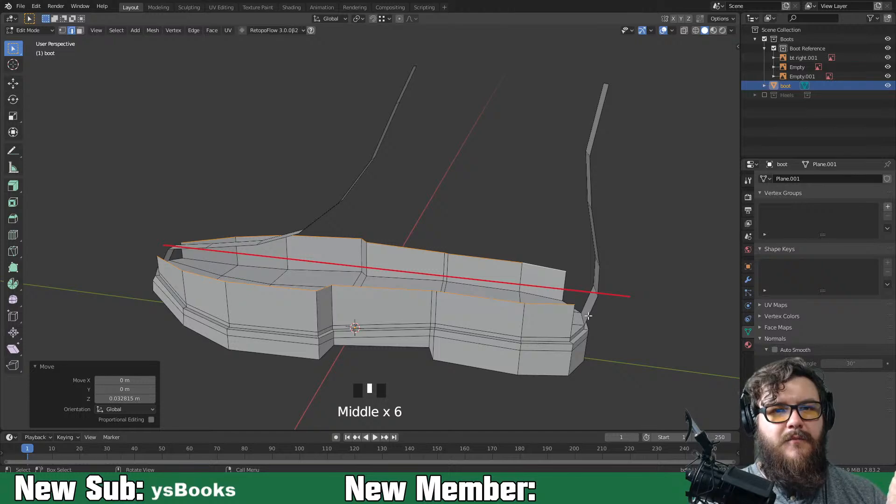
pyautogui.moveTo(593, 315); pyautogui.dragTo(546, 344, button='middle')
pyautogui.keyDown('alt'); pyautogui.middleClick(551, 340); pyautogui.keyUp('alt')
pyautogui.moveTo(580, 314); pyautogui.dragTo(598, 318, button='middle')
pyautogui.keyDown('shift'); pyautogui.moveTo(375, 337); pyautogui.dragTo(450, 341, button='middle'); pyautogui.keyUp('shift')
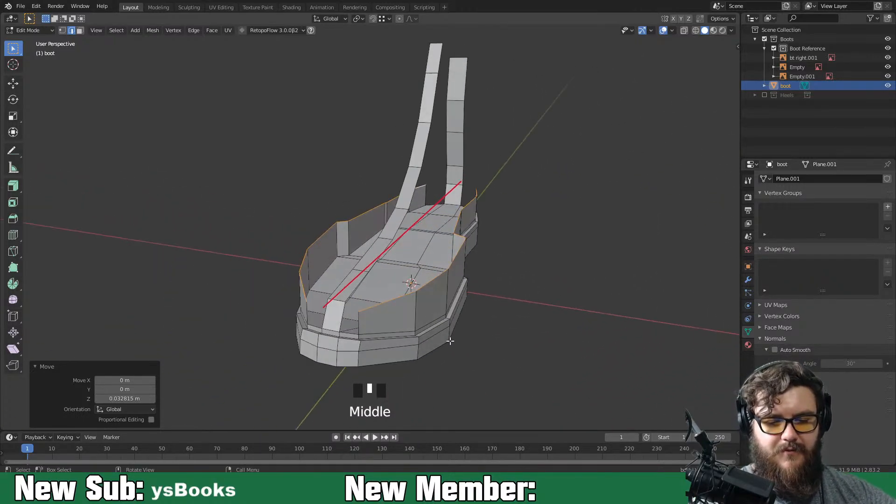
pyautogui.press('1')
pyautogui.click(359, 312)
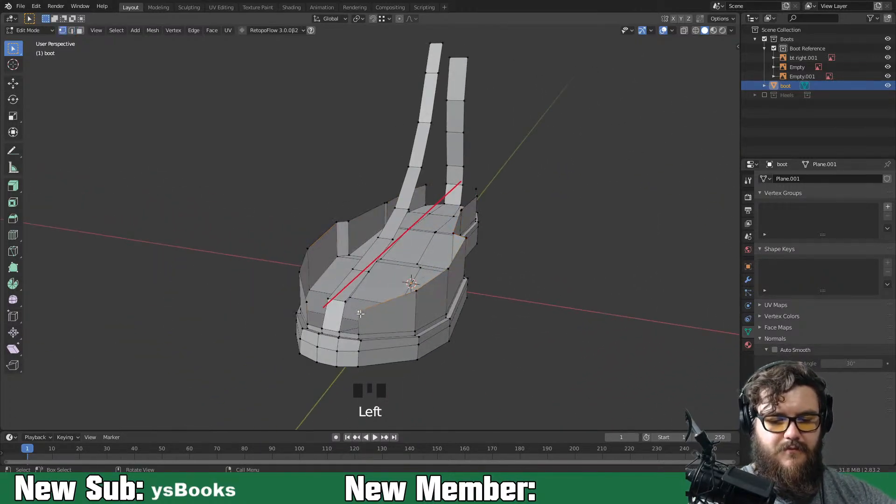
pyautogui.keyDown('shift'); pyautogui.click(306, 302); pyautogui.keyUp('shift')
pyautogui.press('KP_3')
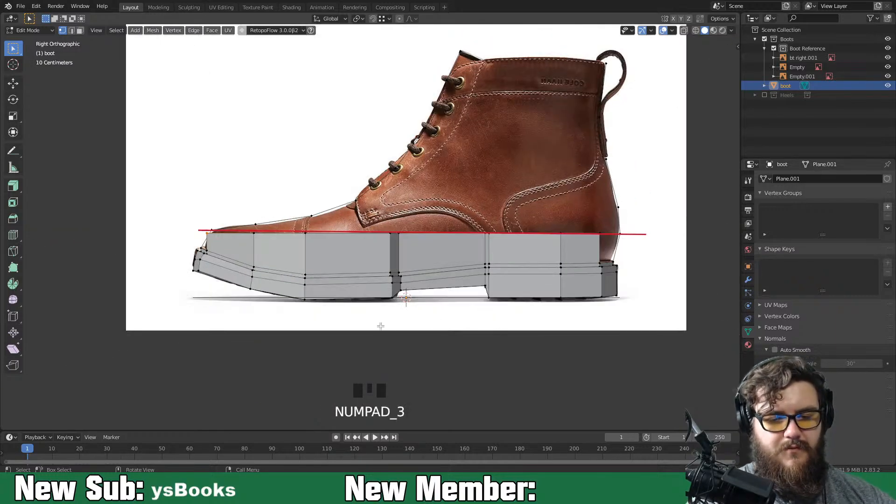
pyautogui.press('g')
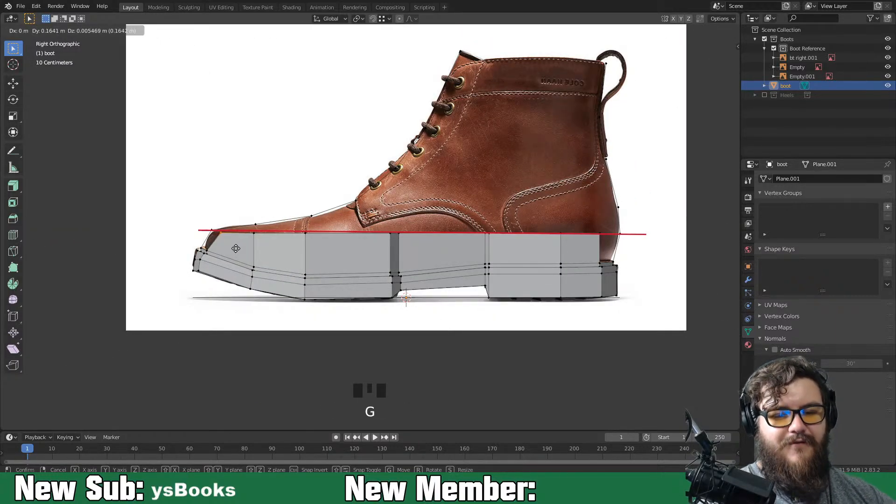
pyautogui.click(236, 247)
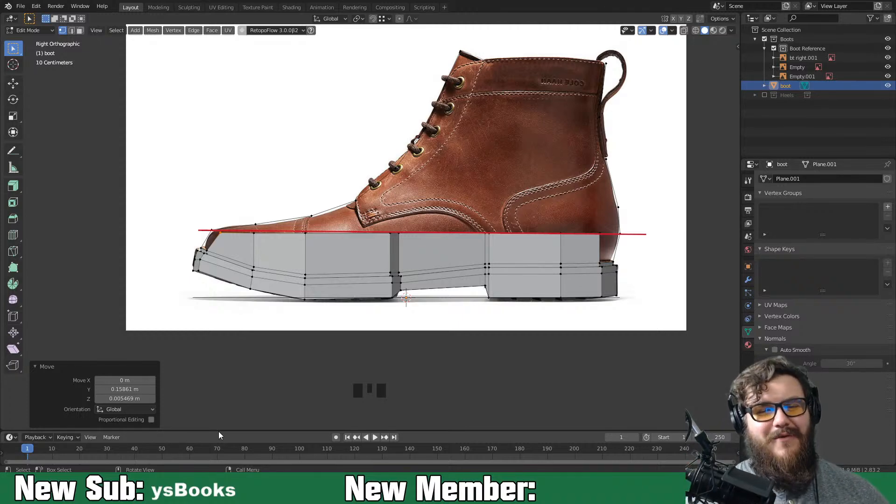
# Fill the gaps between the toe strip and the front ends of both side walls with faces
pyautogui.moveTo(261, 354); pyautogui.dragTo(439, 349, button='middle')
pyautogui.press('2')
pyautogui.click(322, 357)
pyautogui.keyDown('shift'); pyautogui.click(438, 349); pyautogui.keyUp('shift')
pyautogui.press('f')
pyautogui.hotkey('ctrl', 'z')
pyautogui.click(434, 351)
pyautogui.press('f')
pyautogui.moveTo(402, 352); pyautogui.dragTo(518, 352, button='middle')
pyautogui.moveTo(419, 336); pyautogui.dragTo(548, 334, button='middle')
pyautogui.click(398, 265)
pyautogui.moveTo(398, 266); pyautogui.dragTo(282, 260, button='middle')
pyautogui.press('1')
pyautogui.click(424, 275)
pyautogui.keyDown('alt'); pyautogui.click(283, 260); pyautogui.keyUp('alt')
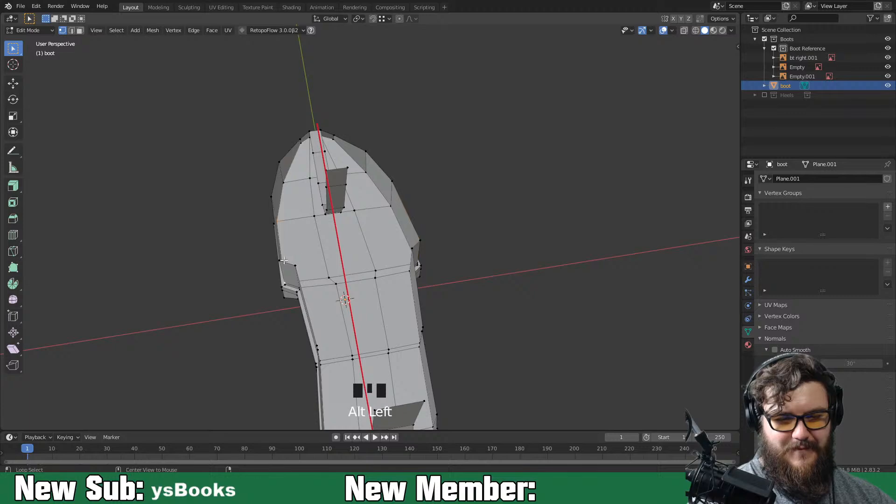
pyautogui.press('2')
pyautogui.keyDown('alt'); pyautogui.click(278, 240); pyautogui.keyUp('alt')
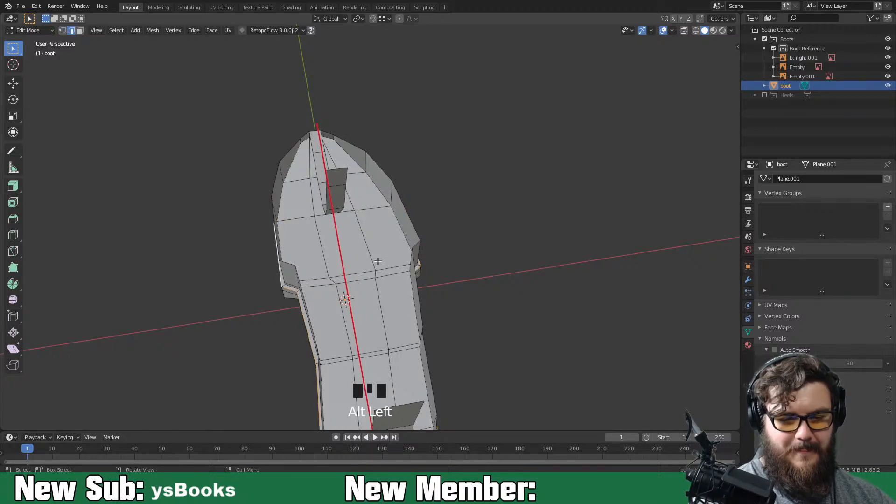
pyautogui.moveTo(377, 261); pyautogui.dragTo(290, 274, button='middle')
pyautogui.keyDown('alt'); pyautogui.click(290, 273); pyautogui.keyUp('alt')
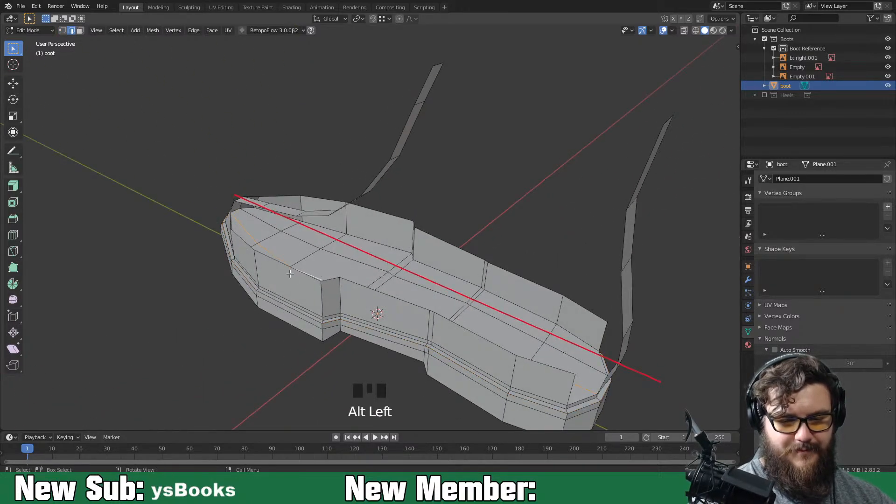
pyautogui.keyDown('alt'); pyautogui.click(298, 275); pyautogui.keyUp('alt')
# Select the upper forefoot edges of both side walls and narrow them to a scale of about 0.854 along X
pyautogui.moveTo(379, 286); pyautogui.dragTo(497, 297, button='middle')
pyautogui.click(434, 281)
pyautogui.keyDown('ctrl'); pyautogui.click(429, 328); pyautogui.keyUp('ctrl')
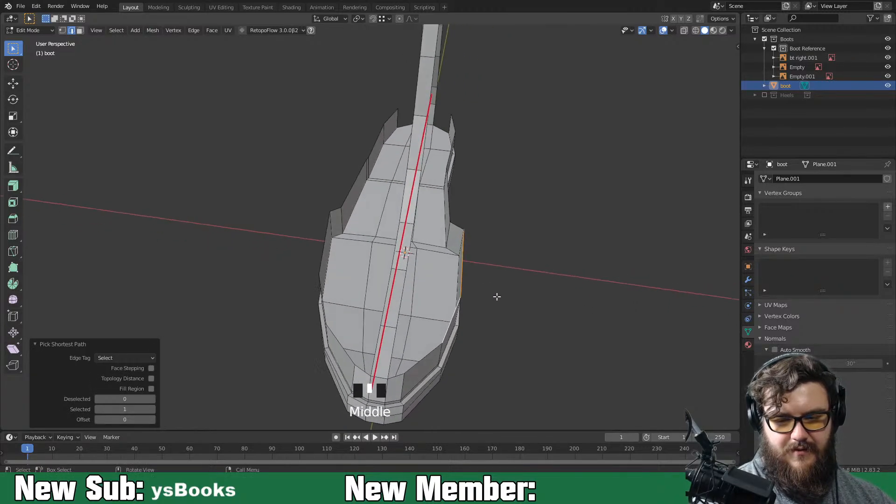
pyautogui.keyDown('shift'); pyautogui.click(326, 247); pyautogui.keyUp('shift')
pyautogui.moveTo(343, 307); pyautogui.dragTo(408, 289, button='middle')
pyautogui.keyDown('shift'); pyautogui.click(399, 286); pyautogui.keyUp('shift')
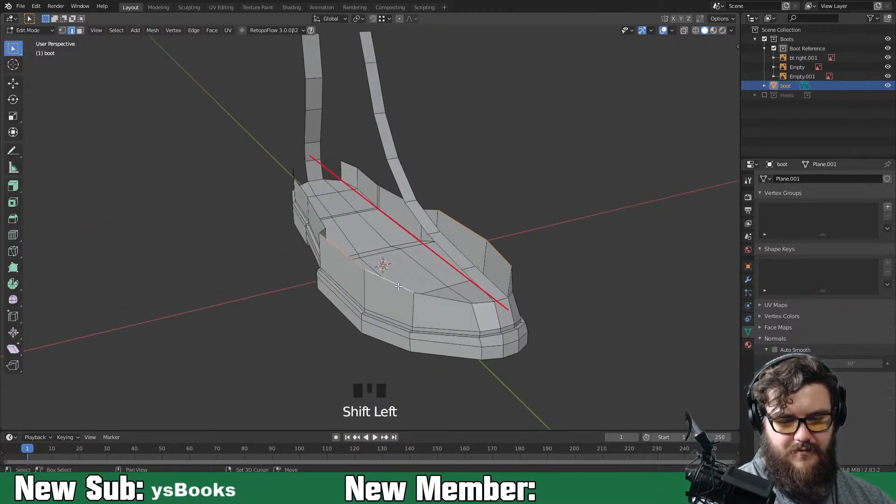
pyautogui.keyDown('shift'); pyautogui.click(449, 302); pyautogui.keyUp('shift')
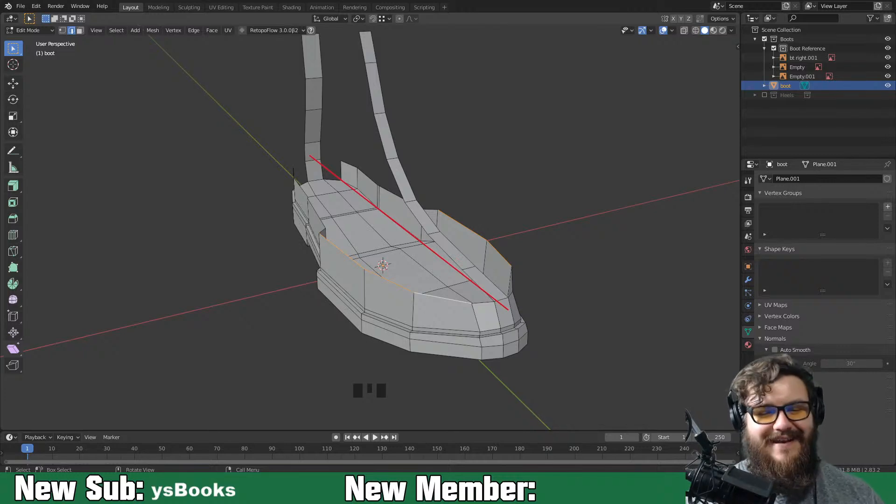
pyautogui.moveTo(564, 291); pyautogui.dragTo(580, 296, button='middle')
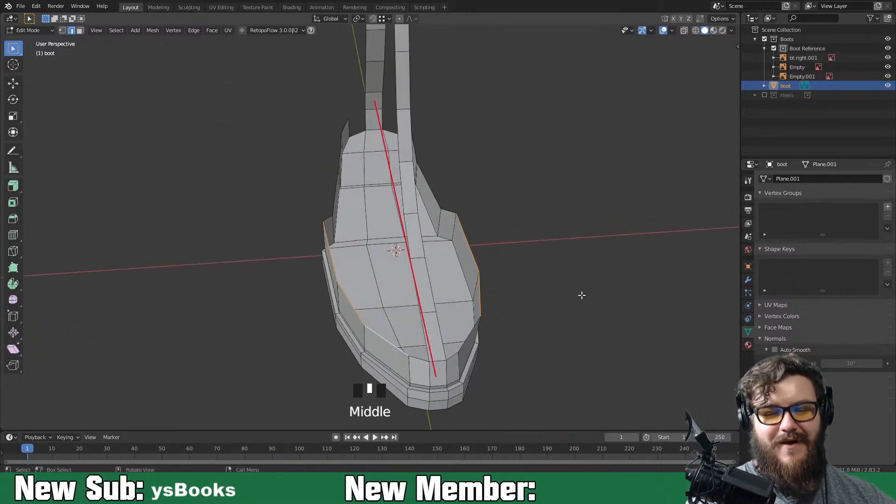
pyautogui.press('s')
pyautogui.press('x')
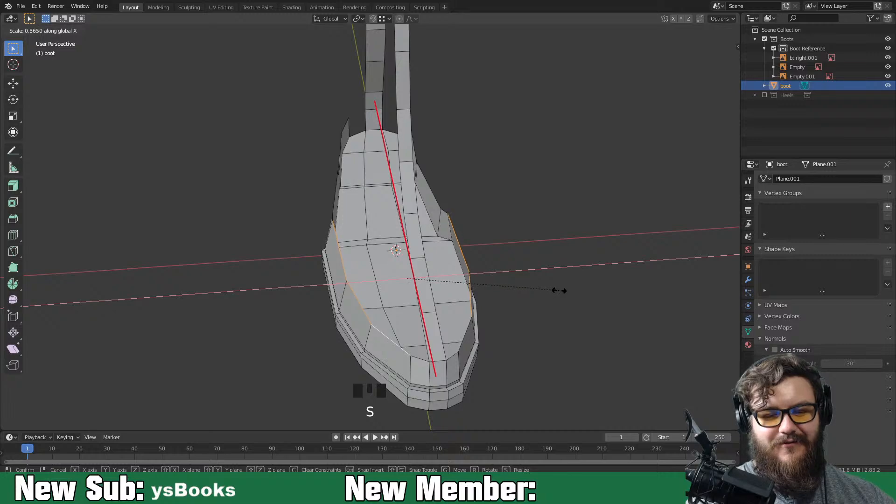
pyautogui.click(560, 292)
pyautogui.moveTo(562, 296); pyautogui.dragTo(581, 320, button='middle')
pyautogui.moveTo(522, 321); pyautogui.dragTo(520, 287, button='middle')
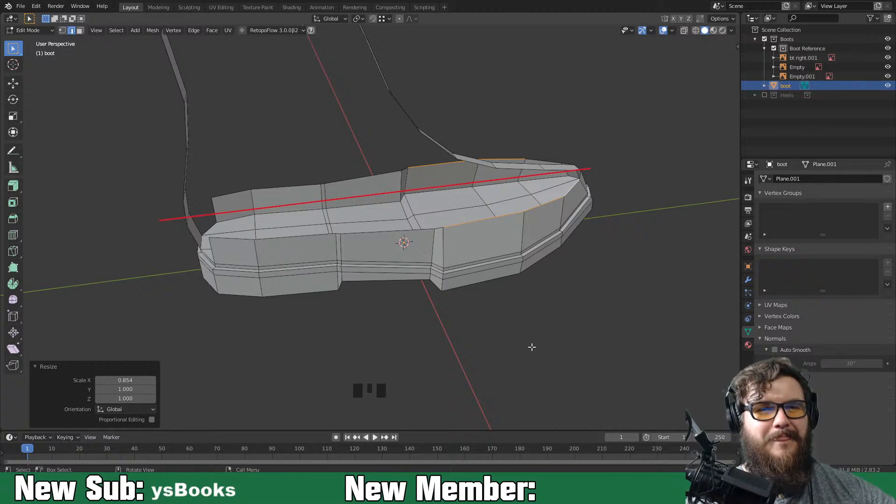
# Fill the gaps between the heel strip and the rear ends of both side walls with faces
pyautogui.moveTo(513, 340); pyautogui.dragTo(360, 292, button='middle')
pyautogui.press('2')
pyautogui.click(356, 283)
pyautogui.press('f')
pyautogui.click(344, 265)
pyautogui.press('f')
# Fill a face between the front strip's side edge and the forefoot wall's upper edge on one side of the boot
pyautogui.moveTo(420, 302); pyautogui.dragTo(504, 308, button='middle')
pyautogui.keyDown('shift'); pyautogui.moveTo(504, 308); pyautogui.dragTo(512, 296, button='middle'); pyautogui.keyUp('shift')
pyautogui.press('KP_3')
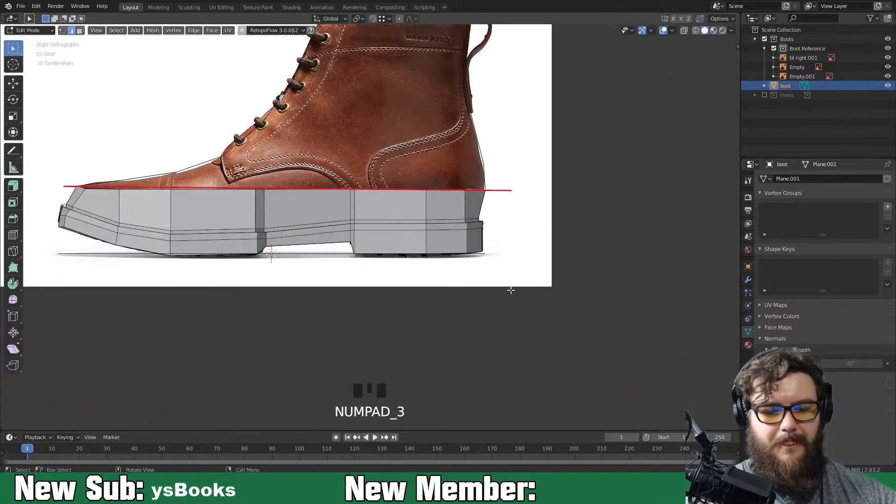
pyautogui.keyDown('shift'); pyautogui.moveTo(468, 269); pyautogui.dragTo(389, 298, button='middle'); pyautogui.keyUp('shift')
pyautogui.press('2')
pyautogui.click(509, 320)
pyautogui.keyDown('shift'); pyautogui.click(389, 298); pyautogui.keyUp('shift')
pyautogui.press('f')
pyautogui.keyDown('shift'); pyautogui.moveTo(438, 344); pyautogui.dragTo(437, 325, button='middle'); pyautogui.keyUp('shift')
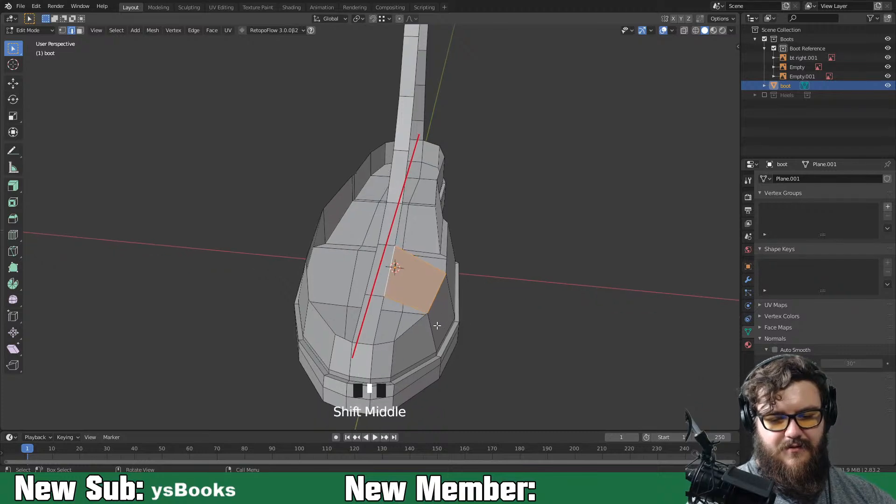
# Fill the remaining faces between the front strip and the forefoot walls on both sides to close the toe top
pyautogui.click(391, 345)
pyautogui.moveTo(390, 353); pyautogui.dragTo(431, 342, button='middle')
pyautogui.click(451, 353)
pyautogui.press('f')
pyautogui.press('f')
pyautogui.press('f')
pyautogui.moveTo(497, 331); pyautogui.dragTo(448, 312, button='middle')
pyautogui.press('f')
pyautogui.click(388, 319)
pyautogui.press('f')
# Erase the annotated guide line across the boot in the right side view
pyautogui.press('KP_3')
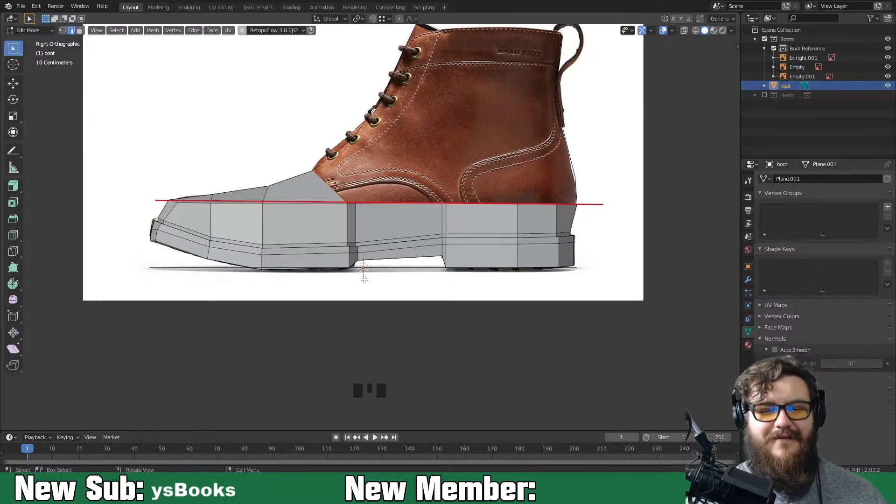
pyautogui.press('d')
pyautogui.moveTo(692, 192)
pyautogui.mouseDown(button='right')
pyautogui.moveTo(227, 210)
pyautogui.moveTo(261, 211)
pyautogui.mouseUp(button='right')
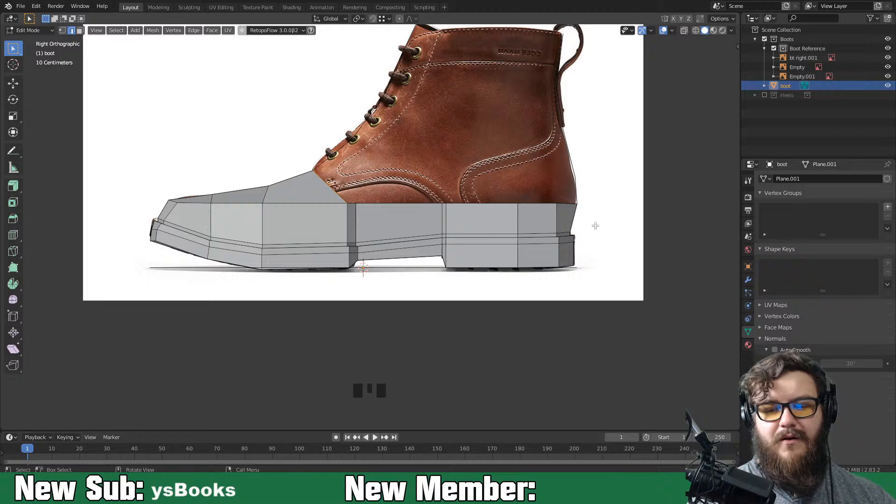
# Annotate four roughly horizontal guide lines across the boot shaft, from the instep to the collar, in the right side view
pyautogui.click(12, 151)
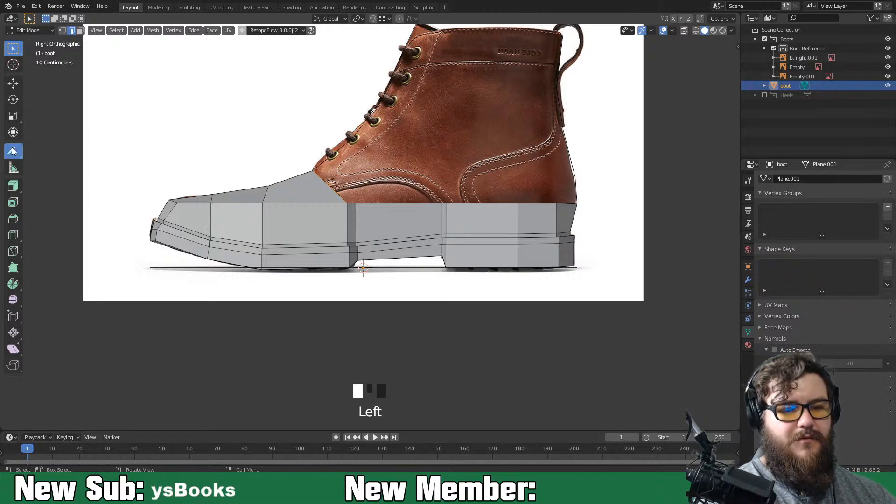
pyautogui.moveTo(587, 177); pyautogui.dragTo(301, 171)
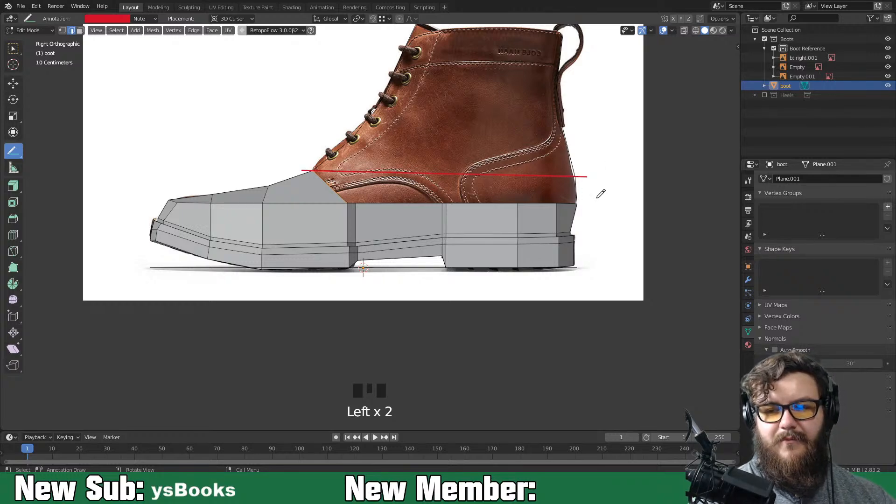
pyautogui.press('1')
pyautogui.moveTo(573, 130); pyautogui.dragTo(339, 130)
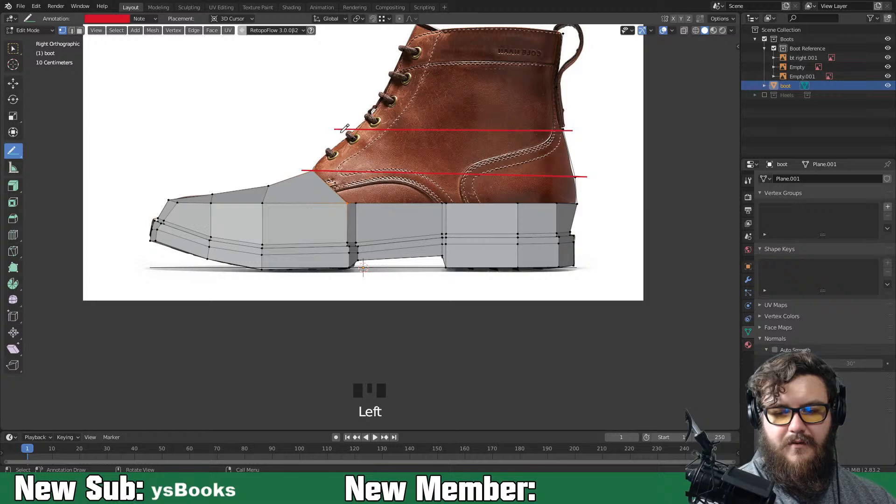
pyautogui.keyDown('shift'); pyautogui.moveTo(590, 160); pyautogui.dragTo(593, 189, button='middle'); pyautogui.keyUp('shift')
pyautogui.moveTo(574, 120); pyautogui.dragTo(364, 116)
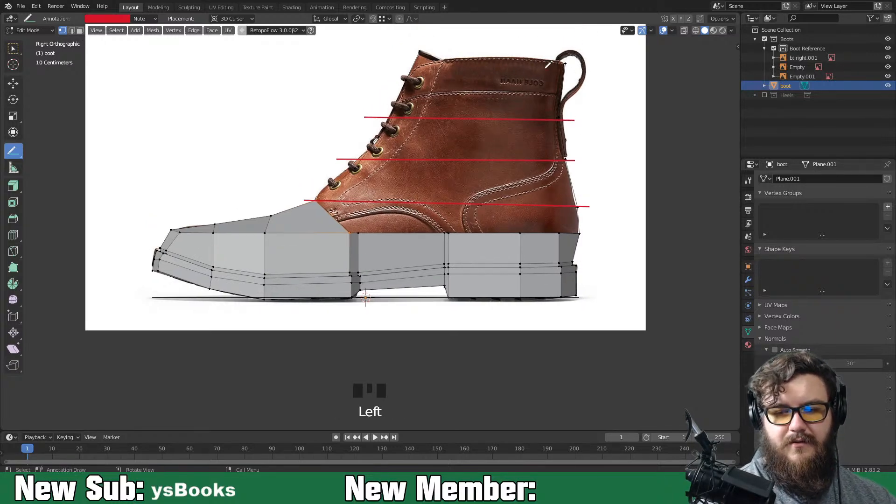
pyautogui.moveTo(581, 63); pyautogui.dragTo(391, 64)
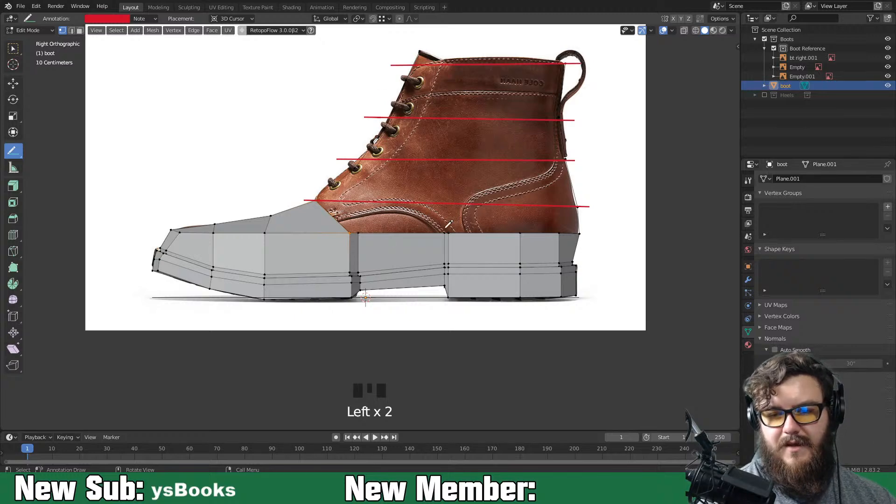
# Select the upper edges of one side wall from the heel forward to the rear of the forefoot
pyautogui.moveTo(515, 209); pyautogui.dragTo(658, 236, button='middle')
pyautogui.moveTo(529, 284); pyautogui.dragTo(419, 274, button='middle')
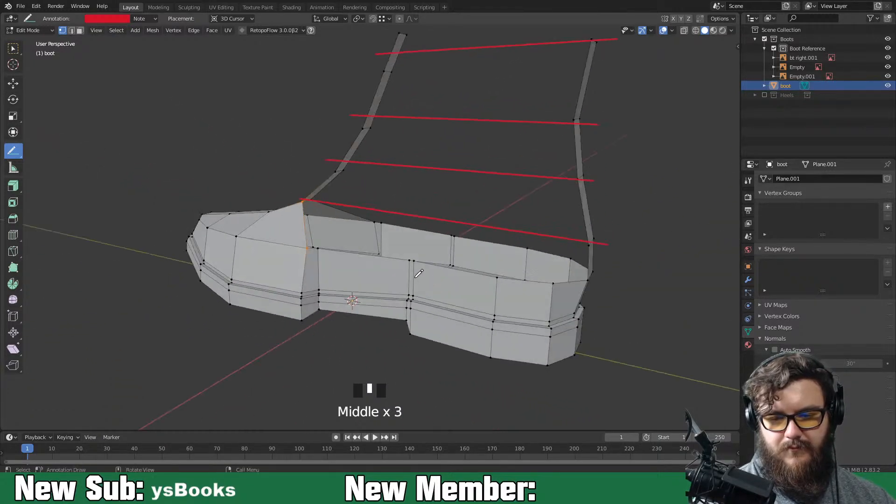
pyautogui.press('2')
pyautogui.click(547, 279)
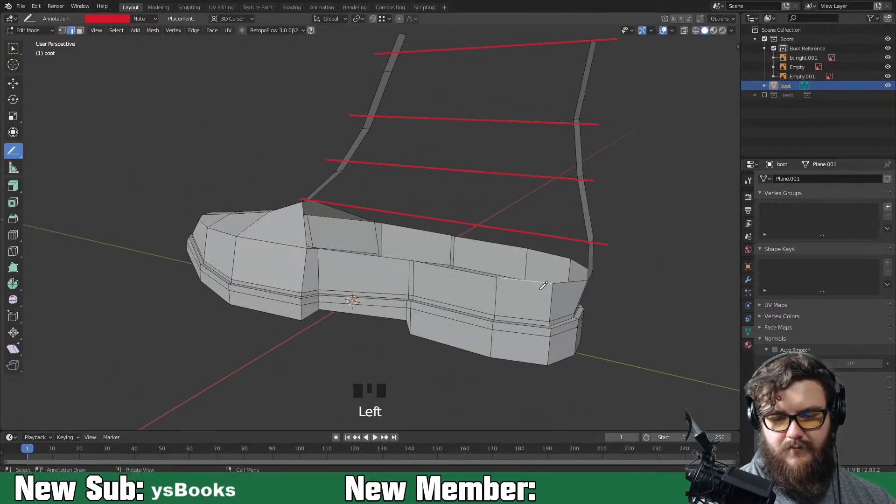
pyautogui.press('w')
pyautogui.moveTo(494, 303); pyautogui.dragTo(372, 280, button='middle')
pyautogui.keyDown('shift'); pyautogui.click(488, 262); pyautogui.keyUp('shift')
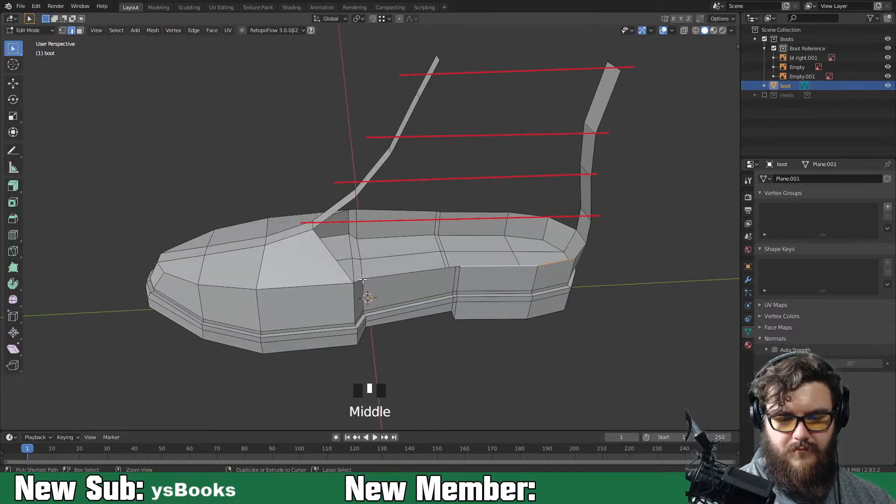
pyautogui.keyDown('ctrl'); pyautogui.click(363, 279); pyautogui.keyUp('ctrl')
# Add the opposite wall's upper edges and extrude both walls upward twice, about 0.33 m and 0.51 m, to the lower two guide lines
pyautogui.press('KP_3')
pyautogui.moveTo(493, 300); pyautogui.dragTo(578, 302, button='middle')
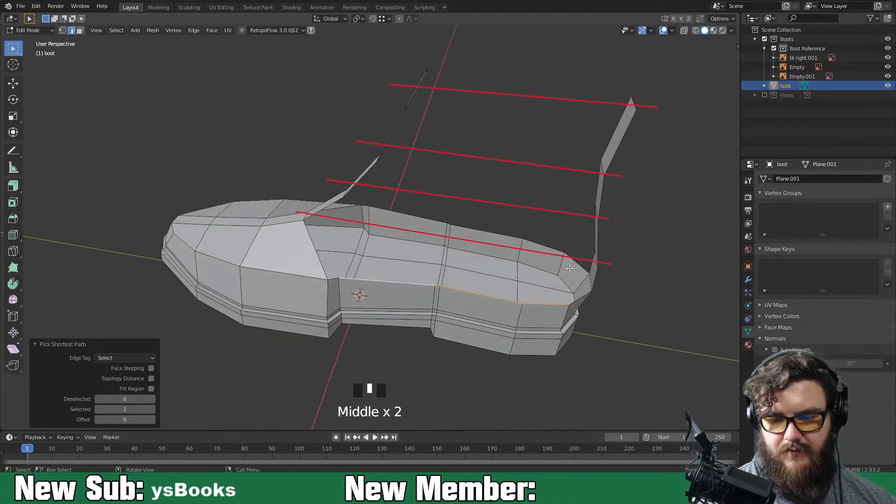
pyautogui.keyDown('shift'); pyautogui.click(552, 248); pyautogui.keyUp('shift')
pyautogui.keyDown('shift'); pyautogui.click(490, 237); pyautogui.keyUp('shift')
pyautogui.keyDown('ctrl'); pyautogui.click(497, 239); pyautogui.keyUp('ctrl')
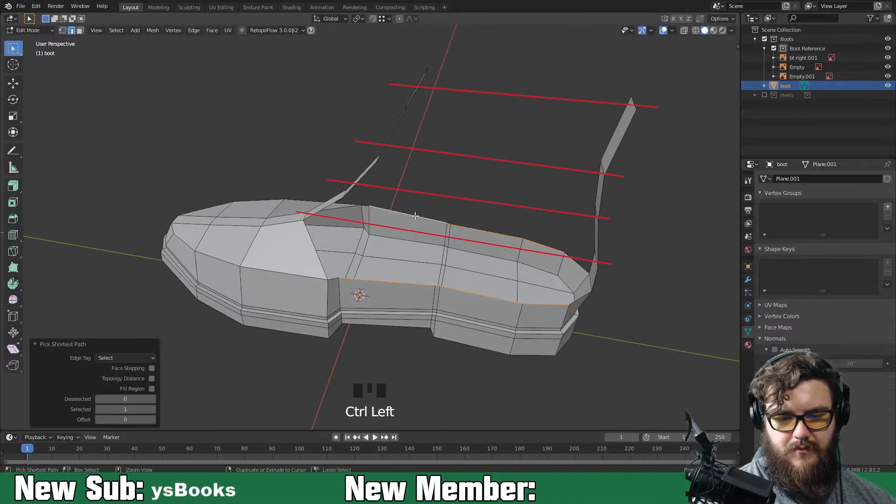
pyautogui.press('KP_3')
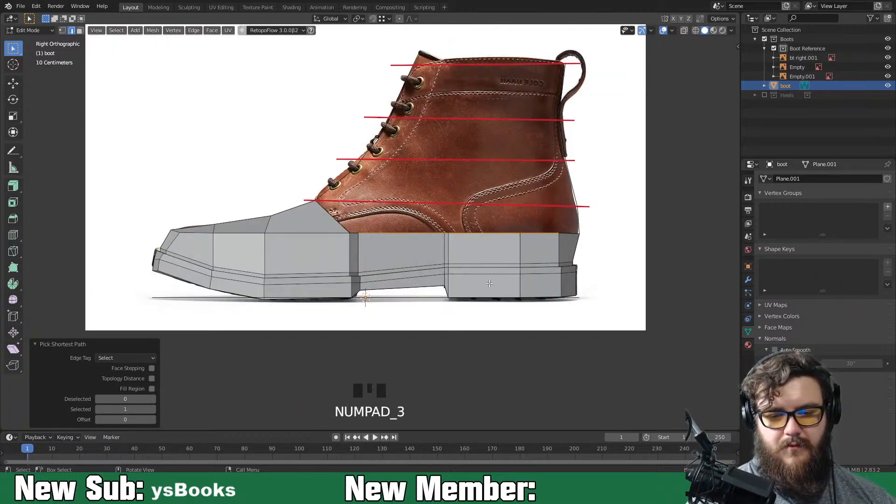
pyautogui.press('e')
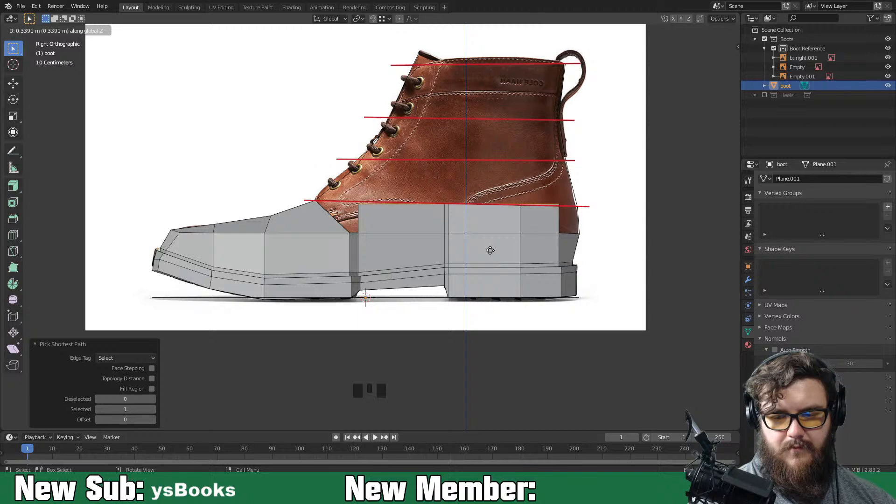
pyautogui.click(491, 262)
pyautogui.press('e')
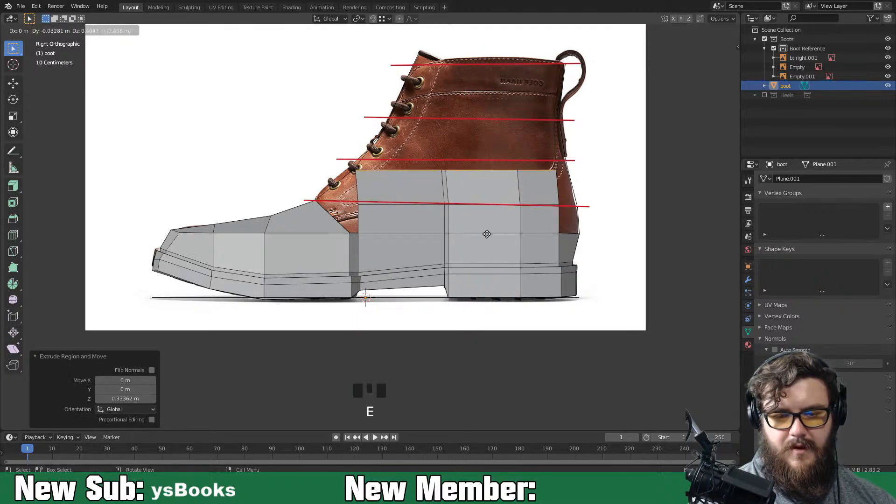
pyautogui.click(492, 226)
# Fill the gaps between the heel strip and the rear ends of both extruded side walls with faces
pyautogui.moveTo(577, 241); pyautogui.dragTo(512, 254, button='middle')
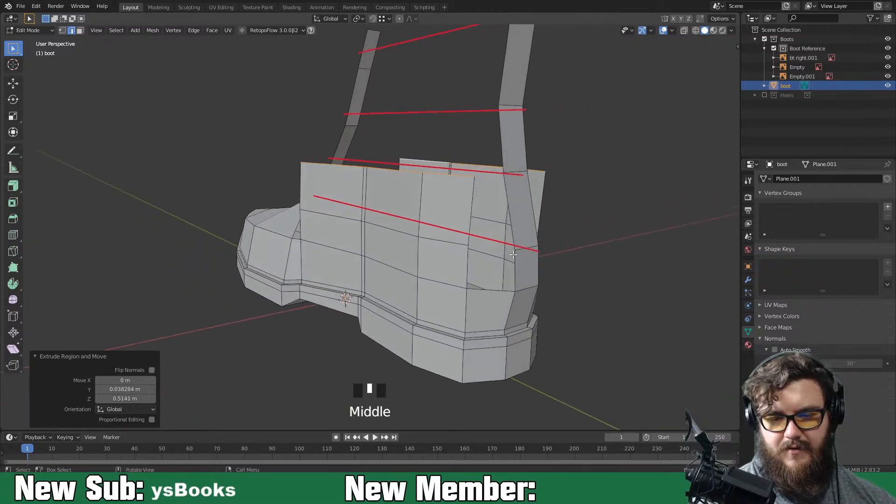
pyautogui.click(479, 294)
pyautogui.press('f')
pyautogui.press('f')
pyautogui.press('f')
pyautogui.moveTo(479, 294); pyautogui.dragTo(382, 294, button='middle')
pyautogui.click(354, 290)
pyautogui.press('f')
pyautogui.press('f')
pyautogui.press('f')
pyautogui.press('f')
pyautogui.press('f')
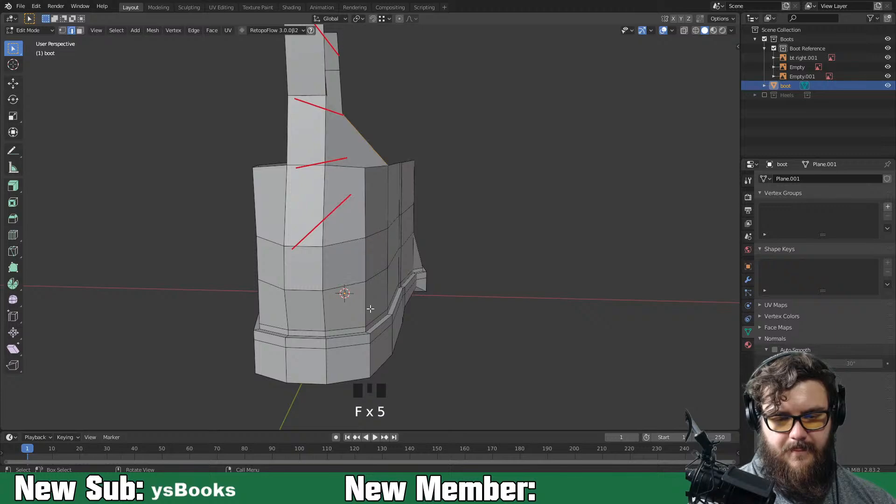
# Fill a triangular face between the forefoot's upper rear edge and the front of one raised side wall
pyautogui.moveTo(380, 317); pyautogui.dragTo(540, 343, button='middle')
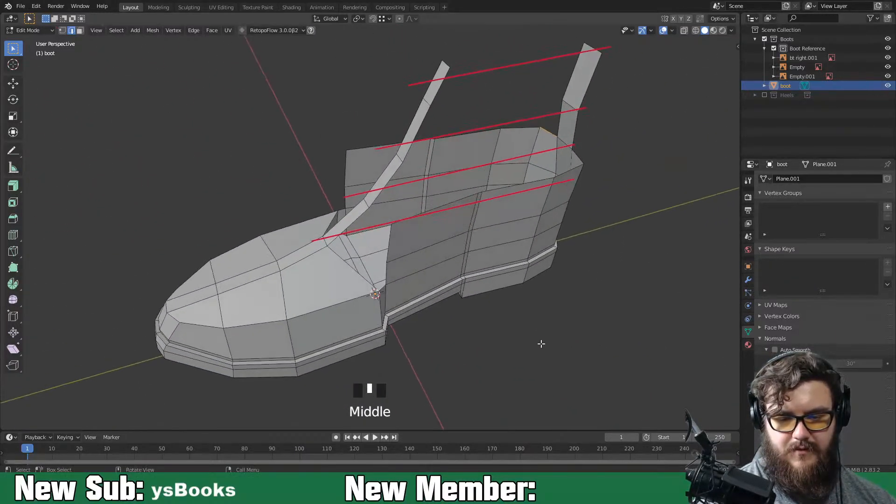
pyautogui.click(378, 285)
pyautogui.press('f')
pyautogui.moveTo(428, 319); pyautogui.dragTo(502, 309, button='middle')
pyautogui.moveTo(371, 252); pyautogui.dragTo(408, 251, button='middle')
pyautogui.keyDown('shift'); pyautogui.click(400, 252); pyautogui.keyUp('shift')
pyautogui.press('f')
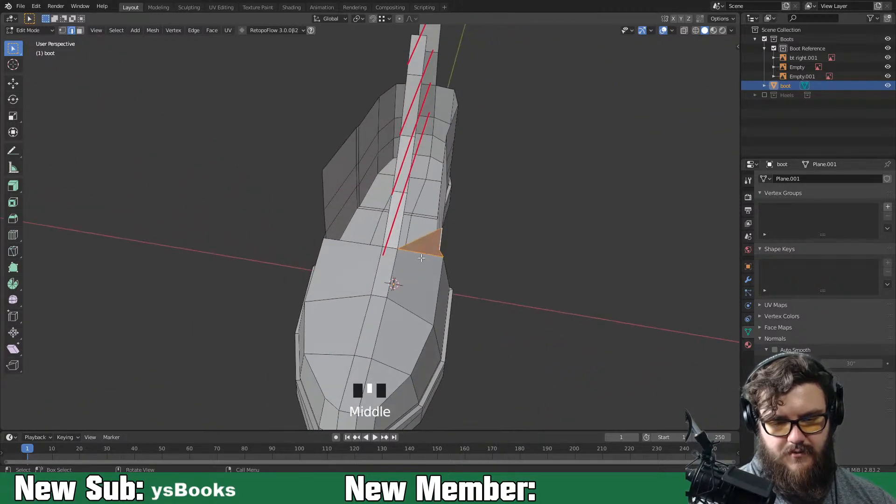
# Widen the front strip's face at the instep by a factor of about 2.93 along the X axis
pyautogui.press('1')
pyautogui.press('3')
pyautogui.click(391, 263)
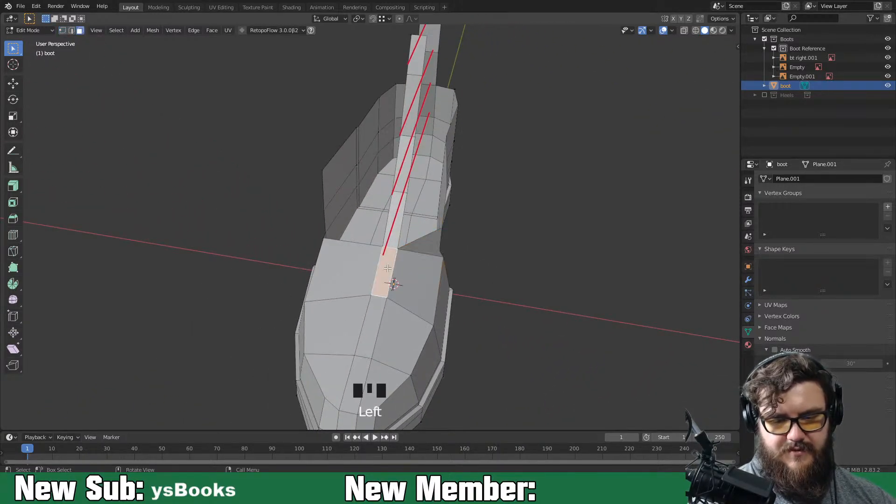
pyautogui.moveTo(391, 263); pyautogui.dragTo(410, 261, button='middle')
pyautogui.press('s')
pyautogui.press('x')
pyautogui.click(534, 273)
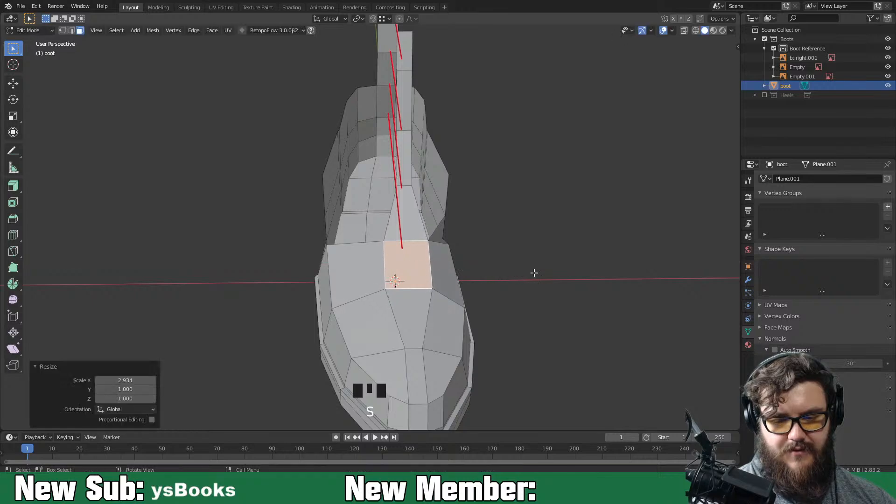
# Widen the front strip's cross edge over the toe by a factor of about 2.65 along the X axis
pyautogui.press('2')
pyautogui.click(414, 348)
pyautogui.press('x')
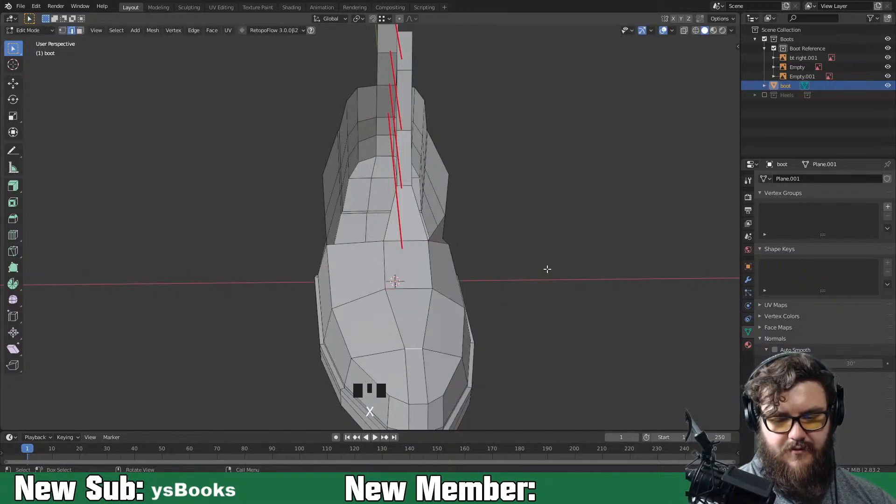
pyautogui.press('s')
pyautogui.press('x')
pyautogui.click(629, 259)
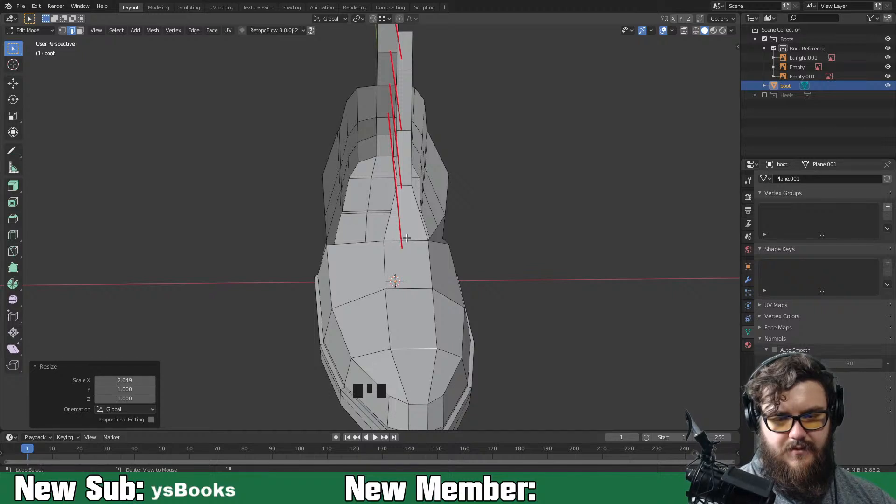
# Widen the three uppermost faces of the front strip along the X axis
pyautogui.click(409, 64)
pyautogui.press('3')
pyautogui.click(407, 58)
pyautogui.keyDown('shift'); pyautogui.click(409, 87); pyautogui.keyUp('shift')
pyautogui.keyDown('shift'); pyautogui.click(408, 144); pyautogui.keyUp('shift')
pyautogui.press('s')
pyautogui.press('x')
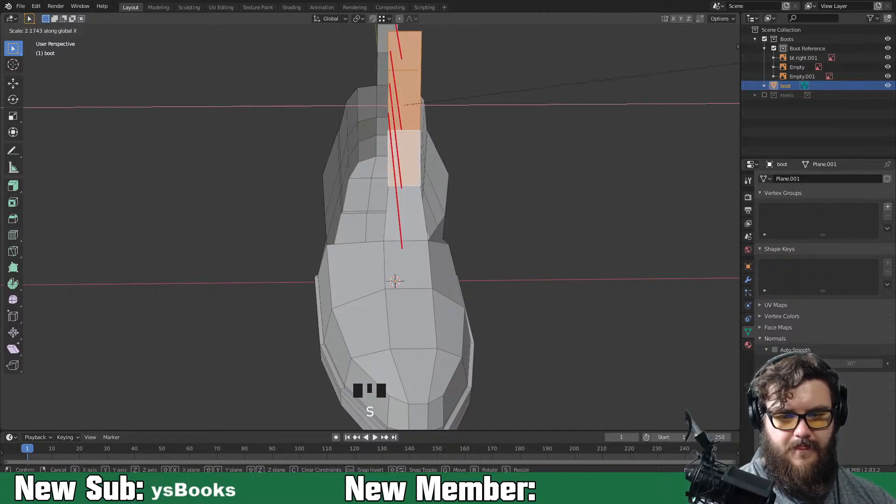
pyautogui.click(883, 136)
# Extend the face selection along the front strip and adjust its width along the X axis
pyautogui.moveTo(570, 216); pyautogui.dragTo(395, 297, button='middle')
pyautogui.keyDown('ctrl'); pyautogui.click(396, 296); pyautogui.keyUp('ctrl')
pyautogui.press('s')
pyautogui.press('x')
pyautogui.click(585, 236)
pyautogui.moveTo(584, 236); pyautogui.dragTo(575, 258, button='middle')
# Check the boot in Object Mode, then delete the triangular face between the forefoot and the raised side wall
pyautogui.press('Tab')
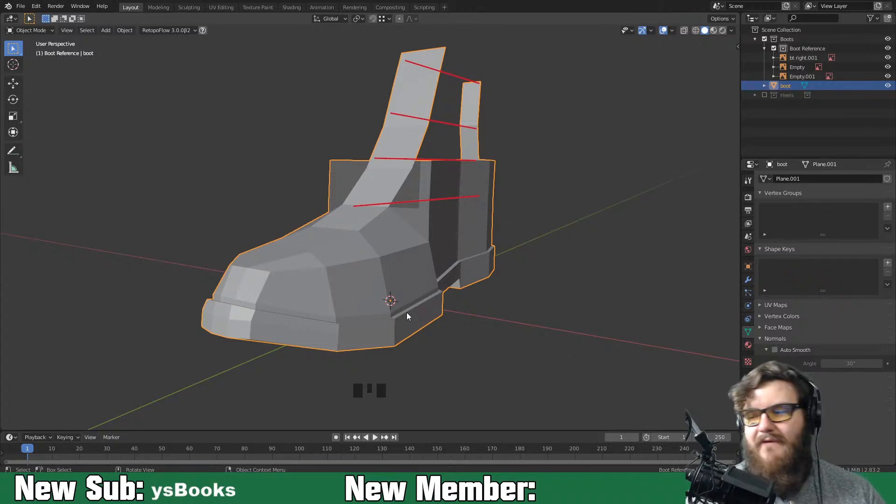
pyautogui.click(516, 311)
pyautogui.moveTo(542, 304); pyautogui.dragTo(540, 330, button='middle')
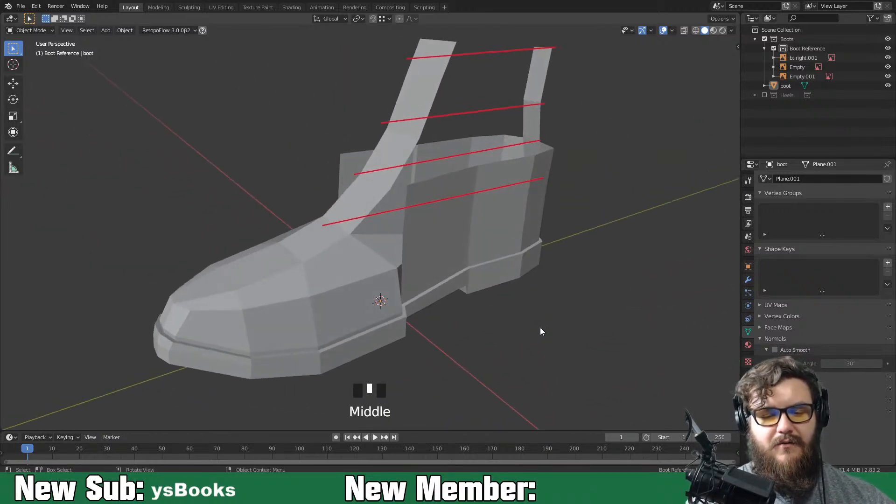
pyautogui.press('Tab')
pyautogui.press('3')
pyautogui.click(396, 255)
pyautogui.press('x')
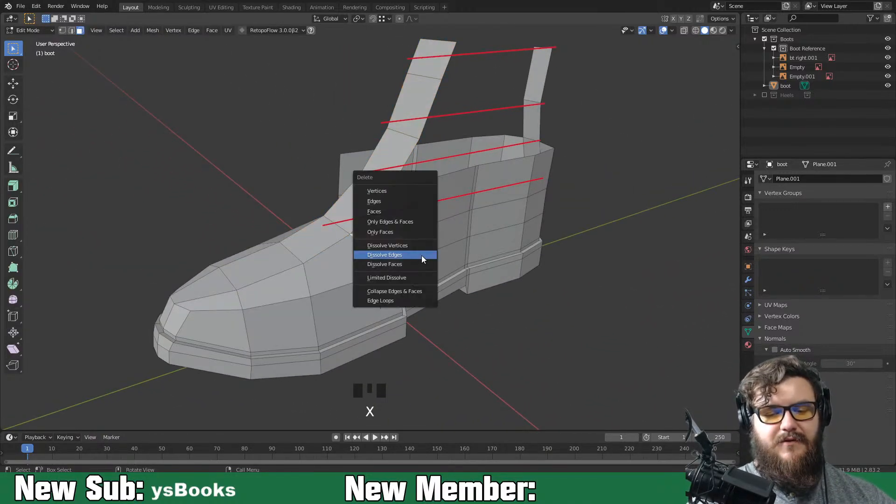
pyautogui.click(419, 211)
# Widen the front strip's cross edge at the instep by a factor of 1.37 along the X axis
pyautogui.moveTo(419, 211); pyautogui.dragTo(510, 283, button='middle')
pyautogui.press('1')
pyautogui.click(423, 248)
pyautogui.moveTo(368, 241); pyautogui.dragTo(444, 267, button='middle')
pyautogui.press('s')
pyautogui.press('x')
pyautogui.click(476, 260)
pyautogui.moveTo(505, 268); pyautogui.dragTo(459, 265, button='middle')
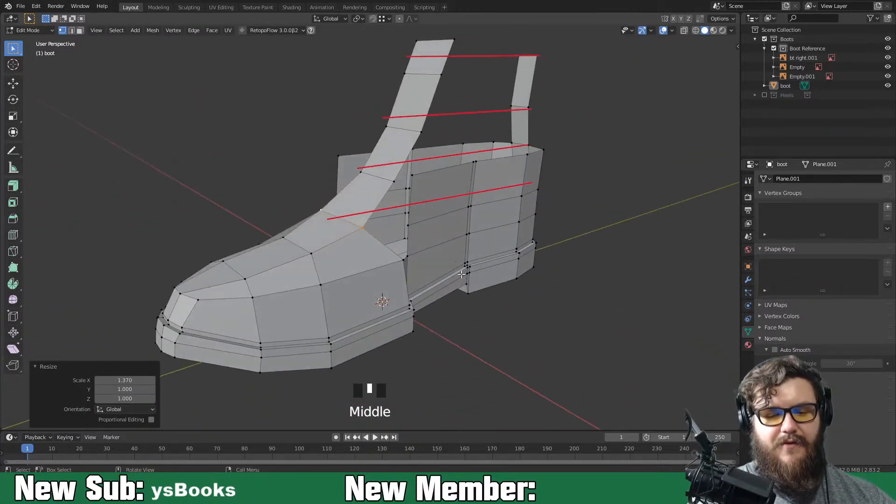
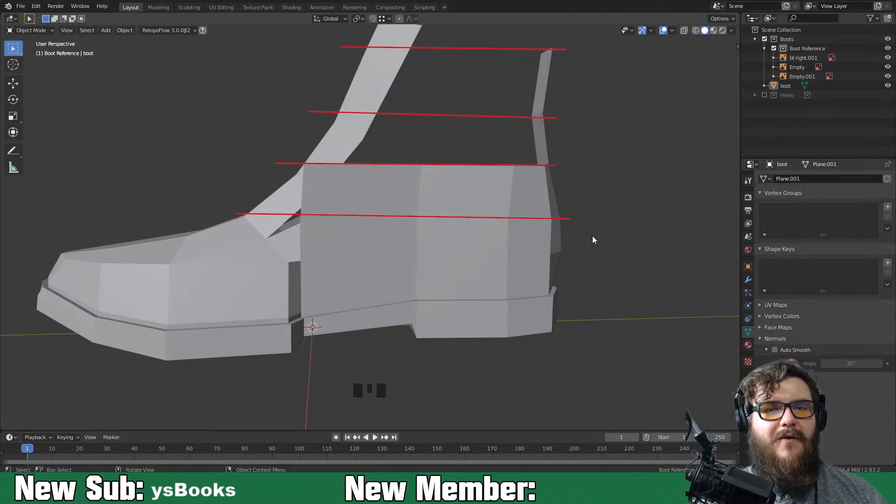
# Shade the boot smooth and enable Auto Smooth for its normals
pyautogui.moveTo(344, 274); pyautogui.dragTo(494, 294, button='middle')
pyautogui.press('Tab')
pyautogui.press('Tab')
pyautogui.rightClick(343, 317)
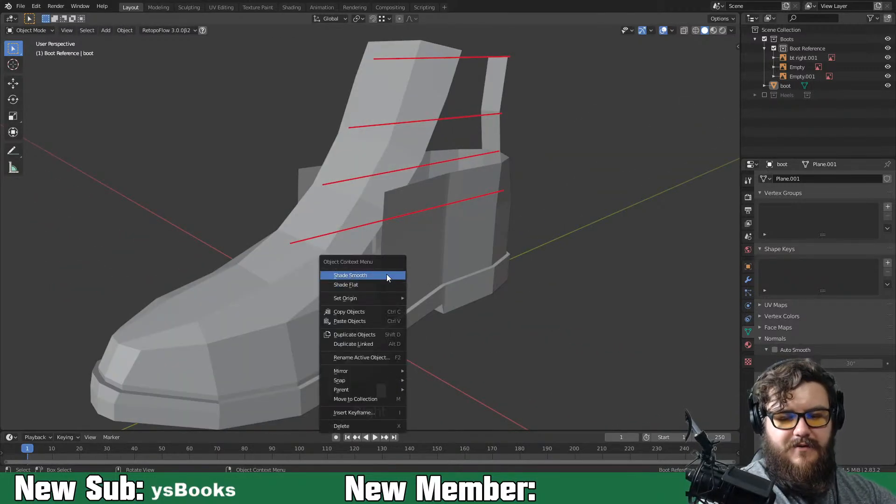
pyautogui.click(386, 275)
pyautogui.click(313, 293)
pyautogui.rightClick(314, 293)
pyautogui.click(345, 297)
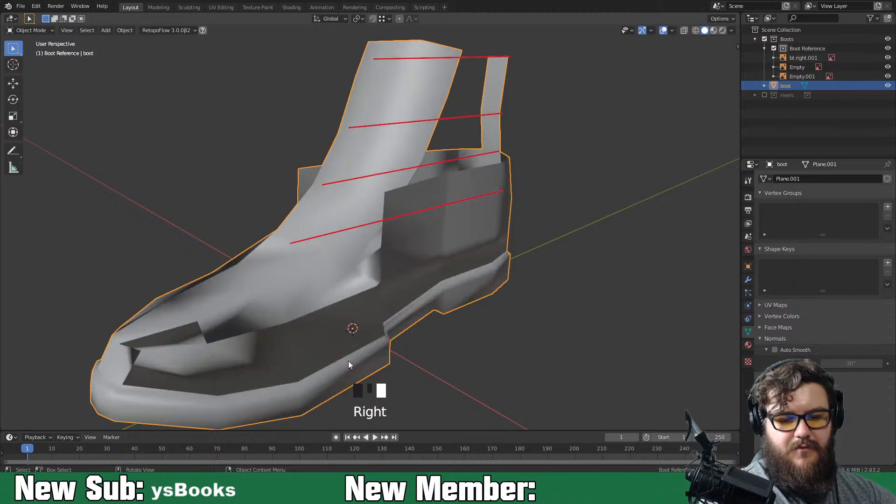
pyautogui.moveTo(399, 308); pyautogui.dragTo(524, 310, button='middle')
pyautogui.scroll(-2, 521, 310)
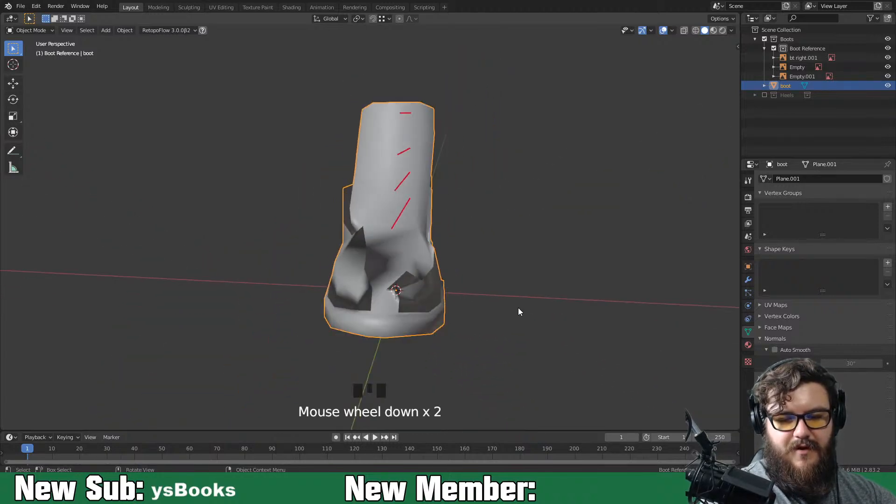
pyautogui.click(774, 349)
# Add a Subdivision Surface modifier to the boot and inspect the smoothed shape from several angles
pyautogui.moveTo(463, 296)
pyautogui.mouseDown(button='middle')
pyautogui.moveTo(465, 304)
pyautogui.moveTo(408, 317)
pyautogui.moveTo(414, 267)
pyautogui.moveTo(455, 275)
pyautogui.moveTo(416, 279)
pyautogui.mouseUp(button='middle')
pyautogui.scroll(2, 447, 280)
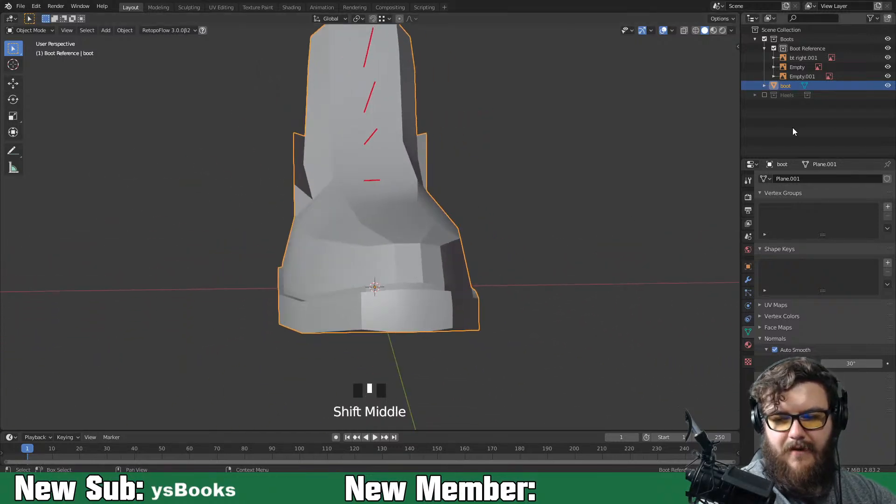
pyautogui.click(748, 279)
pyautogui.click(794, 179)
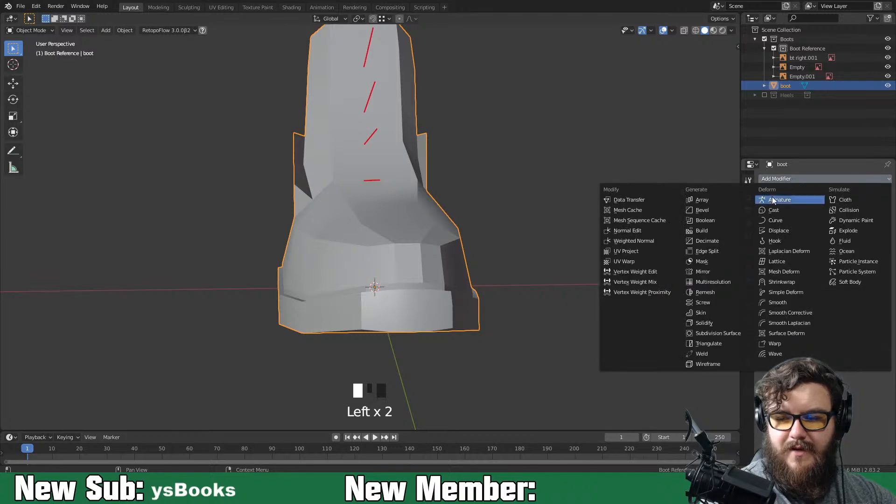
pyautogui.click(719, 332)
pyautogui.moveTo(516, 247); pyautogui.dragTo(406, 193, button='middle')
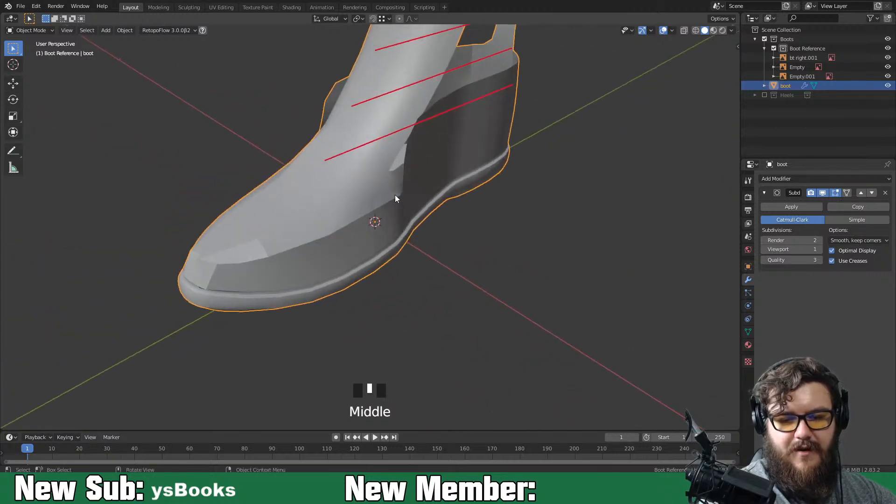
pyautogui.moveTo(411, 240); pyautogui.dragTo(494, 168, button='middle')
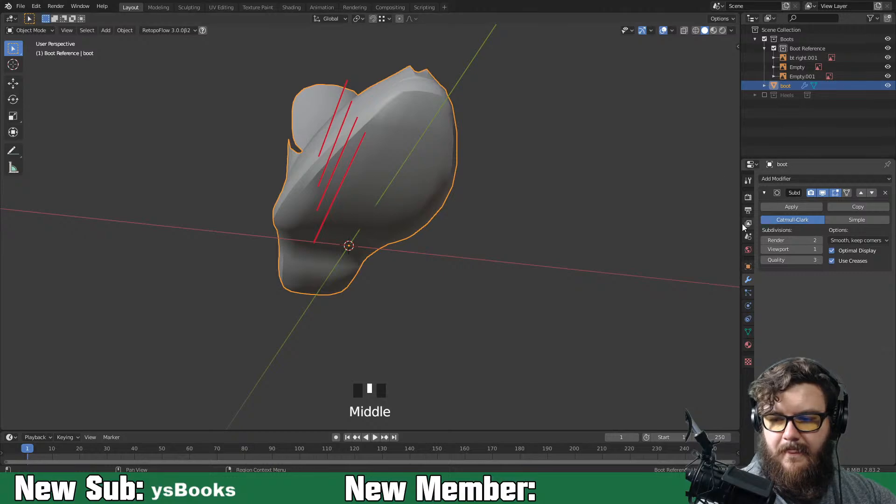
pyautogui.click(883, 197)
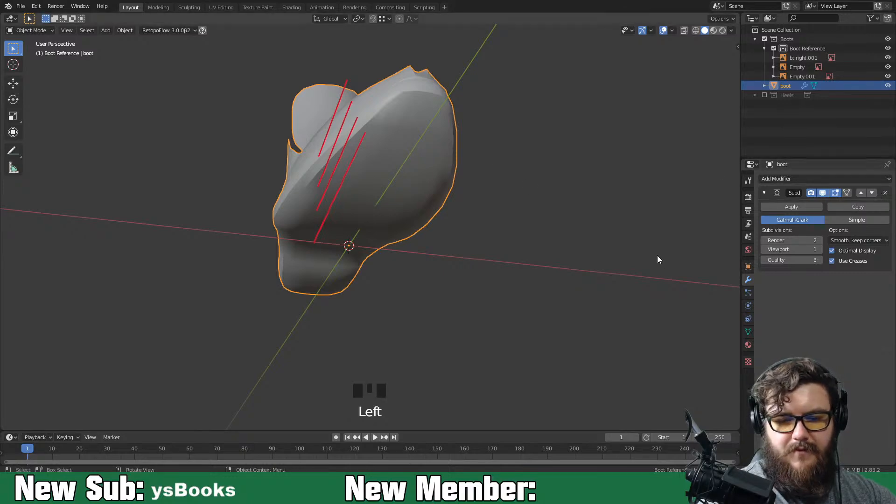
# Remove the Subdivision Surface modifier from the boot
pyautogui.click(884, 193)
pyautogui.moveTo(633, 345); pyautogui.dragTo(531, 397, button='middle')
pyautogui.keyDown('shift'); pyautogui.scroll(-2, 426, 278); pyautogui.keyUp('shift')
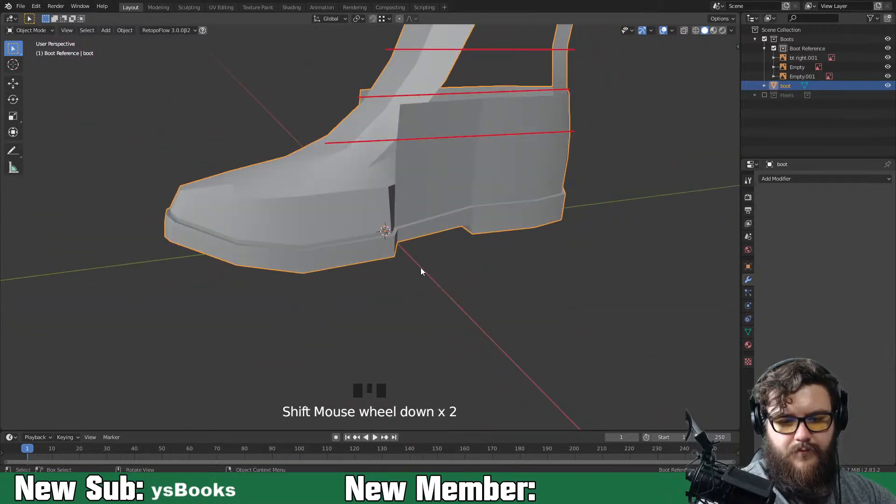
pyautogui.scroll(-2, 426, 176)
pyautogui.keyDown('shift'); pyautogui.moveTo(426, 176); pyautogui.dragTo(385, 242, button='middle'); pyautogui.keyUp('shift')
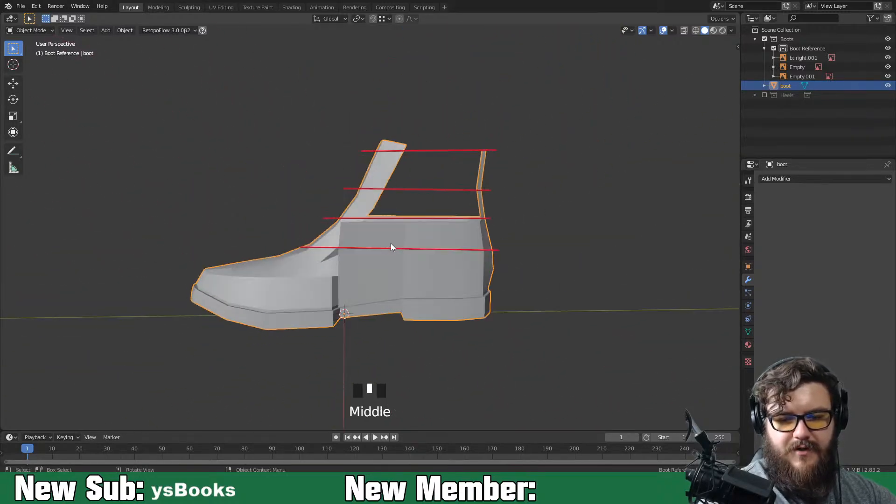
# Enter Edit Mode and select the top rim edges of both side walls, from heel to front
pyautogui.press('Tab')
pyautogui.moveTo(508, 220); pyautogui.dragTo(396, 248, button='middle')
pyautogui.press('2')
pyautogui.keyDown('ctrl'); pyautogui.click(396, 247); pyautogui.keyUp('ctrl')
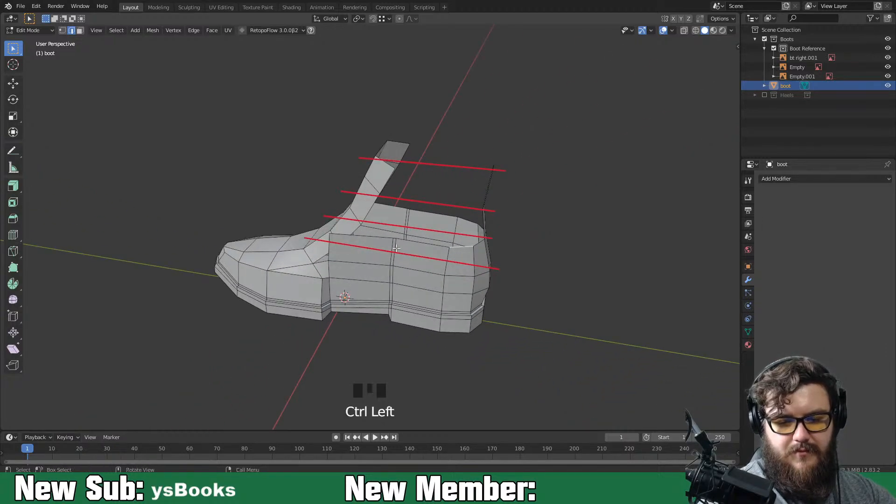
pyautogui.keyDown('ctrl'); pyautogui.click(371, 239); pyautogui.keyUp('ctrl')
pyautogui.moveTo(371, 239); pyautogui.dragTo(303, 271, button='middle')
pyautogui.keyDown('shift'); pyautogui.click(293, 253); pyautogui.keyUp('shift')
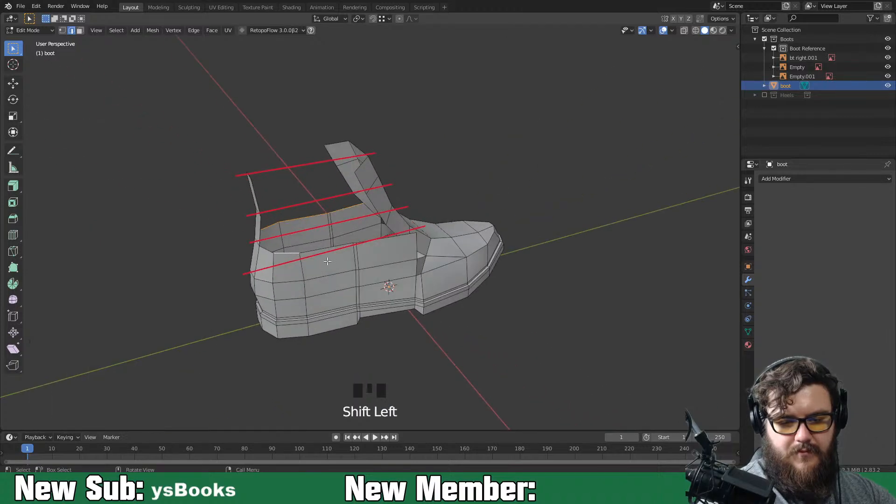
pyautogui.keyDown('ctrl'); pyautogui.click(398, 236); pyautogui.keyUp('ctrl')
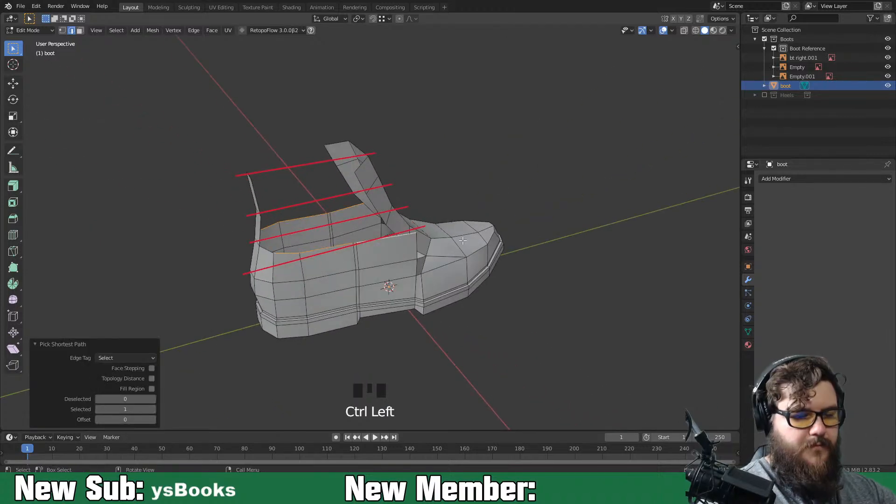
# Extrude the selected rim edges straight up along Z twice, about 0.49 m and 0.64 m, to the two upper guide lines
pyautogui.press('KP_3')
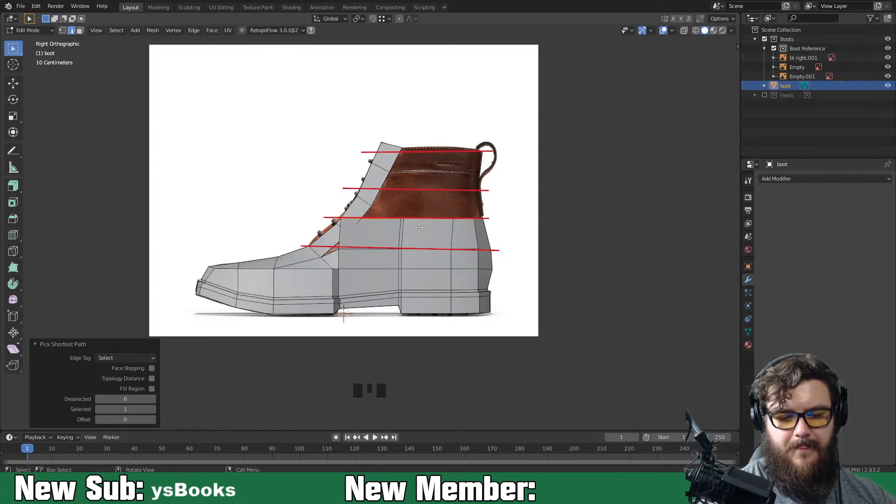
pyautogui.press('e')
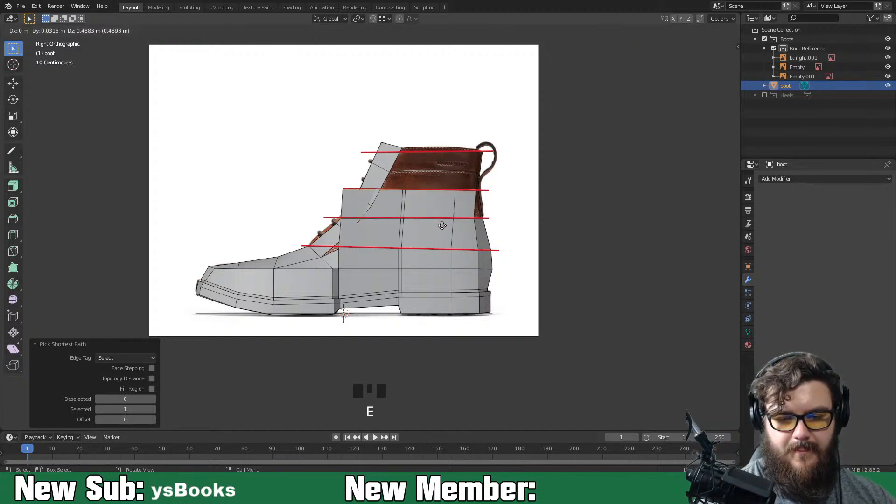
pyautogui.press('z')
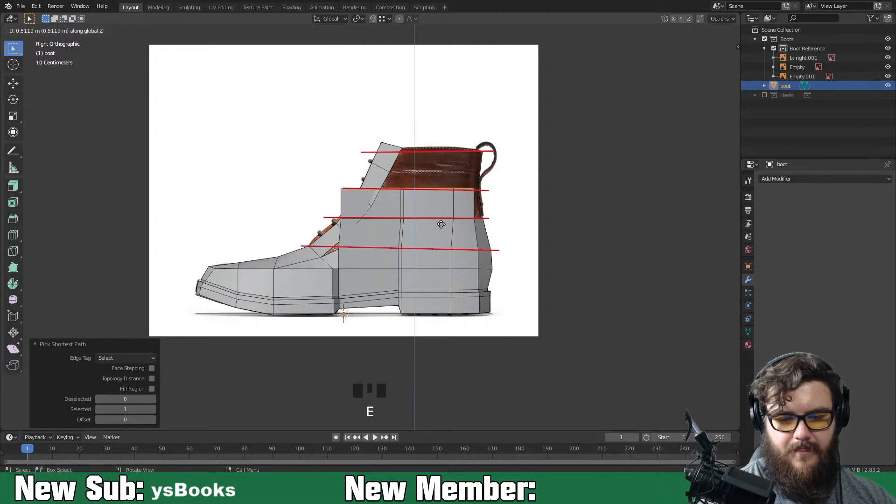
pyautogui.click(441, 226)
pyautogui.press('e')
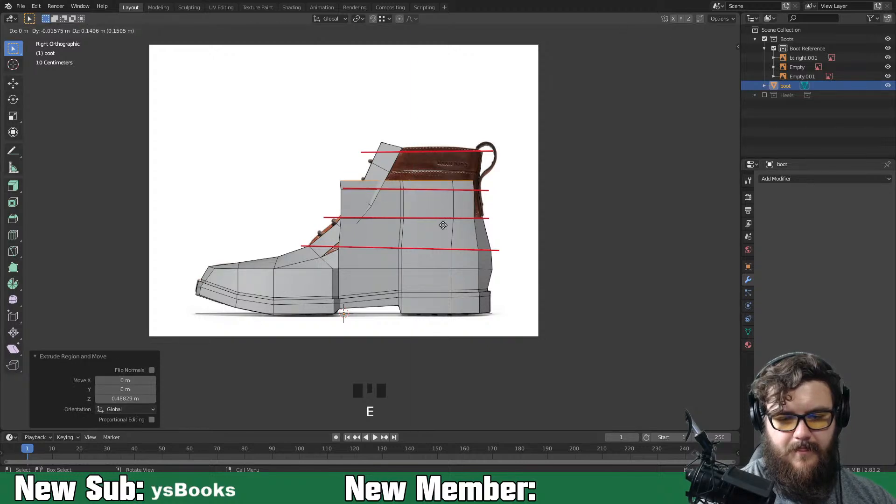
pyautogui.click(449, 200)
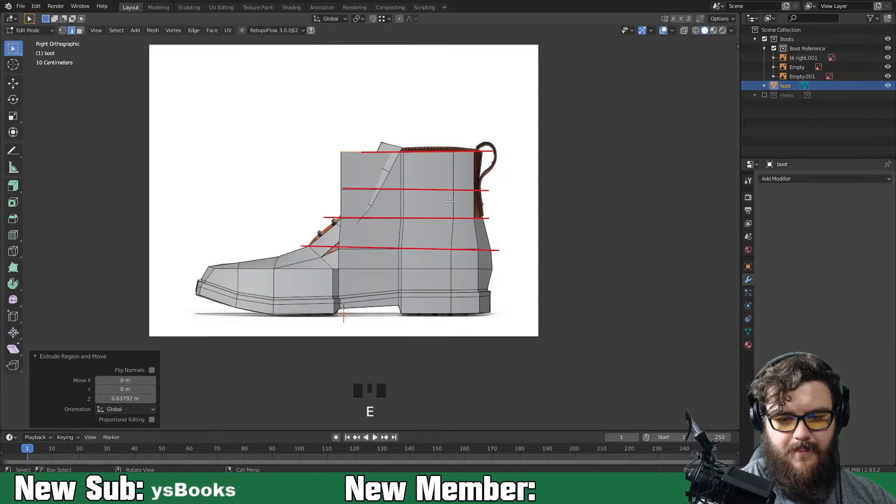
# Fill the gaps at the heel between the extruded side walls and the back strip with faces
pyautogui.moveTo(485, 224); pyautogui.dragTo(368, 285, button='middle')
pyautogui.click(429, 246)
pyautogui.press('f')
pyautogui.press('f')
pyautogui.press('f')
pyautogui.press('f')
pyautogui.press('f')
pyautogui.press('f')
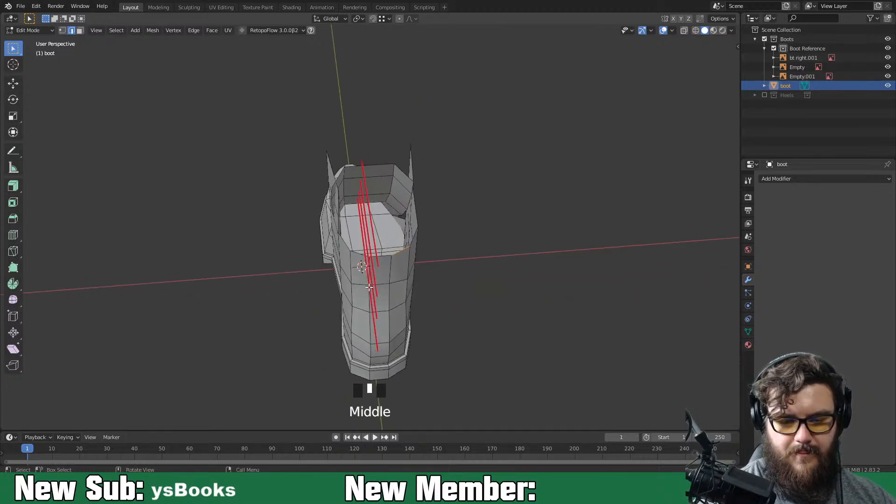
# Scale the two topmost faces at the rear corners of the shaft by 0.904 along the X axis
pyautogui.press('2')
pyautogui.press('3')
pyautogui.moveTo(349, 269); pyautogui.dragTo(370, 283, button='middle')
pyautogui.keyDown('shift'); pyautogui.click(345, 254); pyautogui.keyUp('shift')
pyautogui.press('s')
pyautogui.press('x')
pyautogui.click(433, 287)
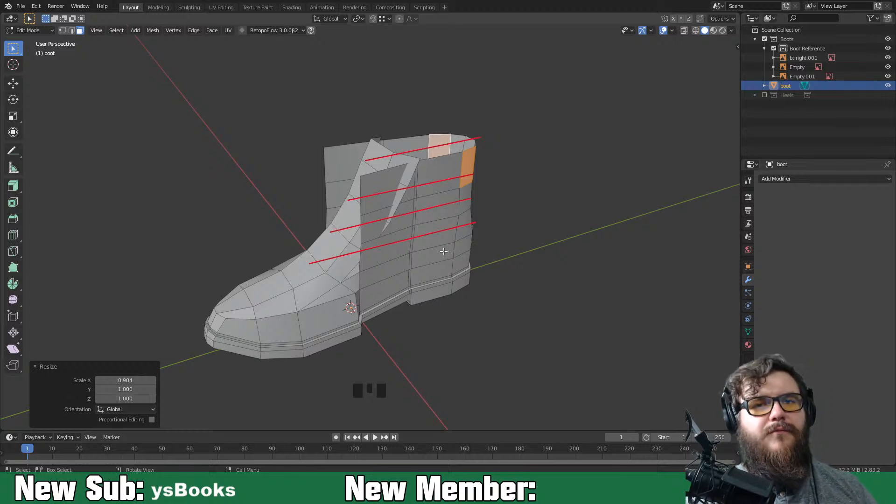
# Fill a face at the instep from the side wall's front edge and place its new corner vertex on the boot's front line
pyautogui.moveTo(443, 270); pyautogui.dragTo(338, 275, button='middle')
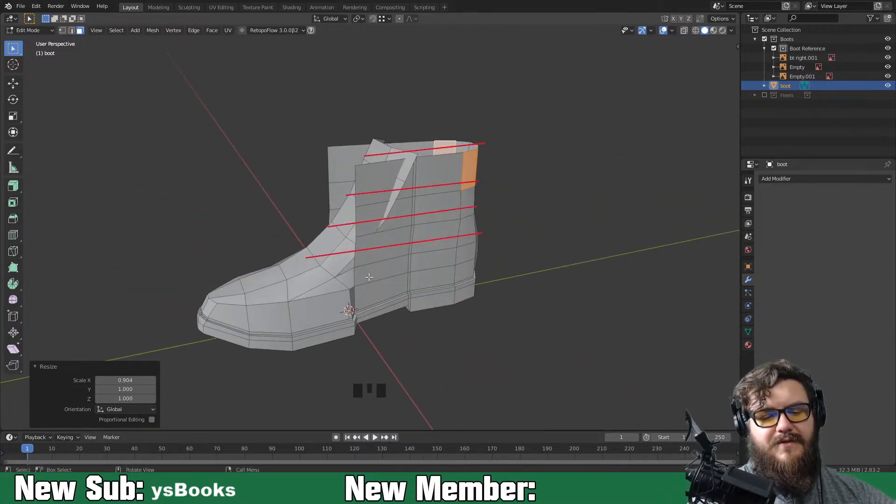
pyautogui.press('1')
pyautogui.click(355, 269)
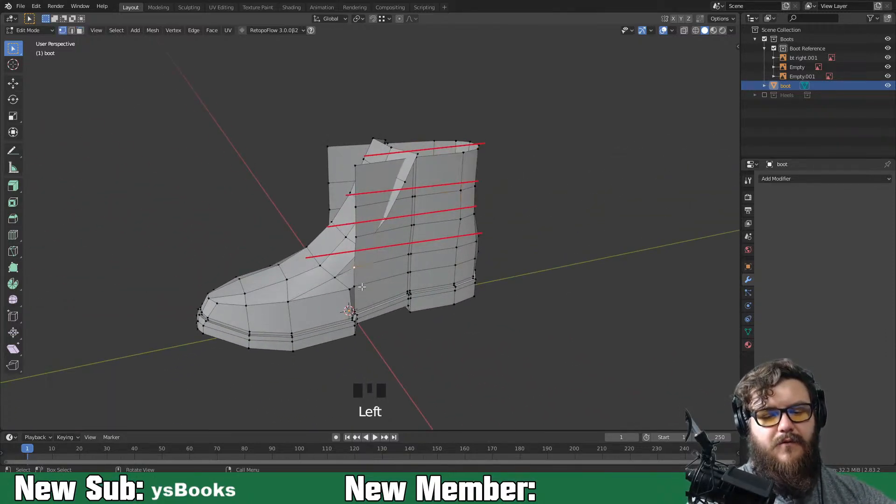
pyautogui.press('KP_3')
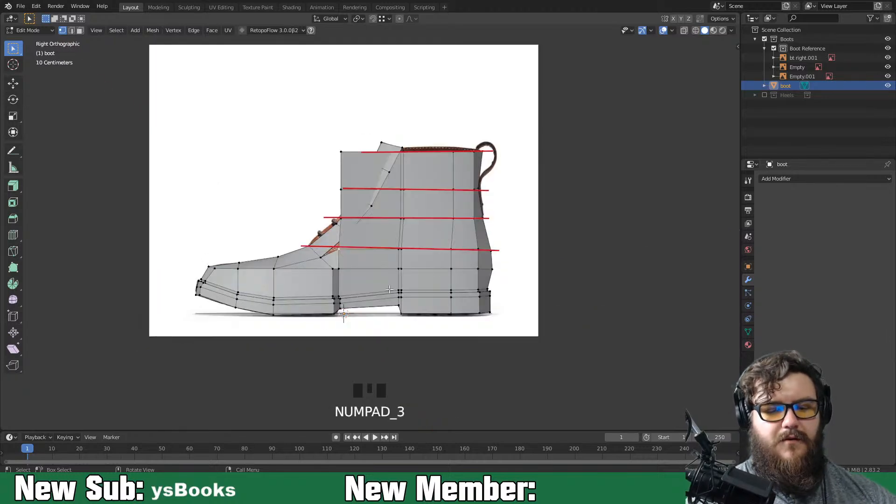
pyautogui.press('f')
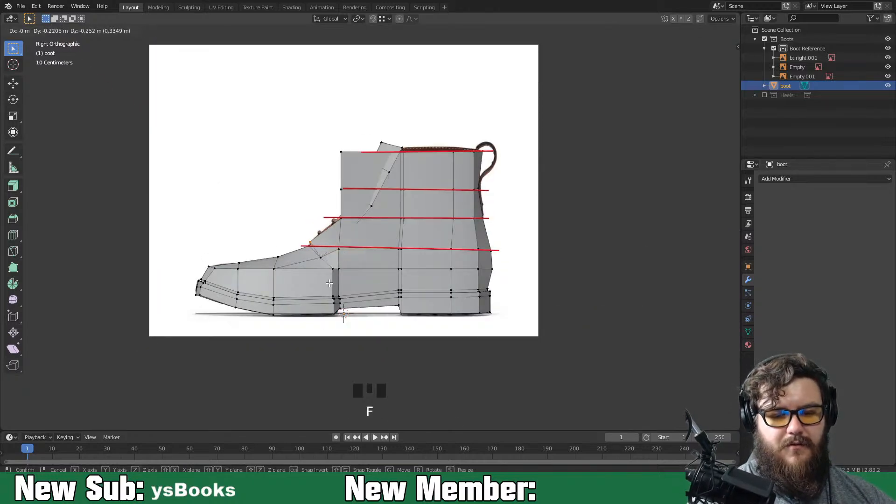
pyautogui.click(327, 284)
# Try moving the side wall's front vertices at the ankle guide lines toward the lacing line, and undo the last move
pyautogui.click(339, 221)
pyautogui.press('g')
pyautogui.click(337, 220)
pyautogui.click(344, 187)
pyautogui.press('g')
pyautogui.click(352, 192)
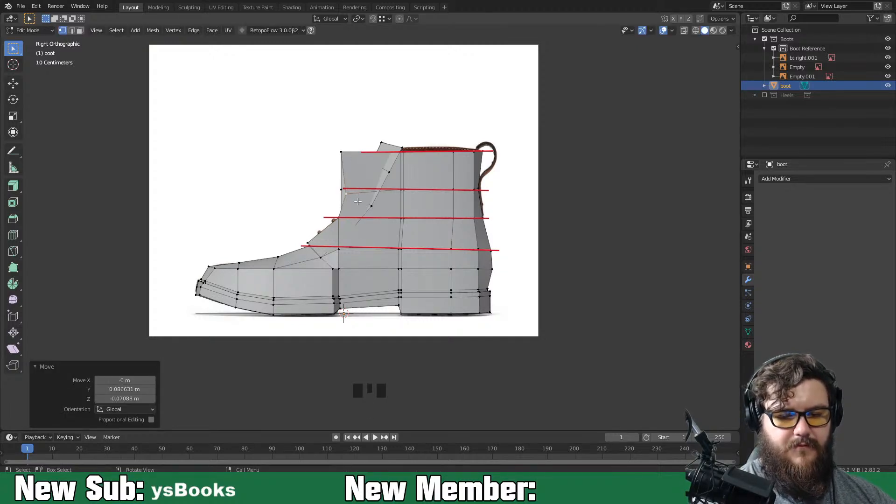
pyautogui.hotkey('ctrl', 'z')
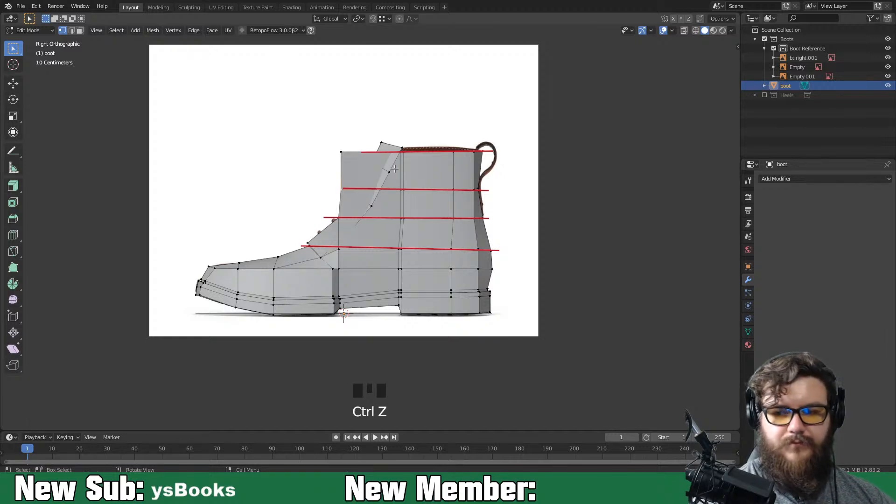
# Enable X-ray, grow a face selection from the front strip's top face over the whole strip, and hide it
pyautogui.click(684, 34)
pyautogui.moveTo(324, 182); pyautogui.dragTo(347, 196)
pyautogui.press('3')
pyautogui.click(385, 160)
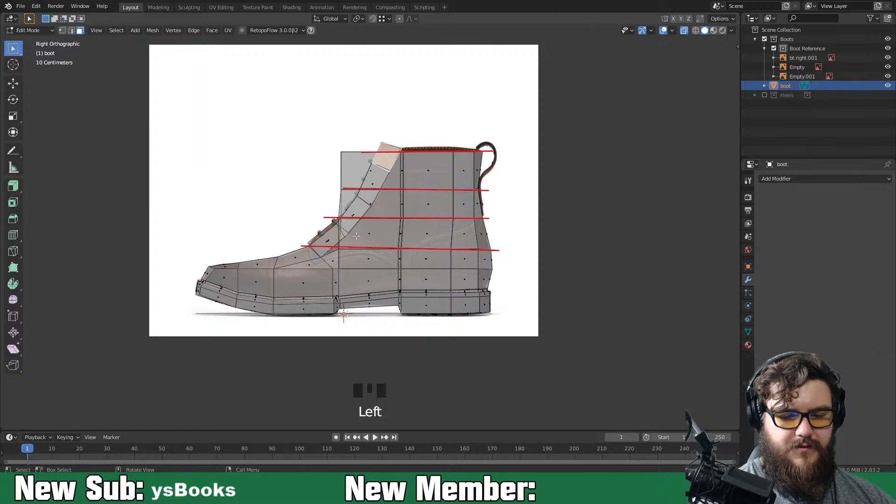
pyautogui.moveTo(391, 212); pyautogui.dragTo(374, 154, button='middle')
pyautogui.click(370, 151)
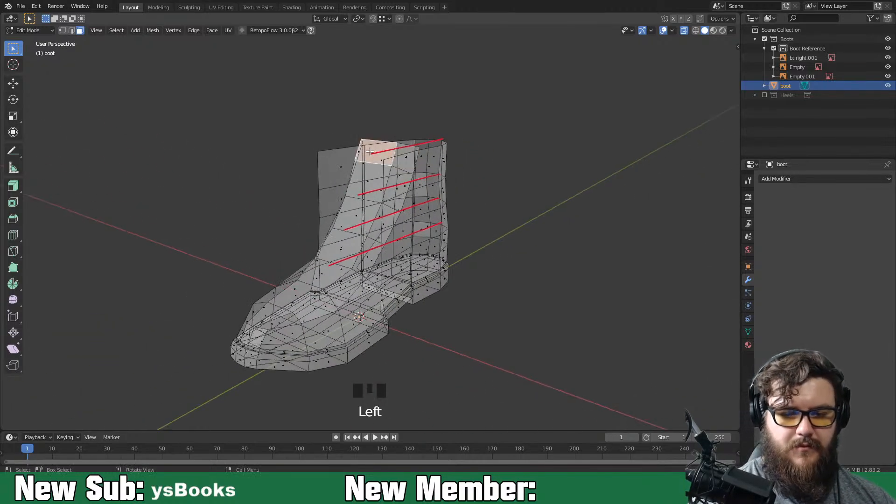
pyautogui.press('ctrl+KP_Add')
pyautogui.press('ctrl+KP_Add')
pyautogui.press('ctrl+KP_Add')
pyautogui.press('ctrl+KP_Add')
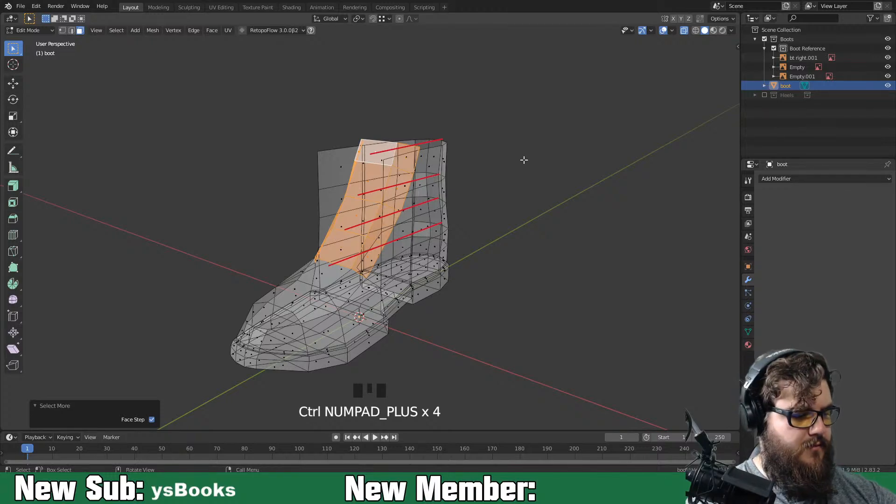
pyautogui.press('h')
pyautogui.press('KP_3')
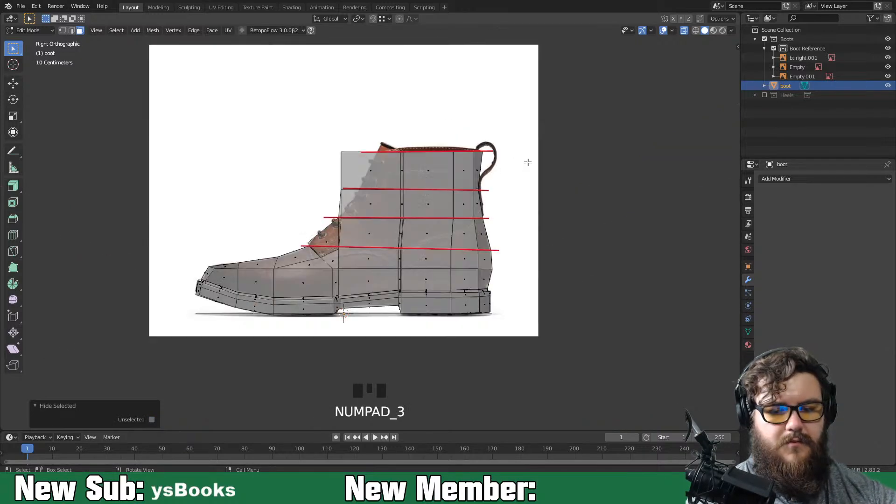
pyautogui.press('Escape')
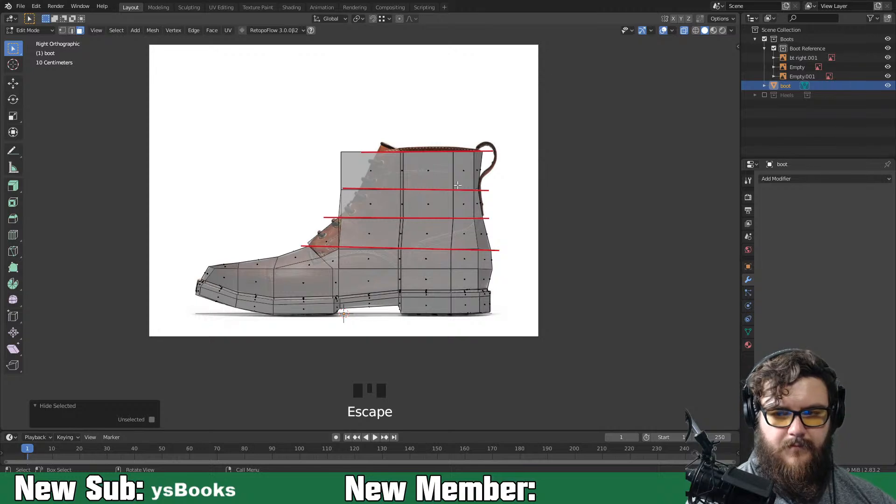
pyautogui.press('Escape')
pyautogui.press('Escape')
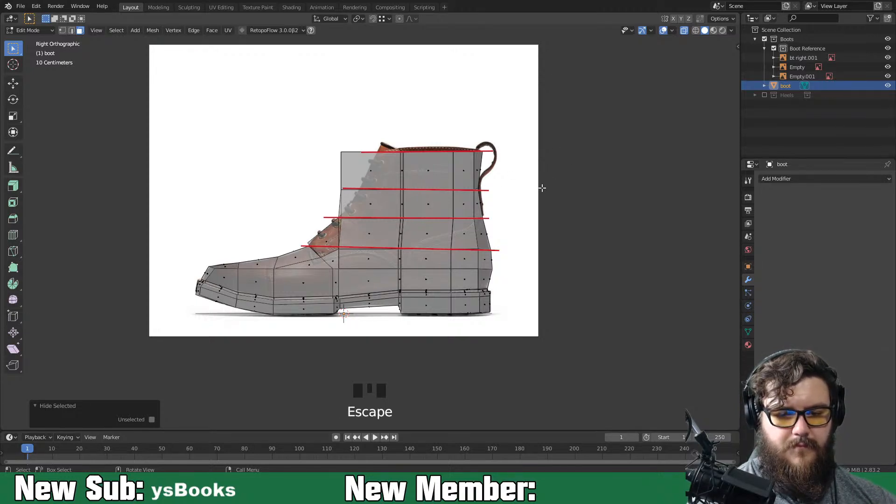
# Move the side walls' front vertices at the two middle guide lines onto the reference's lacing line in the right view
pyautogui.press('1')
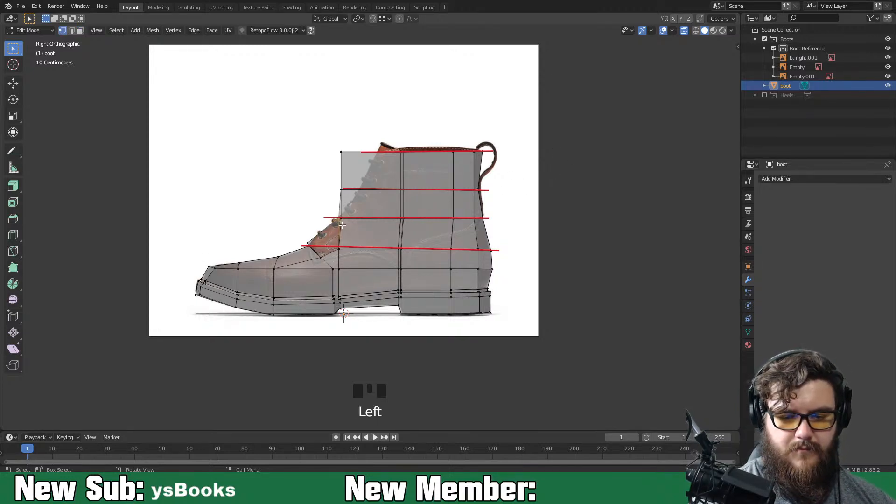
pyautogui.moveTo(345, 246); pyautogui.dragTo(349, 238, button='middle')
pyautogui.press('3')
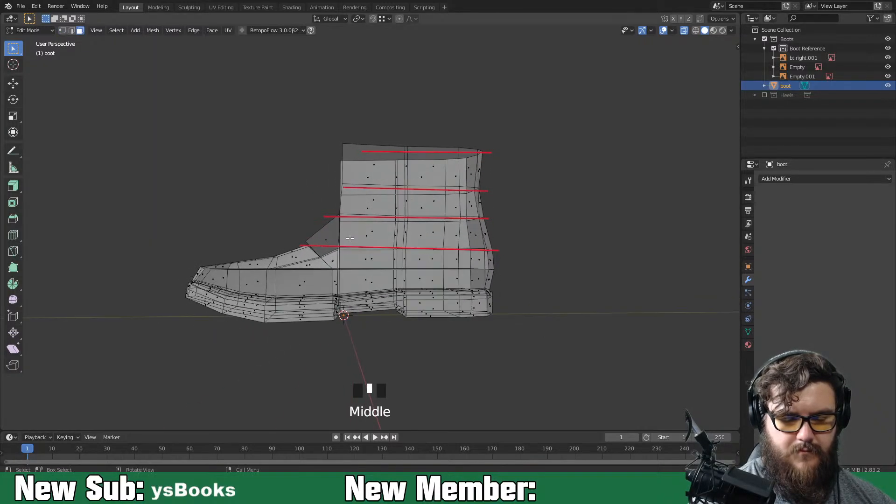
pyautogui.press('KP_3')
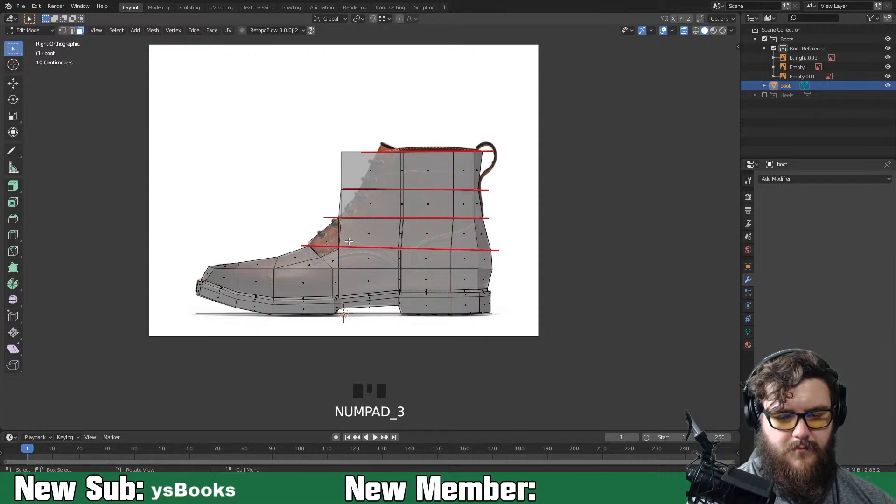
pyautogui.press('1')
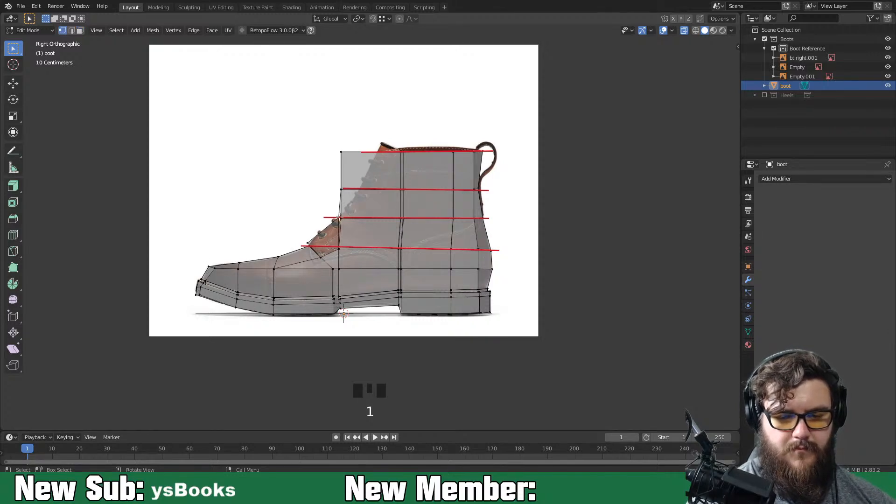
pyautogui.press('g')
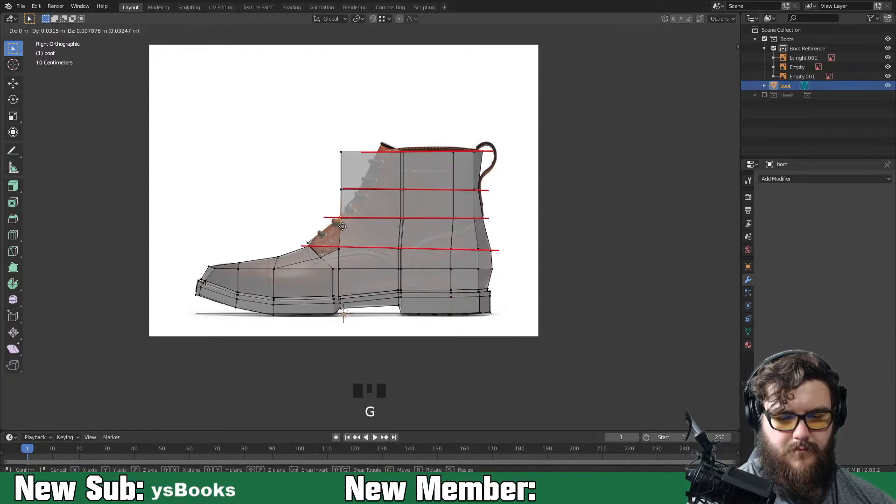
pyautogui.click(330, 184)
pyautogui.press('g')
pyautogui.click(364, 208)
# Shift the shaft's top front vertices about 0.6 m toward the heel, then refine the front vertices one guide line below
pyautogui.click(341, 151)
pyautogui.press('g')
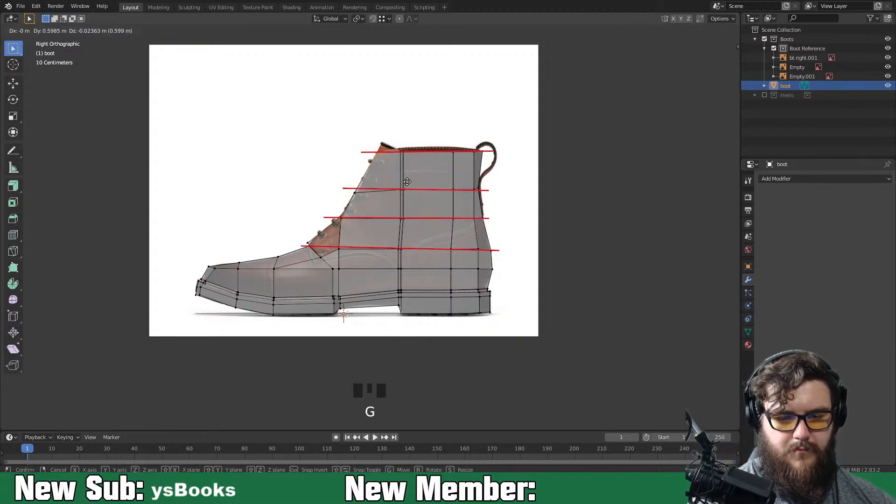
pyautogui.click(407, 182)
pyautogui.click(348, 188)
pyautogui.press('g')
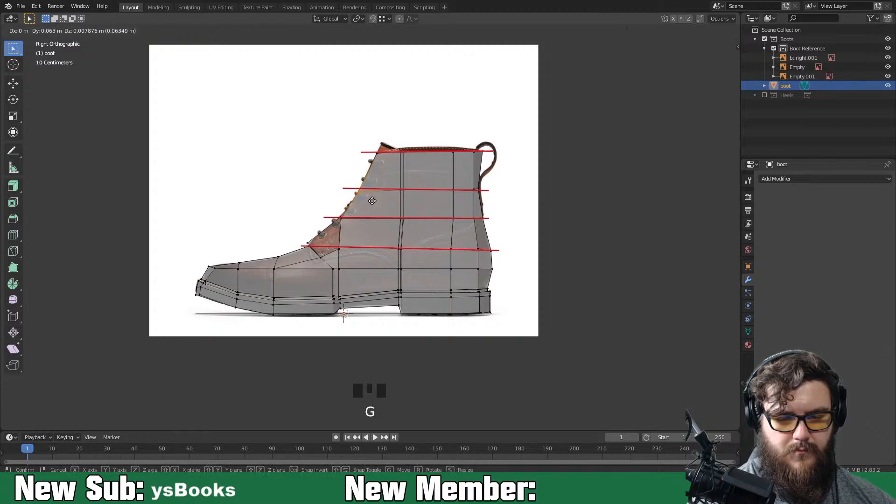
pyautogui.click(377, 191)
# Raise the front vertices above the instep about 0.03 m and shift the instep corner vertex about 0.05 m toward the heel
pyautogui.click(344, 217)
pyautogui.press('g')
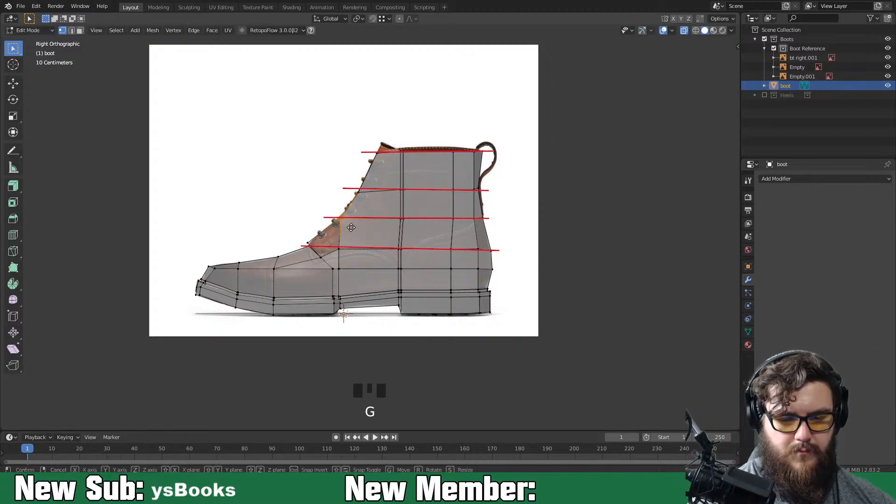
pyautogui.click(352, 226)
pyautogui.moveTo(365, 238); pyautogui.dragTo(462, 242, button='middle')
pyautogui.press('KP_3')
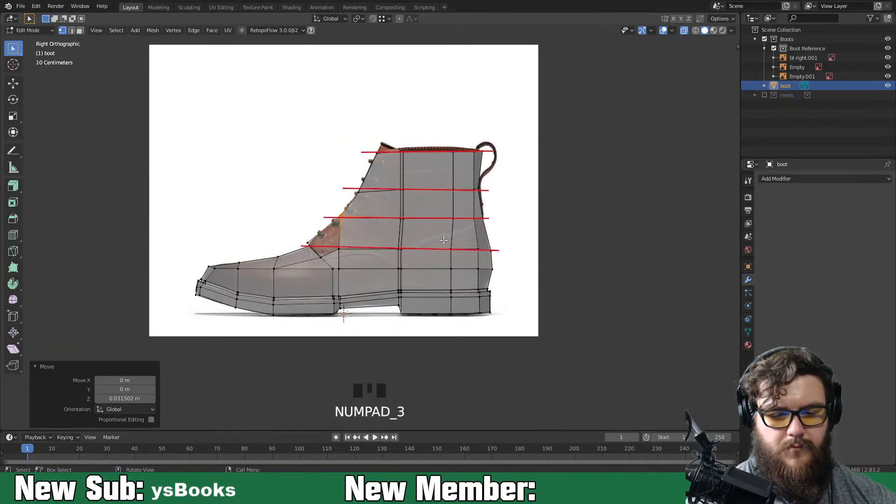
pyautogui.click(325, 246)
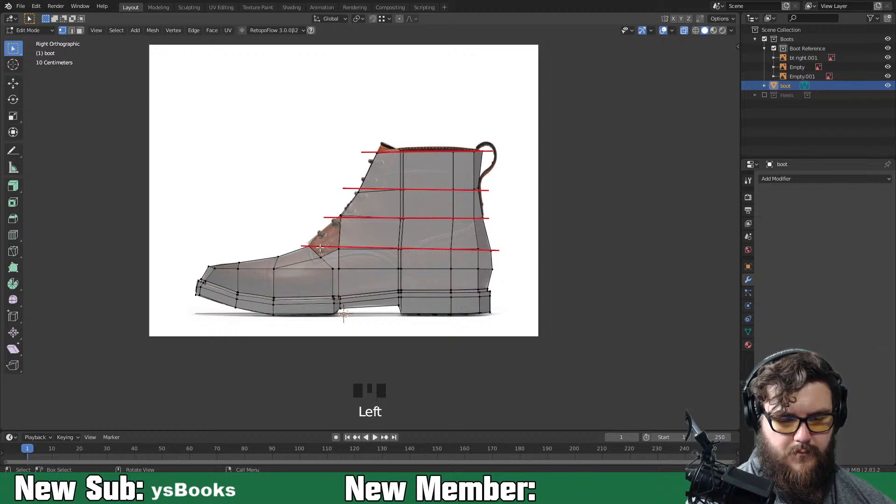
pyautogui.press('g')
pyautogui.click(344, 251)
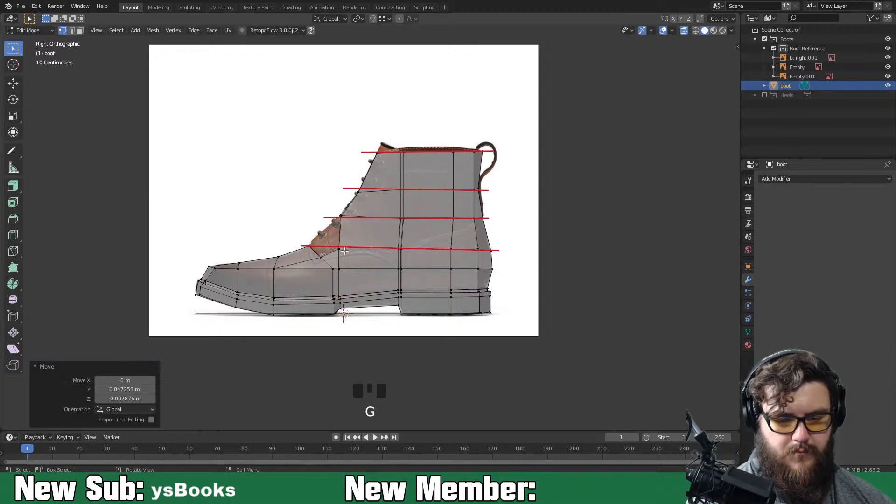
# Show the face orientation overlay with X-ray off and recalculate the normals of the whole boot mesh
pyautogui.click(672, 30)
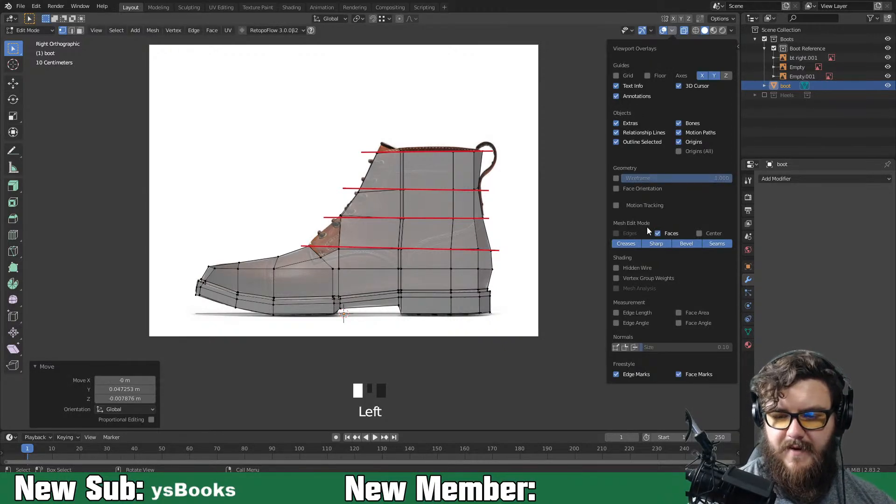
pyautogui.click(608, 175)
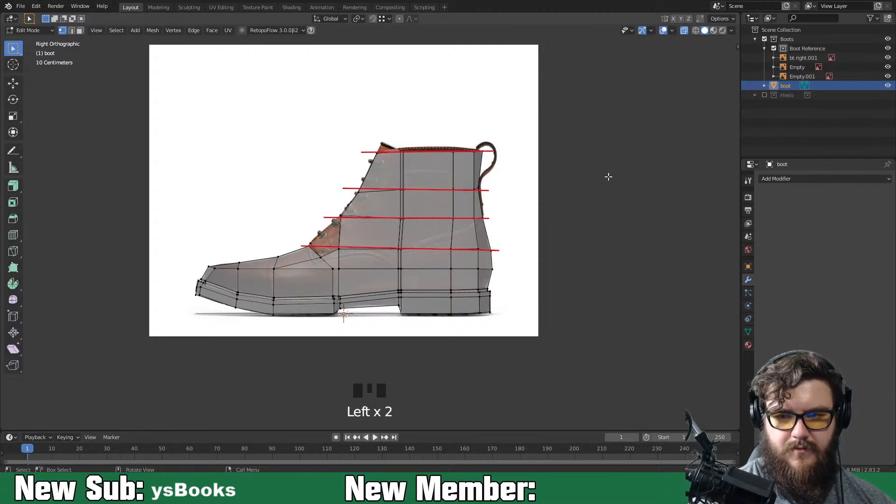
pyautogui.moveTo(615, 101); pyautogui.dragTo(582, 222, button='middle')
pyautogui.click(684, 31)
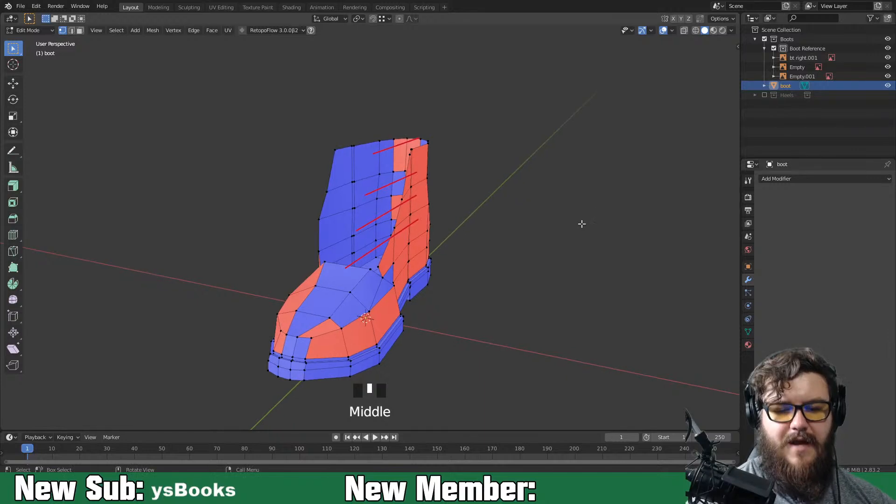
pyautogui.press('a')
pyautogui.hotkey('shift', 'n')
pyautogui.moveTo(564, 232); pyautogui.dragTo(590, 221, button='middle')
# Fill the gap between the side wall and the instep with a new face and place its corner vertex on the reference's instep line
pyautogui.click(395, 255)
pyautogui.moveTo(495, 261); pyautogui.dragTo(513, 253, button='middle')
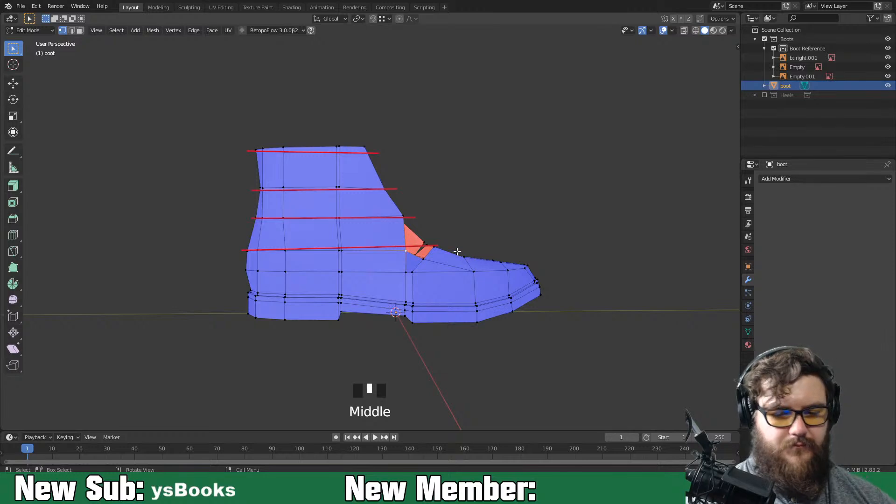
pyautogui.press('f')
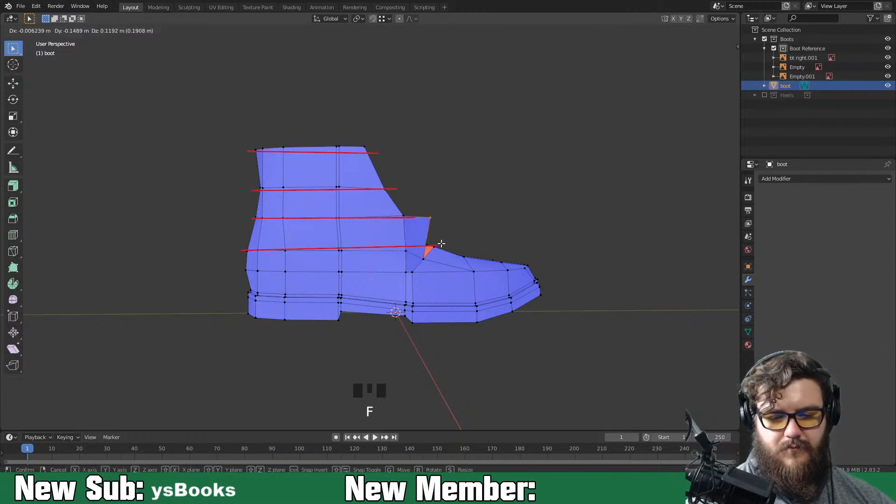
pyautogui.click(445, 270)
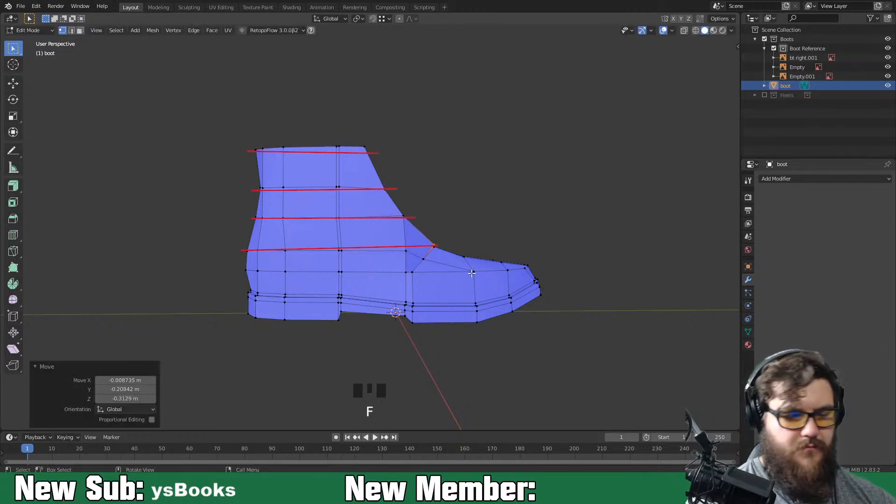
pyautogui.press('KP_3')
pyautogui.press('g')
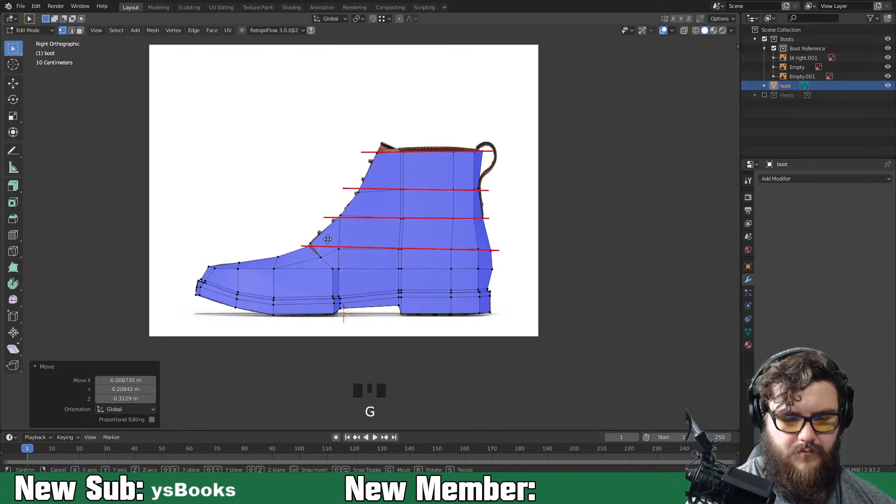
pyautogui.click(327, 240)
# Reveal the hidden front strip and try a horizontal loop cut around the boot just below the lowest guide line
pyautogui.moveTo(336, 269); pyautogui.dragTo(371, 264, button='middle')
pyautogui.hotkey('alt', 'h')
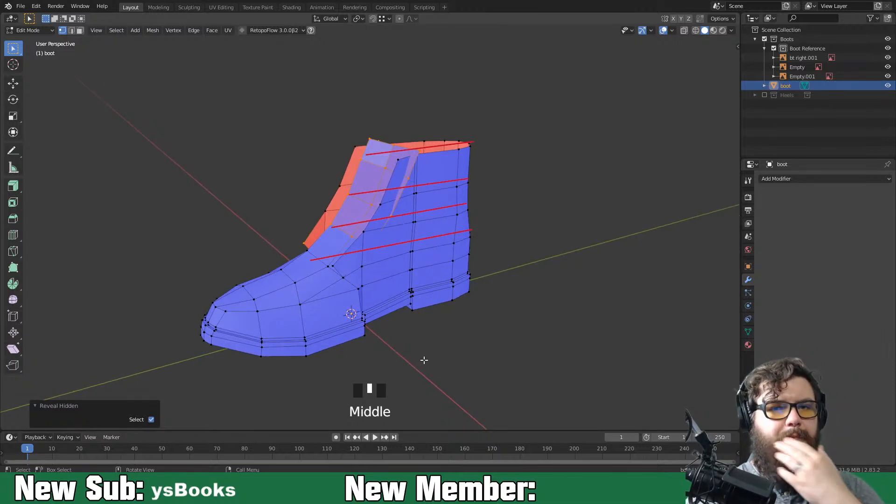
pyautogui.moveTo(515, 298); pyautogui.dragTo(462, 294, button='middle')
pyautogui.middleClick(462, 310)
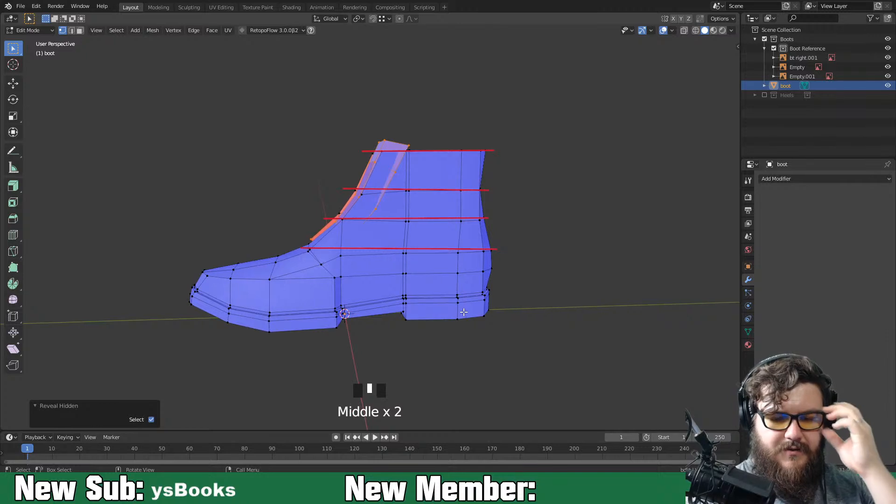
pyautogui.hotkey('ctrl', 'r')
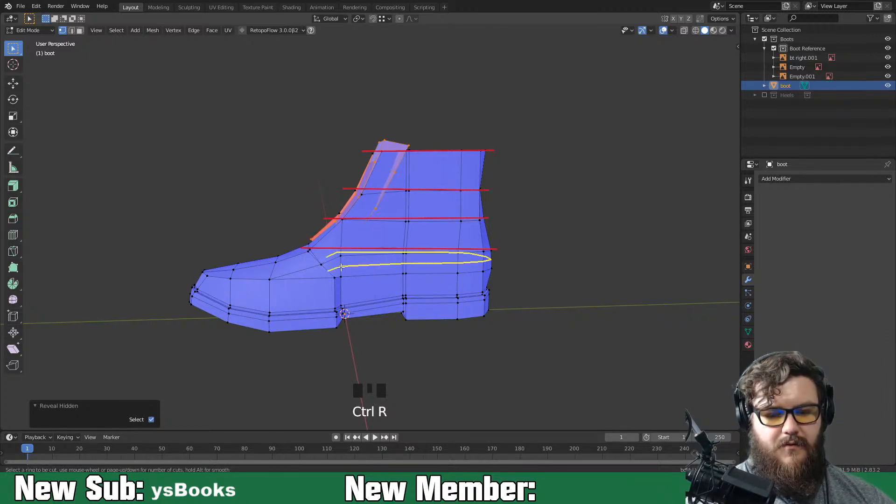
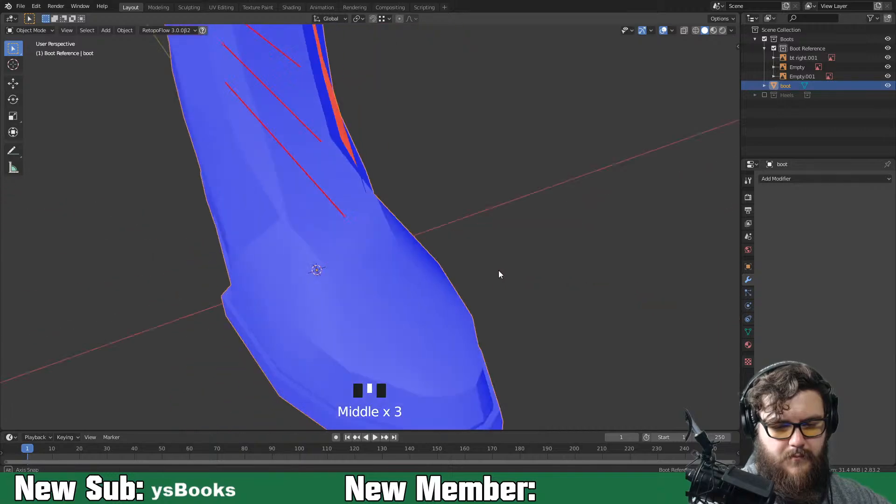
# Move the vertical edge at the rear corner of the front sole about 0.03 m along X
pyautogui.scroll(3, 420, 301)
pyautogui.press('Tab')
pyautogui.press('2')
pyautogui.keyDown('alt'); pyautogui.click(463, 315); pyautogui.keyUp('alt')
pyautogui.moveTo(476, 310); pyautogui.dragTo(516, 295, button='middle')
pyautogui.press('g')
pyautogui.press('x')
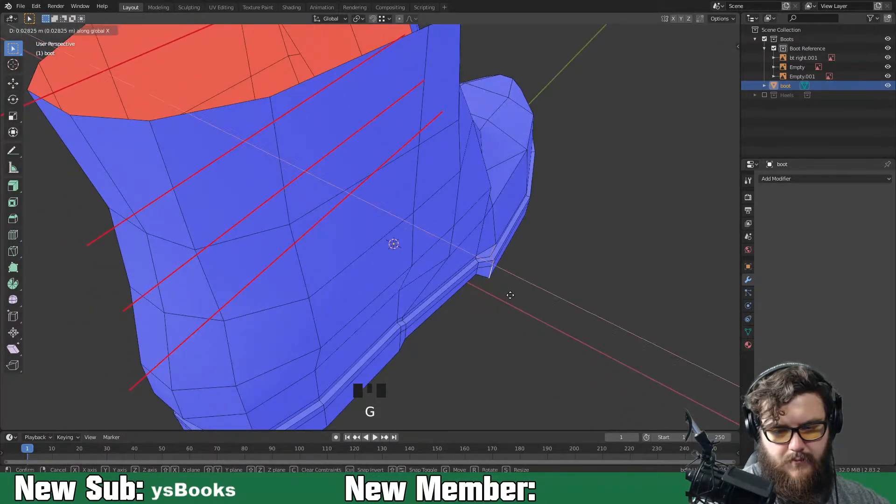
pyautogui.click(511, 292)
pyautogui.moveTo(510, 293); pyautogui.dragTo(499, 266, button='middle')
pyautogui.press('Tab')
# Shift the front sole's rear corner edge inward by about 0.08 m along X
pyautogui.moveTo(555, 275); pyautogui.dragTo(368, 320, button='middle')
pyautogui.press('Tab')
pyautogui.moveTo(343, 280); pyautogui.dragTo(476, 284, button='middle')
pyautogui.press('g')
pyautogui.press('x')
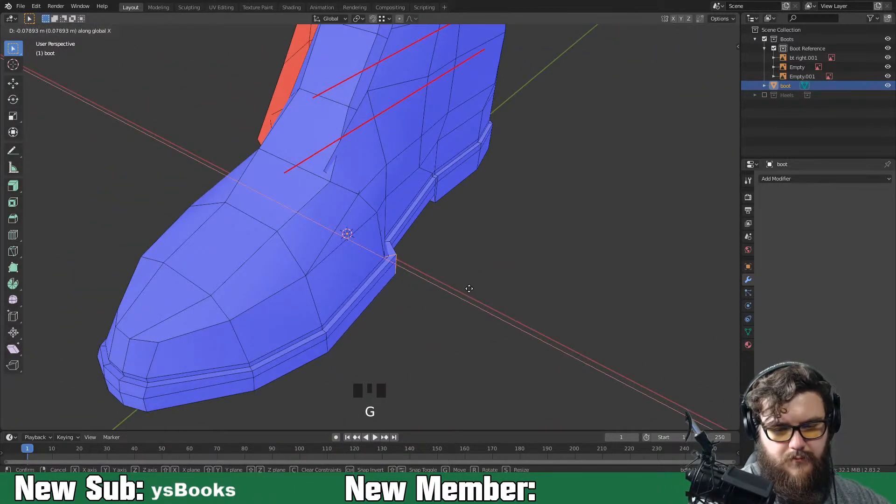
pyautogui.click(468, 287)
pyautogui.press('Tab')
pyautogui.moveTo(493, 280); pyautogui.dragTo(473, 287, button='middle')
pyautogui.keyDown('shift'); pyautogui.moveTo(474, 287); pyautogui.dragTo(438, 307, button='middle'); pyautogui.keyUp('shift')
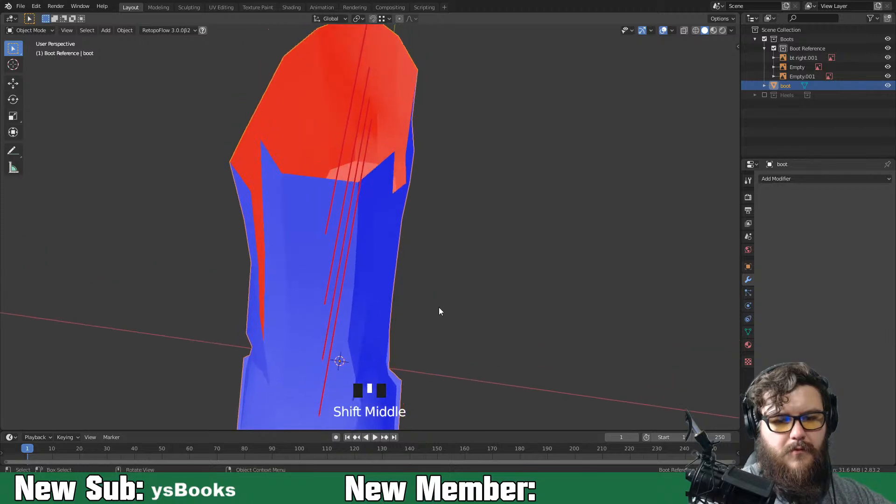
pyautogui.scroll(-2, 460, 290)
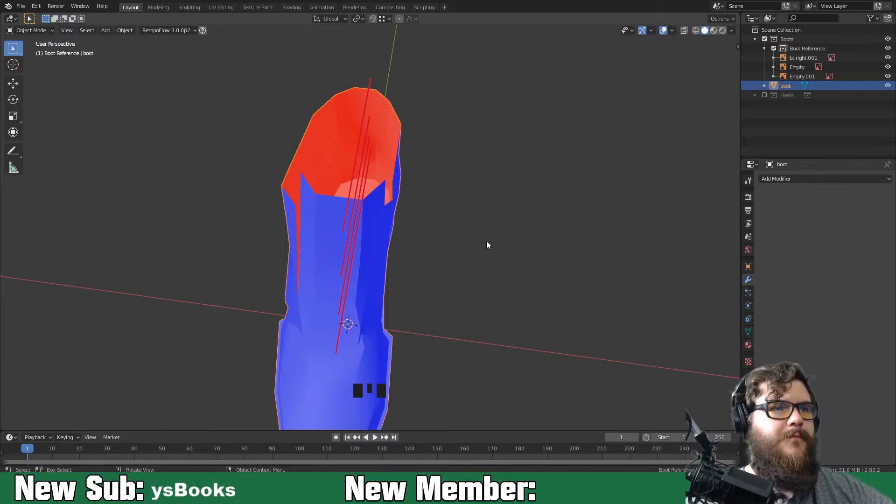
# Scale the opposing side edges between the shaft's two lowest guide lines along X
pyautogui.moveTo(474, 238); pyautogui.dragTo(517, 272, button='middle')
pyautogui.press('Tab')
pyautogui.press('2')
pyautogui.keyDown('shift'); pyautogui.click(431, 264); pyautogui.keyUp('shift')
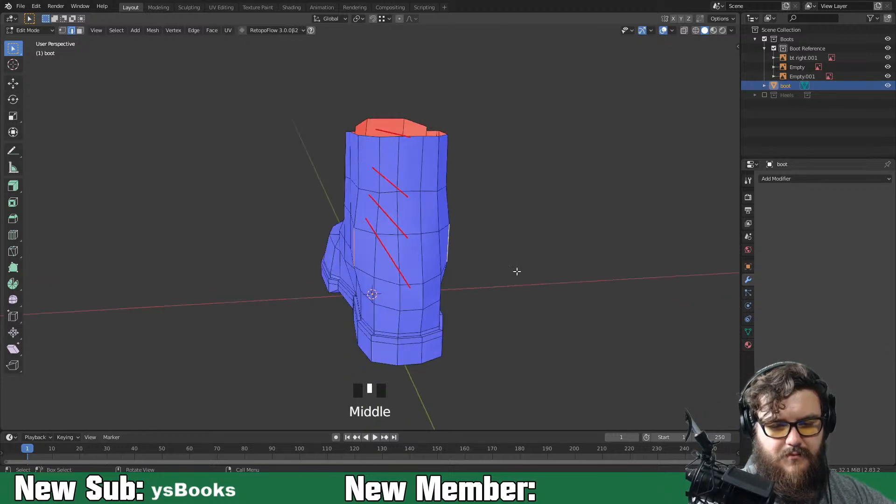
pyautogui.press('s')
pyautogui.press('x')
pyautogui.click(509, 267)
# Select the center face at the back of the heel, just below the lowest guide line, and enlarge it slightly
pyautogui.moveTo(450, 299); pyautogui.dragTo(439, 286, button='middle')
pyautogui.press('3')
pyautogui.click(392, 278)
pyautogui.press('s')
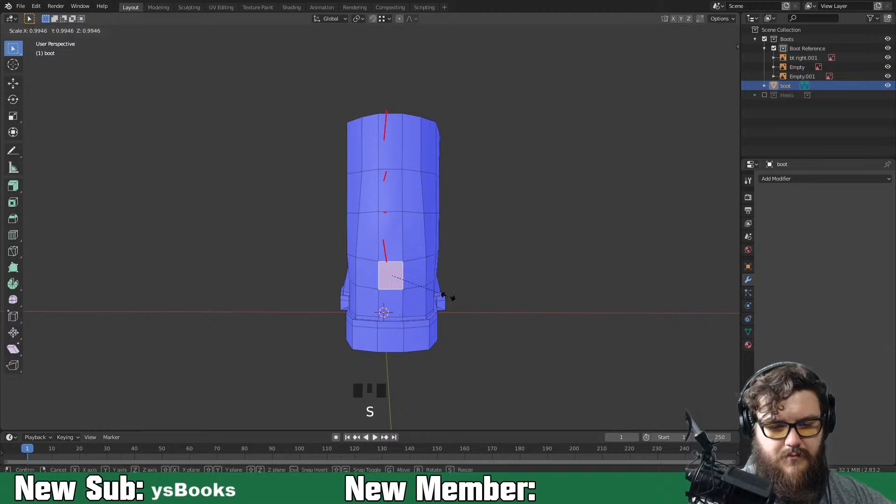
pyautogui.click(470, 294)
pyautogui.press('Tab')
pyautogui.moveTo(477, 295); pyautogui.dragTo(564, 288, button='middle')
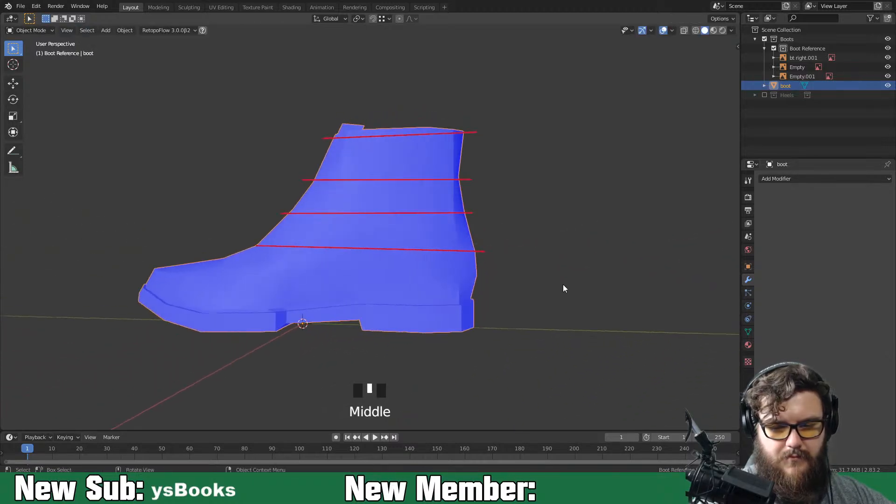
# Nudge the center face at the back of the heel slightly to adjust the rear profile
pyautogui.press('Tab')
pyautogui.press('g')
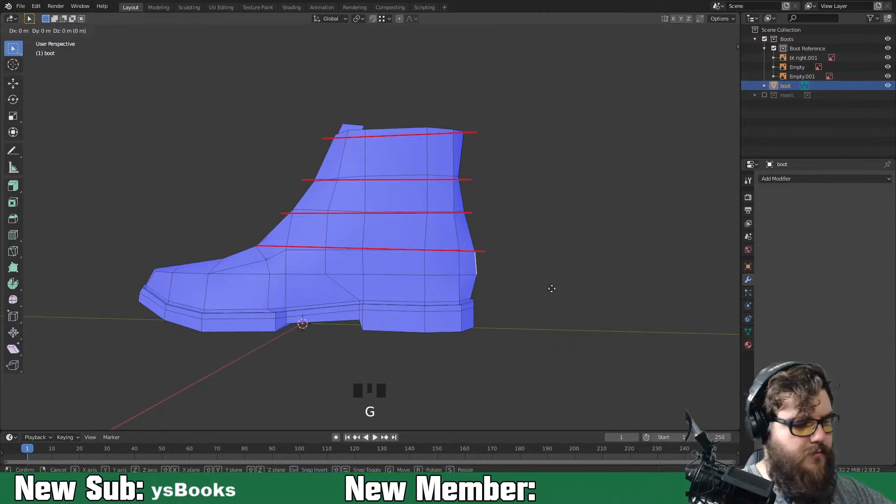
pyautogui.click(550, 288)
pyautogui.press('Tab')
pyautogui.moveTo(551, 288); pyautogui.dragTo(476, 283, button='middle')
# Scale the heel's rear center face down slightly to smooth the back of the boot
pyautogui.press('Tab')
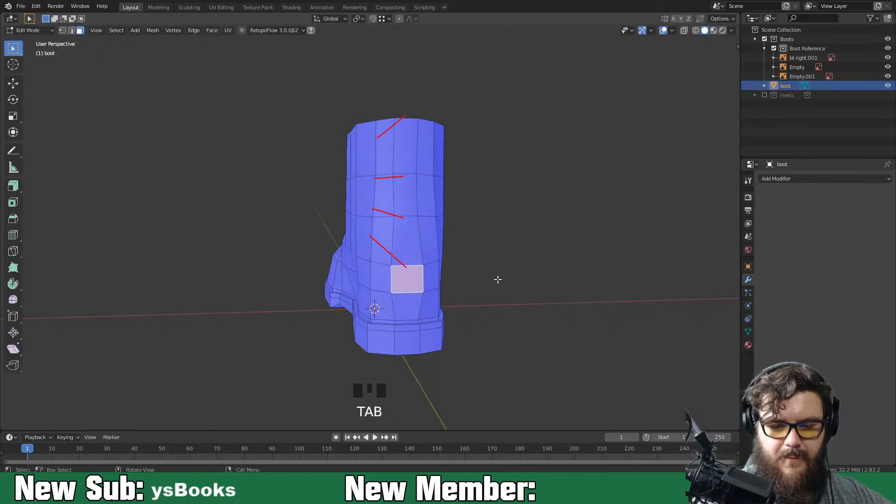
pyautogui.press('s')
pyautogui.click(483, 285)
pyautogui.press('Tab')
pyautogui.moveTo(486, 288); pyautogui.dragTo(376, 267, button='middle')
pyautogui.press('Tab')
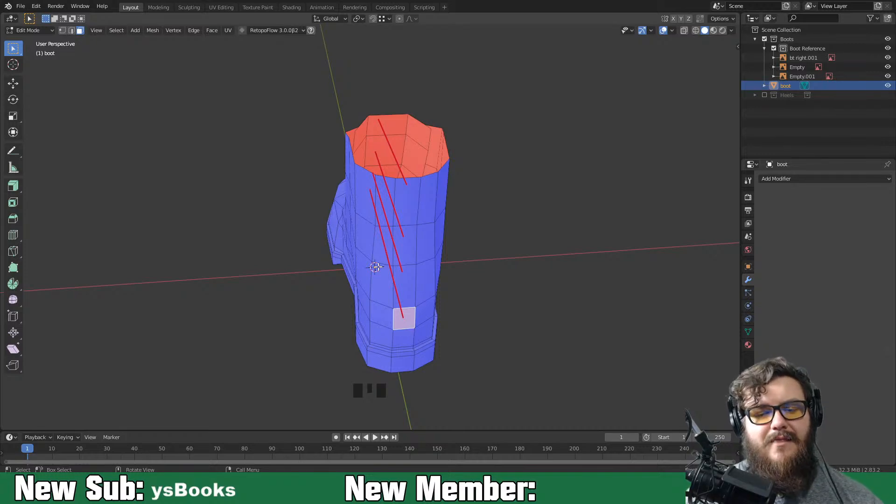
# Scale the opposing upper front edges of the shaft's side walls to 0.914 along X
pyautogui.moveTo(530, 282); pyautogui.dragTo(546, 336, button='middle')
pyautogui.press('2')
pyautogui.moveTo(440, 236); pyautogui.dragTo(472, 242, button='middle')
pyautogui.click(382, 202)
pyautogui.keyDown('shift'); pyautogui.click(331, 236); pyautogui.keyUp('shift')
pyautogui.moveTo(330, 235); pyautogui.dragTo(456, 236, button='middle')
pyautogui.press('s')
pyautogui.press('x')
pyautogui.click(507, 235)
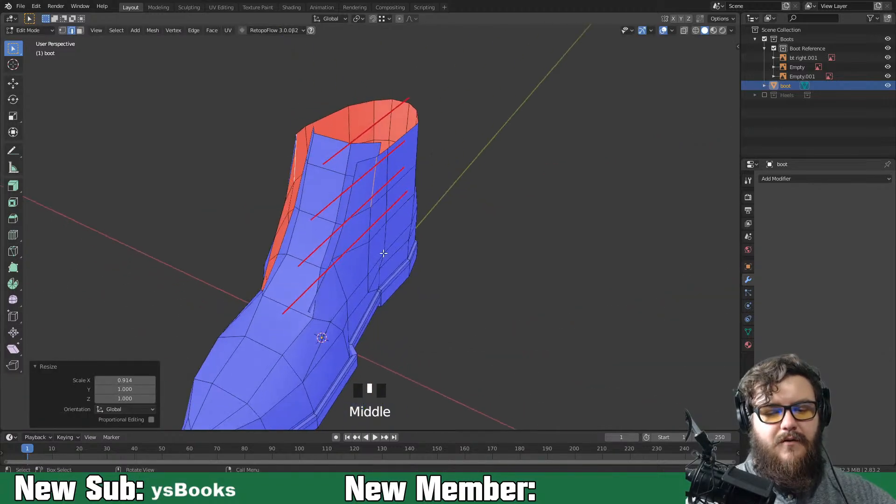
# Scale the opposing side-wall vertices below the upper front edges along X to refine the shaft opening
pyautogui.press('1')
pyautogui.click(375, 248)
pyautogui.moveTo(378, 249); pyautogui.dragTo(325, 351, button='middle')
pyautogui.press('s')
pyautogui.press('x')
pyautogui.click(495, 257)
pyautogui.press('Tab')
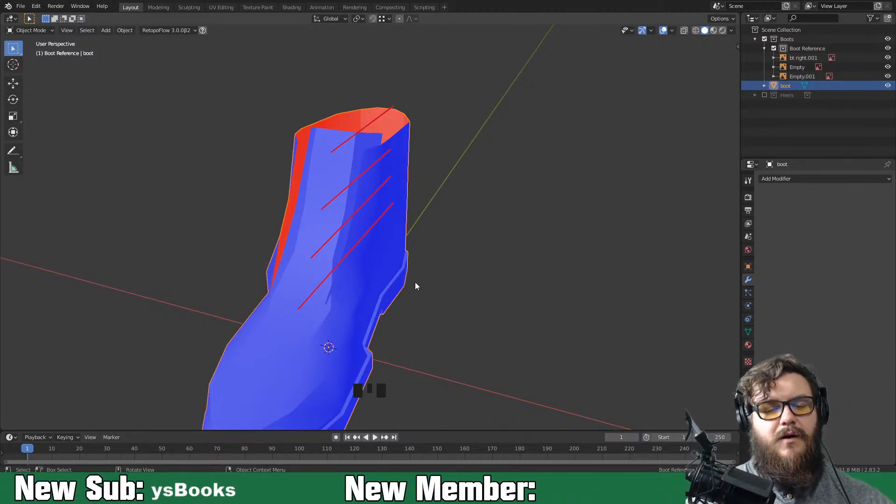
pyautogui.moveTo(463, 294); pyautogui.dragTo(496, 328, button='middle')
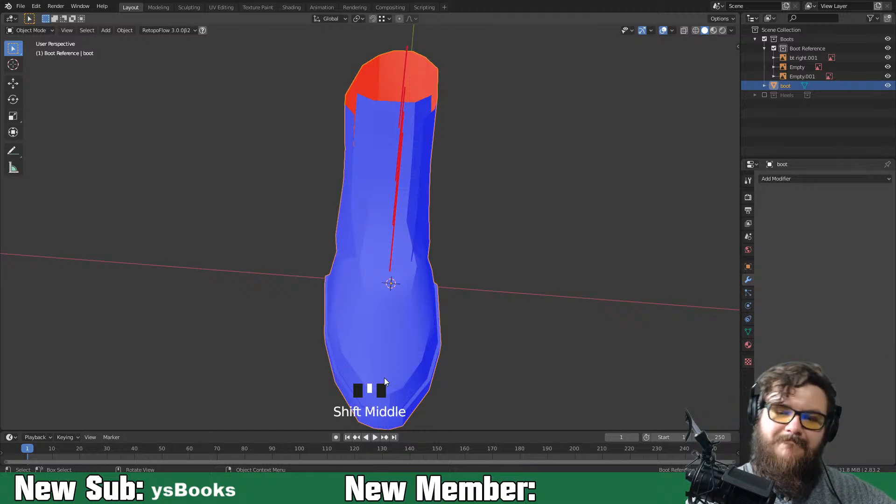
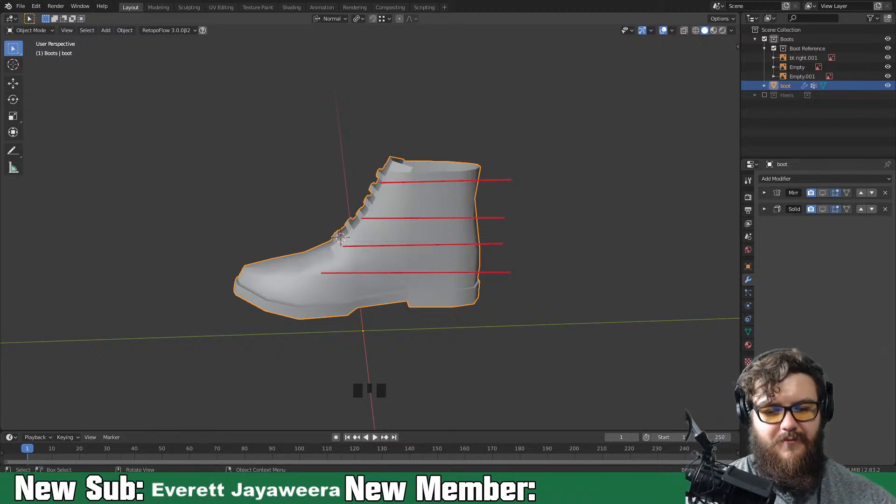
# Enable viewport display of the boot's Solidify and Mirror modifiers to show the finished pair
pyautogui.moveTo(420, 289); pyautogui.dragTo(785, 174, button='middle')
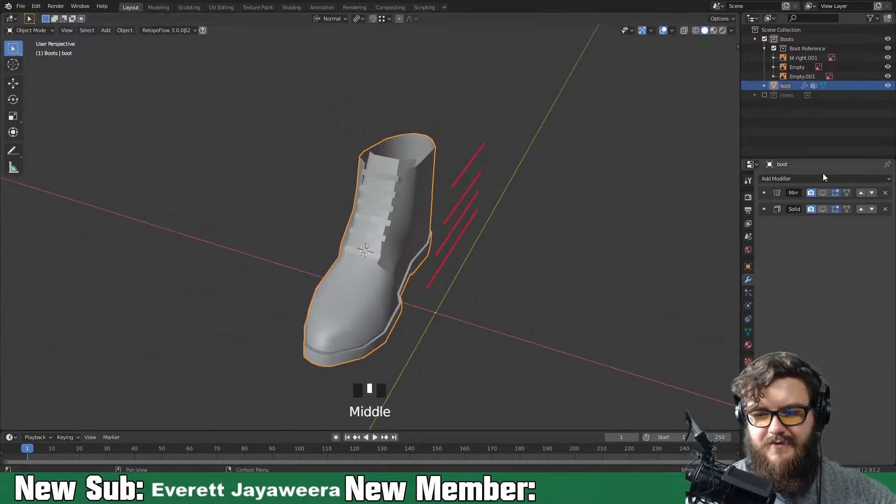
pyautogui.click(822, 210)
pyautogui.click(822, 193)
pyautogui.moveTo(500, 327); pyautogui.dragTo(538, 332, button='middle')
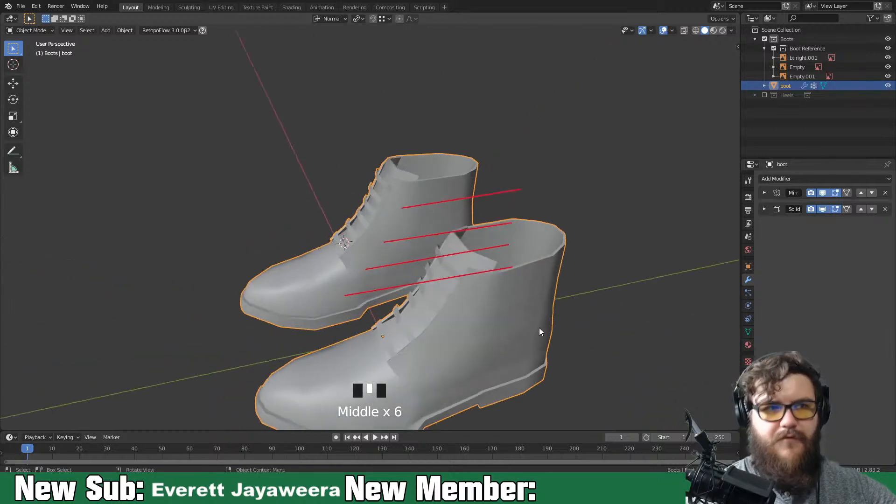
# Erase the red annotation guide lines around the boots and save the file
pyautogui.moveTo(613, 267); pyautogui.dragTo(567, 326, button='middle')
pyautogui.rightClick(506, 224)
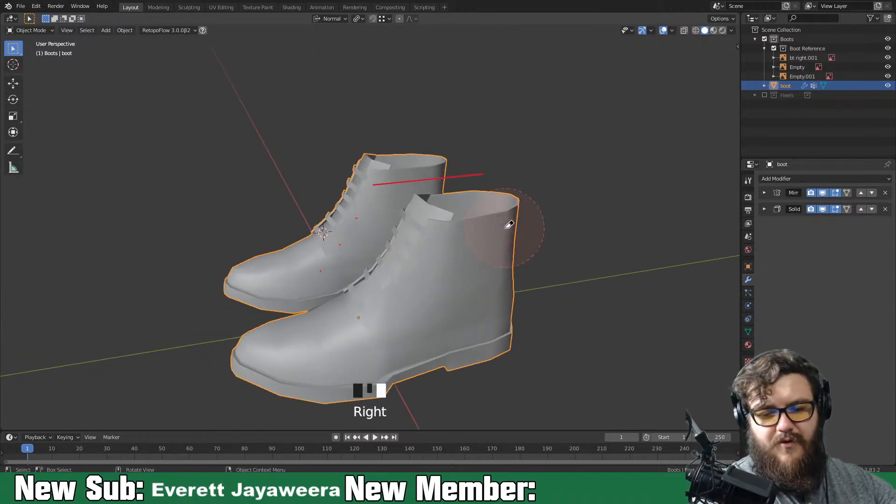
pyautogui.press('d')
pyautogui.press('d')
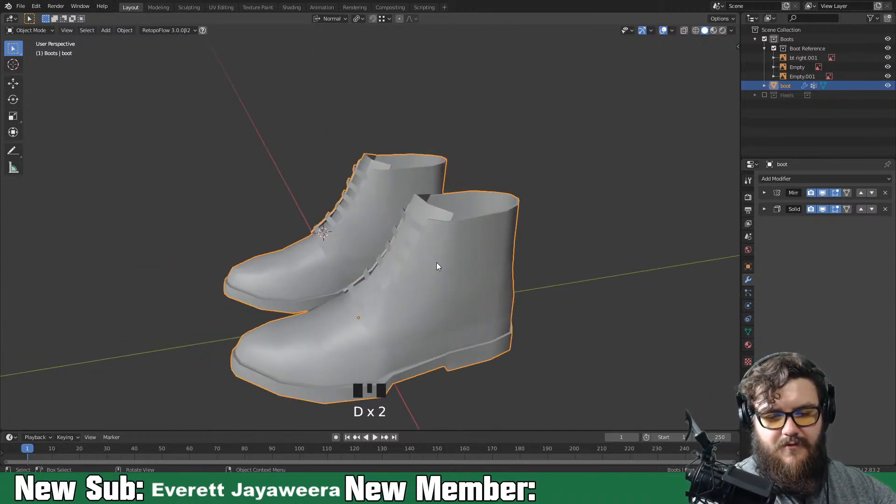
pyautogui.moveTo(438, 264); pyautogui.dragTo(536, 244, button='middle')
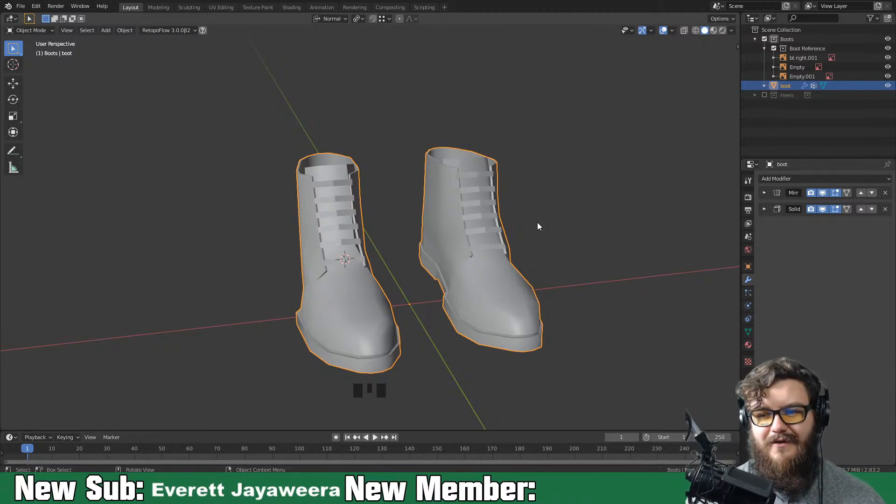
pyautogui.press('ctrl')
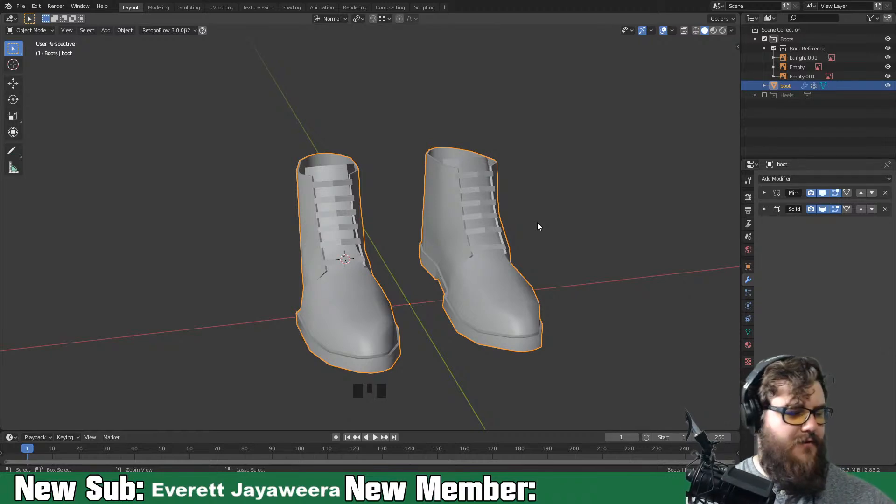
pyautogui.hotkey('ctrl', 's')
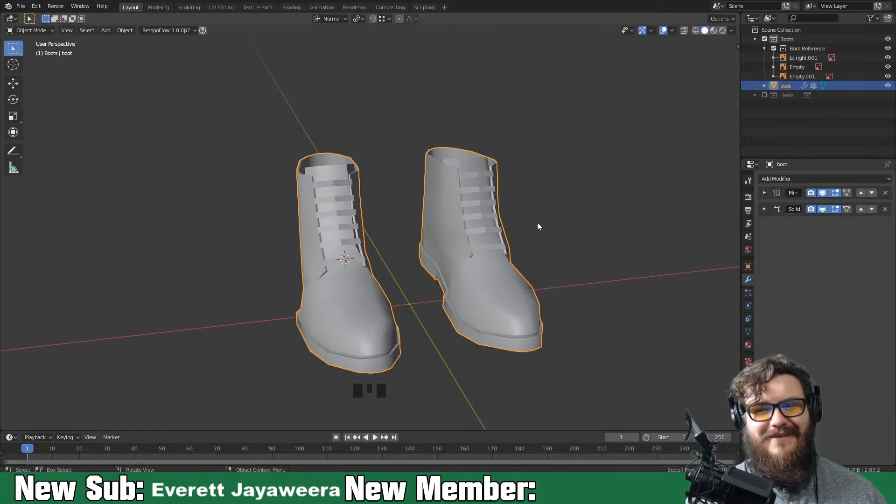
# Collapse the Boots collection, exclude it from the view layer, and reset the 3D cursor to the world origin
pyautogui.click(755, 39)
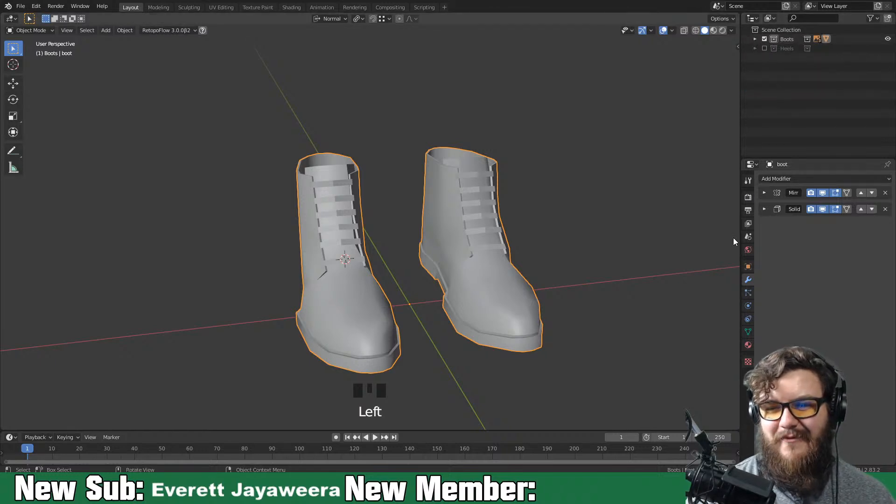
pyautogui.click(764, 39)
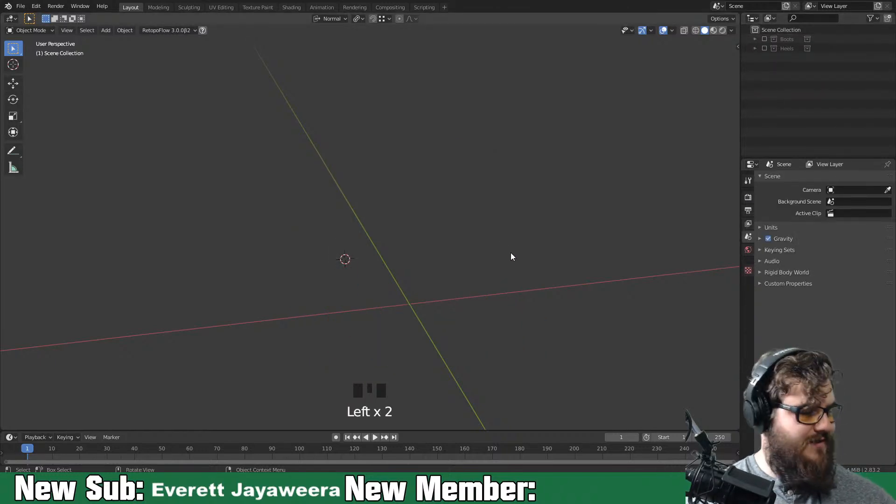
pyautogui.hotkey('shift', 'c')
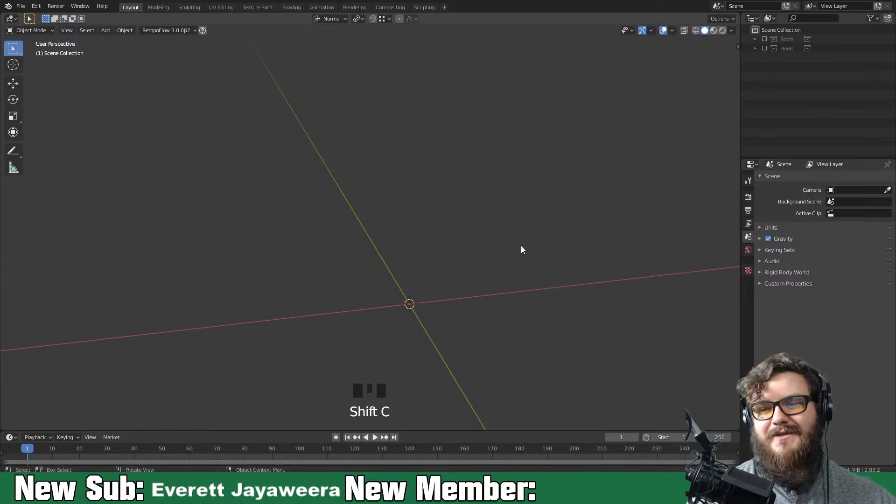
# Add a new collection to the Scene Collection and name it ring
pyautogui.click(804, 29)
pyautogui.click(887, 17)
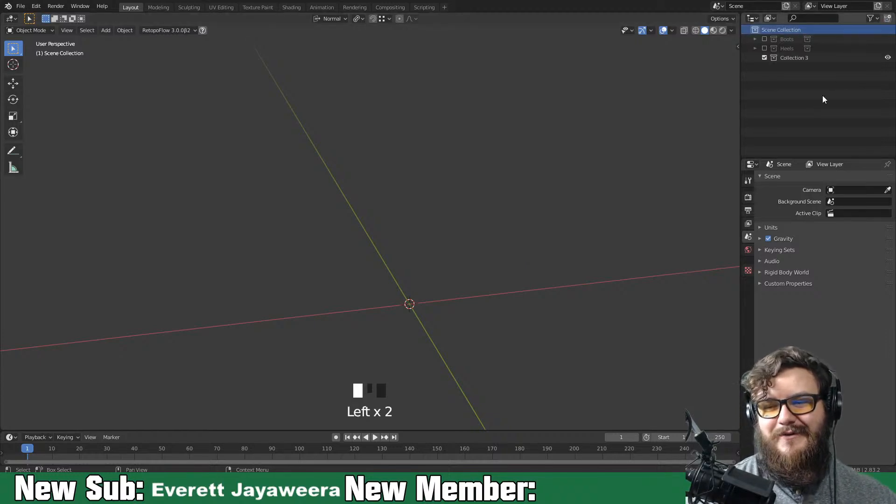
pyautogui.click(803, 58)
pyautogui.doubleClick(803, 57)
pyautogui.write('ring')
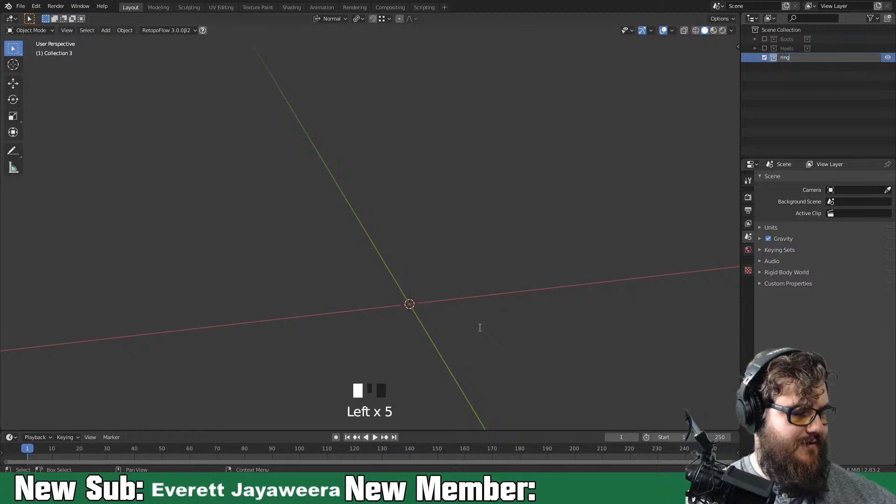
pyautogui.press('Return')
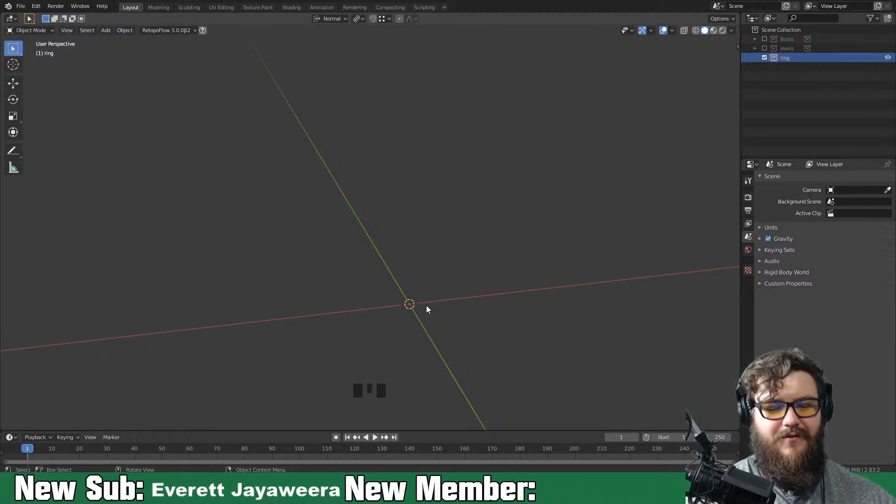
# Add a torus mesh at the world origin inside the ring collection
pyautogui.moveTo(473, 306)
pyautogui.mouseDown(button='middle')
pyautogui.moveTo(520, 290)
pyautogui.moveTo(484, 306)
pyautogui.mouseUp(button='middle')
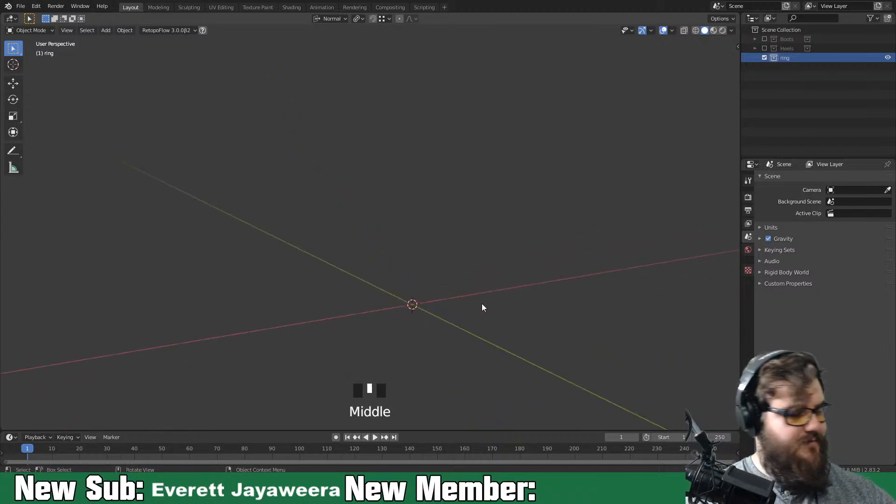
pyautogui.hotkey('shift', 'a')
pyautogui.moveTo(493, 280)
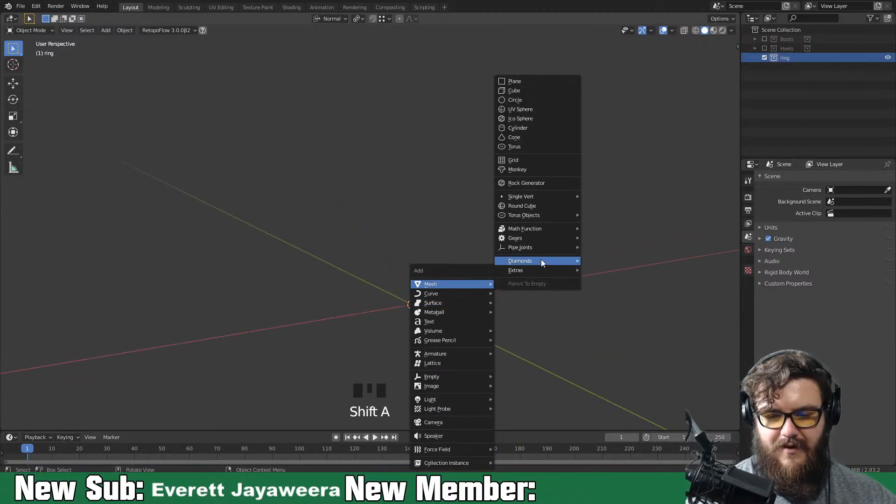
pyautogui.click(546, 147)
# Set the new torus's major segments to 26
pyautogui.moveTo(530, 240); pyautogui.dragTo(148, 320, button='middle')
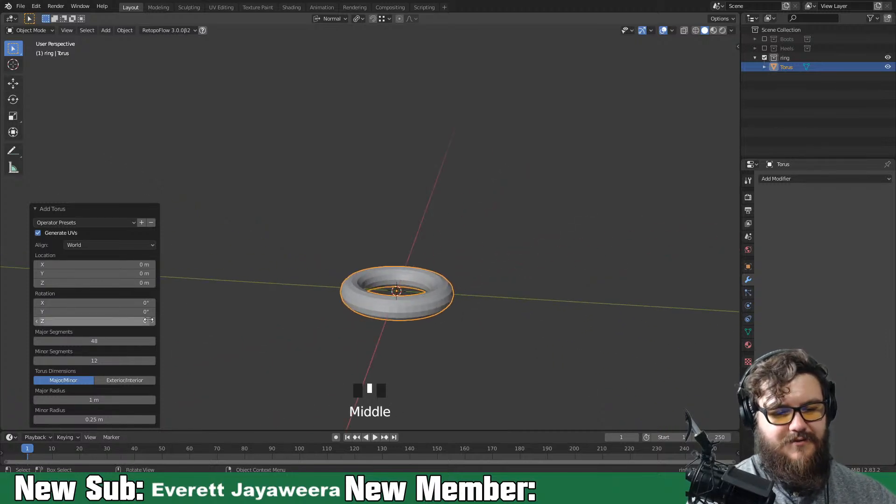
pyautogui.click(126, 222)
pyautogui.click(137, 226)
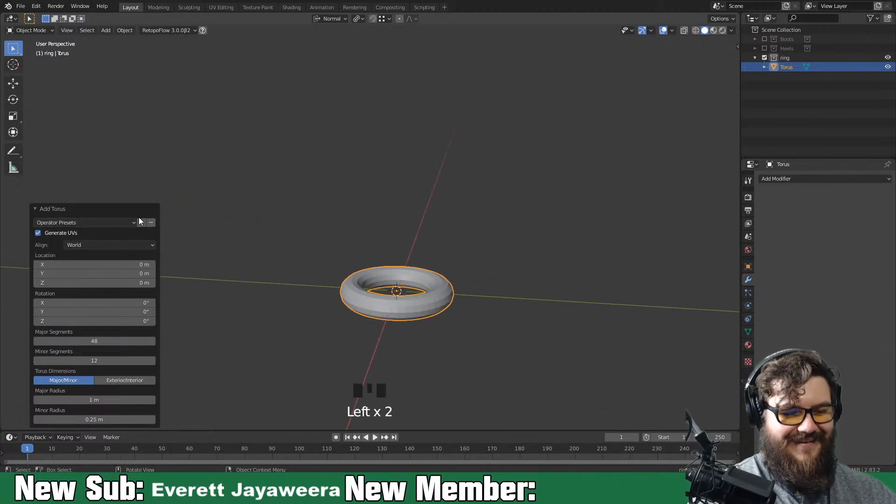
pyautogui.moveTo(116, 341); pyautogui.dragTo(104, 342)
pyautogui.click(112, 342)
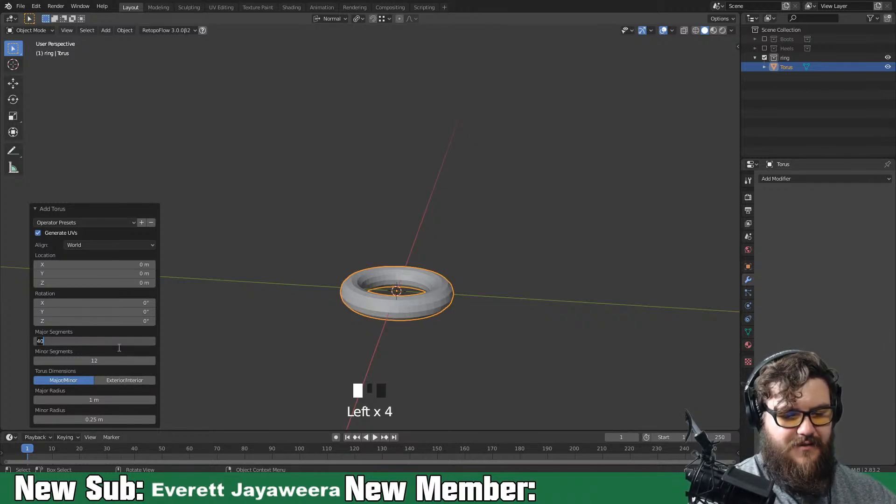
pyautogui.write('26')
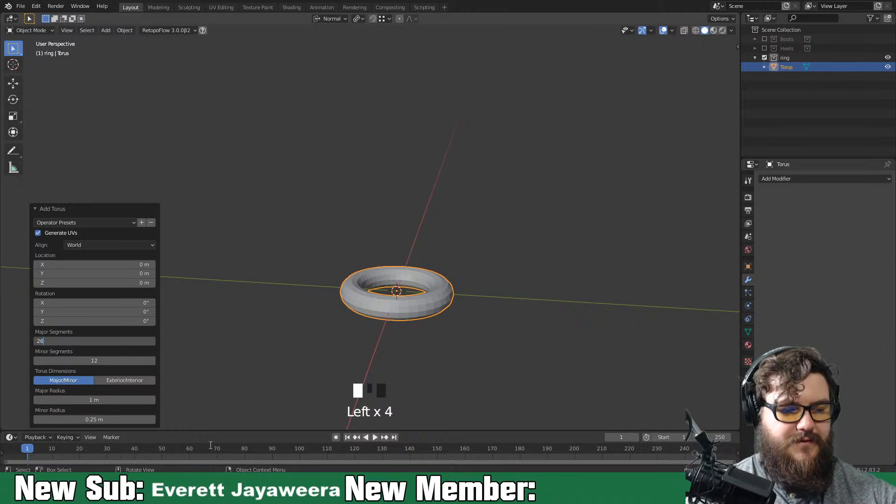
pyautogui.press('Return')
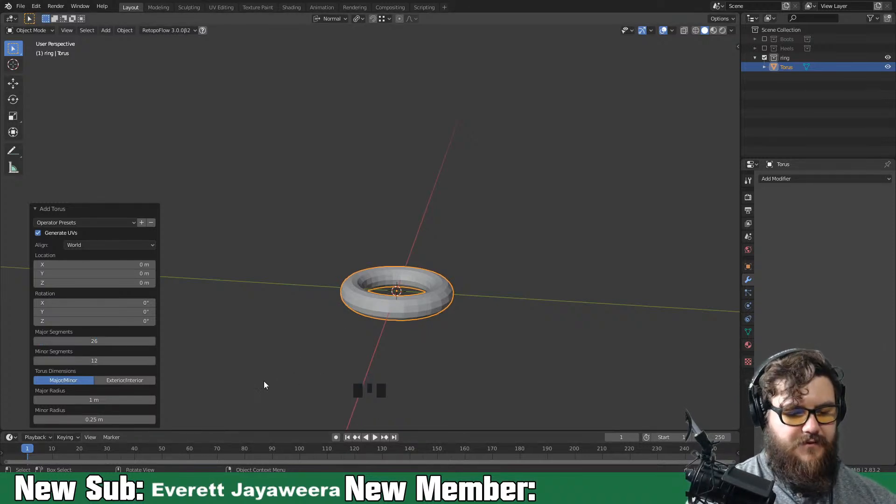
# Try a 90° Y rotation on the torus, check it from the front, and reset the Y rotation to 0°
pyautogui.moveTo(117, 394); pyautogui.dragTo(275, 378, button='middle')
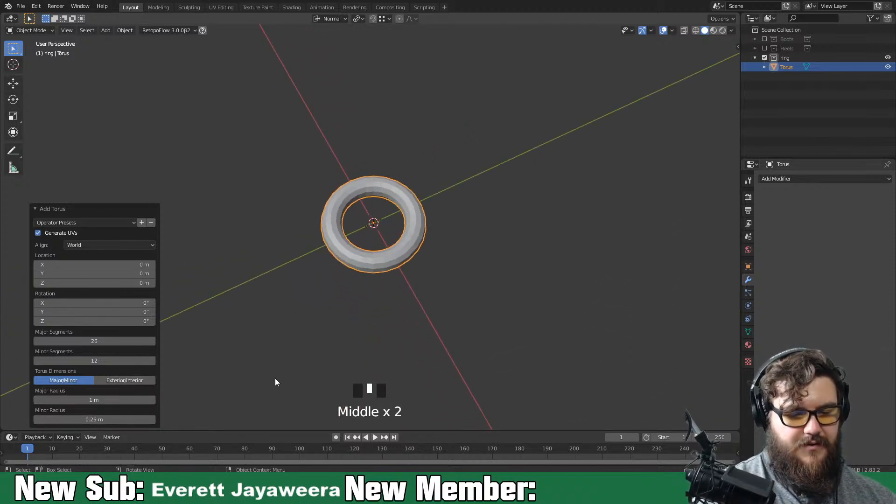
pyautogui.click(135, 312)
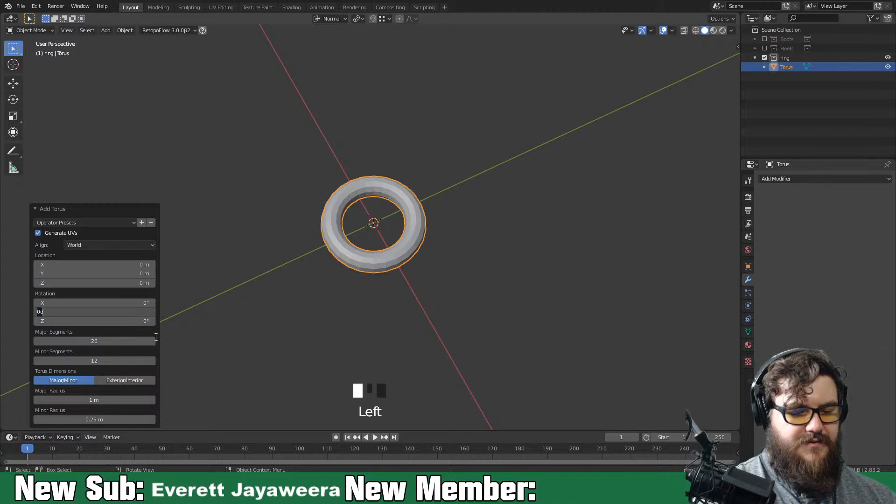
pyautogui.press('Return')
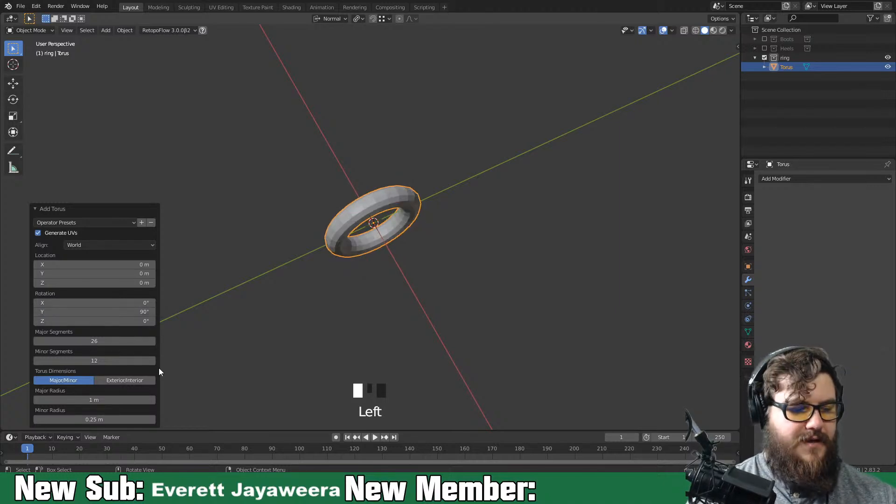
pyautogui.press('KP_1')
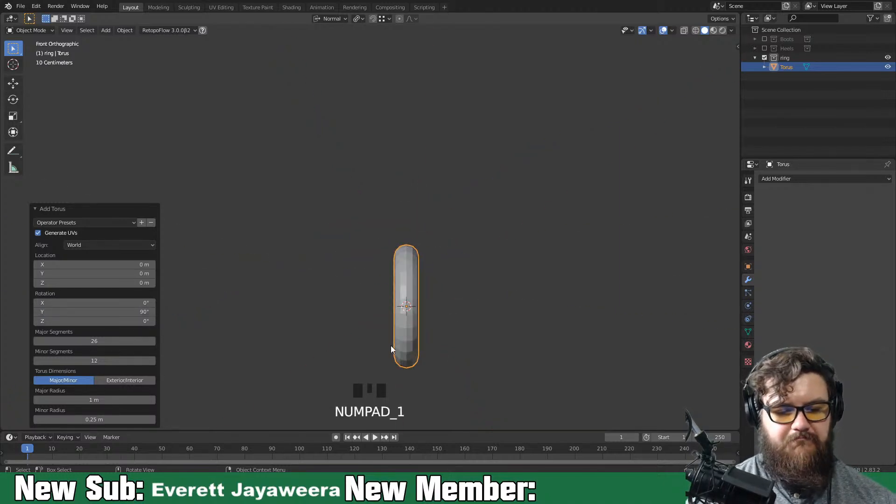
pyautogui.click(142, 312)
pyautogui.write('0')
pyautogui.press('Return')
# Set the torus's X rotation to 90° so the ring stands upright facing the front view
pyautogui.click(142, 305)
pyautogui.write('90')
pyautogui.press('Return')
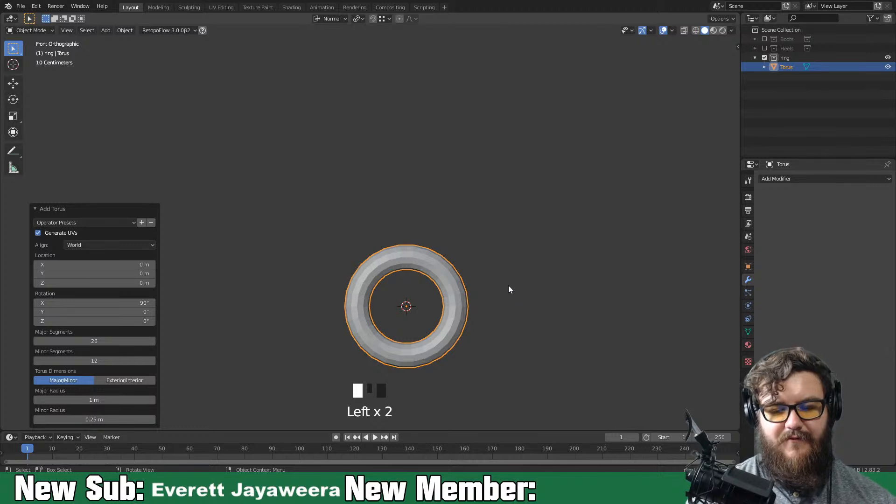
# Enter Edit Mode on the torus with face selection active
pyautogui.keyDown('shift'); pyautogui.moveTo(460, 342); pyautogui.dragTo(460, 341, button='middle'); pyautogui.keyUp('shift')
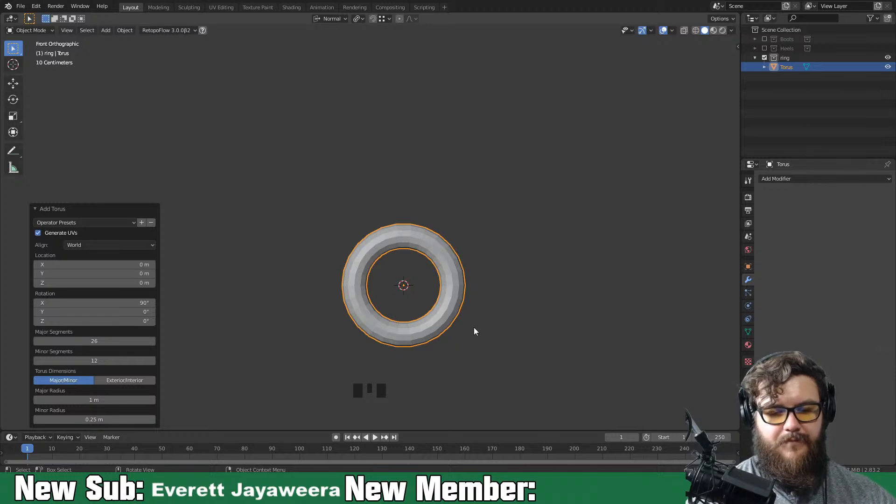
pyautogui.press('Tab')
pyautogui.press('3')
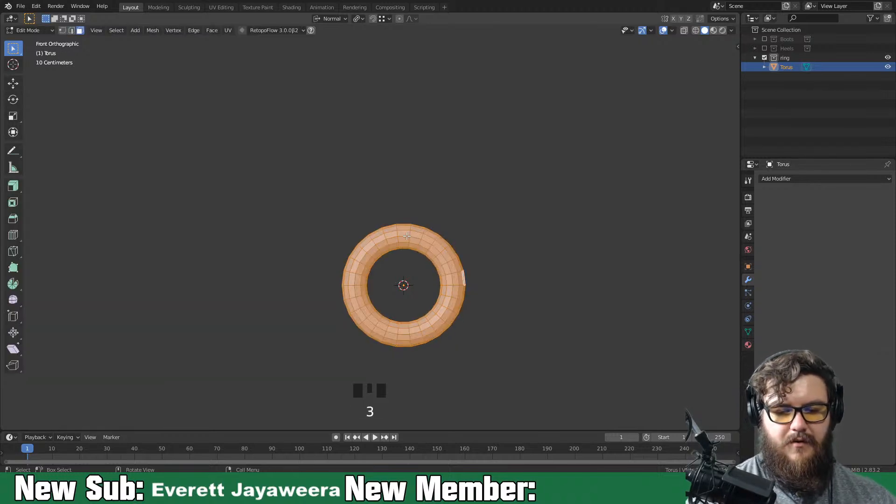
# Raise the torus's top face loop about 0.23 m along normal Z using smooth proportional editing with a size of about 1.46
pyautogui.keyDown('alt'); pyautogui.click(406, 232); pyautogui.keyUp('alt')
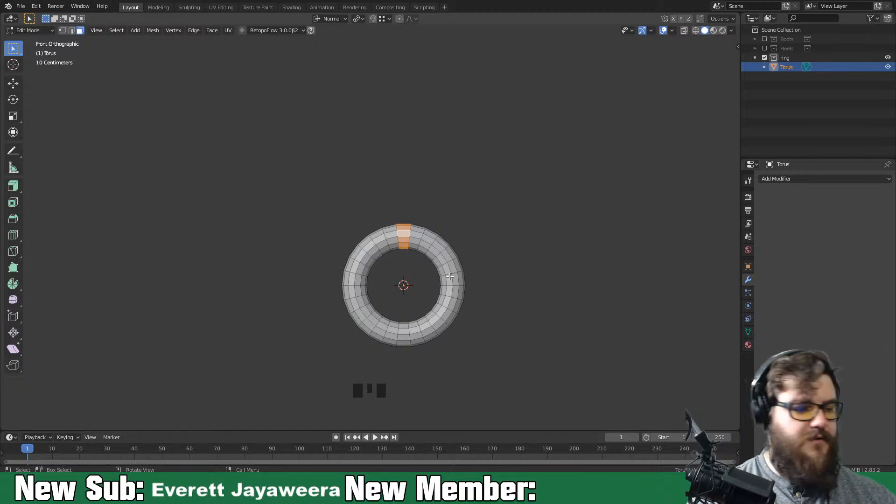
pyautogui.press('o')
pyautogui.press('g')
pyautogui.press('z')
pyautogui.scroll(-3, 490, 285)
pyautogui.scroll(-1, 491, 286)
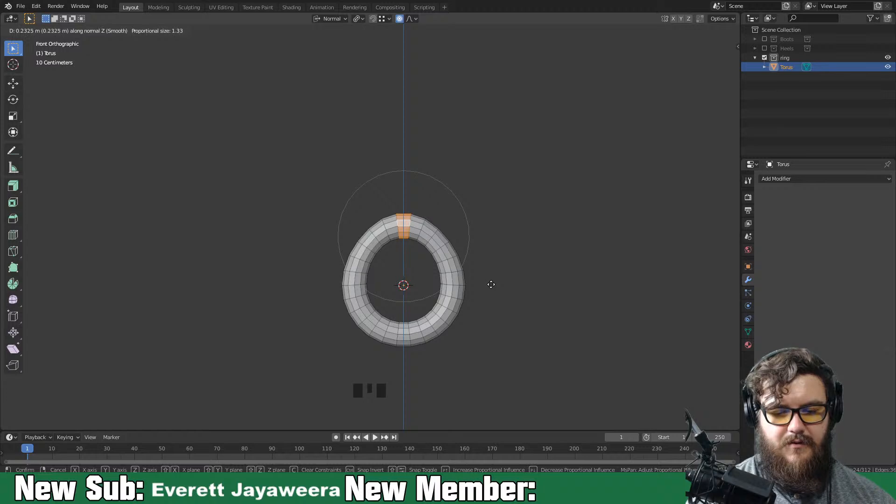
pyautogui.click(491, 284)
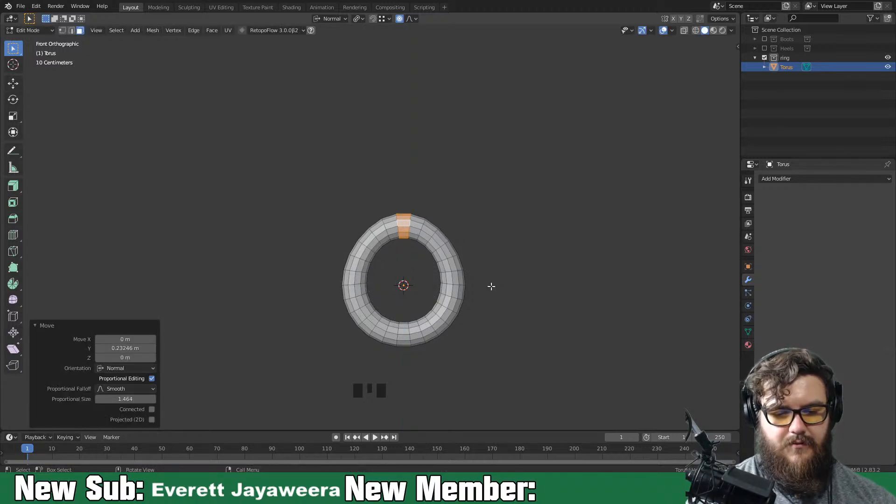
# Try to widen the top face loop along the normal Y axis and undo the loop's upward move
pyautogui.press('s')
pyautogui.press('x')
pyautogui.press('y')
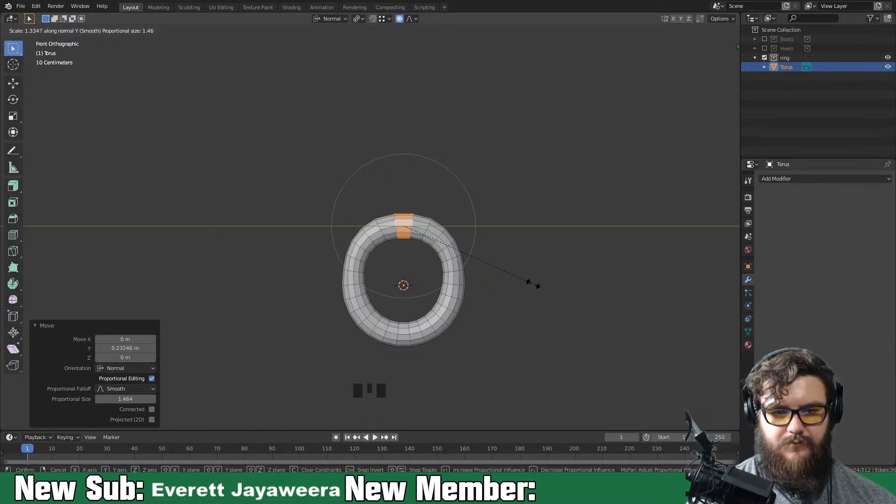
pyautogui.rightClick(532, 283)
pyautogui.hotkey('ctrl', 'z')
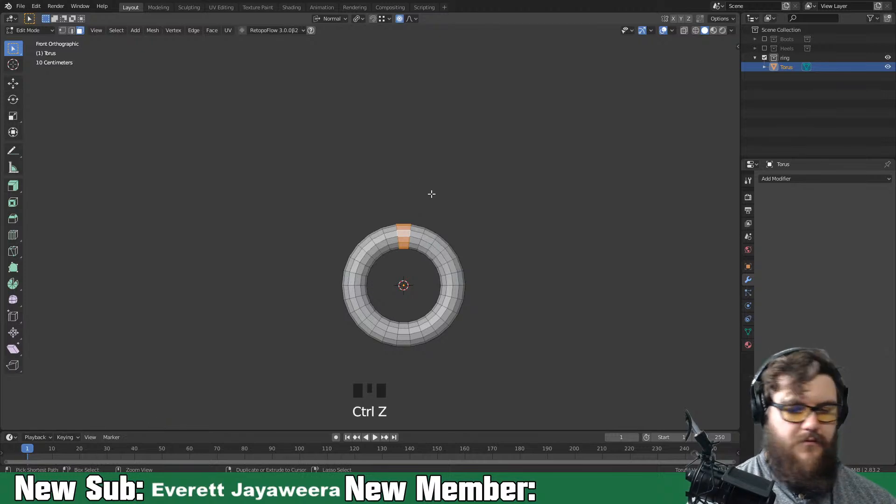
# Set the transform orientation to Global and raise the top face loop about 0.23 m along Z with proportional editing
pyautogui.click(343, 18)
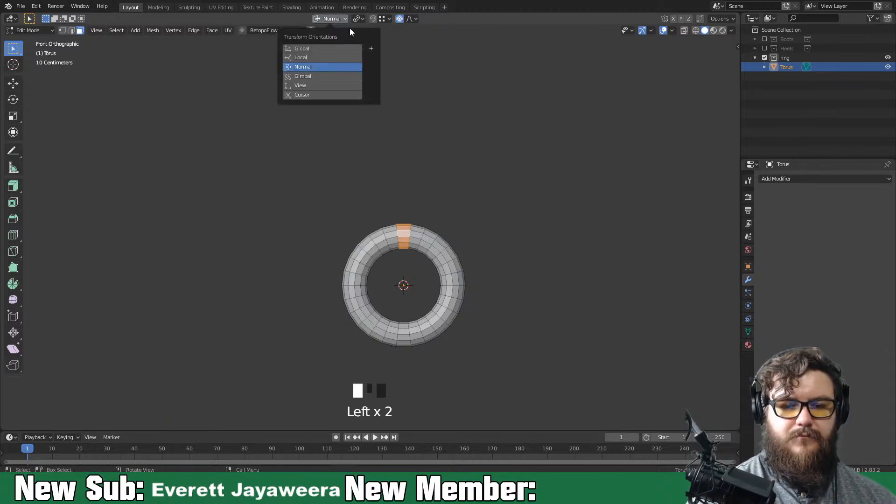
pyautogui.click(348, 49)
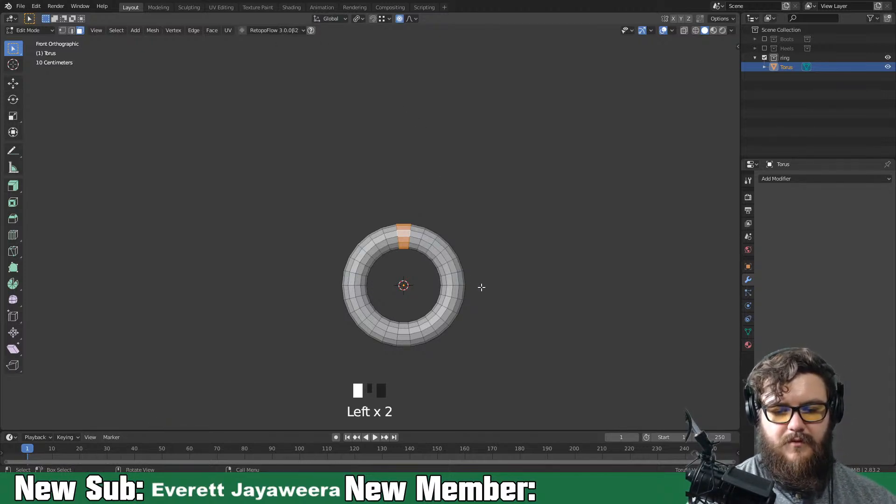
pyautogui.press('g')
pyautogui.press('z')
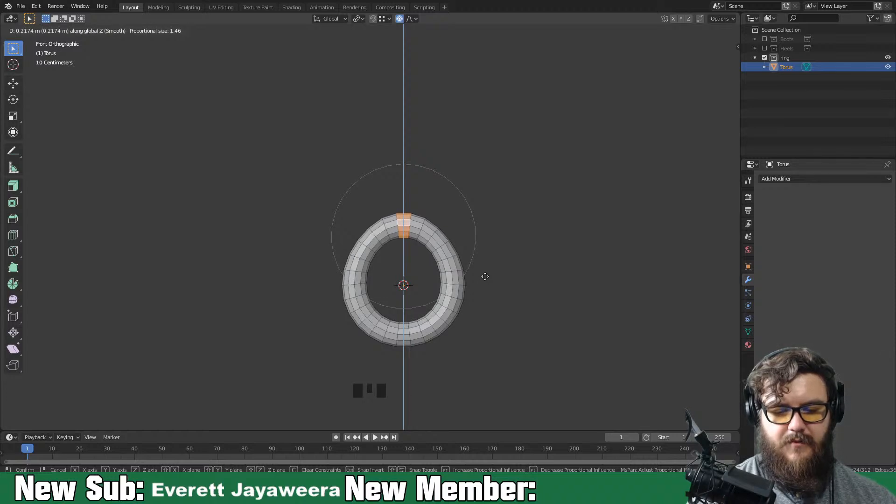
pyautogui.click(484, 276)
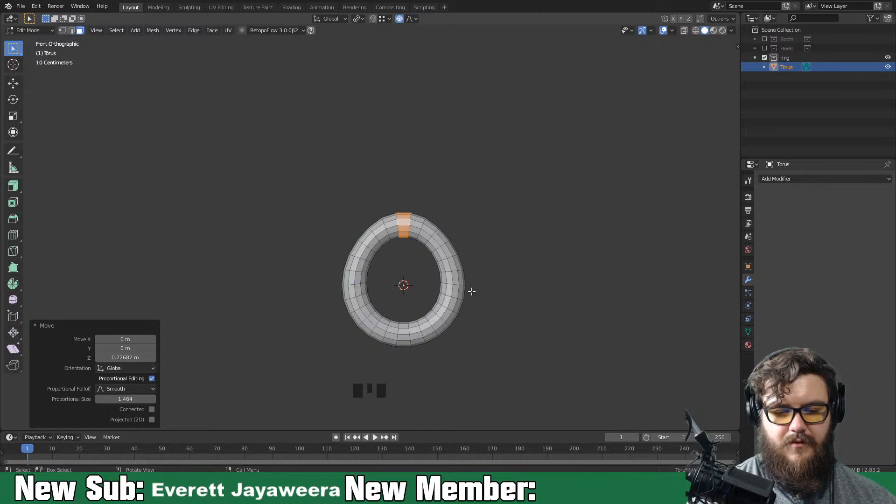
# Widen the raised top face loop along global X by a factor of about 1.29 with proportional falloff
pyautogui.press('s')
pyautogui.press('x')
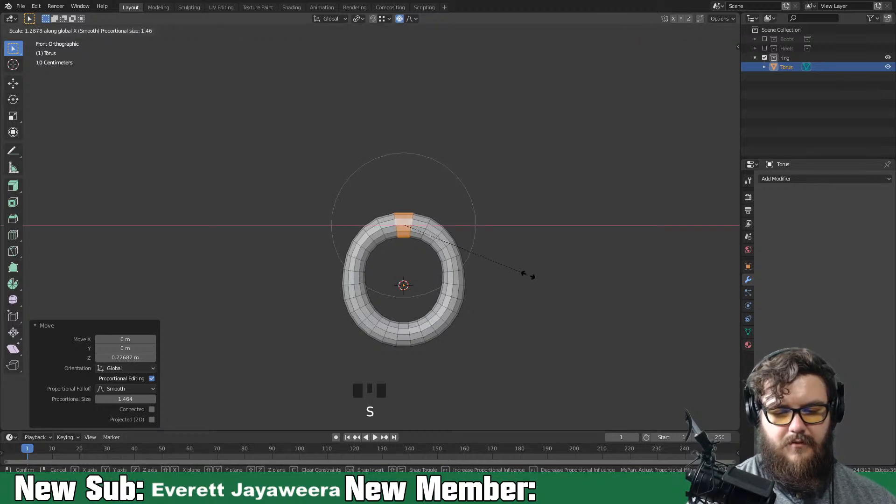
pyautogui.click(526, 276)
# Narrow the torus's bottom face loop along global X by a factor of about 0.81 with proportional falloff
pyautogui.moveTo(418, 337); pyautogui.dragTo(456, 348, button='middle')
pyautogui.keyDown('alt'); pyautogui.click(406, 348); pyautogui.keyUp('alt')
pyautogui.press('s')
pyautogui.press('x')
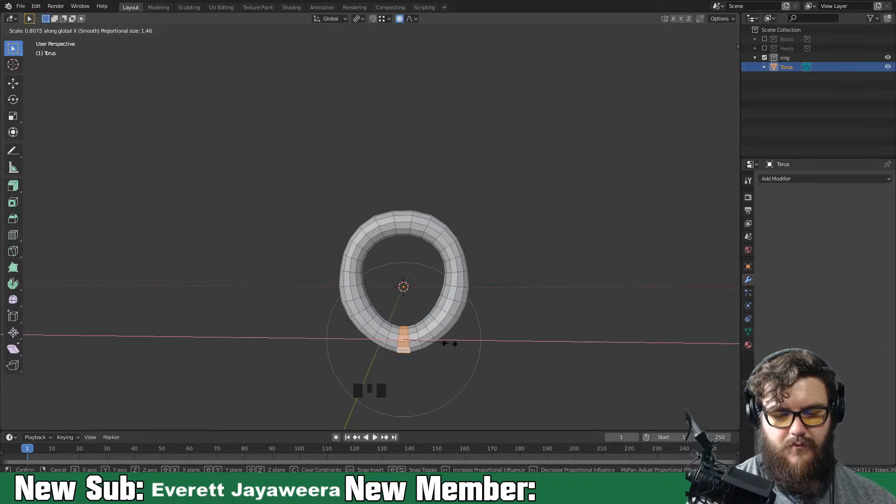
pyautogui.click(449, 344)
# Undo all reshaping of the torus as well as the creation of the original torus
pyautogui.hotkey('ctrl', 'z')
pyautogui.hotkey('ctrl', 'z')
pyautogui.hotkey('ctrl', 'z')
pyautogui.hotkey('ctrl', 'z')
pyautogui.hotkey('ctrl', 'z')
pyautogui.hotkey('ctrl', 'z')
pyautogui.hotkey('ctrl', 'z')
pyautogui.hotkey('ctrl', 'z')
pyautogui.hotkey('ctrl', 'z')
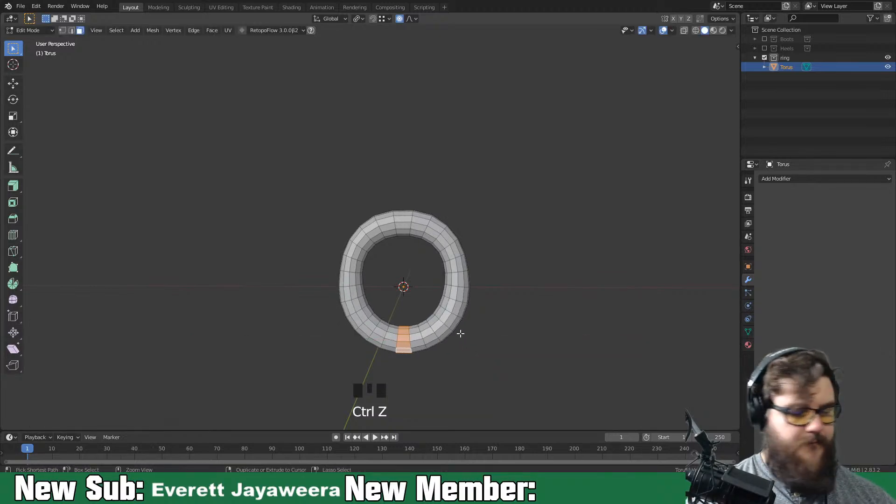
pyautogui.hotkey('ctrl', 'z')
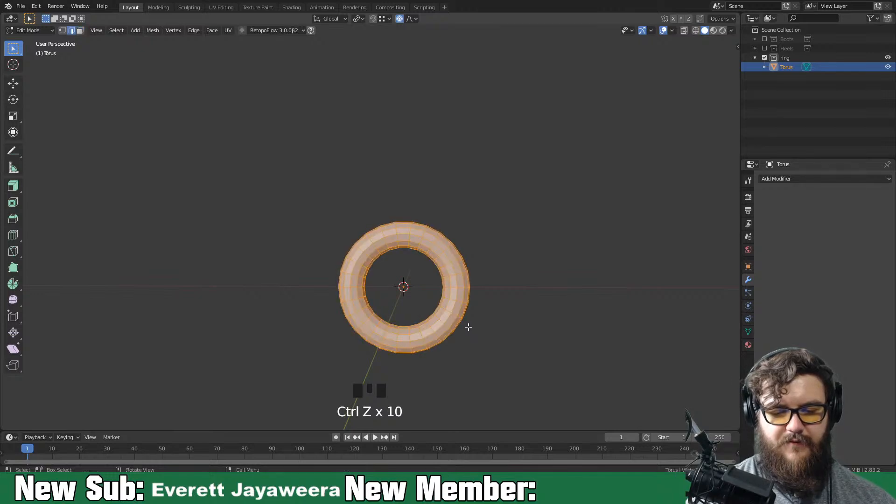
pyautogui.hotkey('ctrl', 'z')
pyautogui.hotkey('ctrl', 'z')
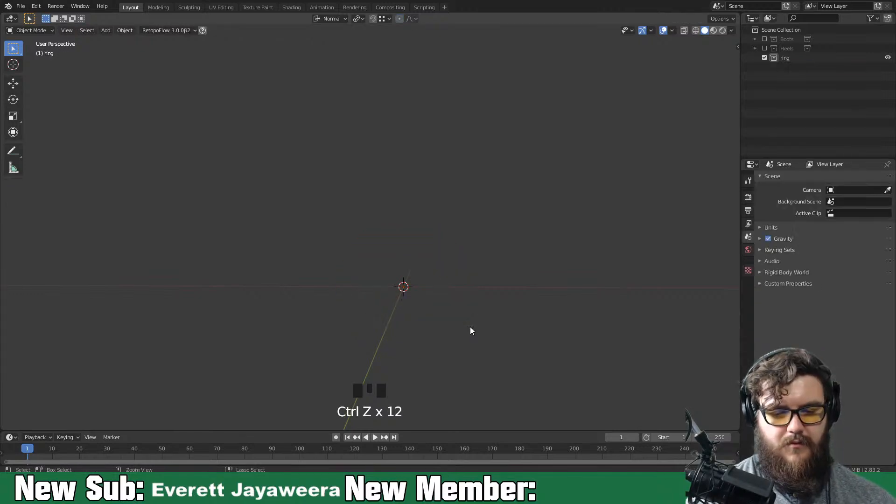
# Add a new torus mesh to the ring collection
pyautogui.hotkey('shift', 'a')
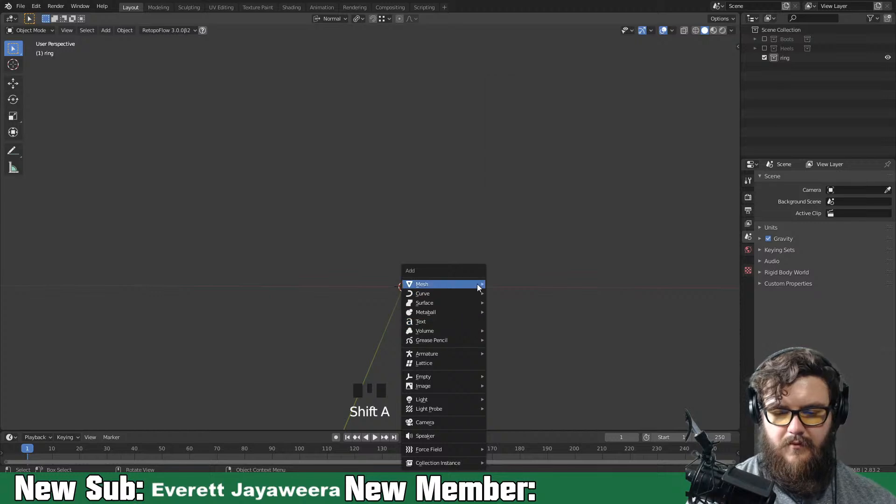
pyautogui.moveTo(478, 284)
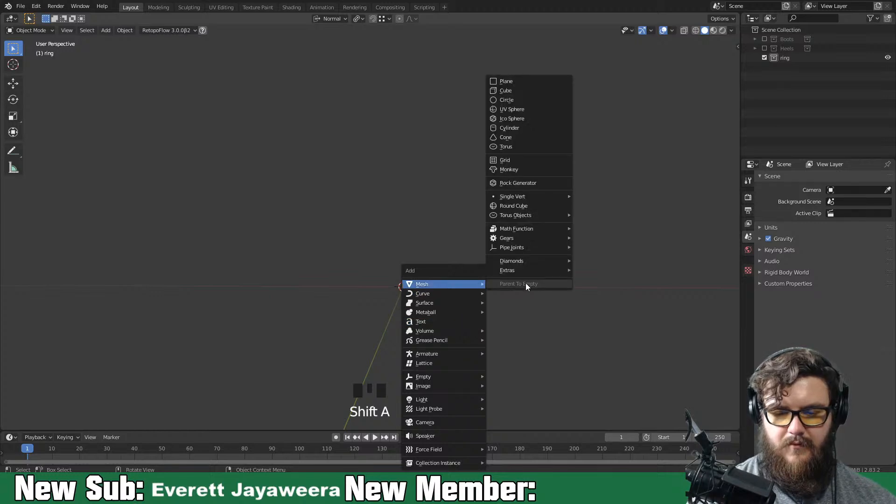
pyautogui.click(538, 146)
pyautogui.click(117, 264)
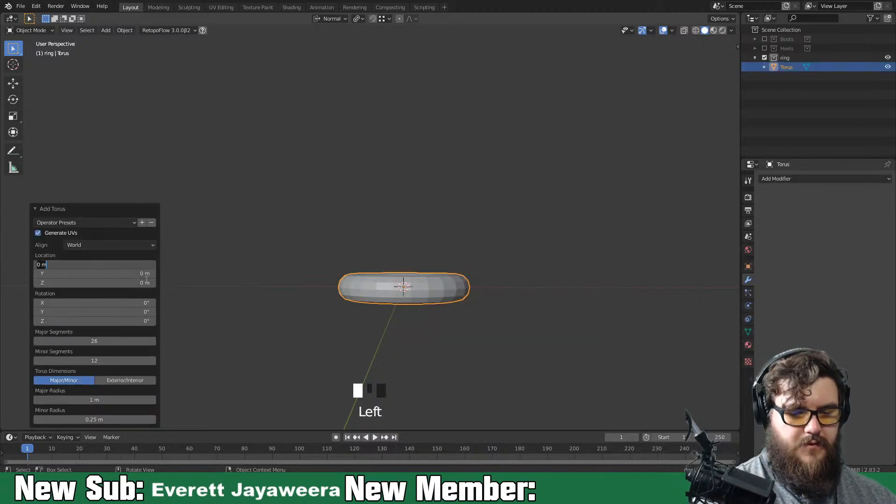
pyautogui.write('90')
pyautogui.press('Return')
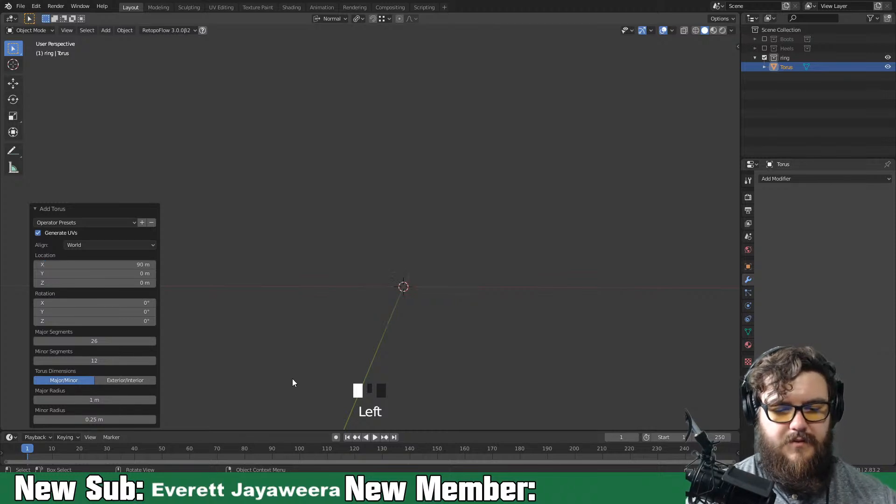
pyautogui.click(139, 264)
pyautogui.write('0')
pyautogui.click(181, 287)
# Set the new torus's X rotation to 90° and its minor radius to 0.15 m
pyautogui.click(135, 303)
pyautogui.write('90')
pyautogui.click(178, 342)
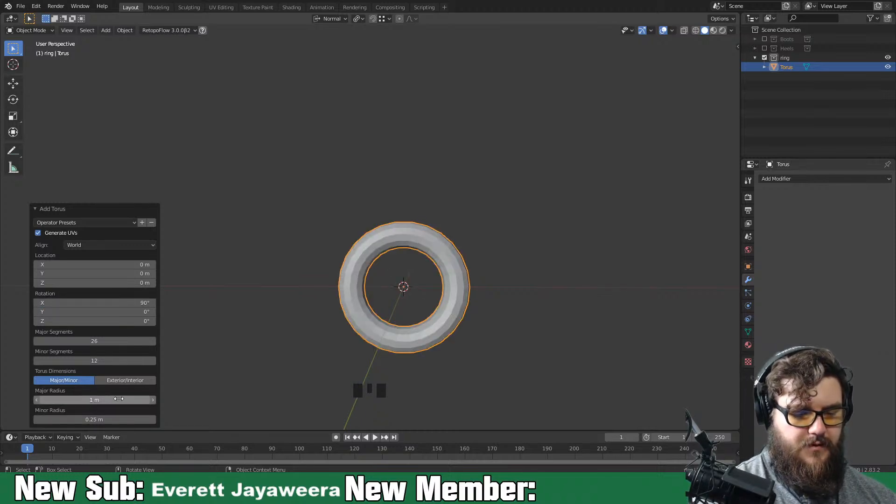
pyautogui.moveTo(117, 399); pyautogui.dragTo(109, 415)
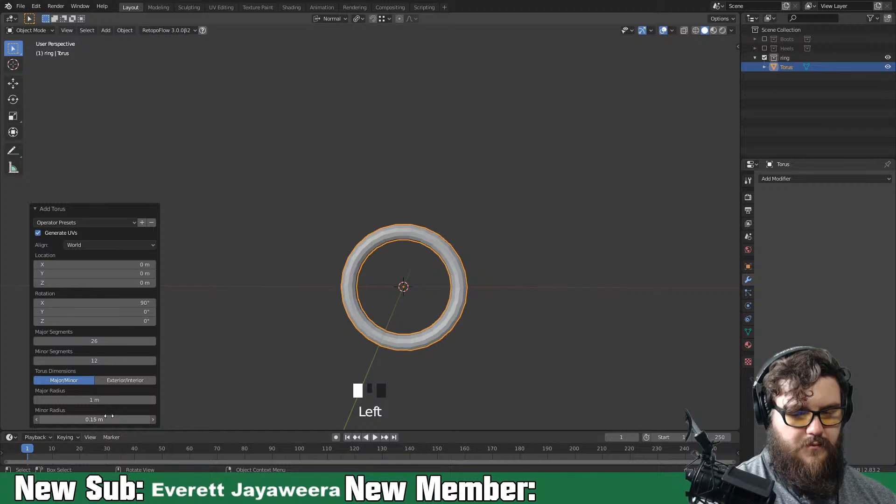
# Open the torus mesh for editing in the front orthographic view
pyautogui.moveTo(460, 329)
pyautogui.mouseDown(button='middle')
pyautogui.moveTo(491, 326)
pyautogui.moveTo(463, 332)
pyautogui.mouseUp(button='middle')
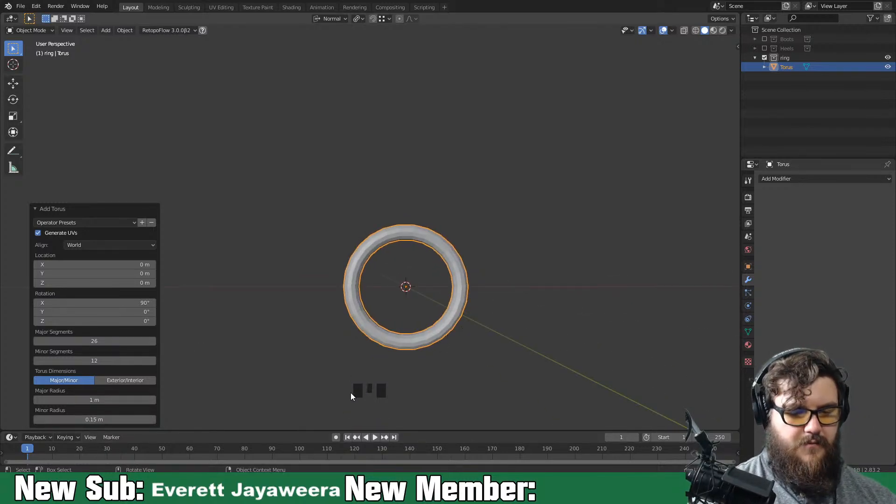
pyautogui.press('KP_1')
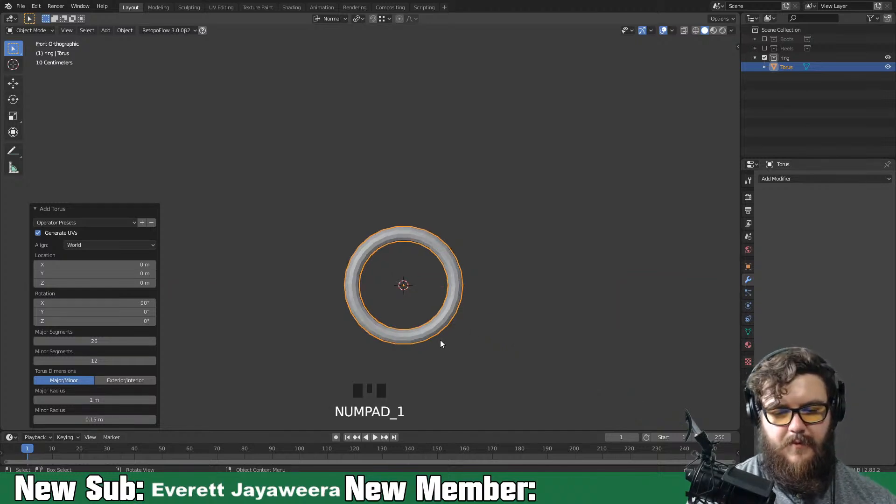
pyautogui.press('Tab')
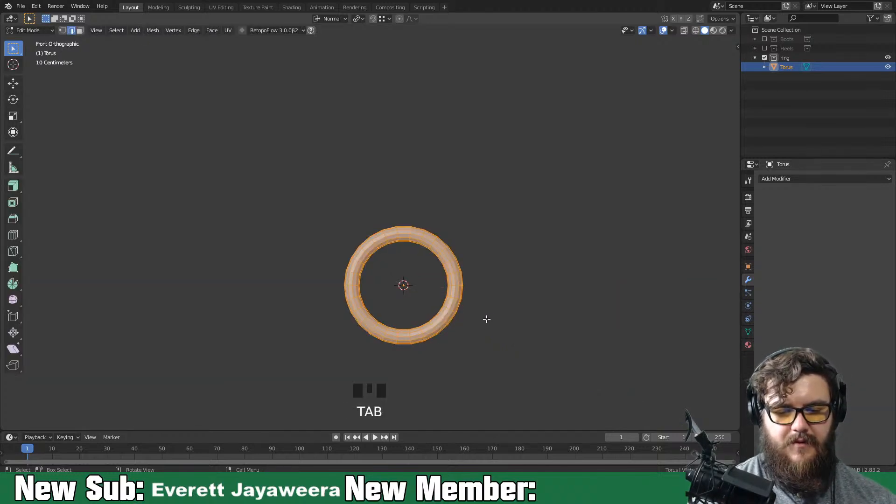
pyautogui.press('s')
pyautogui.press('x')
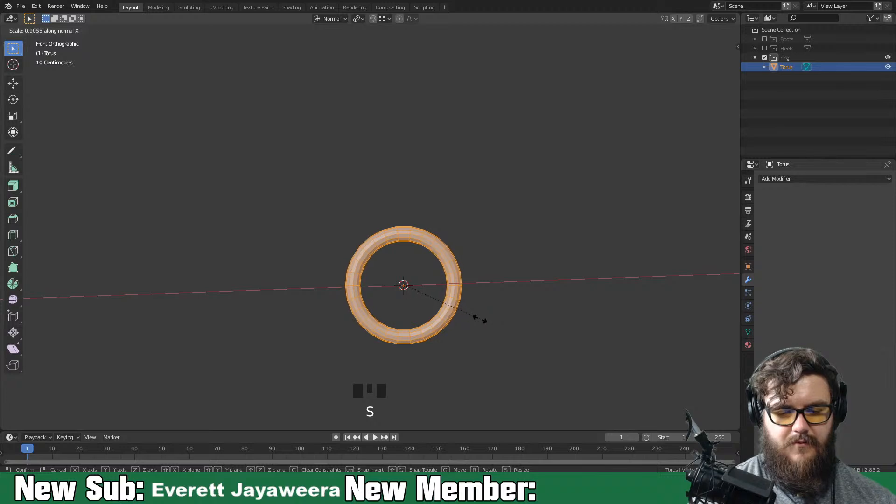
pyautogui.rightClick(442, 314)
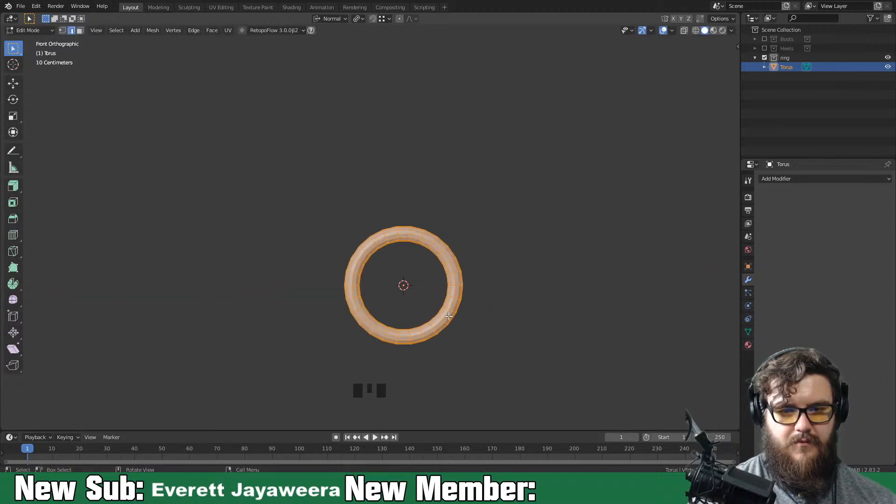
# Set the transform orientation to Global and scale the whole torus along X by a factor of about 0.98
pyautogui.click(343, 20)
pyautogui.click(294, 48)
pyautogui.press('s')
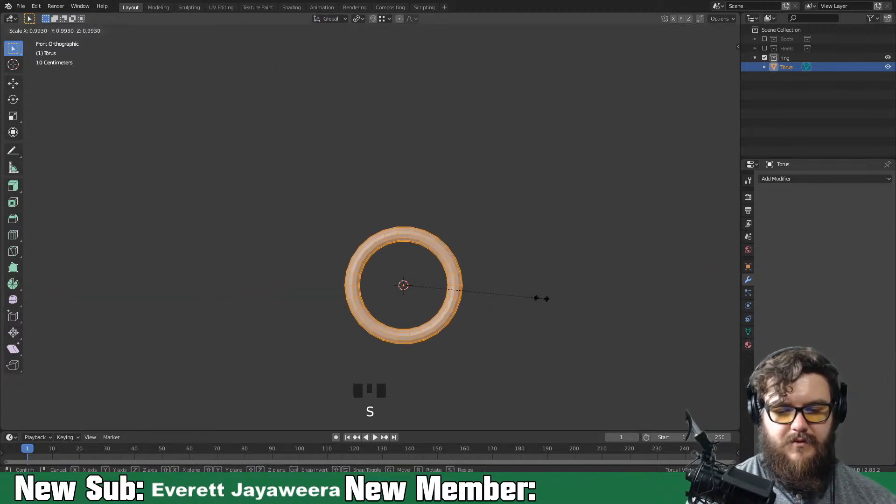
pyautogui.press('x')
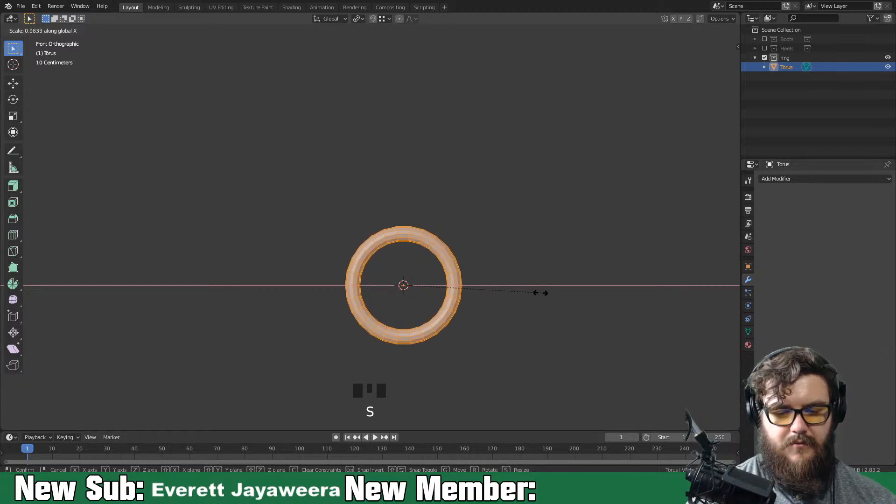
pyautogui.click(542, 292)
# Widen a face loop near the torus's top along global Y by about 2.05, using proportional editing with a size of 1.33
pyautogui.moveTo(513, 321); pyautogui.dragTo(506, 302, button='middle')
pyautogui.moveTo(486, 308); pyautogui.dragTo(401, 291, button='middle')
pyautogui.press('3')
pyautogui.keyDown('alt'); pyautogui.click(384, 264); pyautogui.keyUp('alt')
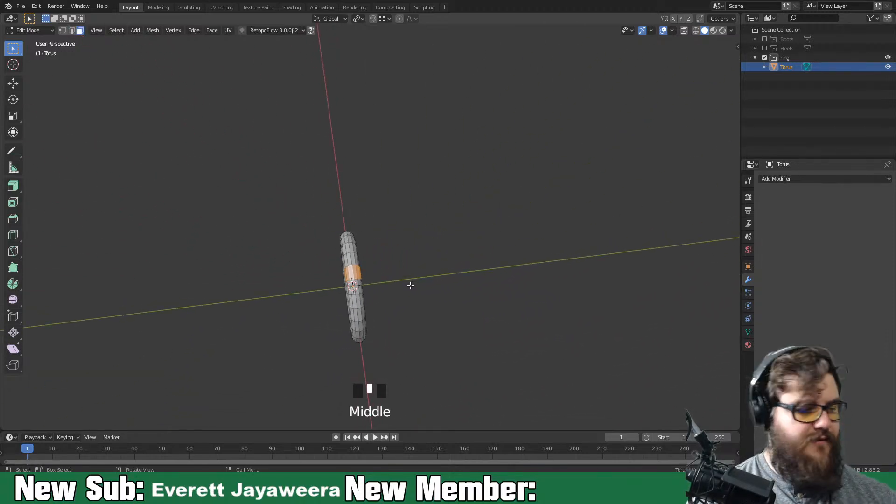
pyautogui.press('o')
pyautogui.press('s')
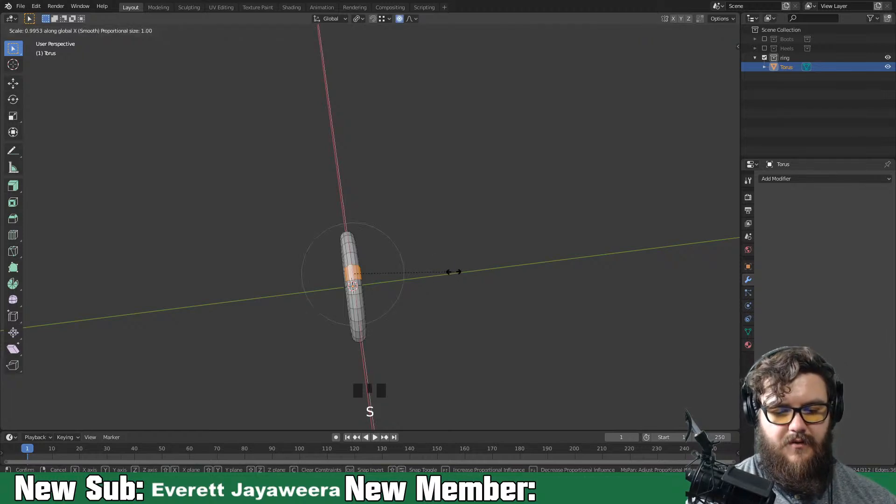
pyautogui.press('y')
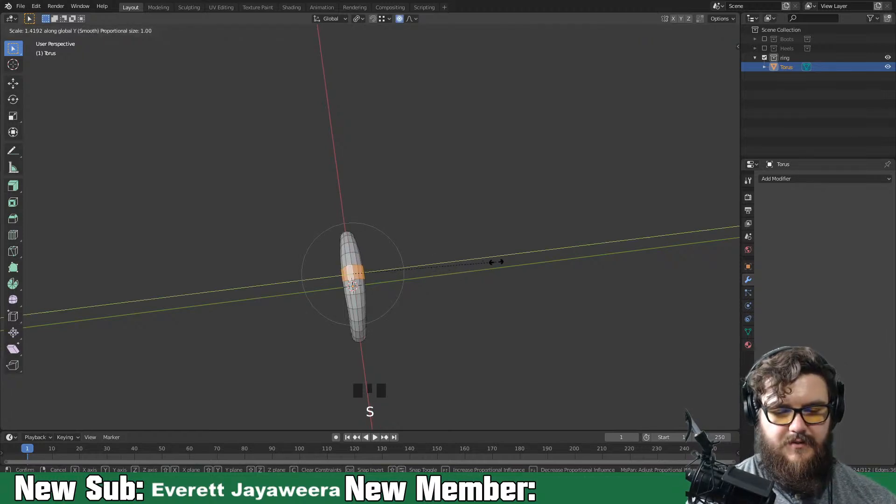
pyautogui.scroll(-2, 504, 263)
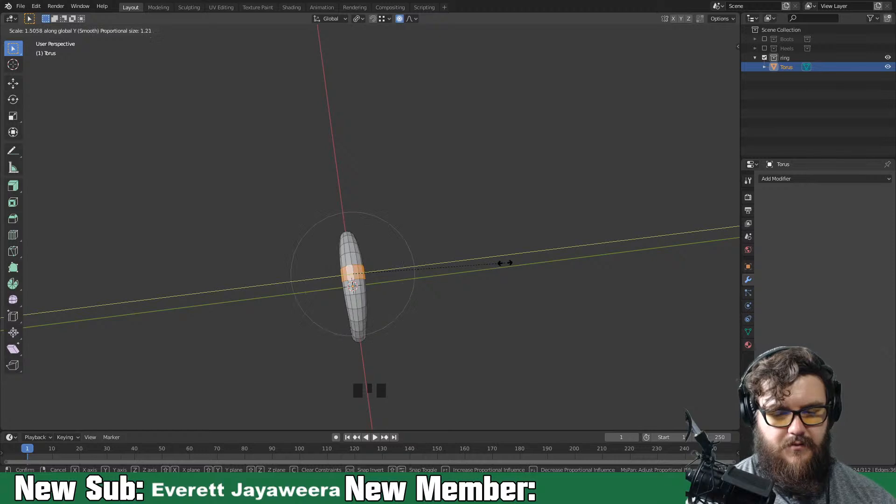
pyautogui.scroll(-1, 553, 248)
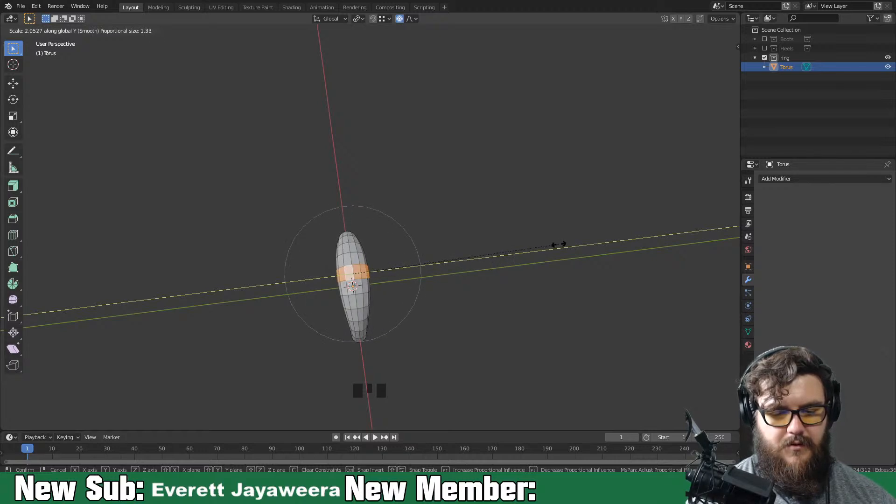
pyautogui.click(562, 243)
# Undo the Y-axis widening and the selection of the off-center face loop
pyautogui.moveTo(448, 300); pyautogui.dragTo(543, 232, button='middle')
pyautogui.hotkey('ctrl', 'z')
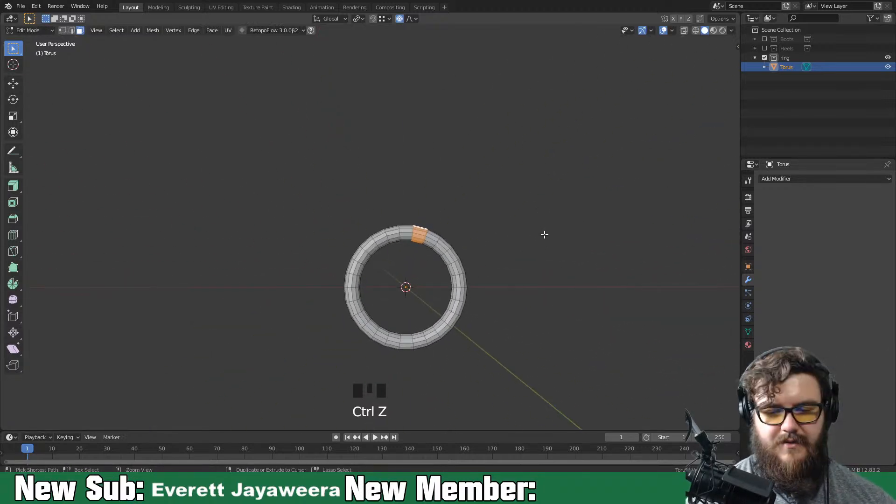
pyautogui.hotkey('ctrl', 'z')
pyautogui.hotkey('ctrl', 'z')
pyautogui.hotkey('ctrl', 'z')
# Widen the face loop at the torus's top center along global Y, using proportional editing with a size of 1.61
pyautogui.press('KP_7')
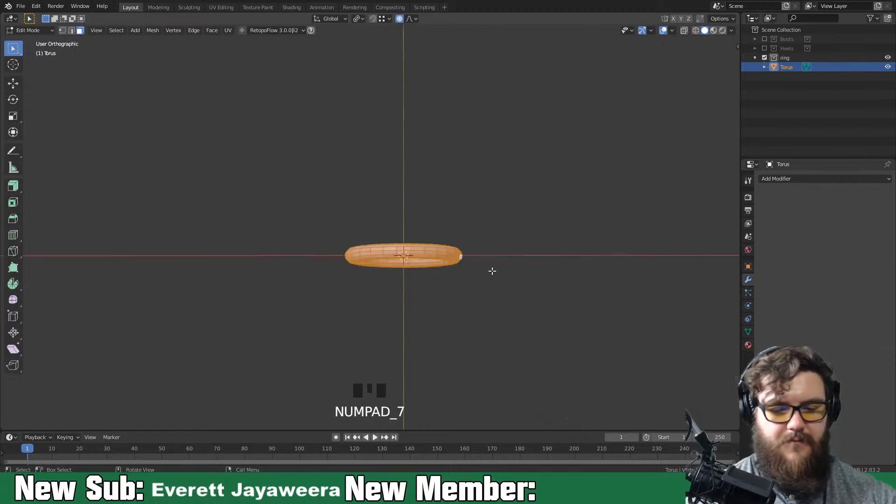
pyautogui.keyDown('alt'); pyautogui.click(404, 252); pyautogui.keyUp('alt')
pyautogui.press('s')
pyautogui.press('y')
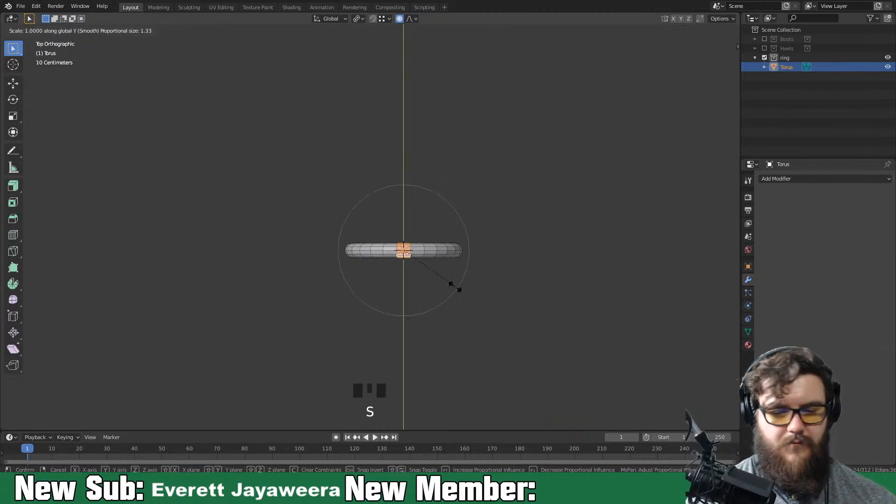
pyautogui.scroll(-2, 525, 330)
pyautogui.click(525, 330)
pyautogui.moveTo(526, 326); pyautogui.dragTo(570, 290, button='middle')
pyautogui.keyDown('shift'); pyautogui.moveTo(485, 304); pyautogui.dragTo(452, 329, button='middle'); pyautogui.keyUp('shift')
# Select the edge at the center of the band's widened top and snap the 3D cursor to it
pyautogui.press('3')
pyautogui.moveTo(386, 245); pyautogui.dragTo(377, 280, button='middle')
pyautogui.press('2')
pyautogui.click(373, 258)
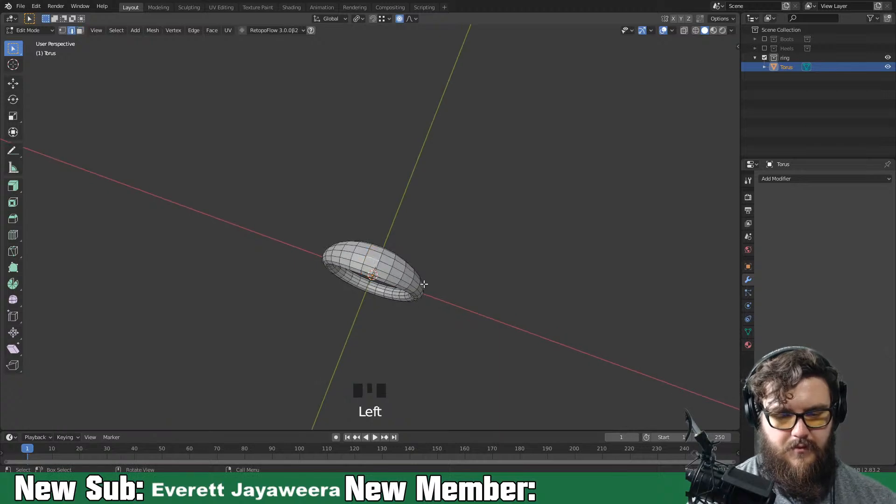
pyautogui.hotkey('shift', 'a')
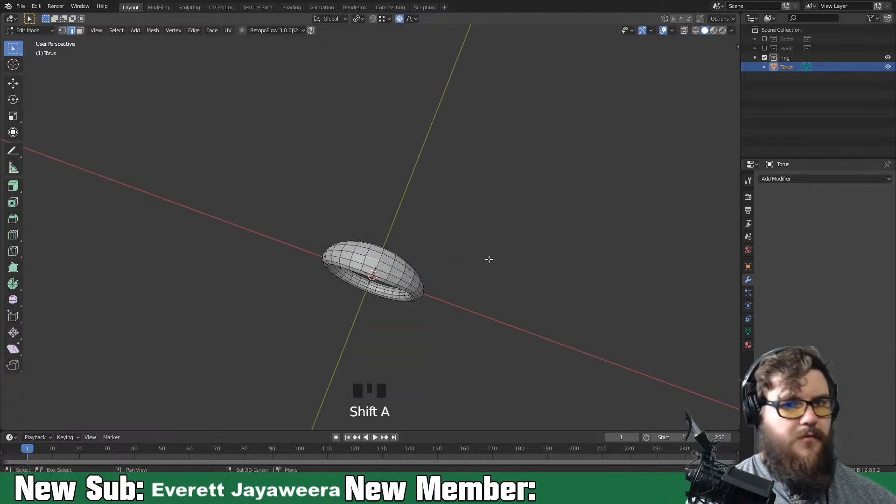
pyautogui.hotkey('shift', 's')
pyautogui.click(497, 318)
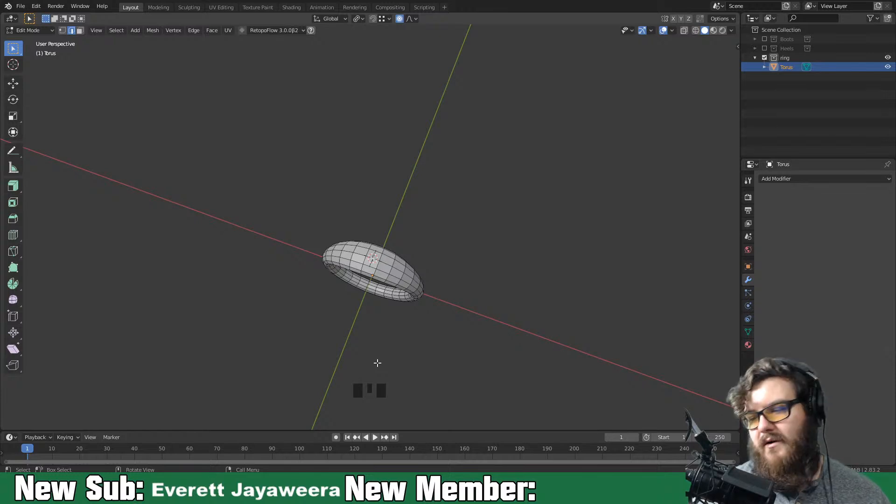
# Add a 4-vertex cylinder to the mesh at the 3D cursor on top of the ring
pyautogui.moveTo(457, 261)
pyautogui.mouseDown(button='middle')
pyautogui.moveTo(498, 276)
pyautogui.moveTo(572, 230)
pyautogui.moveTo(483, 243)
pyautogui.moveTo(430, 268)
pyautogui.moveTo(458, 255)
pyautogui.mouseUp(button='middle')
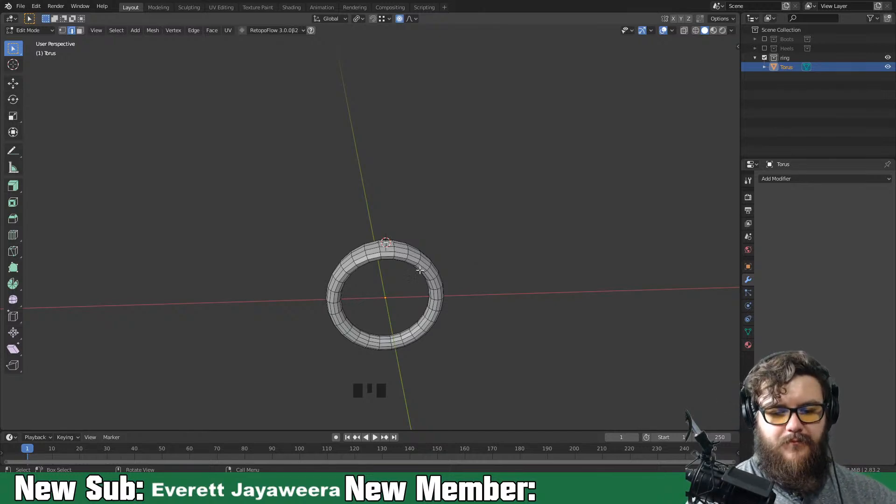
pyautogui.moveTo(448, 276); pyautogui.dragTo(550, 320, button='middle')
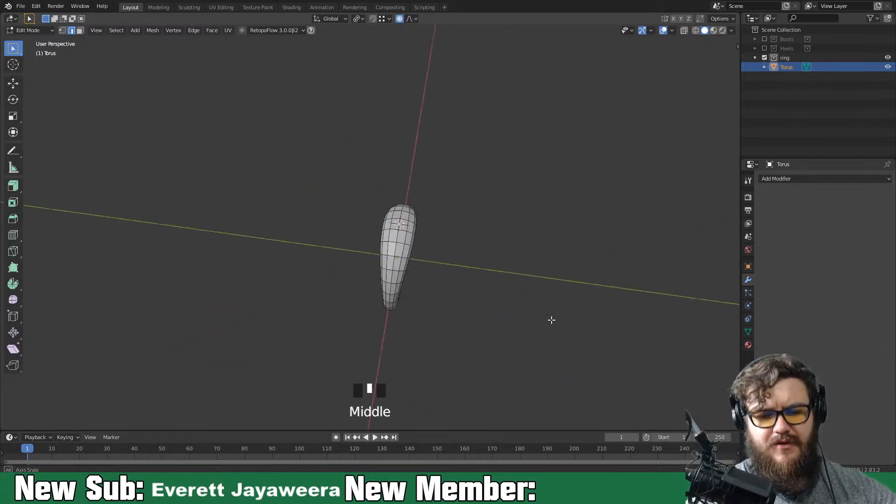
pyautogui.moveTo(444, 293)
pyautogui.mouseDown(button='middle')
pyautogui.moveTo(479, 291)
pyautogui.moveTo(444, 274)
pyautogui.moveTo(444, 292)
pyautogui.mouseUp(button='middle')
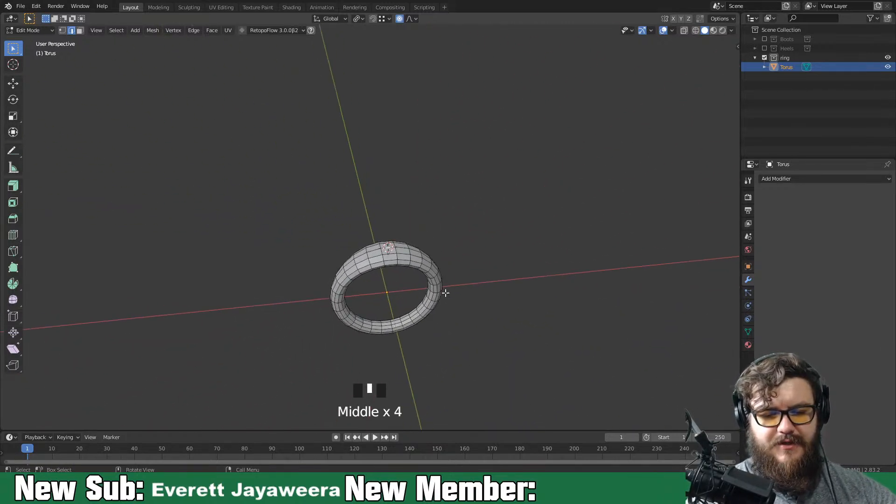
pyautogui.hotkey('shift', 'a')
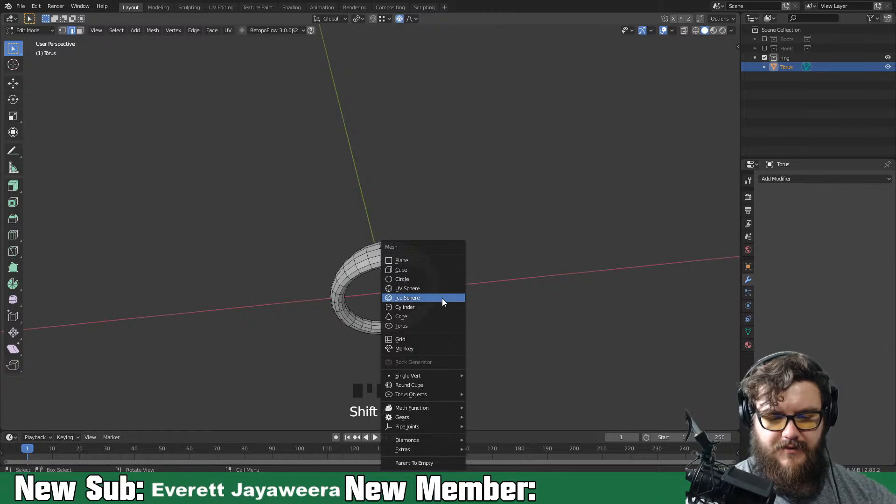
pyautogui.click(442, 306)
pyautogui.moveTo(469, 303); pyautogui.dragTo(514, 304, button='middle')
pyautogui.scroll(6, 433, 288)
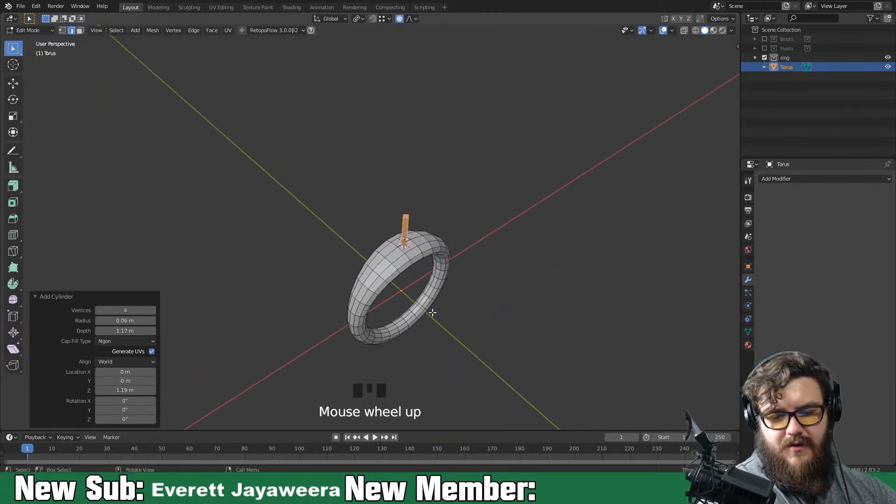
# Set the new cylinder's radius to 0.09 m and its depth to 0.12 m
pyautogui.keyDown('shift'); pyautogui.moveTo(432, 289); pyautogui.dragTo(372, 270, button='middle'); pyautogui.keyUp('shift')
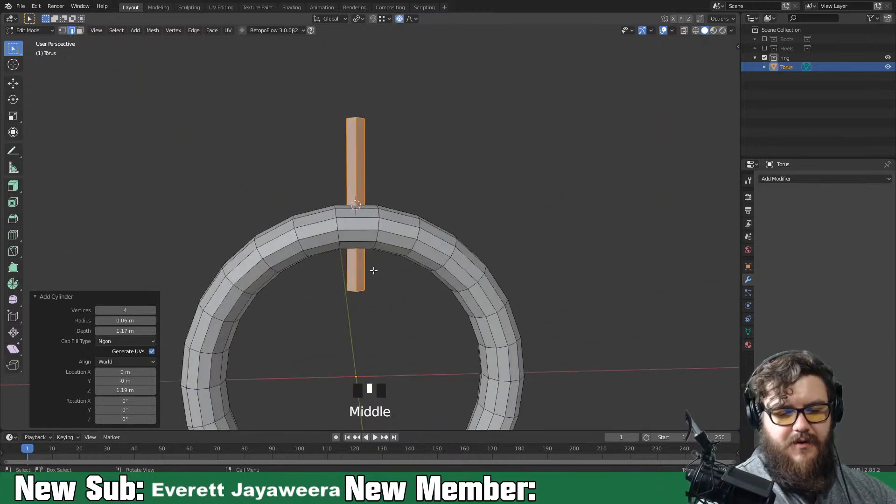
pyautogui.moveTo(138, 330); pyautogui.dragTo(96, 337)
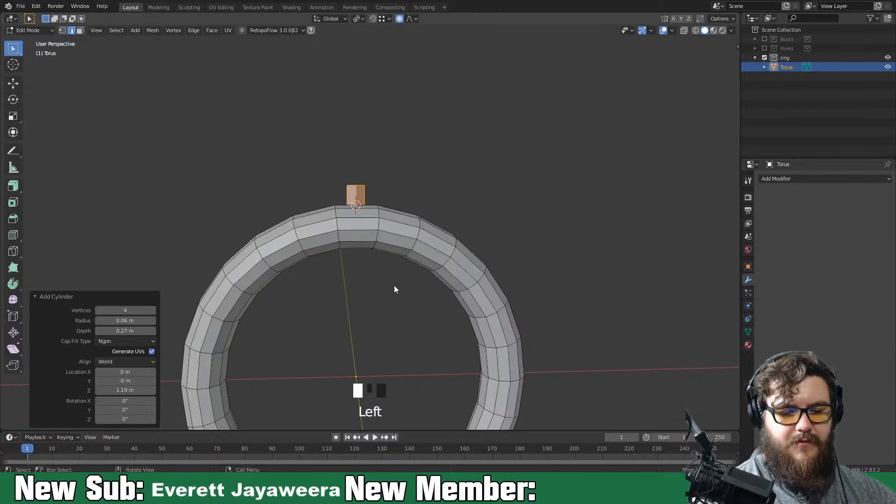
pyautogui.moveTo(288, 320); pyautogui.dragTo(170, 307, button='middle')
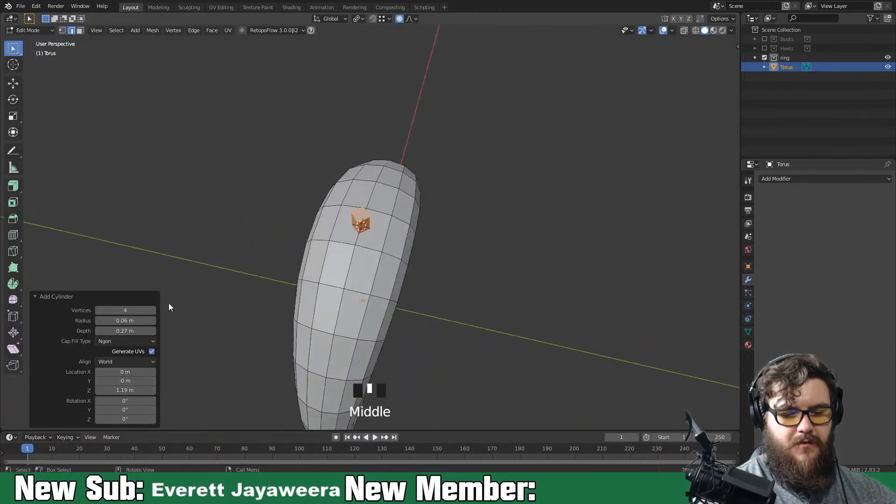
pyautogui.moveTo(125, 321); pyautogui.dragTo(132, 321)
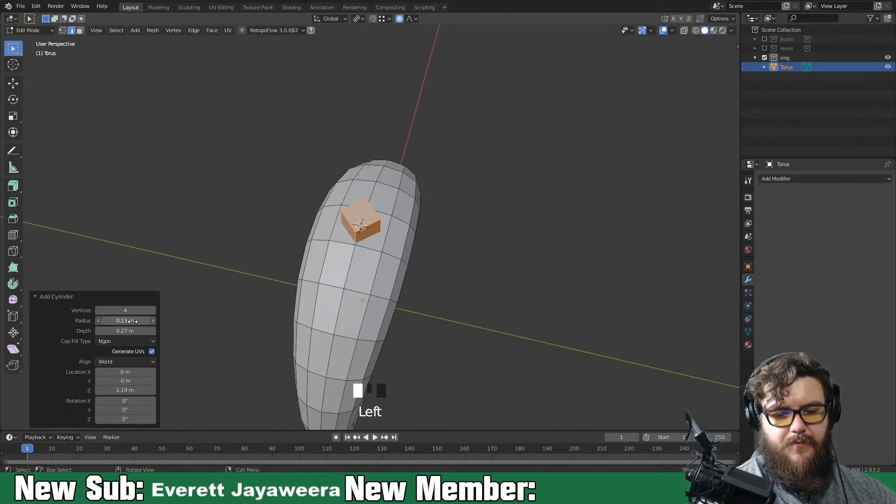
pyautogui.moveTo(224, 327); pyautogui.dragTo(294, 328, button='middle')
pyautogui.moveTo(130, 320)
pyautogui.mouseDown()
pyautogui.moveTo(121, 321)
pyautogui.moveTo(134, 321)
pyautogui.moveTo(129, 330)
pyautogui.mouseUp()
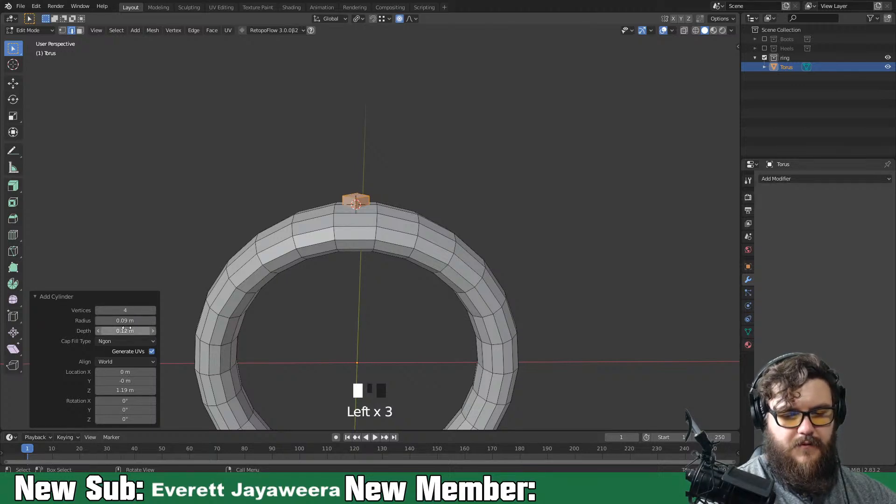
# In wireframe shading, turn off proportional editing and raise the cylinder's bottom face about 0.038 m along global Z
pyautogui.moveTo(354, 229); pyautogui.dragTo(356, 272, button='middle')
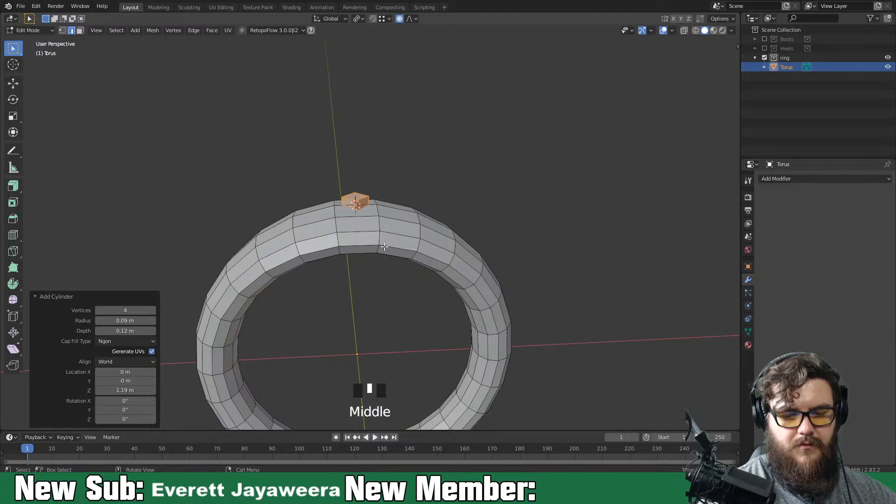
pyautogui.press('z')
pyautogui.moveTo(378, 247)
pyautogui.mouseDown(button='middle')
pyautogui.moveTo(358, 220)
pyautogui.moveTo(368, 233)
pyautogui.mouseUp(button='middle')
pyautogui.press('3')
pyautogui.click(365, 229)
pyautogui.press('g')
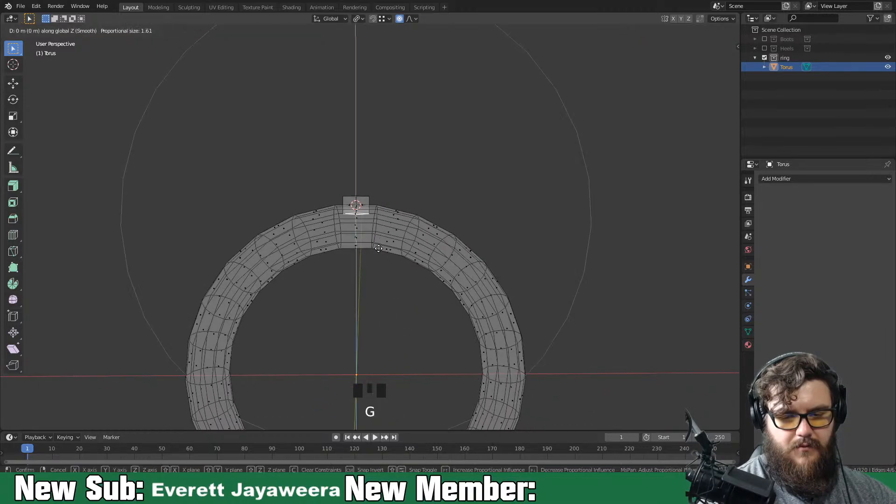
pyautogui.rightClick(378, 243)
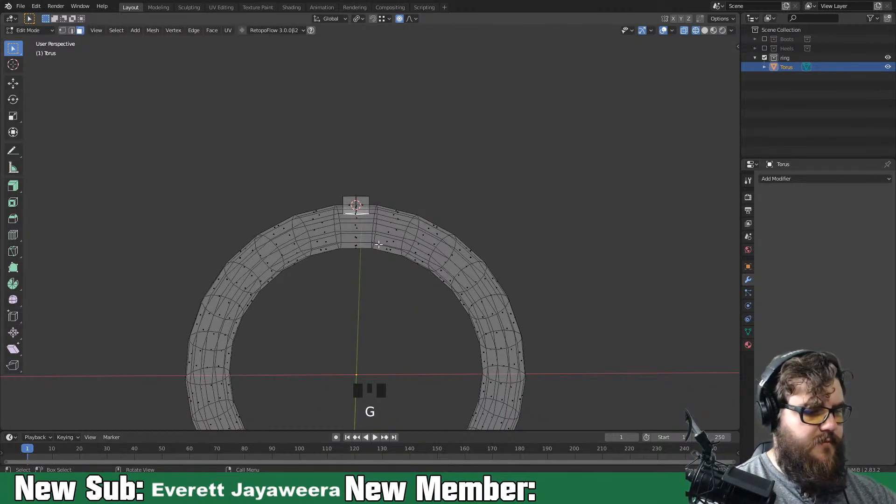
pyautogui.press('o')
pyautogui.click(413, 20)
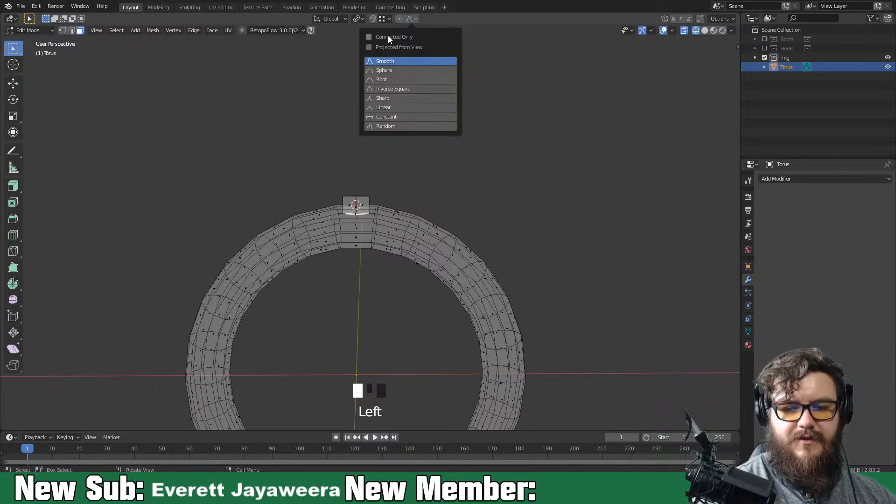
pyautogui.press('g')
pyautogui.press('z')
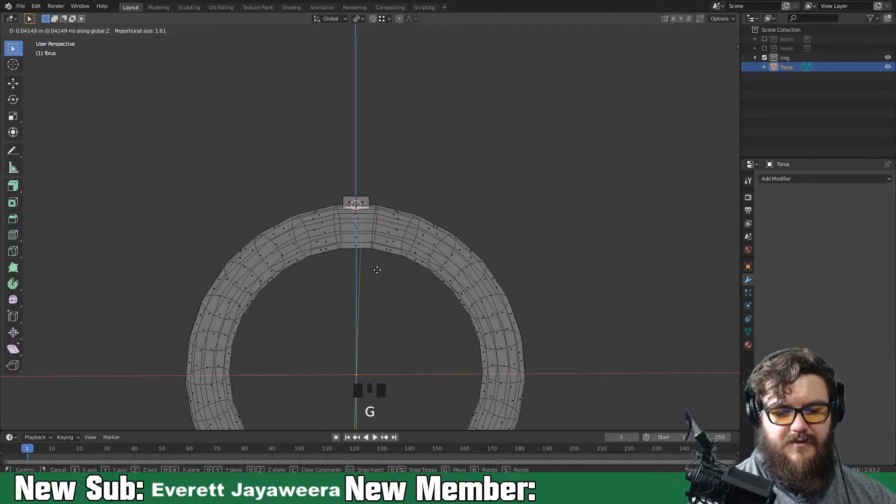
pyautogui.click(387, 270)
pyautogui.moveTo(390, 270); pyautogui.dragTo(399, 293, button='middle')
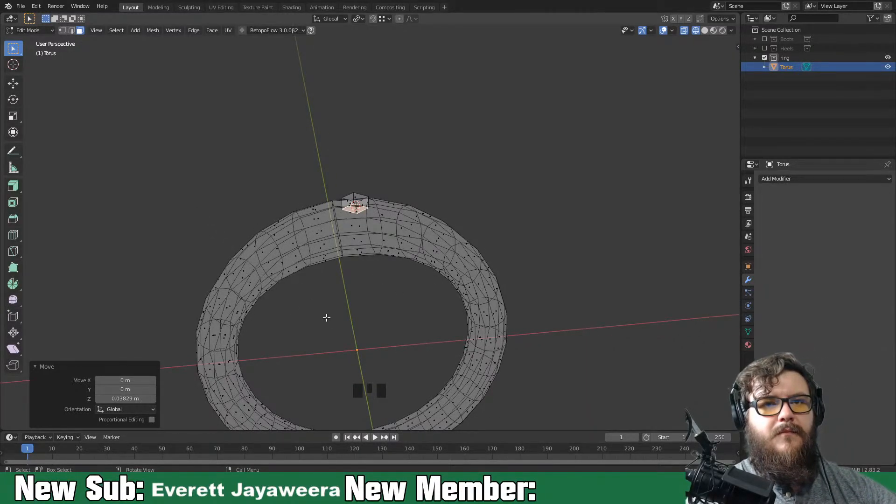
# Return to solid shading and extrude the small block's top face slightly upward to add a second tier
pyautogui.moveTo(334, 314); pyautogui.dragTo(378, 285, button='middle')
pyautogui.click(705, 30)
pyautogui.click(371, 194)
pyautogui.moveTo(371, 194); pyautogui.dragTo(437, 227, button='middle')
pyautogui.press('e')
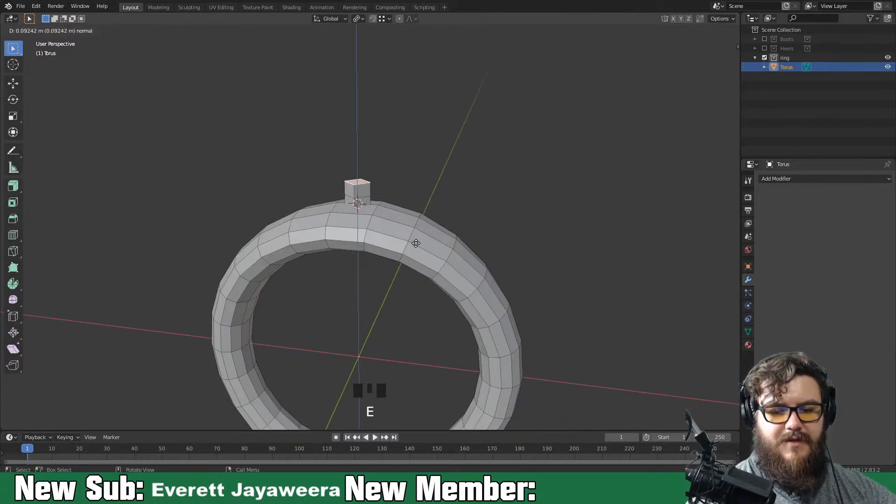
pyautogui.click(416, 248)
# Select the loop of side faces around the block's upper tier
pyautogui.press('3')
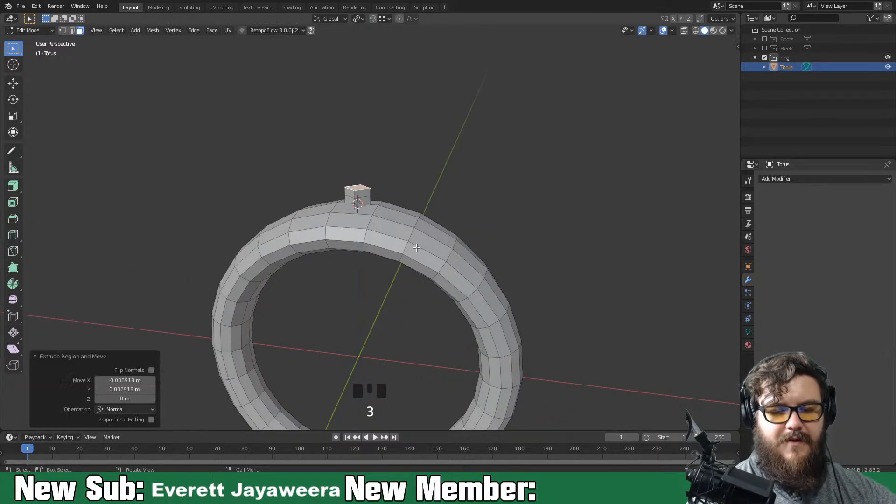
pyautogui.keyDown('alt'); pyautogui.click(354, 194); pyautogui.keyUp('alt')
pyautogui.moveTo(402, 241); pyautogui.dragTo(418, 237, button='middle')
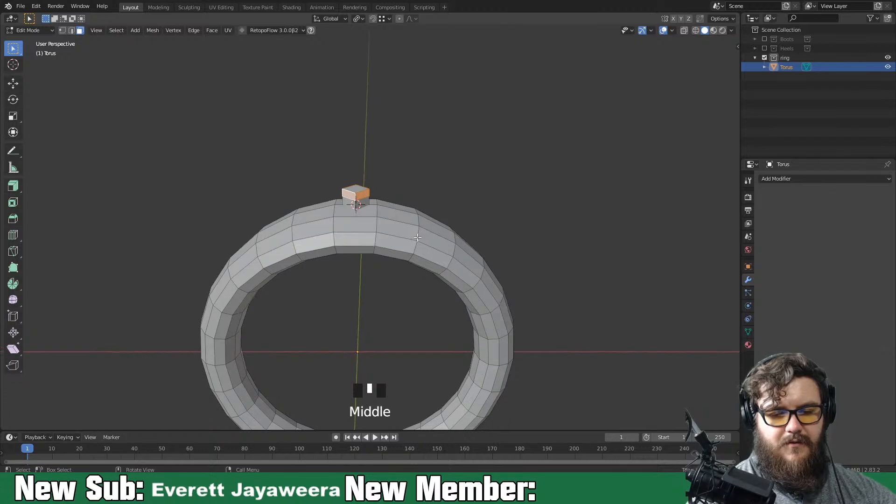
pyautogui.press('e')
pyautogui.rightClick(415, 239)
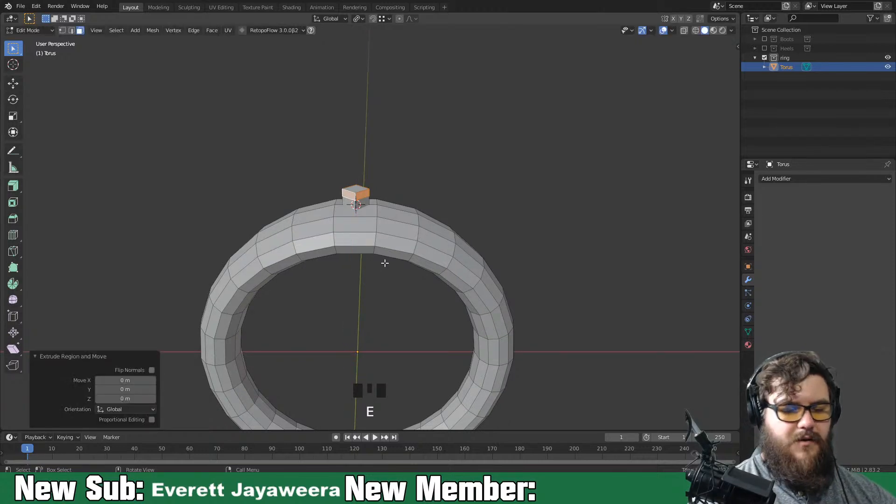
pyautogui.hotkey('ctrl', 'z')
# Extrude the upper tier's side faces outward along their normals with an offset of -0.125 m, forming a square plate
pyautogui.click(13, 186)
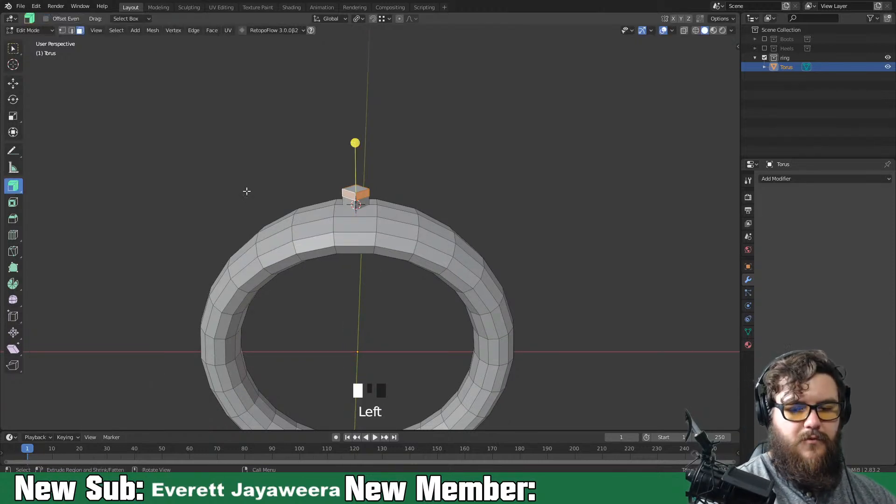
pyautogui.moveTo(356, 143); pyautogui.dragTo(359, 135)
pyautogui.moveTo(359, 205); pyautogui.dragTo(475, 272, button='middle')
# Add two centered loop cuts through the square plate, crossing each other in both directions
pyautogui.hotkey('ctrl', 'r')
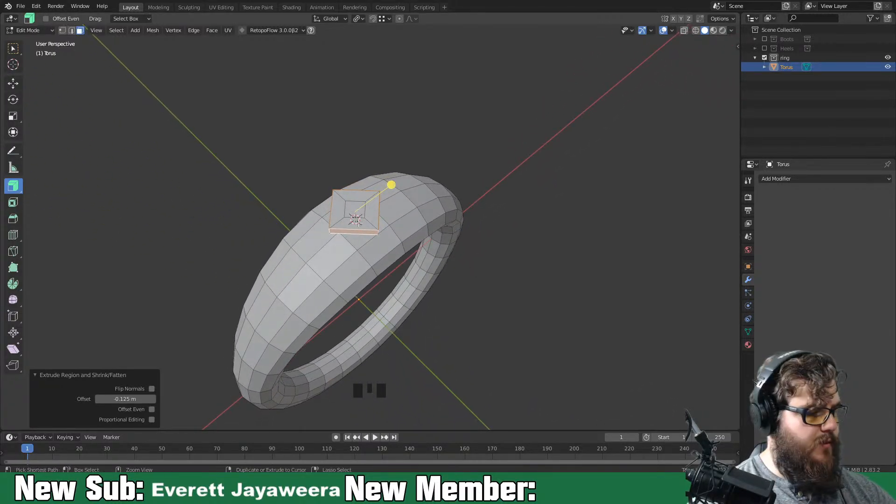
pyautogui.click(355, 222)
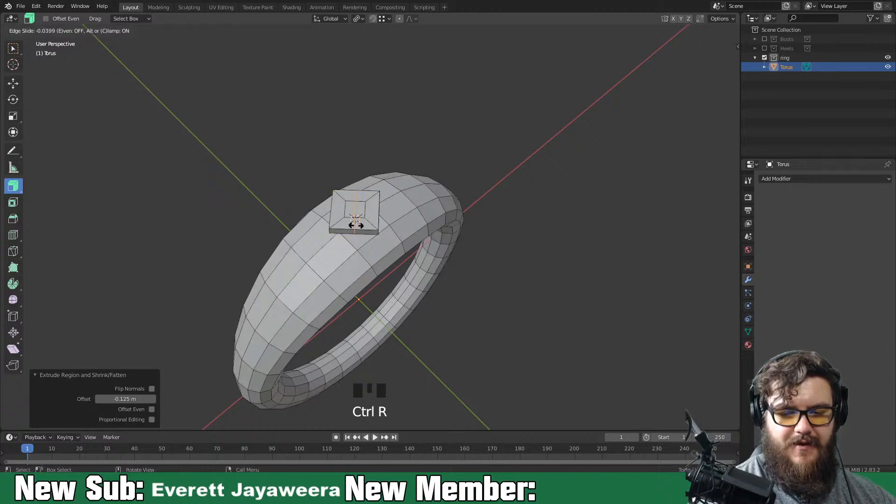
pyautogui.rightClick(355, 221)
pyautogui.moveTo(356, 222); pyautogui.dragTo(367, 202, button='middle')
pyautogui.hotkey('ctrl', 'r')
pyautogui.moveTo(377, 219); pyautogui.dragTo(587, 186, button='middle')
# Select the short vertical edges at the middle of the plate's four outer sides
pyautogui.moveTo(392, 254); pyautogui.dragTo(410, 213, button='middle')
pyautogui.keyDown('shift'); pyautogui.click(407, 217); pyautogui.keyUp('shift')
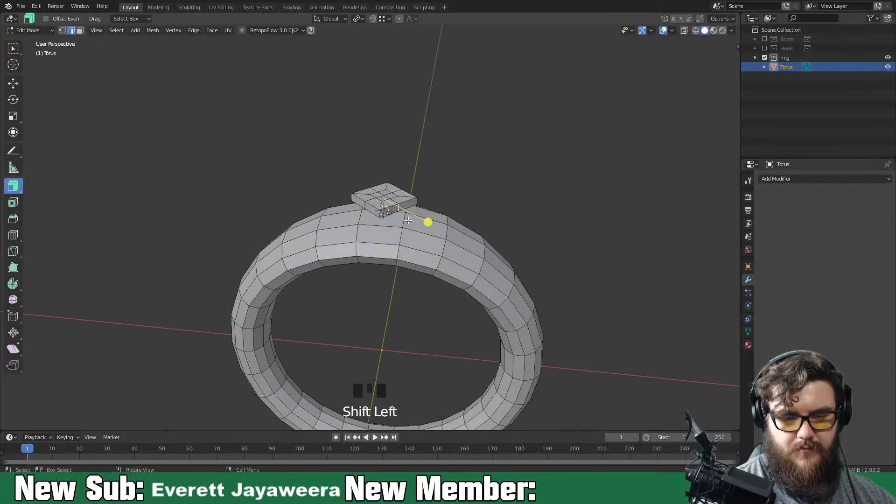
pyautogui.press('w')
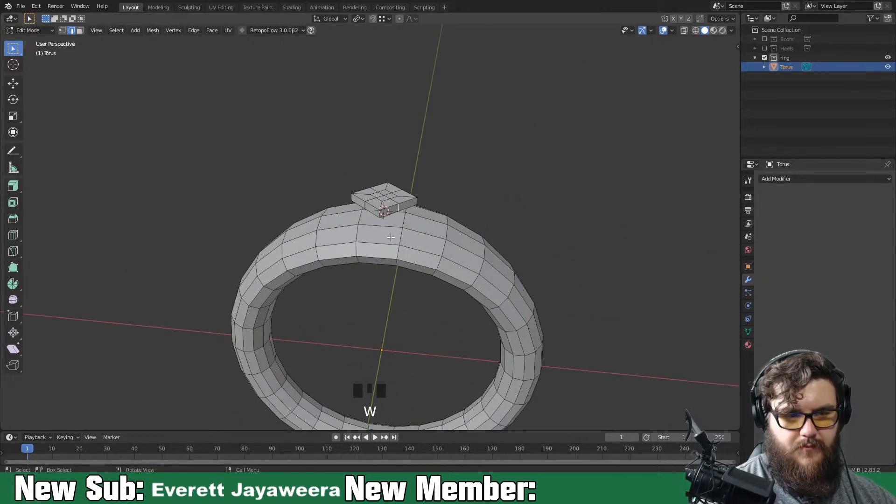
pyautogui.keyDown('shift'); pyautogui.click(362, 208); pyautogui.keyUp('shift')
pyautogui.keyDown('shift'); pyautogui.click(365, 206); pyautogui.keyUp('shift')
pyautogui.keyDown('shift'); pyautogui.click(365, 206); pyautogui.keyUp('shift')
pyautogui.keyDown('shift'); pyautogui.click(364, 206); pyautogui.keyUp('shift')
pyautogui.moveTo(446, 203); pyautogui.dragTo(327, 178, button='middle')
pyautogui.keyDown('shift'); pyautogui.click(377, 209); pyautogui.keyUp('shift')
pyautogui.moveTo(377, 209); pyautogui.dragTo(436, 252, button='middle')
# Push the selected side edges outward with Push/Pull at a distance of -0.053, giving the plate an octagonal outline
pyautogui.click(17, 334)
pyautogui.moveTo(17, 333); pyautogui.dragTo(61, 355)
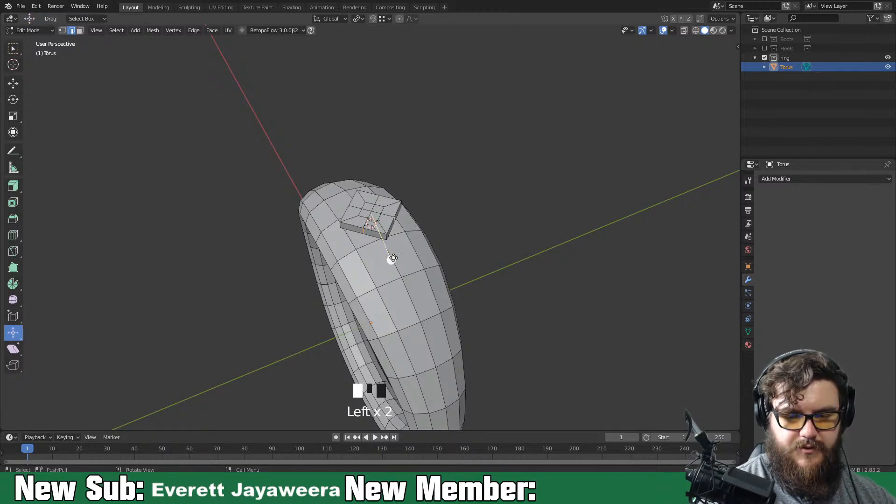
pyautogui.moveTo(394, 262); pyautogui.dragTo(397, 267)
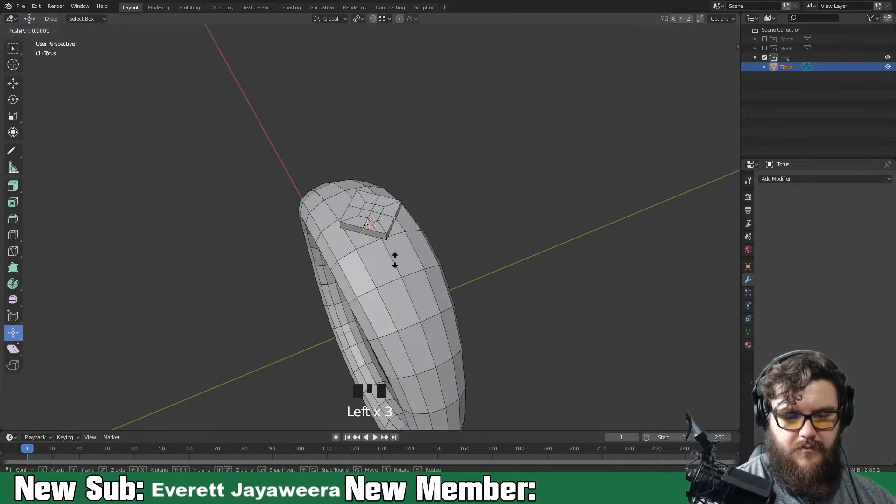
pyautogui.moveTo(394, 256); pyautogui.dragTo(394, 257)
pyautogui.moveTo(393, 257); pyautogui.dragTo(500, 218, button='middle')
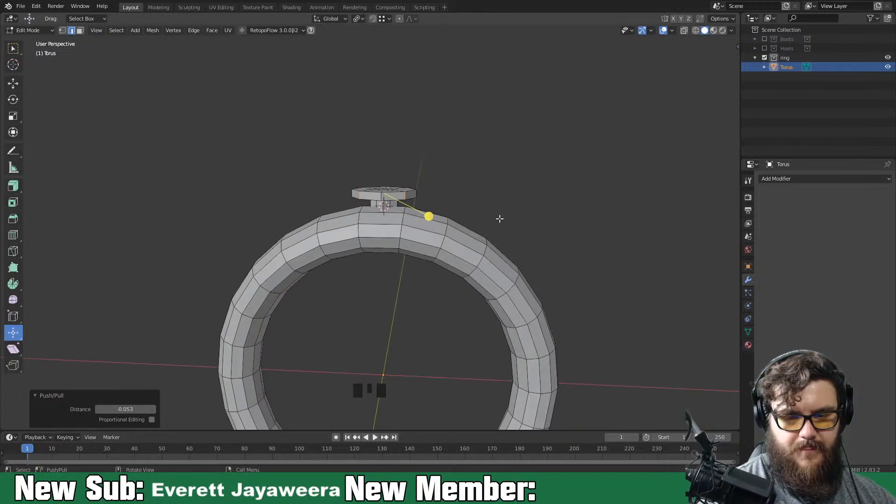
# Select the plate with its linked base and lower it about 0.044 m along global Z into the band
pyautogui.hotkey('ctrl', 'l')
pyautogui.moveTo(446, 231); pyautogui.dragTo(470, 222, button='middle')
pyautogui.press('g')
pyautogui.press('z')
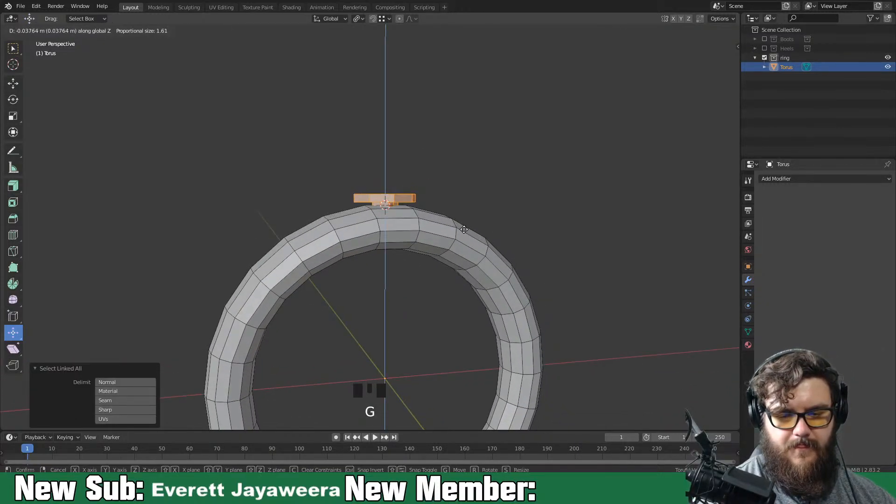
pyautogui.click(465, 230)
pyautogui.moveTo(465, 230); pyautogui.dragTo(453, 246, button='middle')
pyautogui.moveTo(459, 248); pyautogui.dragTo(378, 213, button='middle')
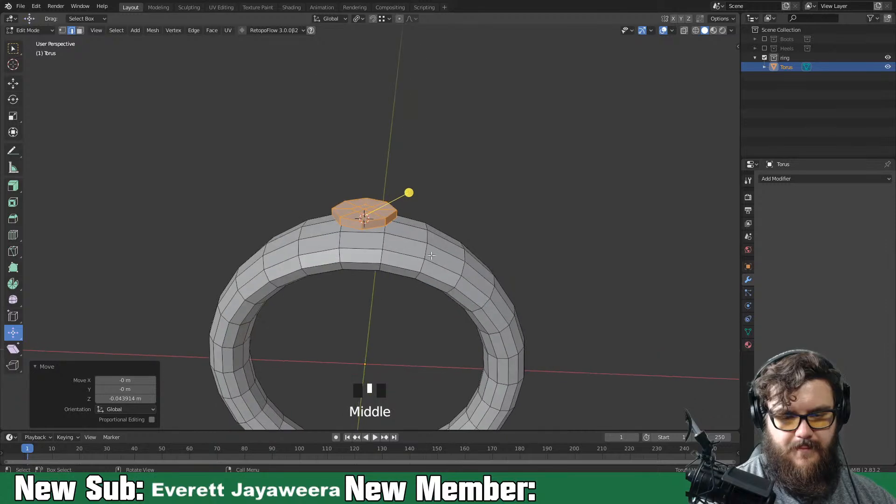
# Snap the 3D cursor to the centre vertex of the plate's top surface
pyautogui.press('3')
pyautogui.press('1')
pyautogui.click(364, 214)
pyautogui.hotkey('shift', 's')
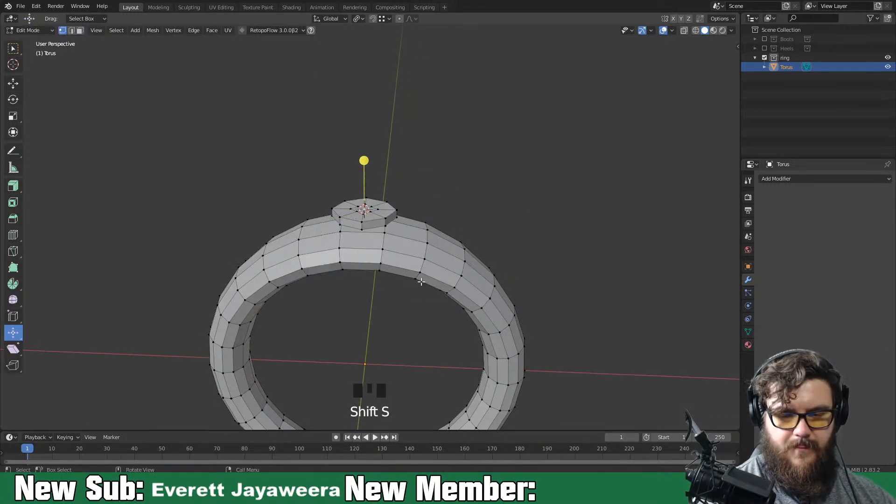
pyautogui.click(13, 48)
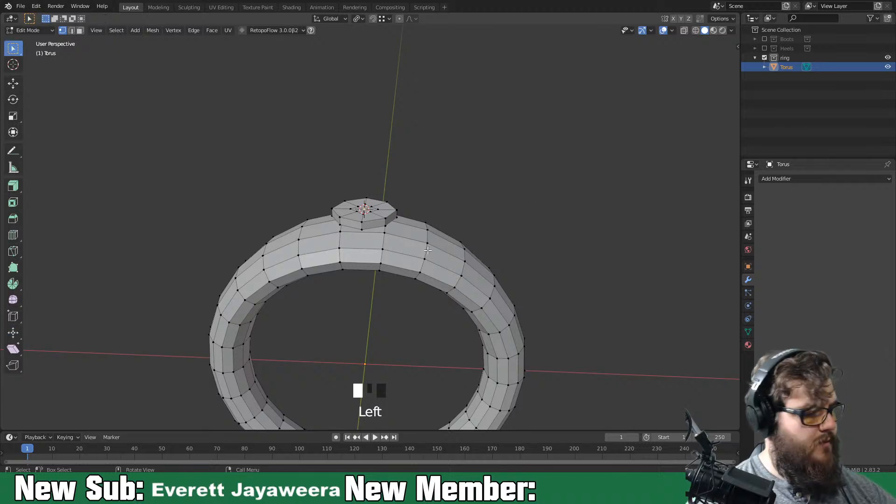
pyautogui.hotkey('shift', 's')
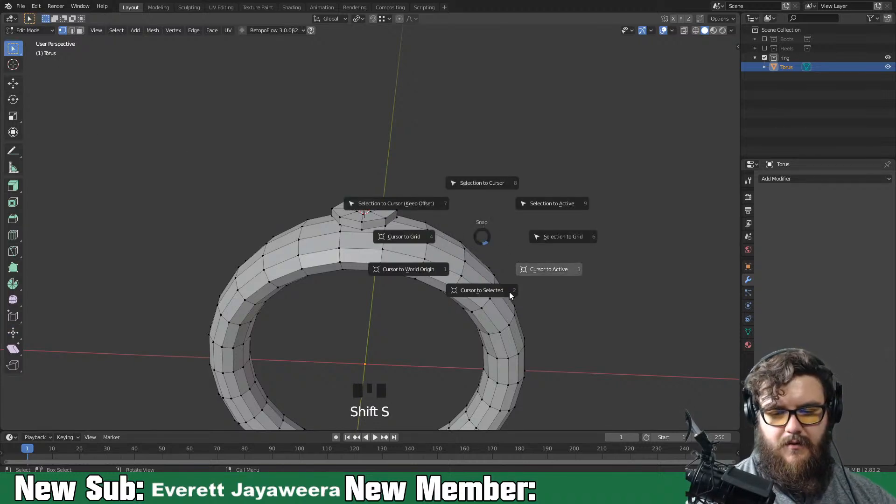
# Add a Brilliant Diamond mesh at the 3D cursor and set its table width to 0.55%
pyautogui.hotkey('shift', 'a')
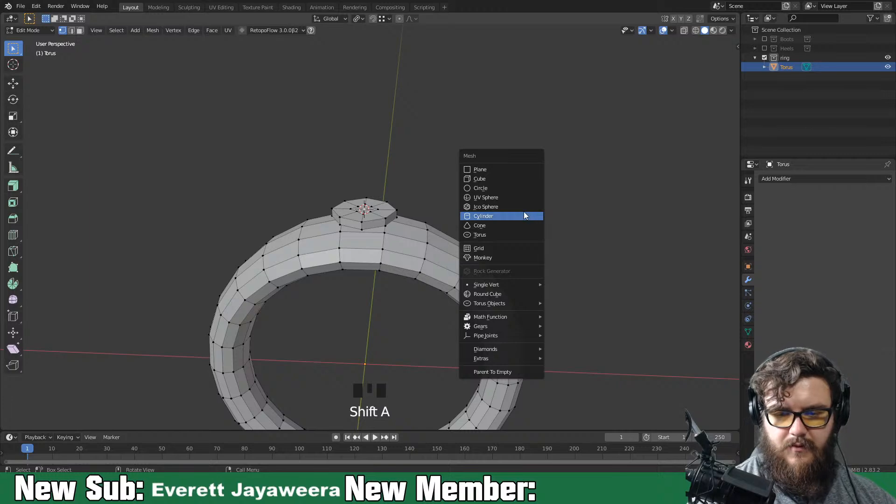
pyautogui.moveTo(526, 349)
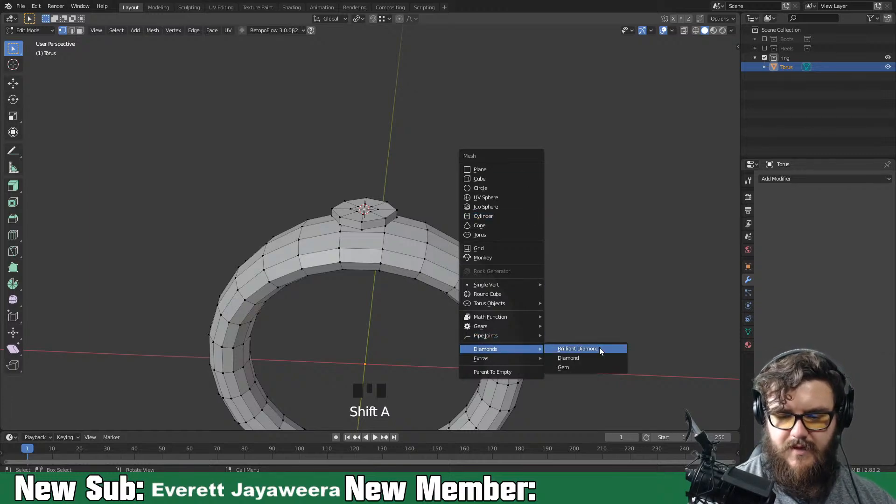
pyautogui.click(595, 348)
pyautogui.moveTo(528, 338); pyautogui.dragTo(615, 319, button='middle')
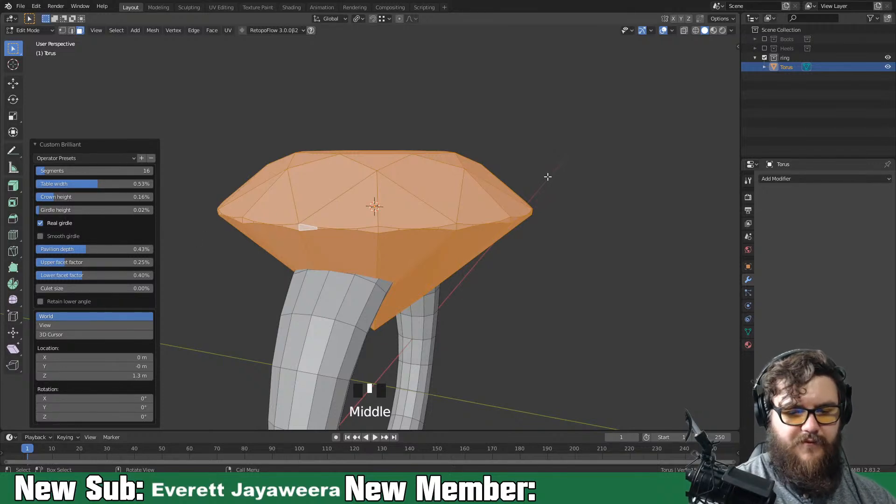
pyautogui.moveTo(101, 189)
pyautogui.mouseDown()
pyautogui.moveTo(83, 184)
pyautogui.moveTo(98, 183)
pyautogui.mouseUp()
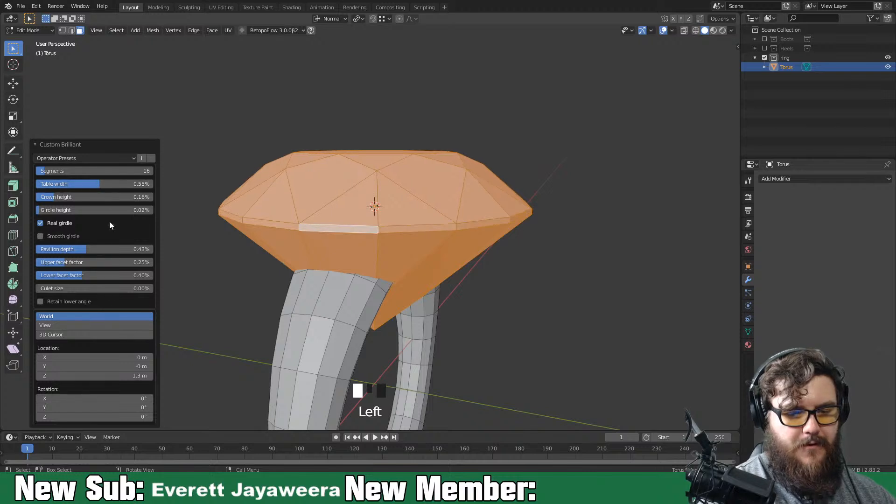
pyautogui.press('s')
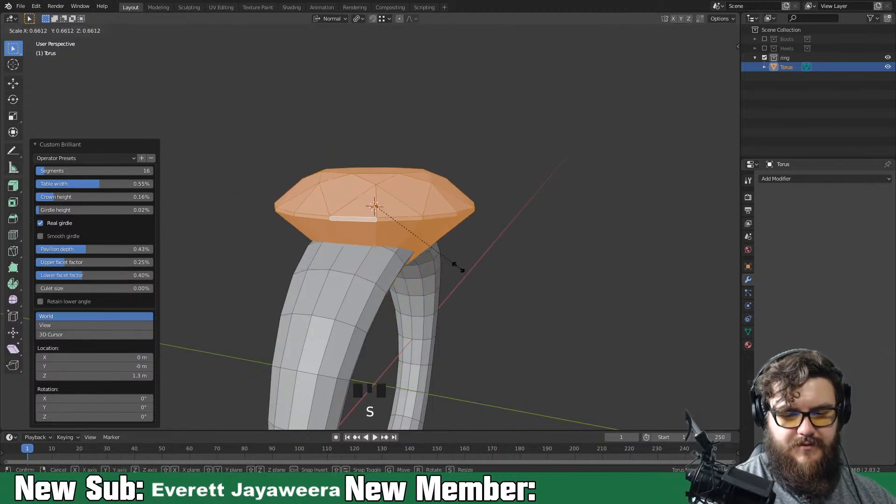
pyautogui.click(398, 249)
pyautogui.press('g')
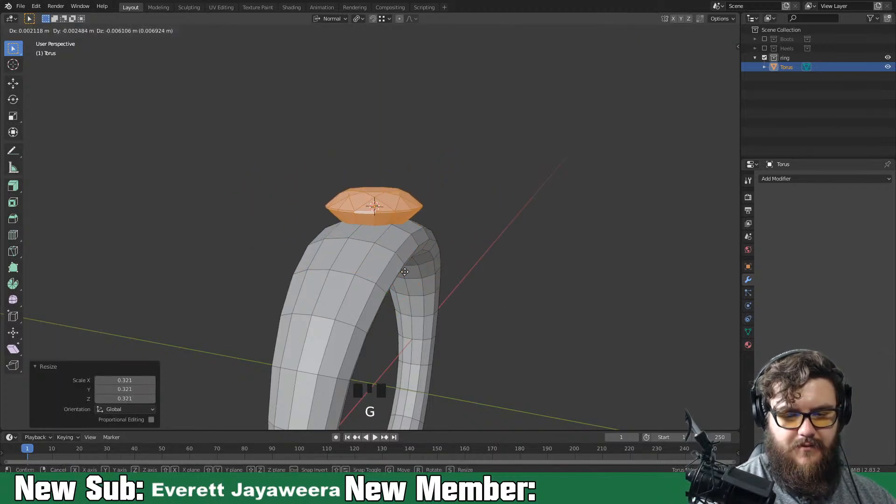
pyautogui.rightClick(422, 214)
pyautogui.hotkey('ctrl', 'z')
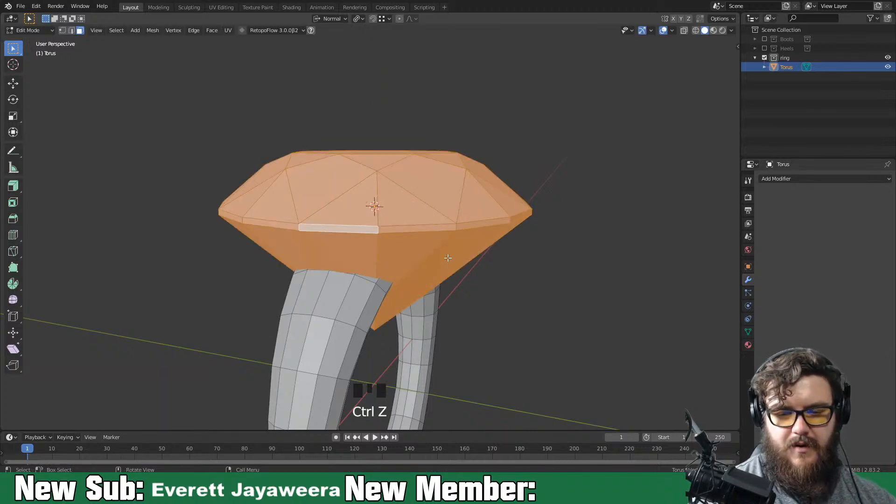
# Select the whole linked diamond, scale it to 0.330 and raise it along normal Z until it stands above the plate
pyautogui.click(459, 239)
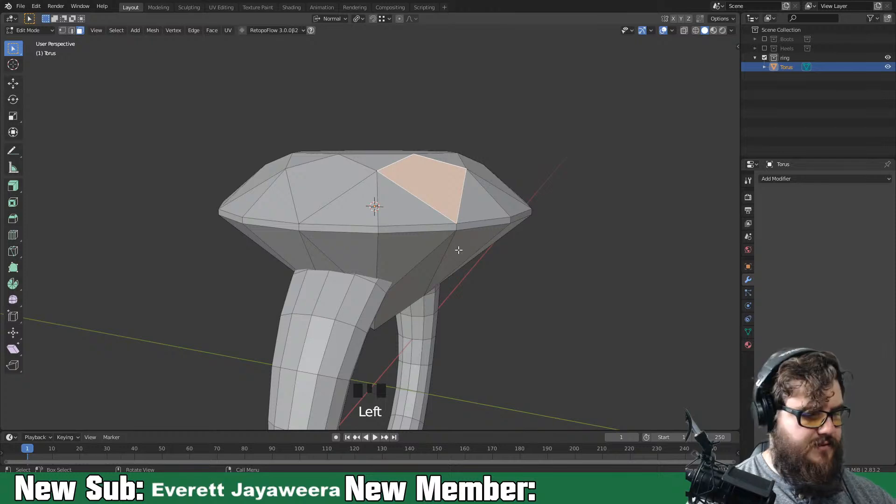
pyautogui.hotkey('ctrl', 'l')
pyautogui.press('s')
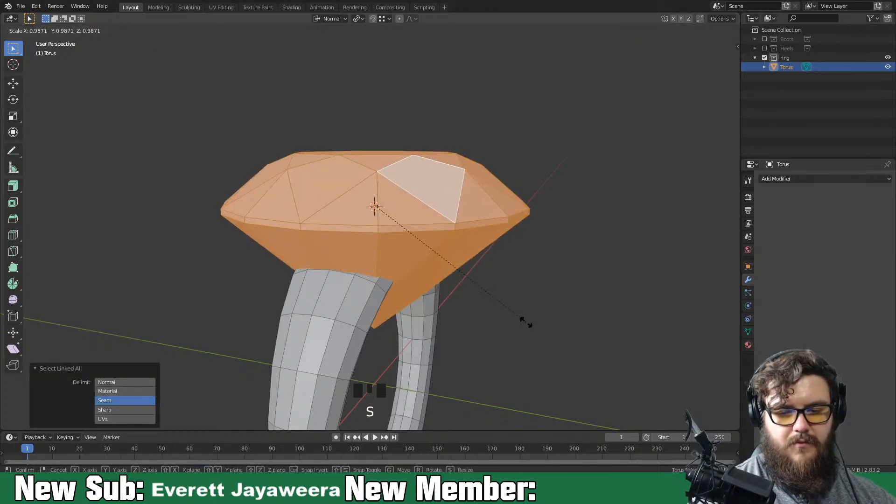
pyautogui.click(427, 250)
pyautogui.press('g')
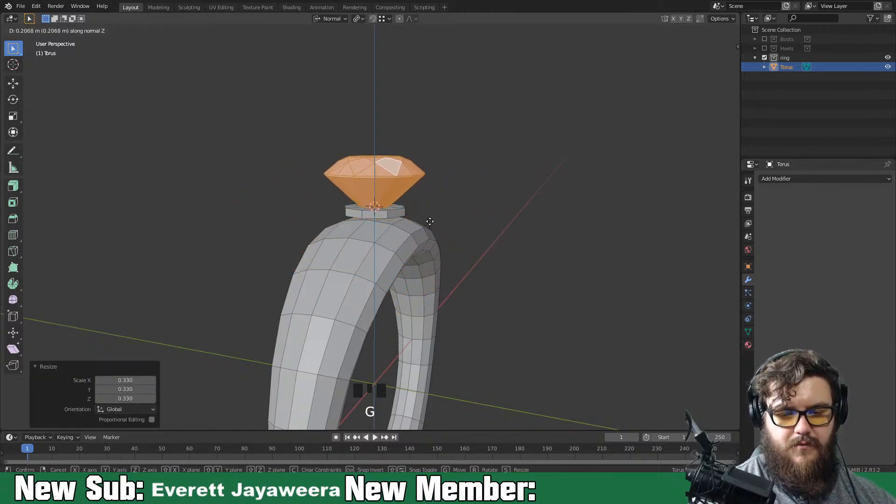
pyautogui.click(427, 214)
# Extrude four alternate side faces of the octagonal plate outward as tabs, with a shrink/fatten offset of -0.0438 m
pyautogui.moveTo(504, 250)
pyautogui.mouseDown(button='middle')
pyautogui.moveTo(337, 276)
pyautogui.moveTo(418, 255)
pyautogui.moveTo(469, 256)
pyautogui.moveTo(394, 259)
pyautogui.moveTo(513, 230)
pyautogui.moveTo(470, 244)
pyautogui.moveTo(435, 271)
pyautogui.moveTo(402, 202)
pyautogui.moveTo(389, 239)
pyautogui.moveTo(418, 242)
pyautogui.moveTo(367, 237)
pyautogui.moveTo(418, 233)
pyautogui.moveTo(498, 244)
pyautogui.mouseUp(button='middle')
pyautogui.press('3')
pyautogui.click(383, 232)
pyautogui.keyDown('shift'); pyautogui.click(381, 237); pyautogui.keyUp('shift')
pyautogui.moveTo(400, 246); pyautogui.dragTo(516, 239, button='middle')
pyautogui.keyDown('shift'); pyautogui.click(383, 231); pyautogui.keyUp('shift')
pyautogui.moveTo(392, 233); pyautogui.dragTo(492, 239, button='middle')
pyautogui.keyDown('shift'); pyautogui.click(374, 228); pyautogui.keyUp('shift')
pyautogui.moveTo(394, 241); pyautogui.dragTo(452, 250, button='middle')
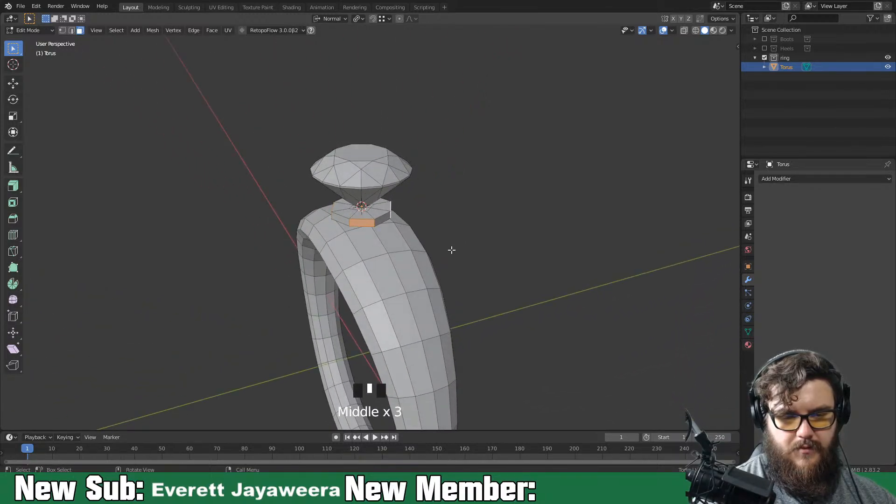
pyautogui.click(13, 185)
pyautogui.moveTo(407, 228)
pyautogui.mouseDown()
pyautogui.moveTo(418, 234)
pyautogui.moveTo(415, 229)
pyautogui.mouseUp()
pyautogui.moveTo(424, 237); pyautogui.dragTo(514, 232, button='middle')
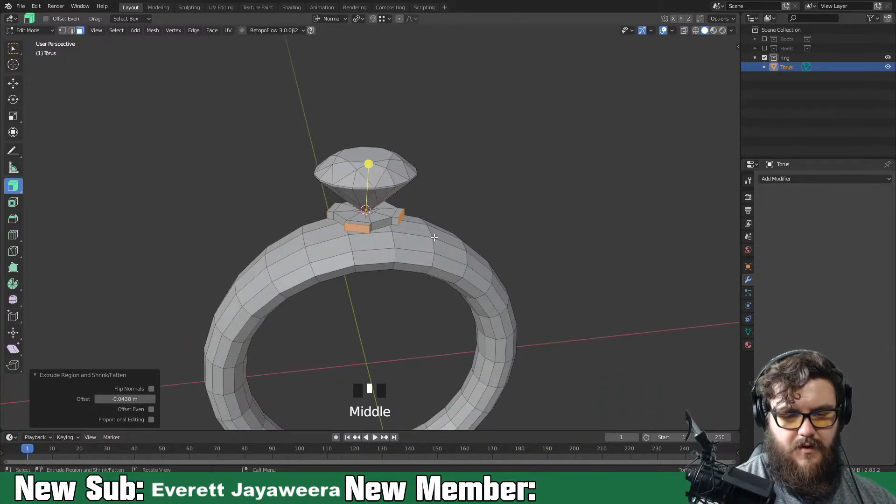
# Tilt the outer end face of one tab by rotating it 30° about its normal Y axis
pyautogui.click(399, 218)
pyautogui.press('w')
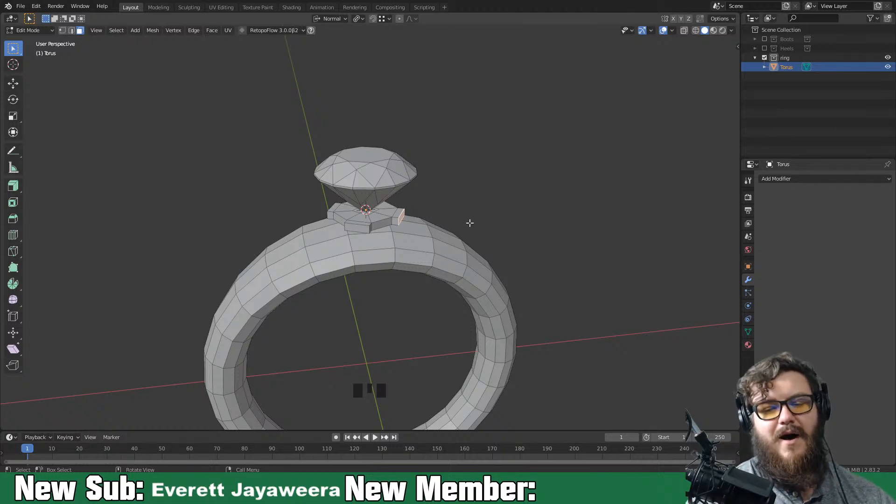
pyautogui.moveTo(514, 256); pyautogui.dragTo(496, 264, button='middle')
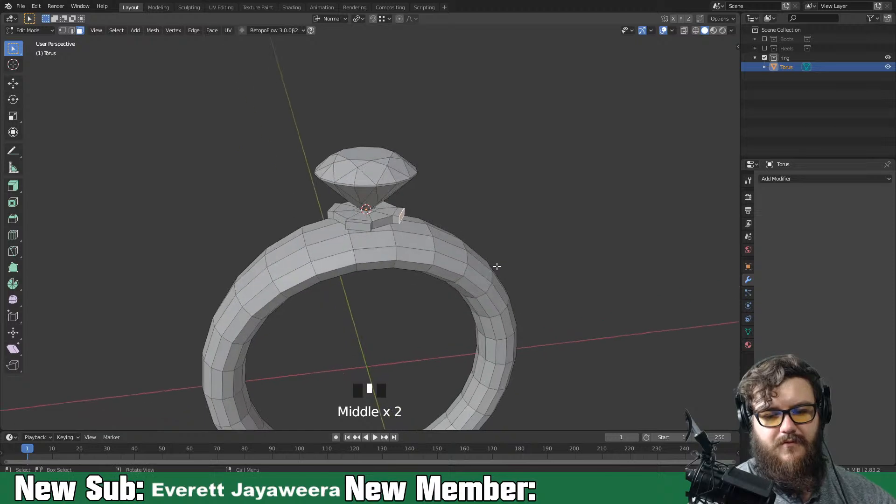
pyautogui.press('r')
pyautogui.press('x')
pyautogui.press('y')
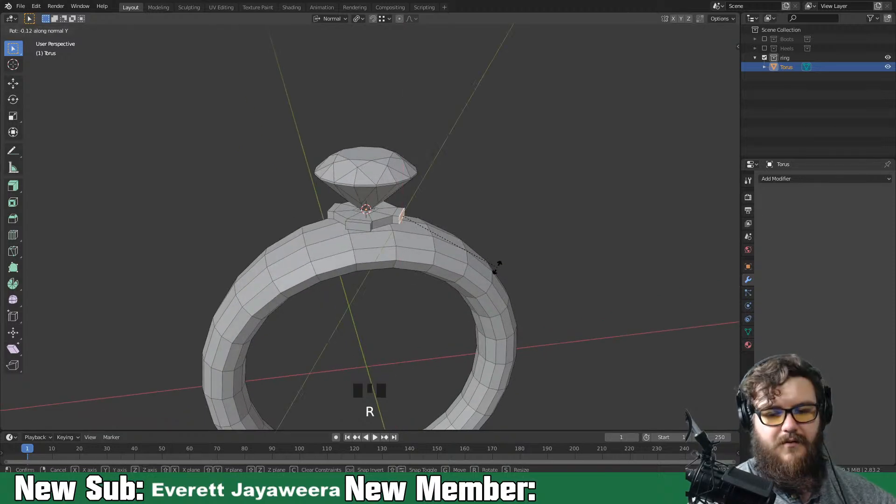
pyautogui.write('30')
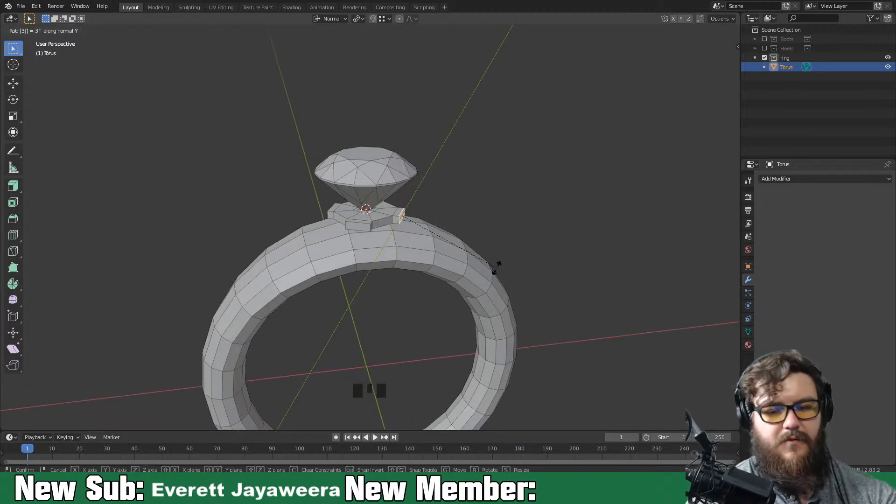
pyautogui.press('Return')
# Rotate the second tab's outer end face 30° about its normal Y axis
pyautogui.click(364, 230)
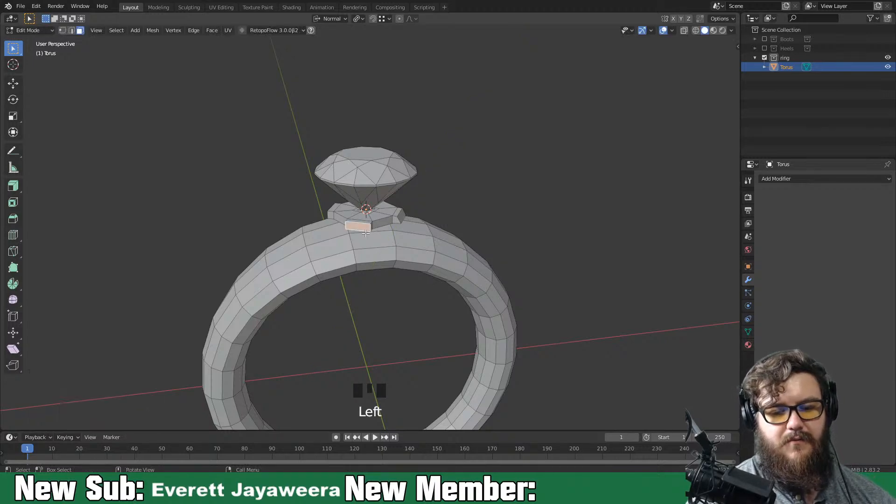
pyautogui.moveTo(406, 269); pyautogui.dragTo(500, 287, button='middle')
pyautogui.press('r')
pyautogui.press('y')
pyautogui.press('y')
pyautogui.write('45')
pyautogui.press('Return')
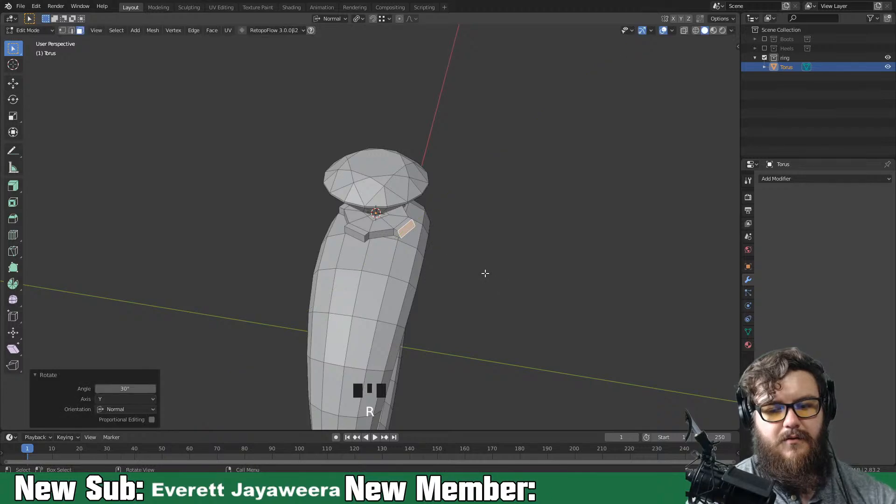
# Rotate the third tab's outer end face 30° about its normal Y axis
pyautogui.click(355, 234)
pyautogui.moveTo(416, 273); pyautogui.dragTo(520, 272, button='middle')
pyautogui.press('r')
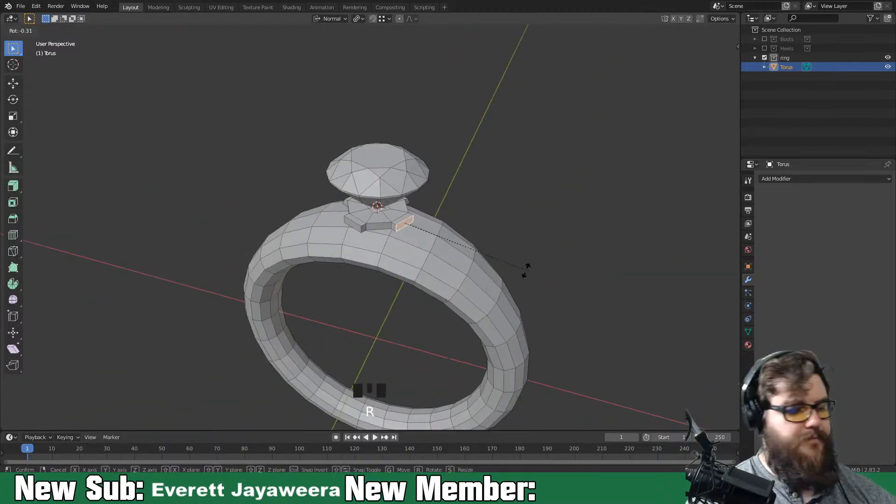
pyautogui.press('y')
pyautogui.press('y')
pyautogui.write('30')
pyautogui.press('Return')
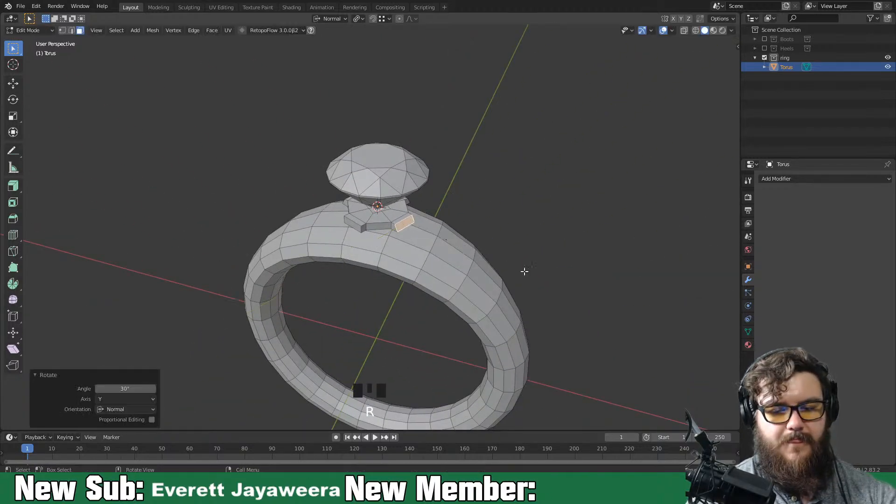
# Rotate the fourth tab's outer end face 30° about its normal Y axis
pyautogui.click(357, 227)
pyautogui.moveTo(357, 227); pyautogui.dragTo(533, 260, button='middle')
pyautogui.press('r')
pyautogui.press('y')
pyautogui.press('y')
pyautogui.write('30')
pyautogui.press('Return')
pyautogui.moveTo(492, 266); pyautogui.dragTo(524, 264, button='middle')
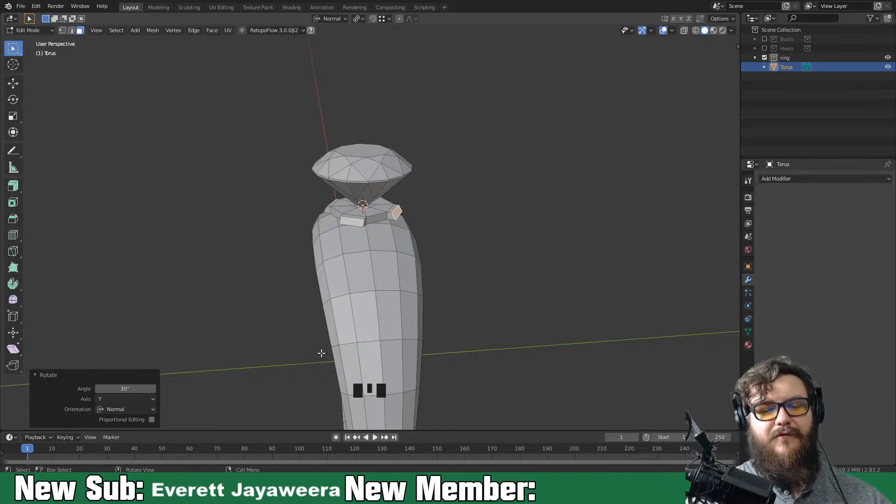
# Select the four tilted tab end faces and extrude them 0.32776 m up along global Z into prongs
pyautogui.click(356, 223)
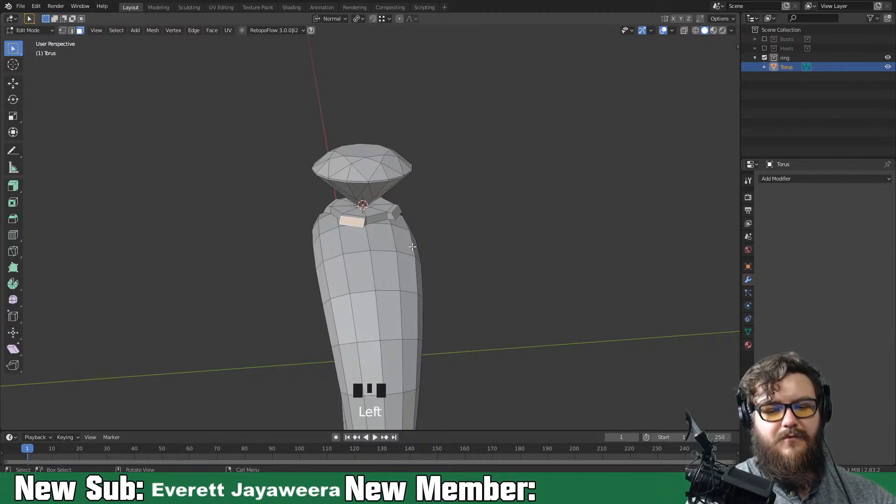
pyautogui.keyDown('shift'); pyautogui.click(395, 212); pyautogui.keyUp('shift')
pyautogui.press('f')
pyautogui.moveTo(402, 253); pyautogui.dragTo(556, 260, button='middle')
pyautogui.keyDown('shift'); pyautogui.click(368, 239); pyautogui.keyUp('shift')
pyautogui.moveTo(400, 248); pyautogui.dragTo(511, 250, button='middle')
pyautogui.keyDown('shift'); pyautogui.click(390, 230); pyautogui.keyUp('shift')
pyautogui.moveTo(391, 231); pyautogui.dragTo(472, 278, button='middle')
pyautogui.press('e')
pyautogui.press('z')
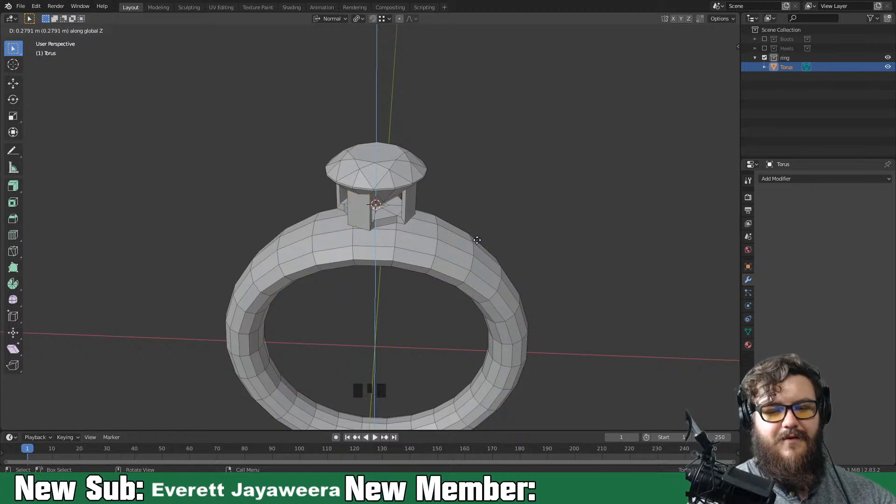
pyautogui.click(477, 234)
# Spread the four prong tips outward with Push/Pull at a distance of -0.087 and lower them about 0.034 m along global Z
pyautogui.moveTo(476, 234); pyautogui.dragTo(451, 274, button='middle')
pyautogui.click(14, 336)
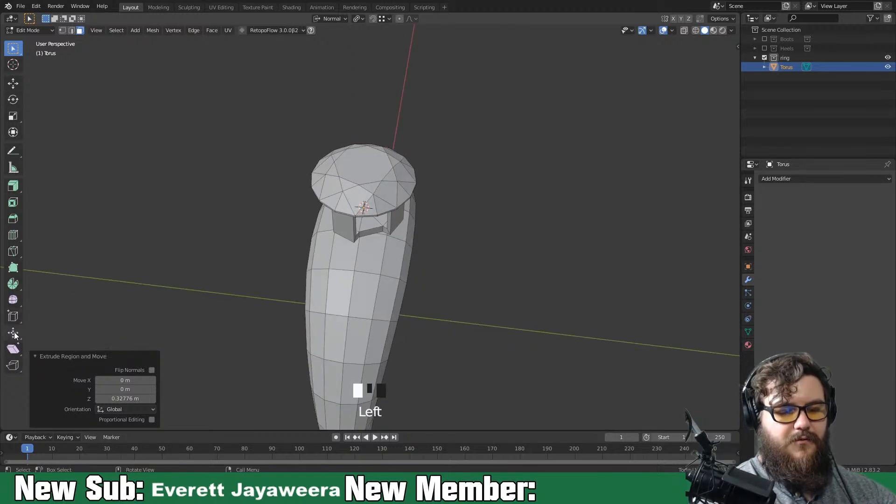
pyautogui.click(13, 332)
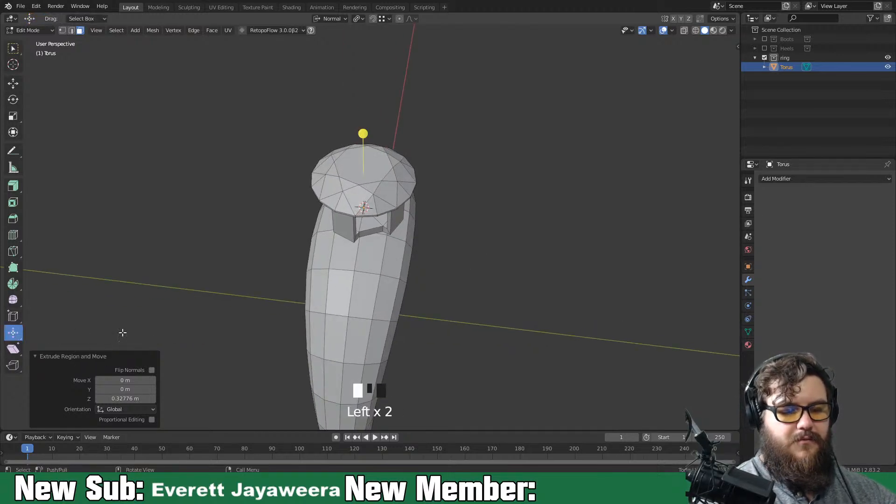
pyautogui.moveTo(363, 134); pyautogui.dragTo(365, 121)
pyautogui.moveTo(456, 158); pyautogui.dragTo(512, 191, button='middle')
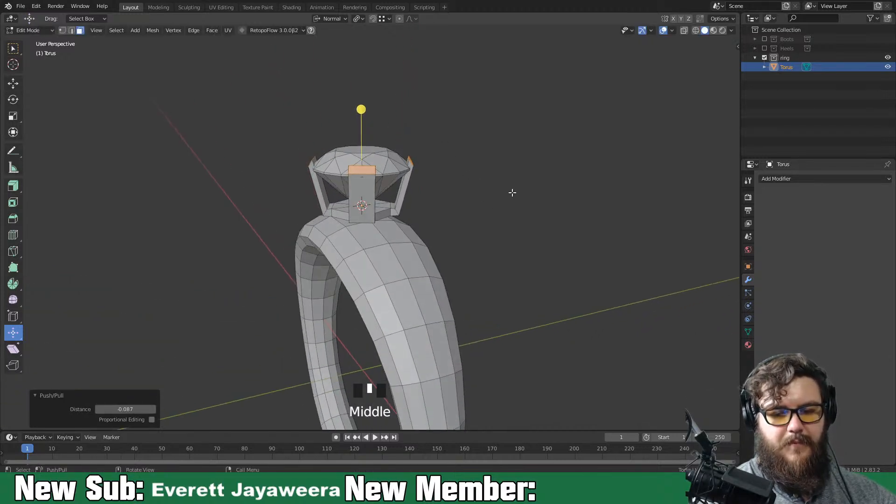
pyautogui.press('g')
pyautogui.press('z')
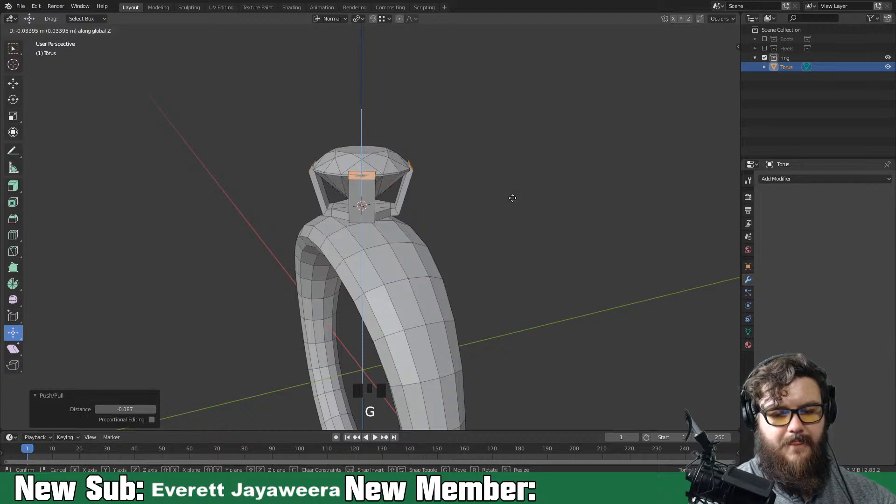
pyautogui.click(512, 197)
# Adjust the prong tips around the diamond with further Push/Pull moves, the last at a distance of -0.024
pyautogui.moveTo(363, 109); pyautogui.dragTo(366, 111)
pyautogui.moveTo(416, 125); pyautogui.dragTo(513, 252, button='middle')
pyautogui.moveTo(129, 409)
pyautogui.mouseDown()
pyautogui.moveTo(137, 411)
pyautogui.moveTo(122, 409)
pyautogui.mouseUp()
pyautogui.moveTo(213, 371); pyautogui.dragTo(166, 390, button='middle')
pyautogui.moveTo(125, 409); pyautogui.dragTo(140, 409)
pyautogui.moveTo(377, 125); pyautogui.dragTo(377, 124)
pyautogui.moveTo(490, 200); pyautogui.dragTo(442, 200, button='middle')
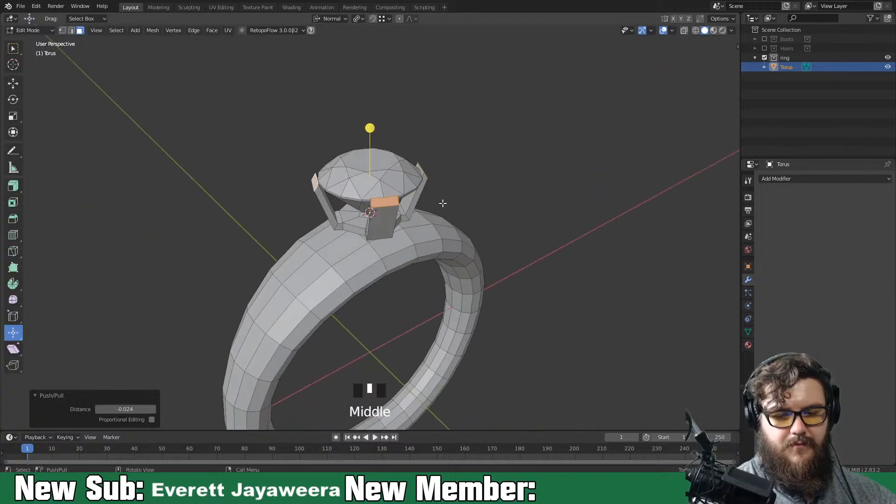
# Taper the four prongs by scaling each tip face down to about 0.52
pyautogui.press('s')
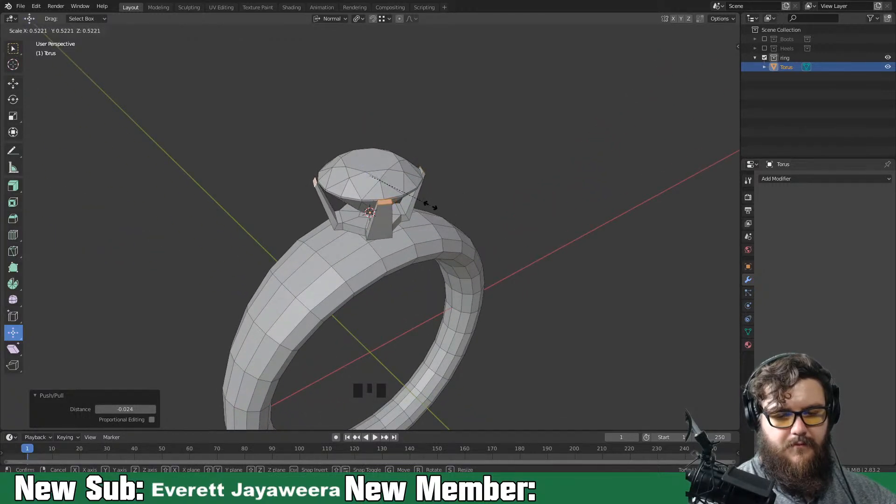
pyautogui.click(432, 209)
pyautogui.moveTo(370, 127); pyautogui.dragTo(374, 127)
pyautogui.moveTo(374, 127); pyautogui.dragTo(568, 184, button='middle')
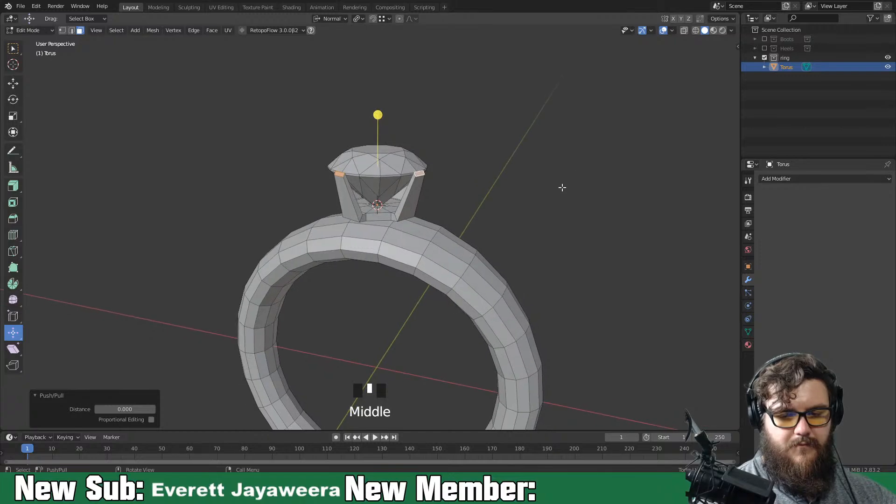
# Rotate the whole linked prong setting about its normal Z by -24.4° and a further 3.48°, and set the transform orientation to Global
pyautogui.moveTo(427, 225); pyautogui.dragTo(381, 280, button='middle')
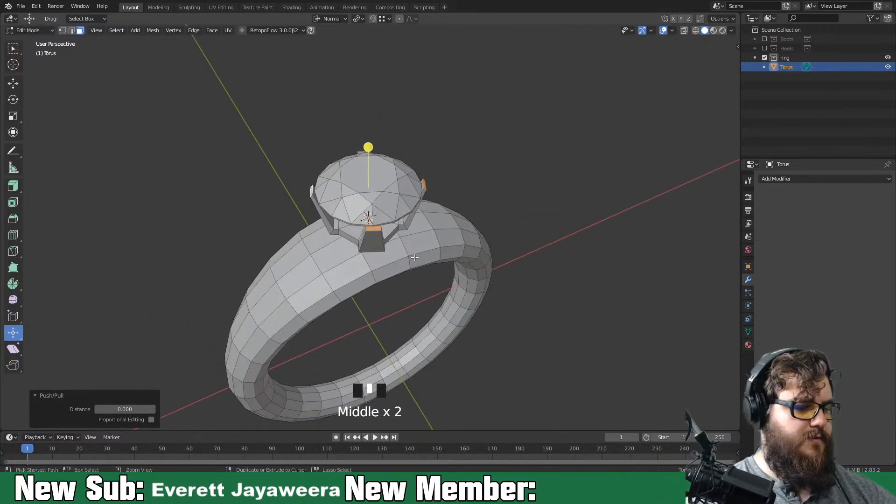
pyautogui.hotkey('ctrl', 'l')
pyautogui.press('r')
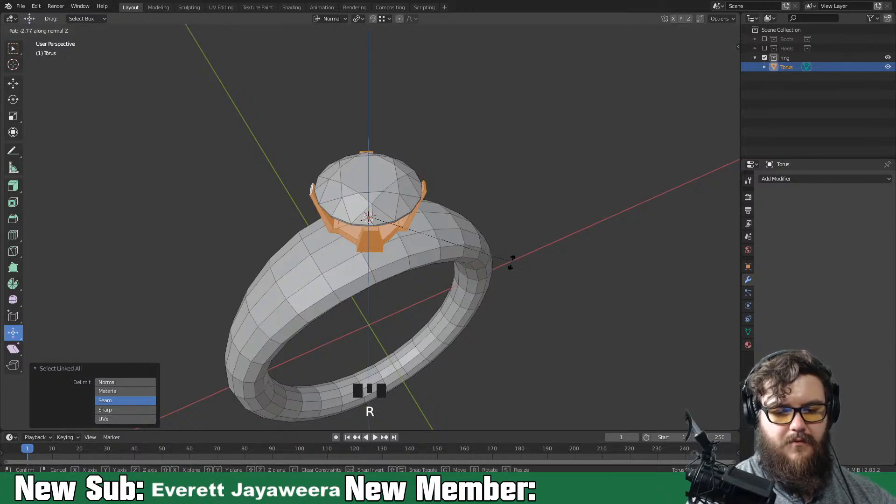
pyautogui.click(453, 286)
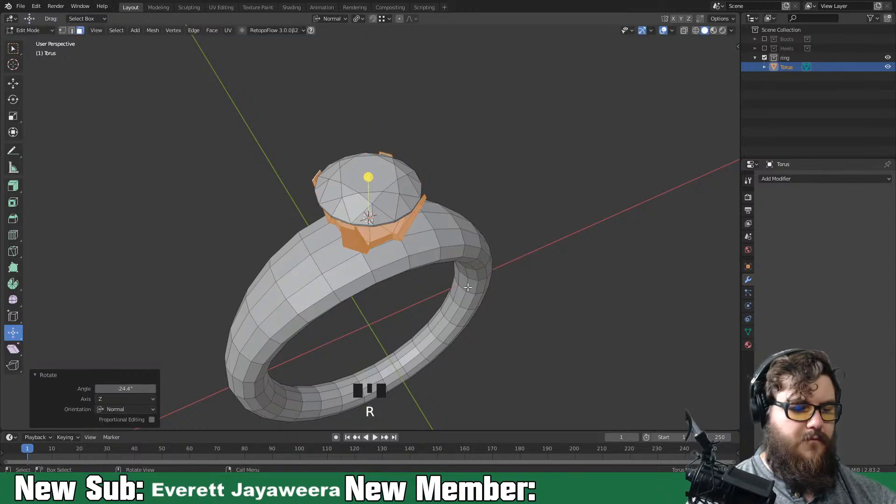
pyautogui.press('KP_1')
pyautogui.press('r')
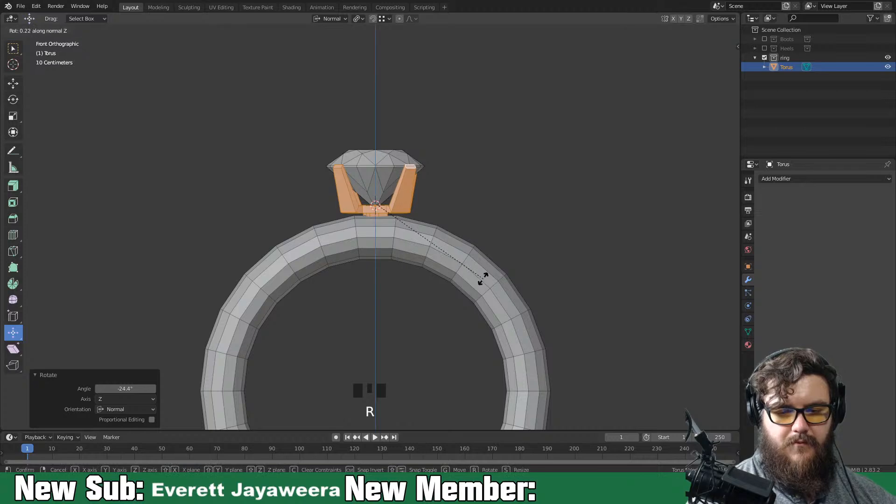
pyautogui.click(483, 268)
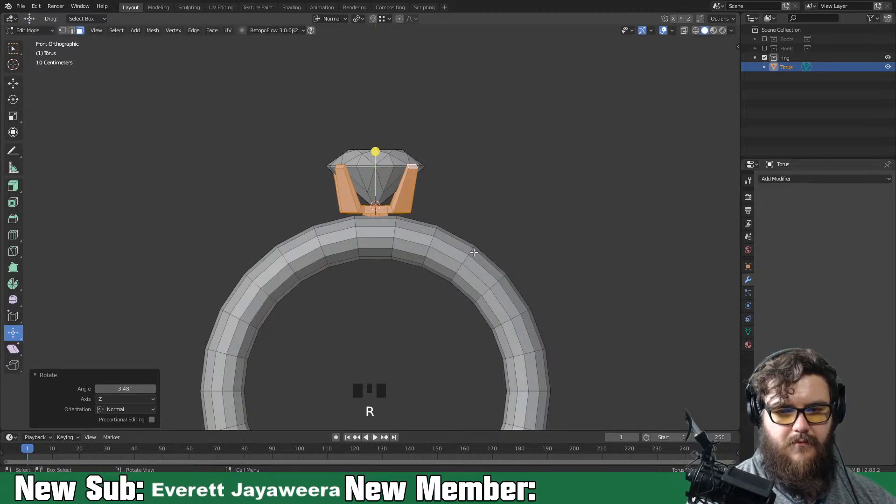
pyautogui.click(339, 21)
pyautogui.click(326, 49)
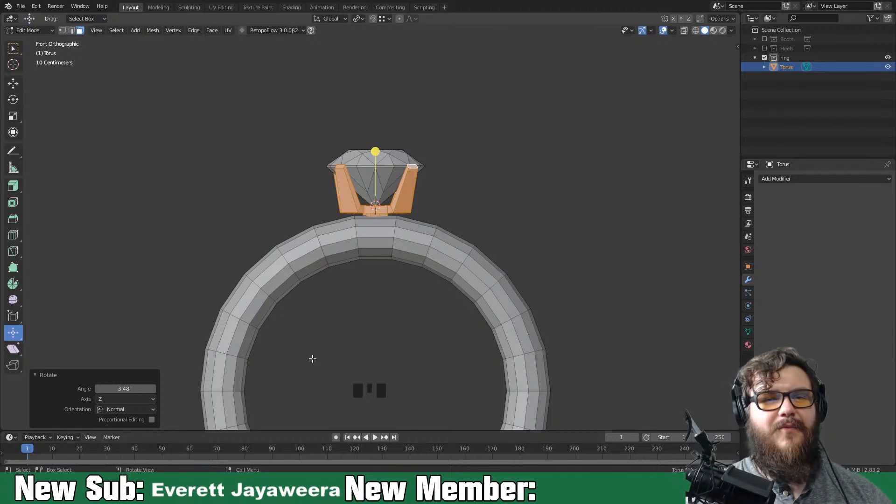
# Select the diamond's entire linked mesh and hide it to expose the setting plate between the prongs
pyautogui.moveTo(485, 294); pyautogui.dragTo(535, 341, button='middle')
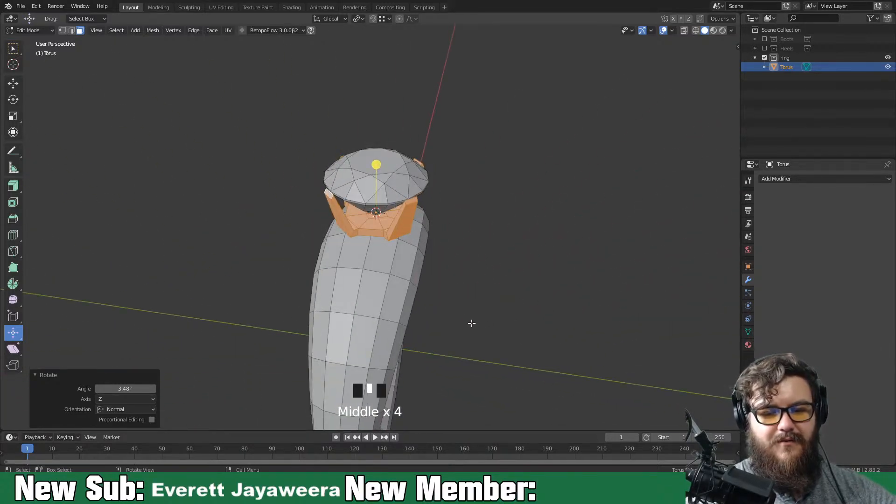
pyautogui.click(380, 224)
pyautogui.moveTo(396, 242)
pyautogui.mouseDown(button='middle')
pyautogui.moveTo(403, 204)
pyautogui.moveTo(403, 230)
pyautogui.mouseUp(button='middle')
pyautogui.click(397, 176)
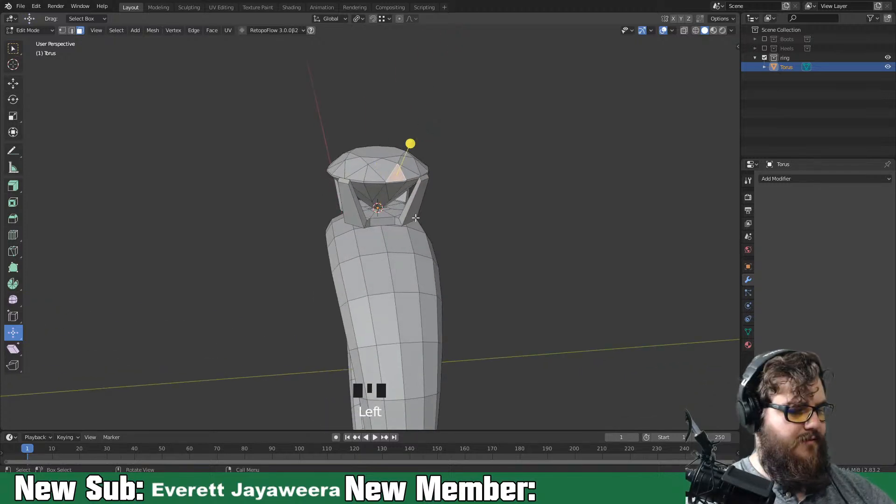
pyautogui.hotkey('ctrl', 'l')
pyautogui.press('h')
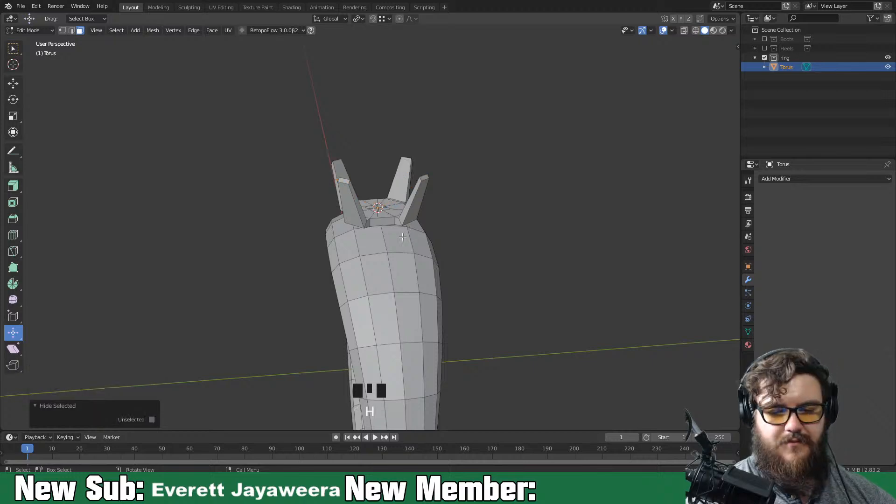
pyautogui.moveTo(402, 237); pyautogui.dragTo(374, 222, button='middle')
pyautogui.press('2')
pyautogui.click(374, 221)
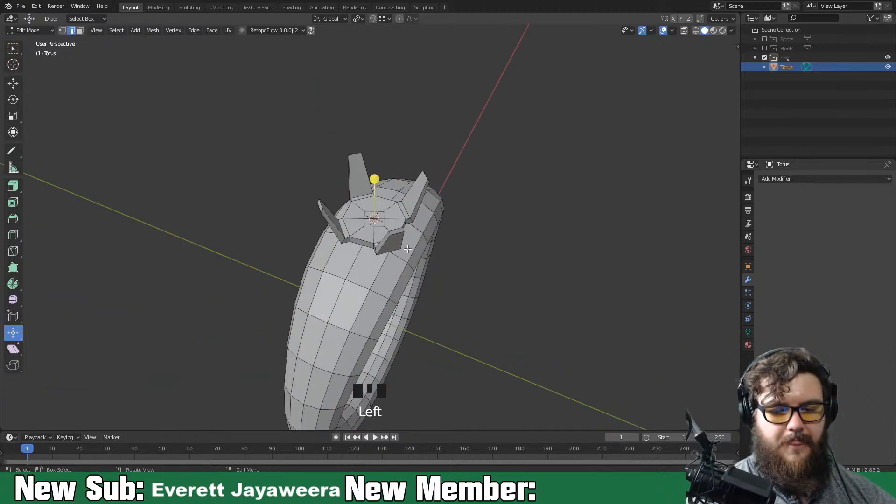
pyautogui.press('ctrl+KP_Add')
pyautogui.press('ctrl+KP_Add')
pyautogui.press('ctrl+KP_Add')
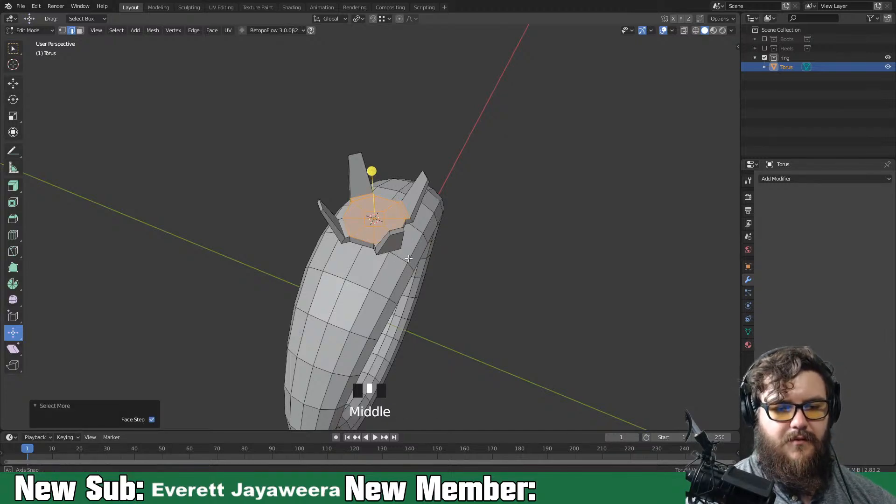
pyautogui.moveTo(407, 257); pyautogui.dragTo(436, 270, button='middle')
pyautogui.press('Escape')
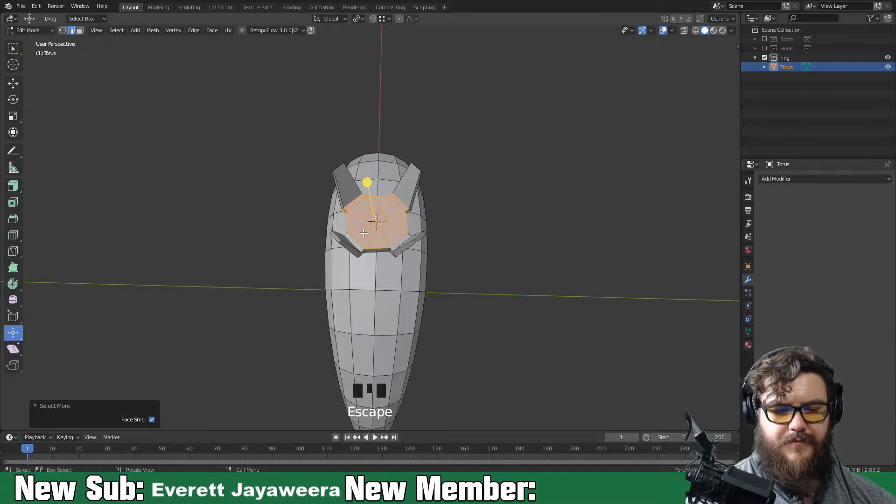
# Grow a vertex selection over the octagonal setting plate, scale it to about 0.75 with Z locked, and reveal the hidden diamond
pyautogui.press('1')
pyautogui.click(436, 243)
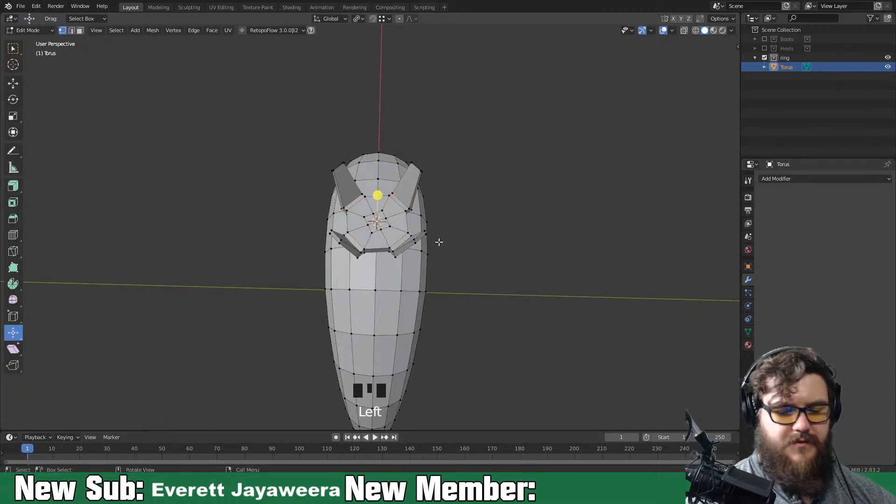
pyautogui.press('ctrl+KP_Add')
pyautogui.press('ctrl+KP_Add')
pyautogui.press('ctrl+KP_Add')
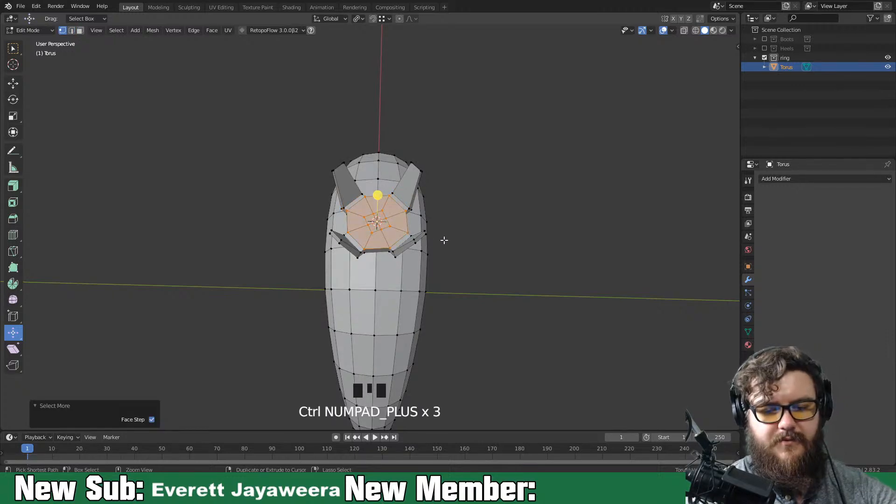
pyautogui.press('ctrl+KP_Add')
pyautogui.moveTo(462, 248); pyautogui.dragTo(521, 261, button='middle')
pyautogui.press('s')
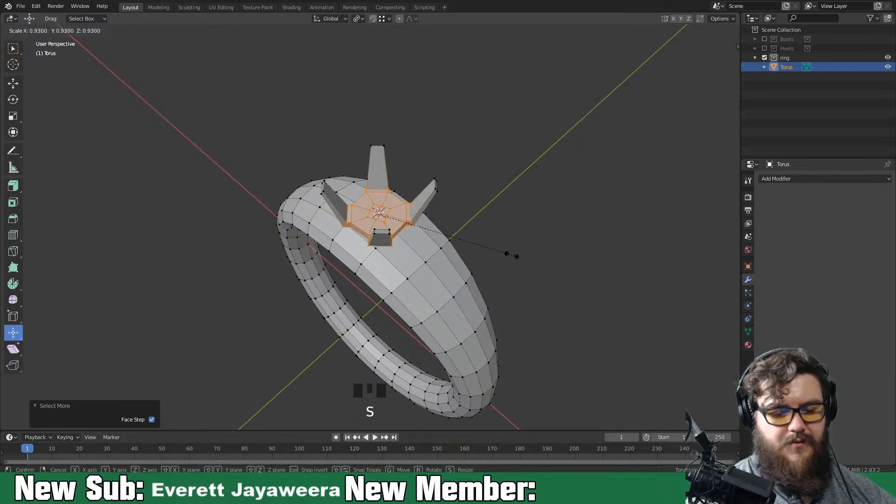
pyautogui.hotkey('shift', 'z')
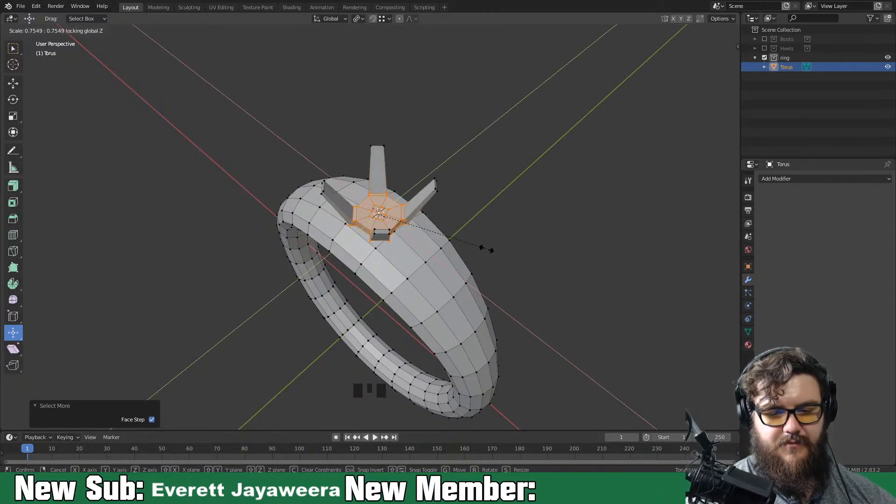
pyautogui.click(486, 248)
pyautogui.moveTo(487, 248)
pyautogui.mouseDown(button='middle')
pyautogui.moveTo(544, 186)
pyautogui.moveTo(526, 210)
pyautogui.moveTo(470, 214)
pyautogui.moveTo(508, 224)
pyautogui.moveTo(482, 251)
pyautogui.moveTo(476, 222)
pyautogui.moveTo(498, 245)
pyautogui.moveTo(454, 248)
pyautogui.moveTo(478, 234)
pyautogui.moveTo(494, 246)
pyautogui.mouseUp(button='middle')
pyautogui.hotkey('alt', 'h')
pyautogui.press('Tab')
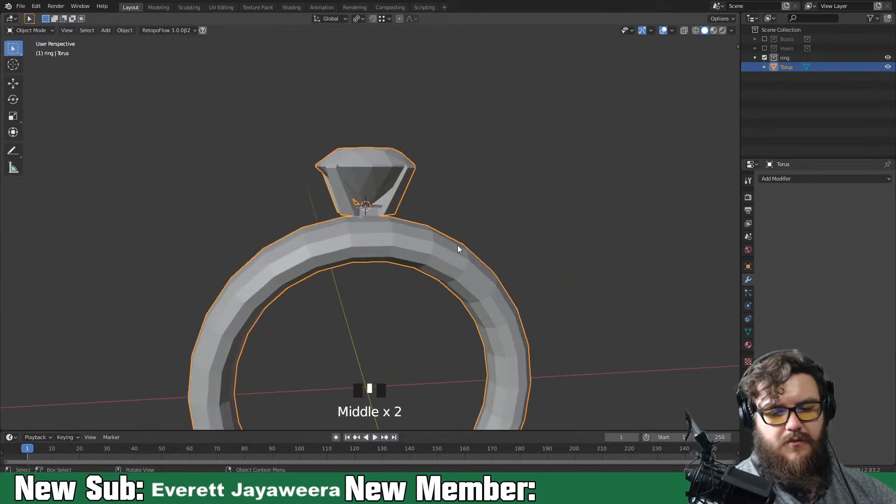
# Apply smooth shading to the whole ring object, including the diamond
pyautogui.rightClick(446, 254)
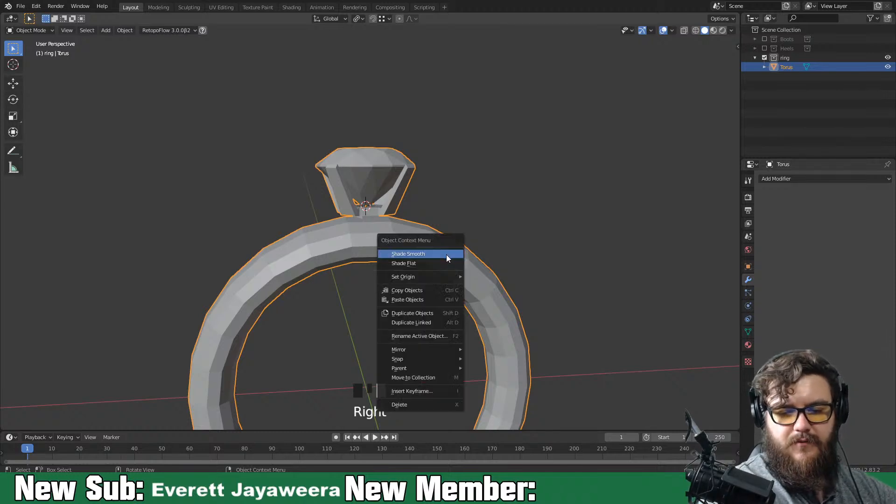
pyautogui.click(447, 253)
pyautogui.scroll(-2, 486, 244)
pyautogui.moveTo(486, 244); pyautogui.dragTo(553, 302, button='middle')
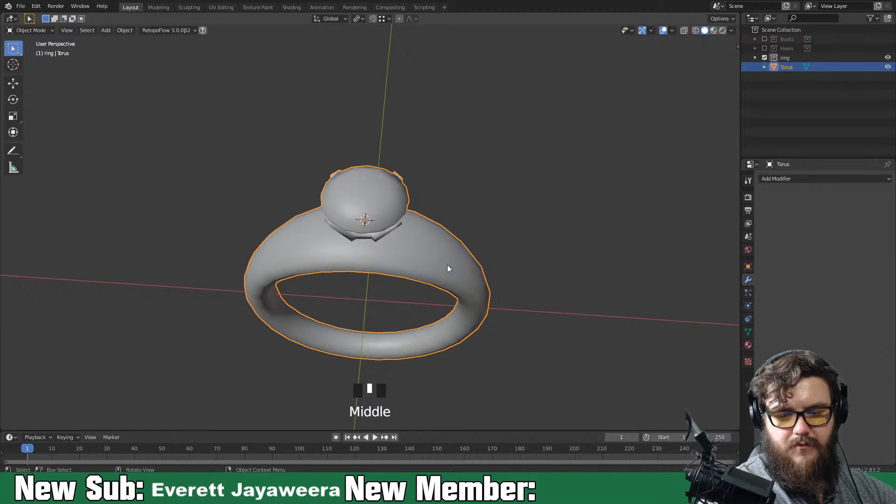
# Separate the diamond's linked faces from the ring mesh into their own object and shade both objects flat
pyautogui.press('Tab')
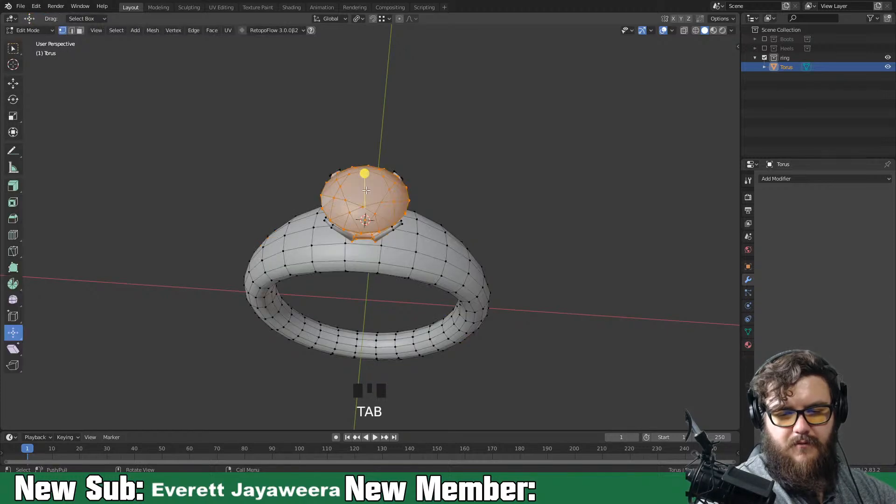
pyautogui.click(382, 194)
pyautogui.press('3')
pyautogui.click(371, 194)
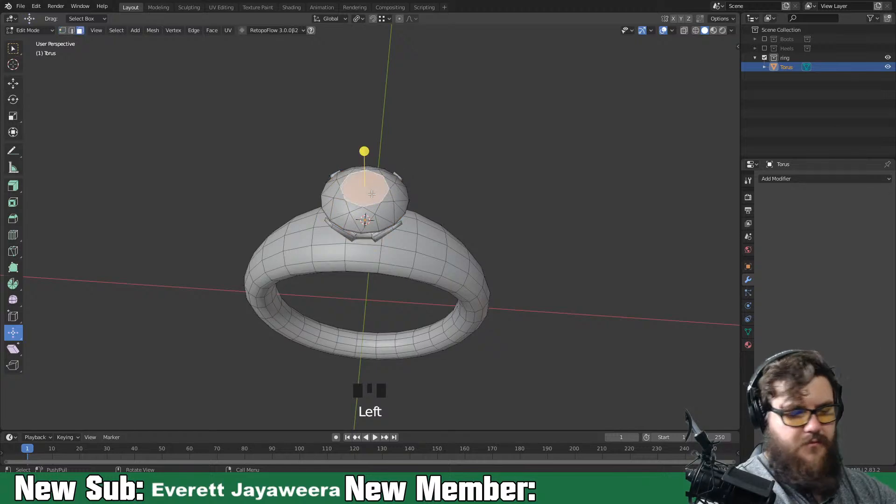
pyautogui.hotkey('ctrl', 'l')
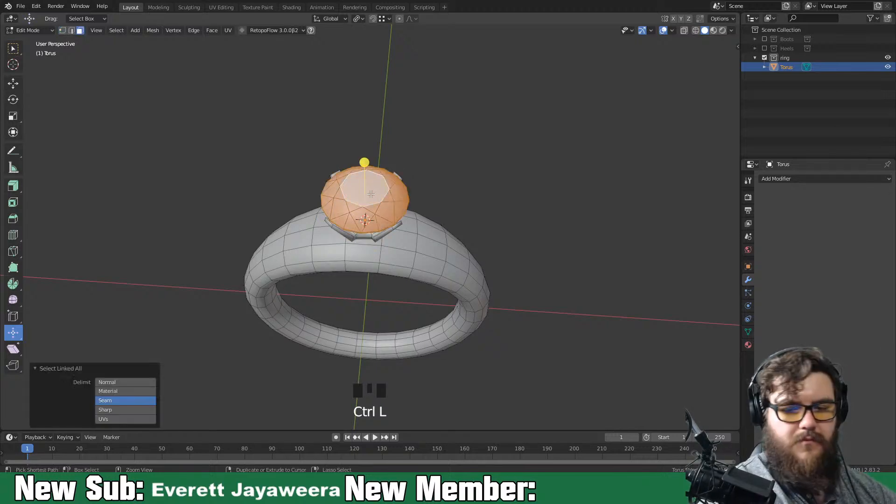
pyautogui.press('p')
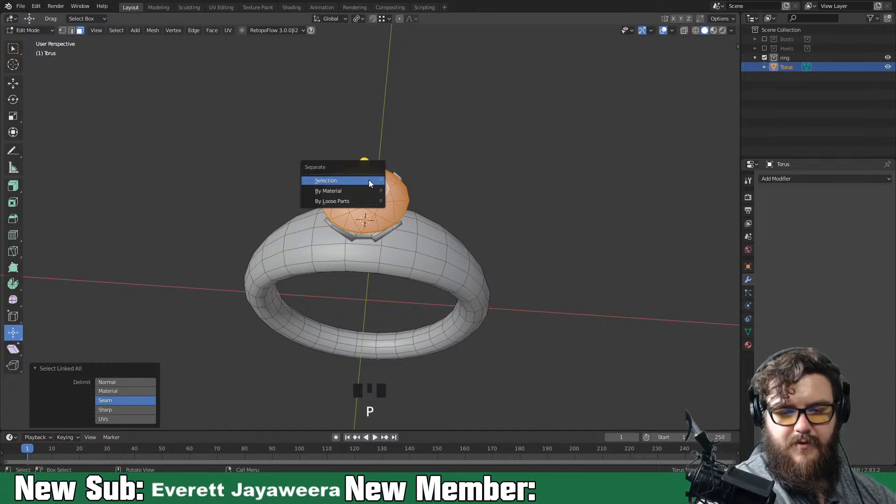
pyautogui.click(368, 180)
pyautogui.press('Tab')
pyautogui.moveTo(395, 204); pyautogui.dragTo(395, 212, button='right')
# Shade the band and prong object smooth and enable Auto Smooth for its normals
pyautogui.click(406, 242)
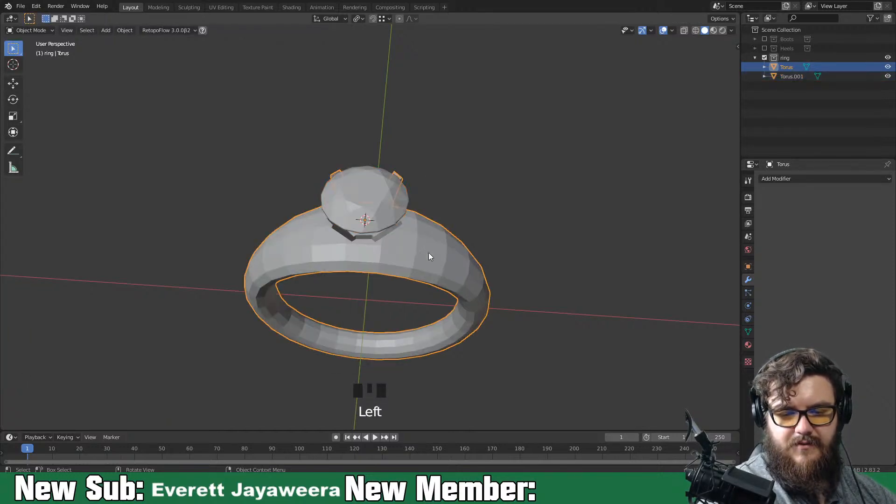
pyautogui.rightClick(429, 253)
pyautogui.click(427, 242)
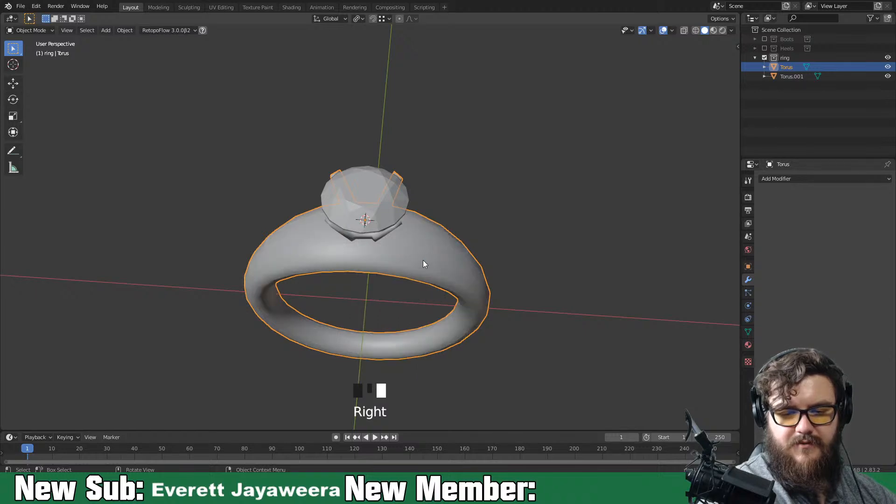
pyautogui.click(748, 332)
pyautogui.click(774, 349)
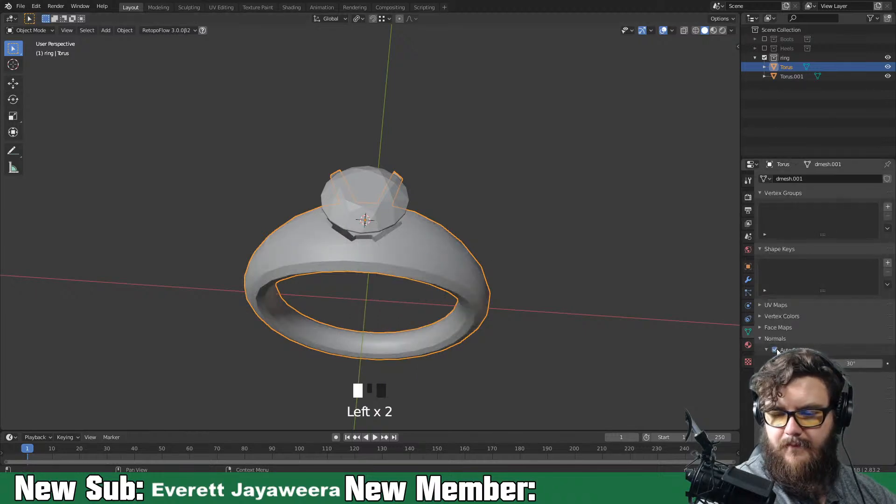
# Examine the shaded ring, its prongs and the diamond from several angles, finishing with the top view
pyautogui.moveTo(452, 318)
pyautogui.keyDown('alt'); pyautogui.mouseDown(button='middle')
pyautogui.moveTo(574, 262)
pyautogui.moveTo(566, 244)
pyautogui.moveTo(453, 224)
pyautogui.moveTo(282, 248)
pyautogui.mouseUp(button='middle'); pyautogui.keyUp('alt')
pyautogui.scroll(-5, 418, 334)
pyautogui.moveTo(417, 334); pyautogui.dragTo(343, 373, button='middle')
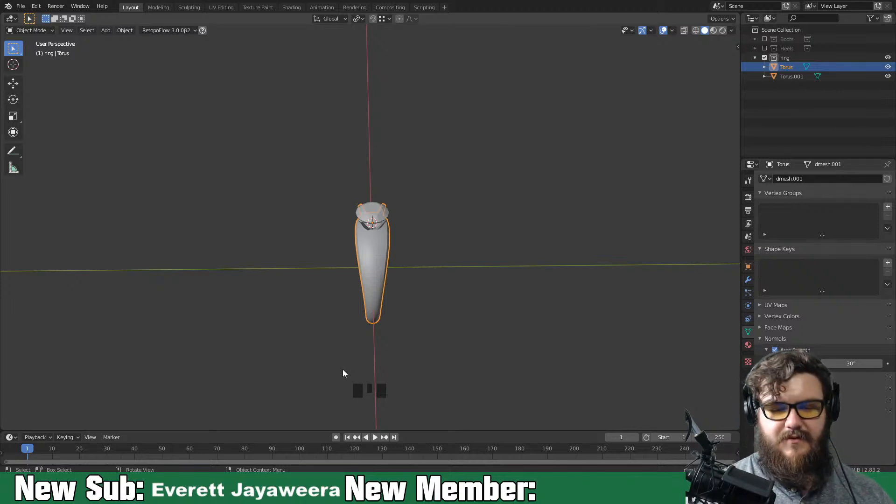
pyautogui.moveTo(407, 292); pyautogui.dragTo(475, 323, button='middle')
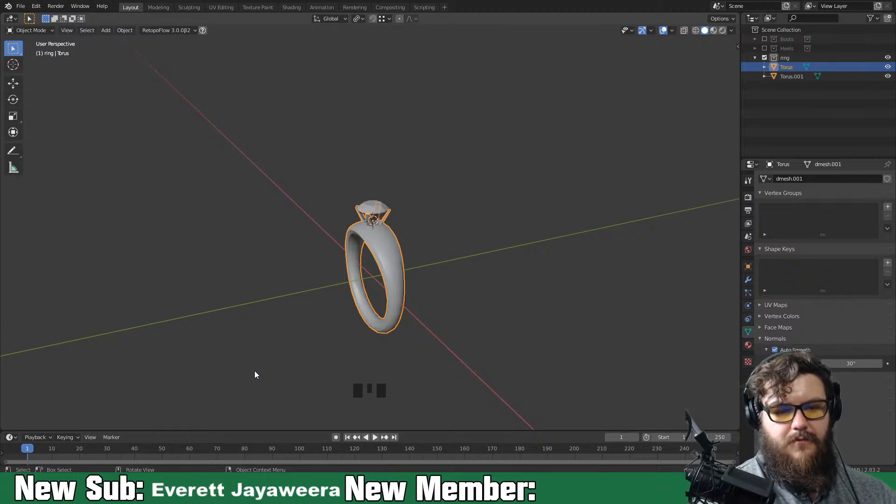
pyautogui.scroll(5, 357, 364)
pyautogui.moveTo(491, 312)
pyautogui.keyDown('shift'); pyautogui.mouseDown(button='middle')
pyautogui.moveTo(508, 320)
pyautogui.moveTo(478, 318)
pyautogui.mouseUp(button='middle'); pyautogui.keyUp('shift')
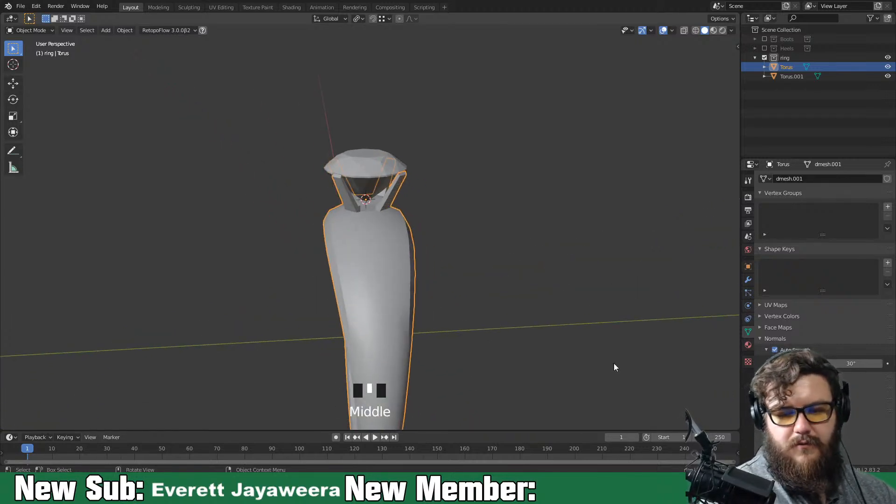
pyautogui.scroll(-4, 424, 333)
pyautogui.press('KP_7')
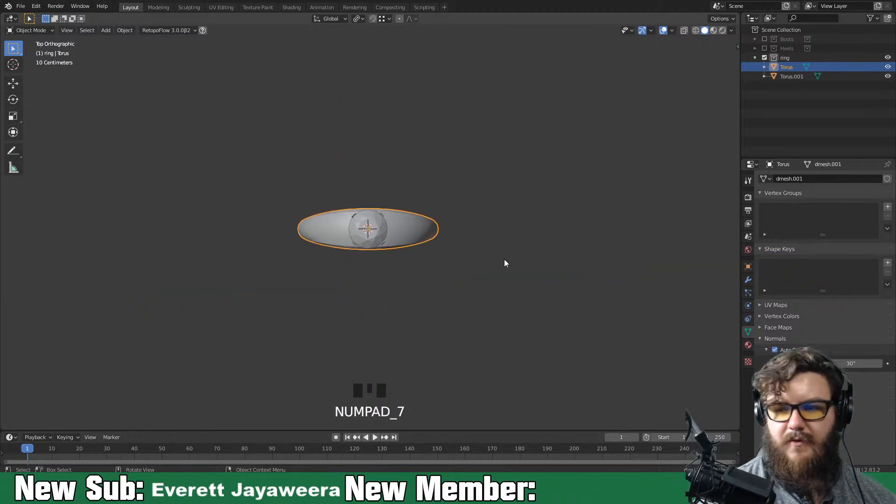
# Rename the band object as ring and the separated gem object as diamond
pyautogui.click(789, 66)
pyautogui.doubleClick(790, 66)
pyautogui.write('ring')
pyautogui.press('Return')
pyautogui.click(793, 77)
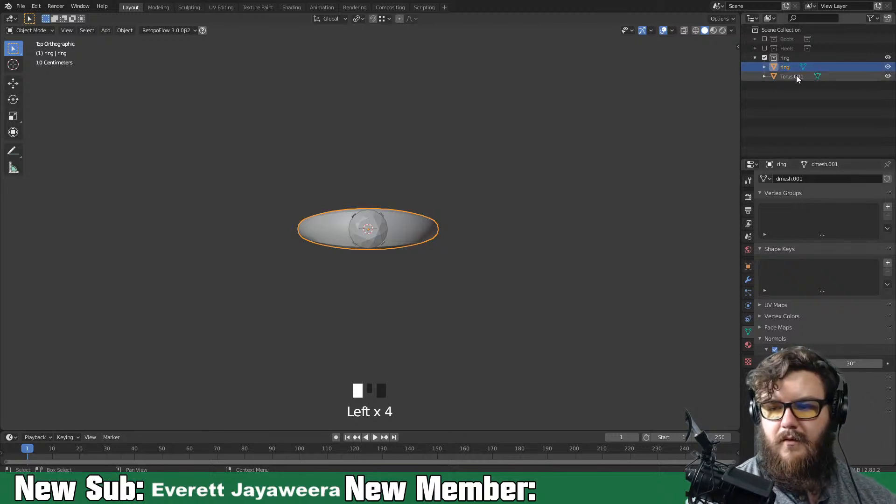
pyautogui.doubleClick(796, 77)
pyautogui.write('diamond')
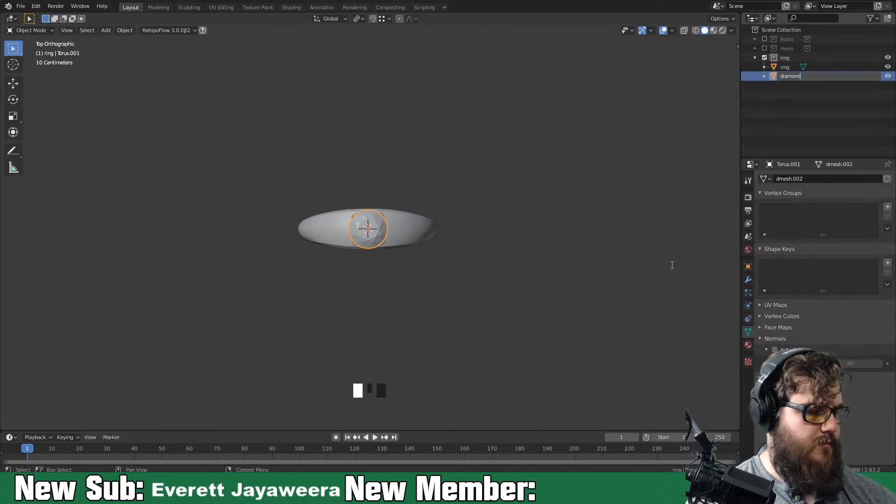
pyautogui.press('Return')
# Parent the diamond to the ring object and move the ring -2.2682 m along global X
pyautogui.moveTo(780, 66); pyautogui.dragTo(778, 75)
pyautogui.click(780, 59)
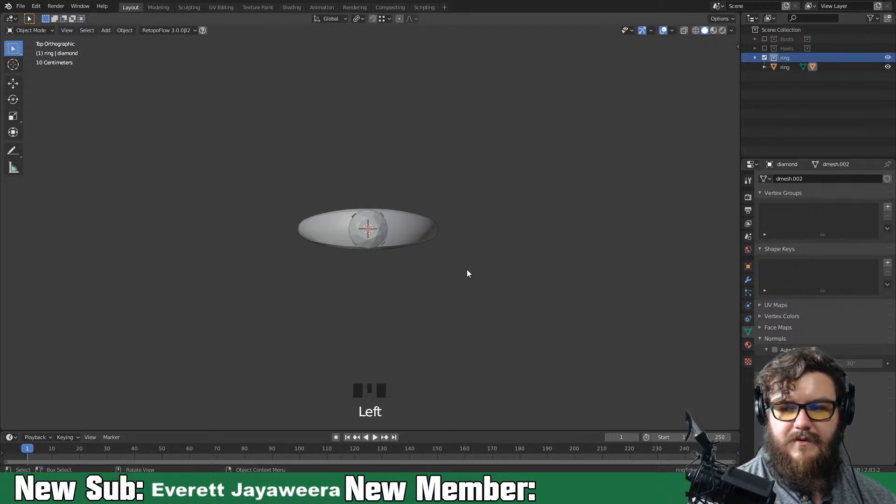
pyautogui.click(412, 237)
pyautogui.press('g')
pyautogui.press('x')
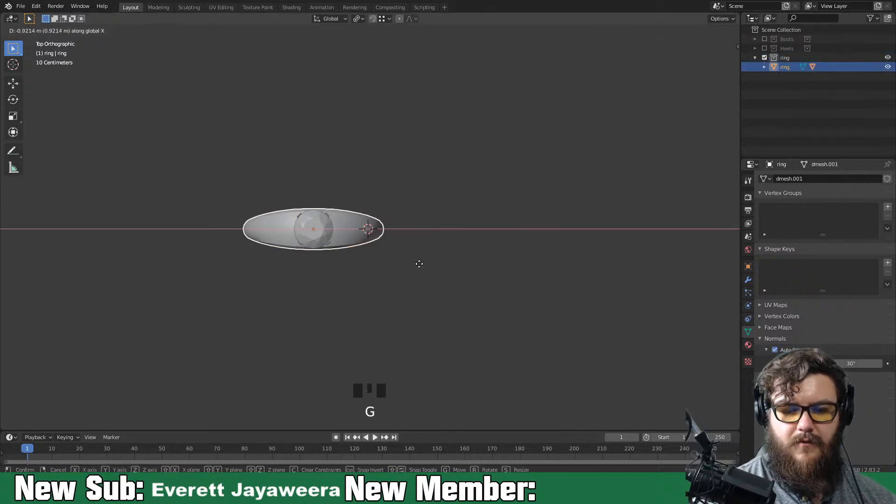
pyautogui.click(380, 263)
# Add a mesh plane at the 3D cursor and merge its vertices at center into a single vertex
pyautogui.hotkey('shift', 'a')
pyautogui.moveTo(433, 269)
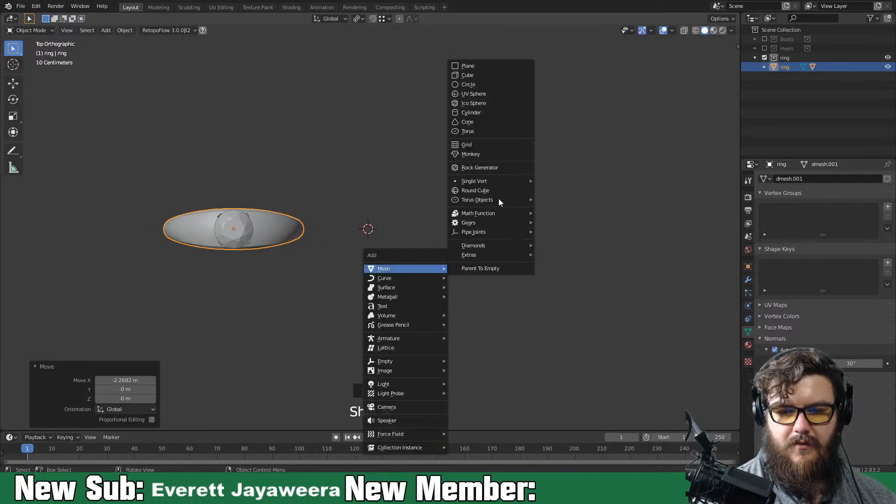
pyautogui.click(499, 66)
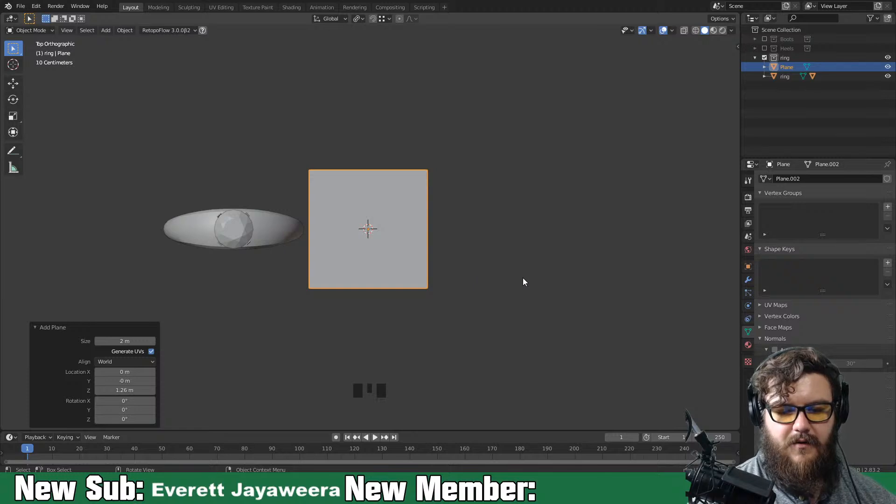
pyautogui.press('Tab')
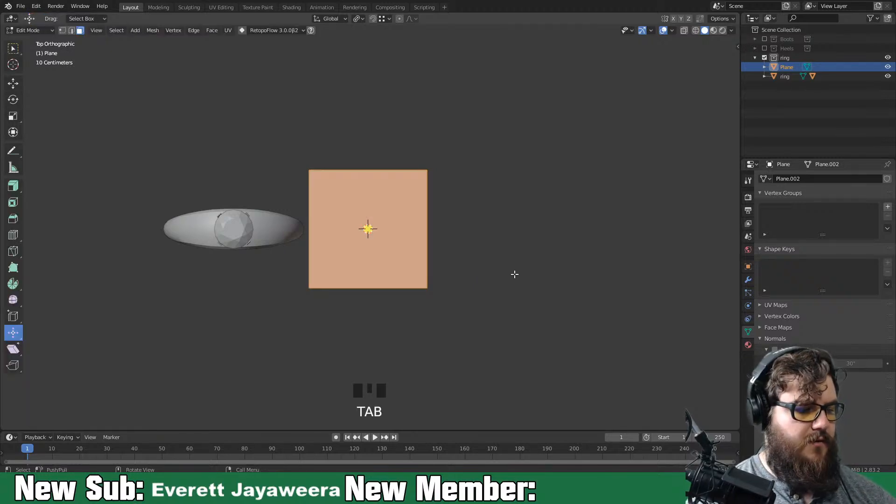
pyautogui.press('m')
pyautogui.click(515, 274)
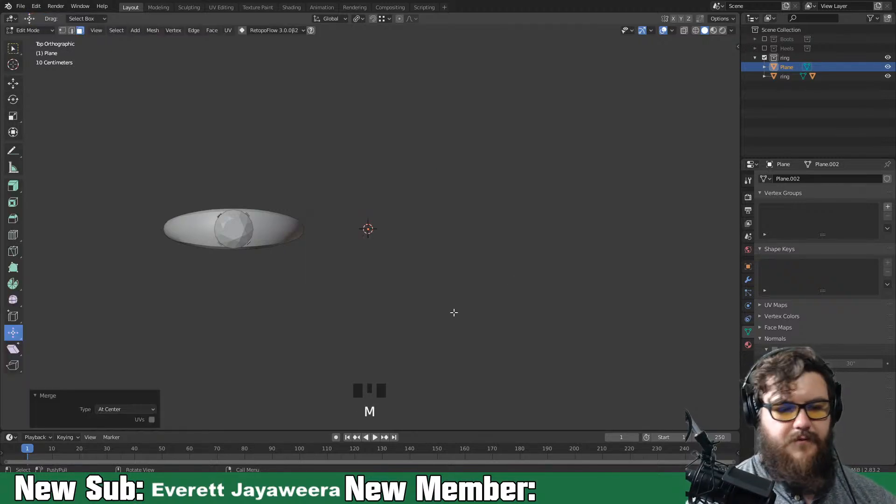
pyautogui.click(14, 48)
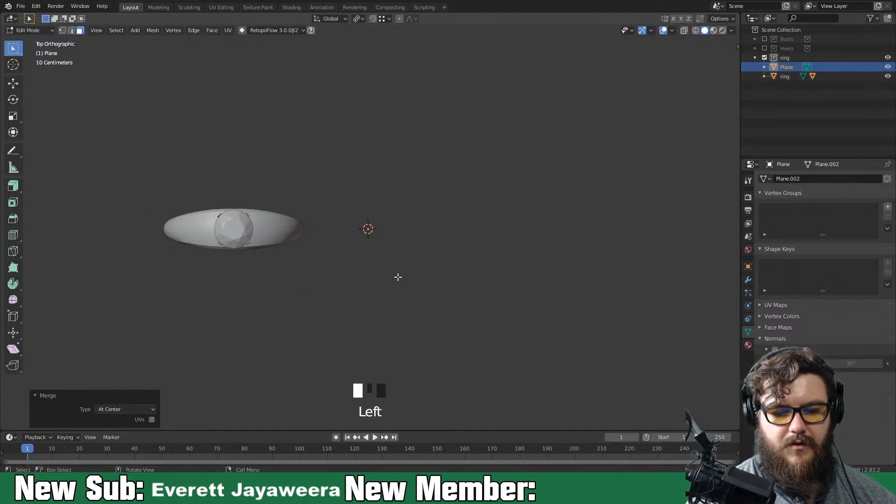
# Try to sketch a looping knot outline beside the ring as a freehand annotation, and erase the strokes
pyautogui.press('d')
pyautogui.moveTo(375, 225)
pyautogui.mouseDown()
pyautogui.moveTo(385, 196)
pyautogui.moveTo(334, 145)
pyautogui.moveTo(344, 124)
pyautogui.mouseUp()
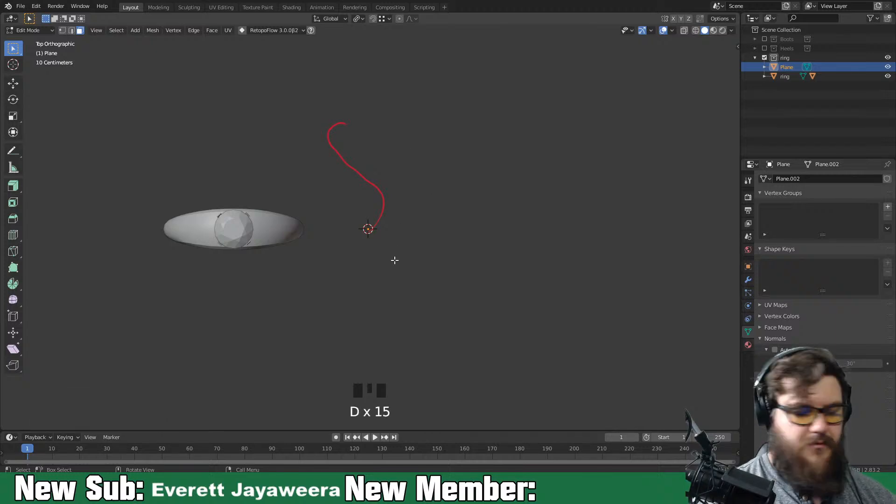
pyautogui.moveTo(370, 246)
pyautogui.mouseDown(button='right')
pyautogui.moveTo(426, 166)
pyautogui.moveTo(287, 108)
pyautogui.mouseUp(button='right')
pyautogui.moveTo(370, 238)
pyautogui.mouseDown()
pyautogui.moveTo(388, 205)
pyautogui.moveTo(384, 216)
pyautogui.mouseUp()
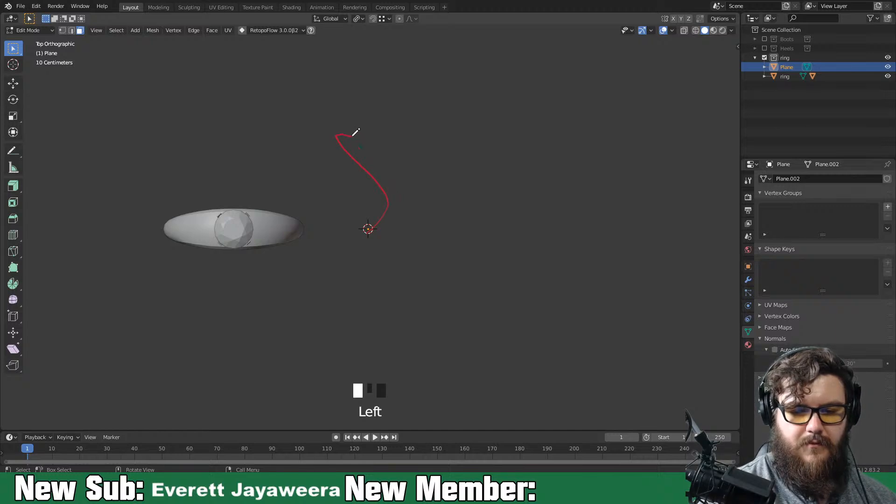
pyautogui.moveTo(353, 136); pyautogui.dragTo(377, 146)
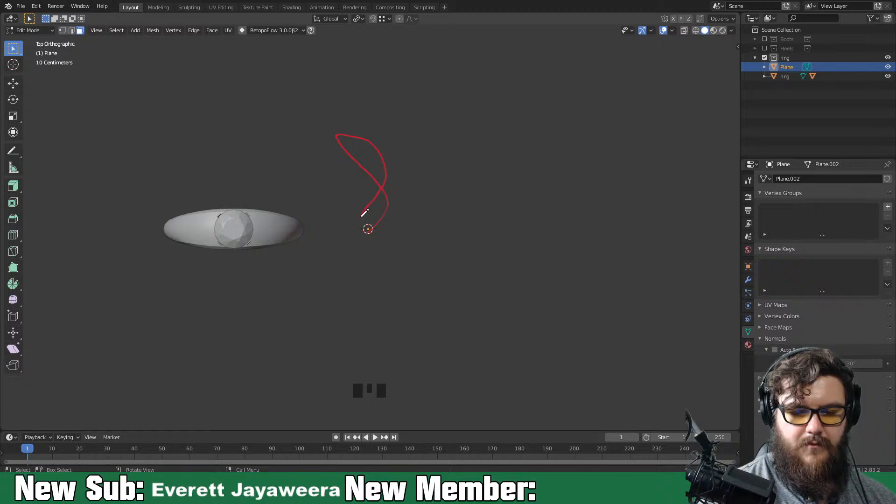
pyautogui.moveTo(390, 208)
pyautogui.mouseDown(button='right')
pyautogui.moveTo(406, 229)
pyautogui.moveTo(364, 210)
pyautogui.mouseUp(button='right')
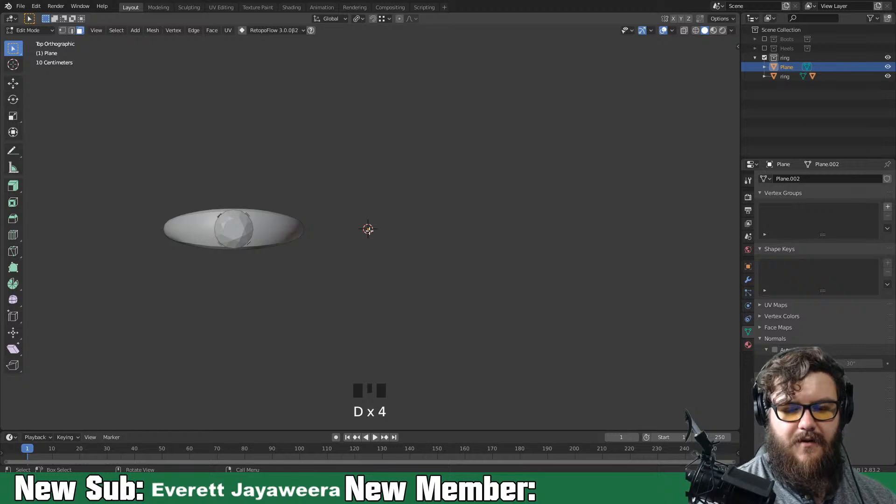
# Try to annotate two crossing curves forming stacked loops upward from the 3D cursor, and erase the sketch
pyautogui.moveTo(368, 230)
pyautogui.mouseDown()
pyautogui.moveTo(371, 189)
pyautogui.moveTo(341, 157)
pyautogui.mouseUp()
pyautogui.press('d')
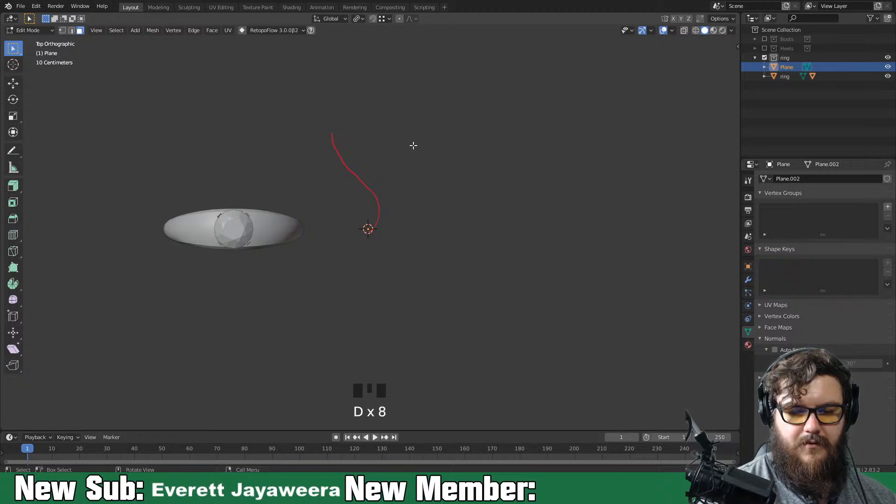
pyautogui.moveTo(417, 137); pyautogui.dragTo(387, 175)
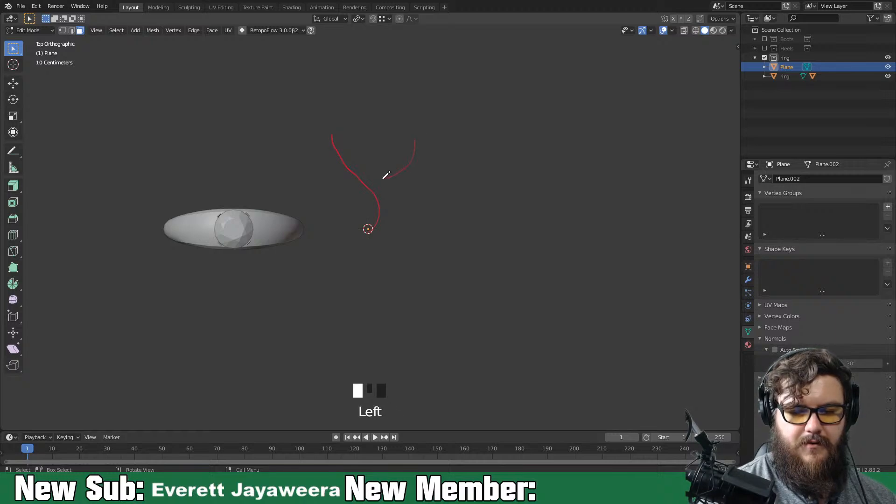
pyautogui.moveTo(362, 232); pyautogui.dragTo(371, 237)
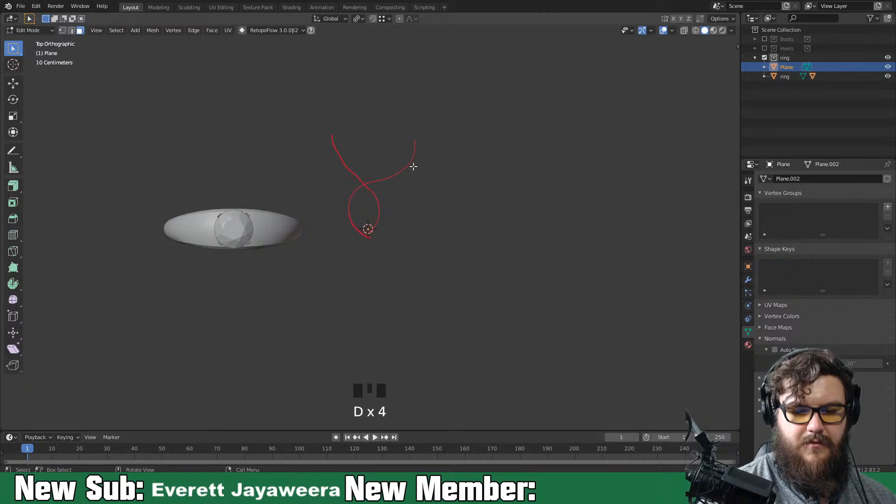
pyautogui.press('d')
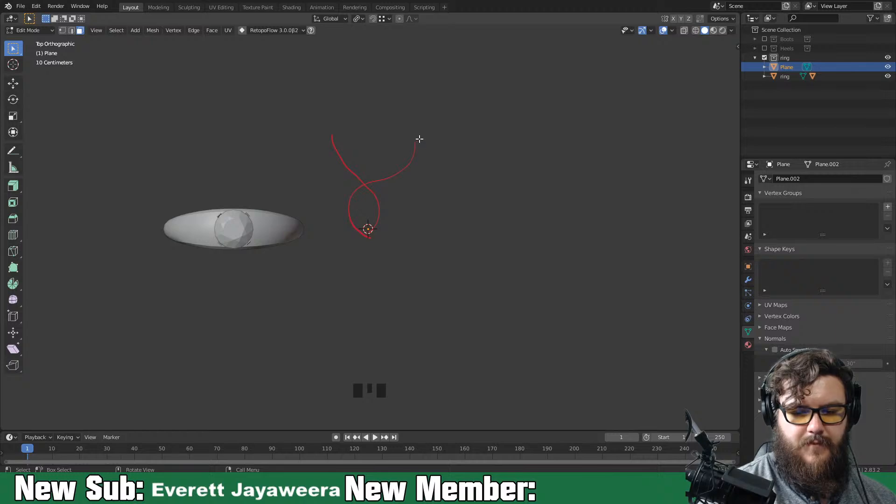
pyautogui.press('d')
pyautogui.moveTo(454, 116)
pyautogui.mouseDown(button='right')
pyautogui.moveTo(464, 140)
pyautogui.moveTo(408, 164)
pyautogui.mouseUp(button='right')
pyautogui.press('d')
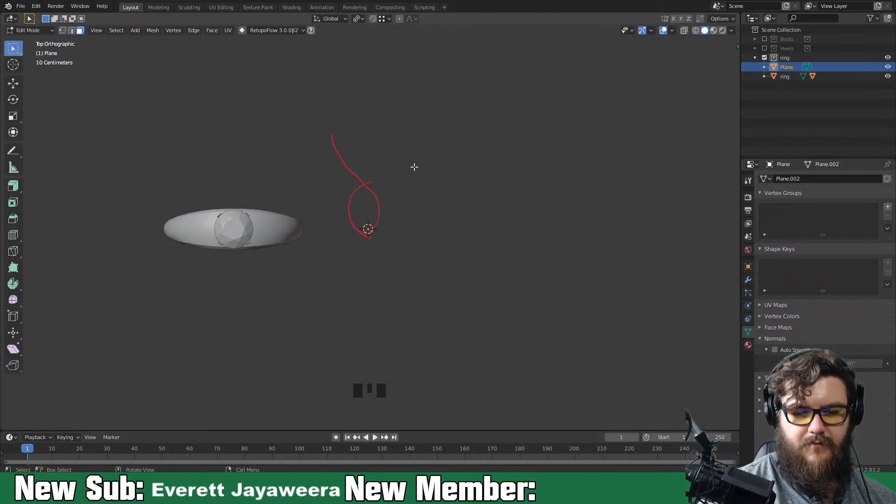
pyautogui.click(335, 134)
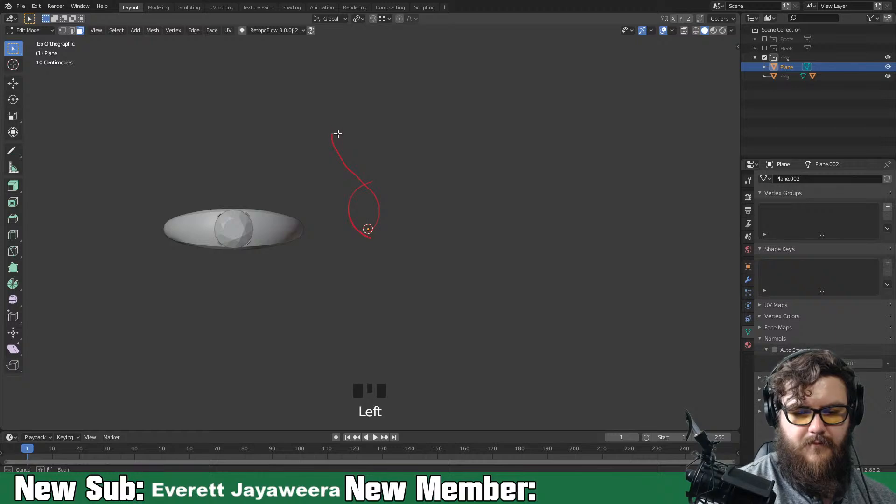
pyautogui.click(337, 135)
pyautogui.moveTo(332, 134)
pyautogui.mouseDown()
pyautogui.moveTo(355, 135)
pyautogui.moveTo(375, 164)
pyautogui.moveTo(366, 185)
pyautogui.mouseUp()
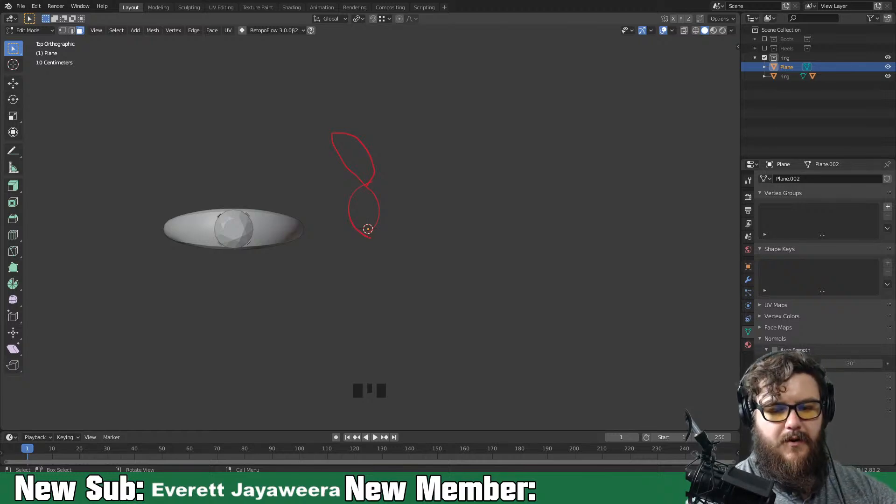
pyautogui.press('d')
pyautogui.moveTo(345, 177)
pyautogui.mouseDown(button='right')
pyautogui.moveTo(360, 156)
pyautogui.moveTo(342, 204)
pyautogui.mouseUp(button='right')
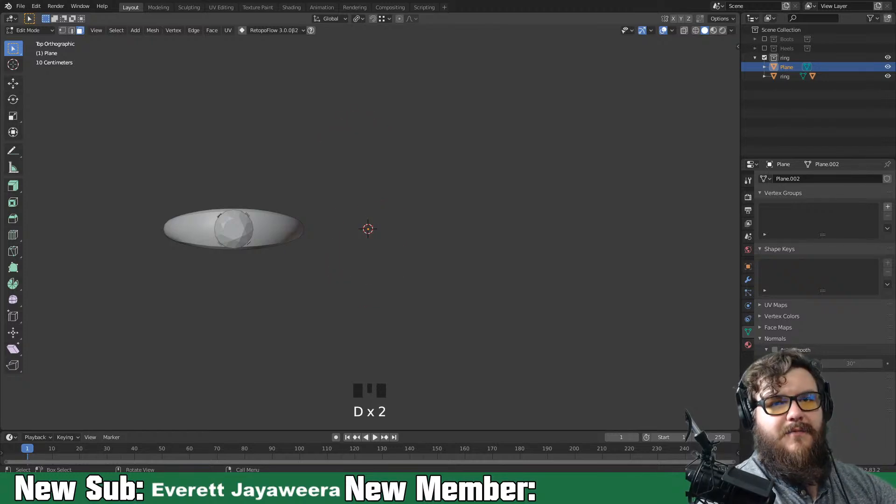
# Try to annotate a three-lobed knot in freehand strokes around the 3D cursor, and erase it
pyautogui.click(475, 233)
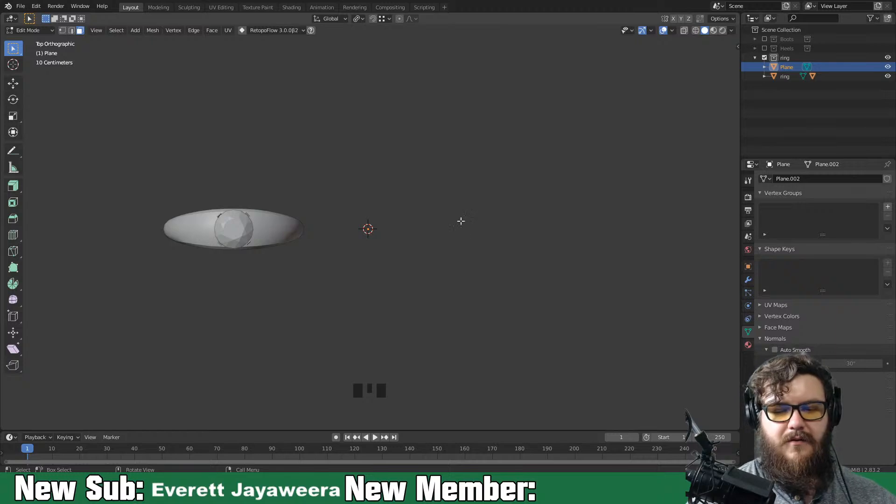
pyautogui.moveTo(368, 230); pyautogui.dragTo(392, 182)
pyautogui.press('d')
pyautogui.moveTo(368, 229); pyautogui.dragTo(382, 215)
pyautogui.moveTo(360, 118); pyautogui.dragTo(354, 118)
pyautogui.press('d')
pyautogui.press('d')
pyautogui.press('d')
pyautogui.moveTo(436, 219); pyautogui.dragTo(442, 217)
pyautogui.press('d')
pyautogui.press('d')
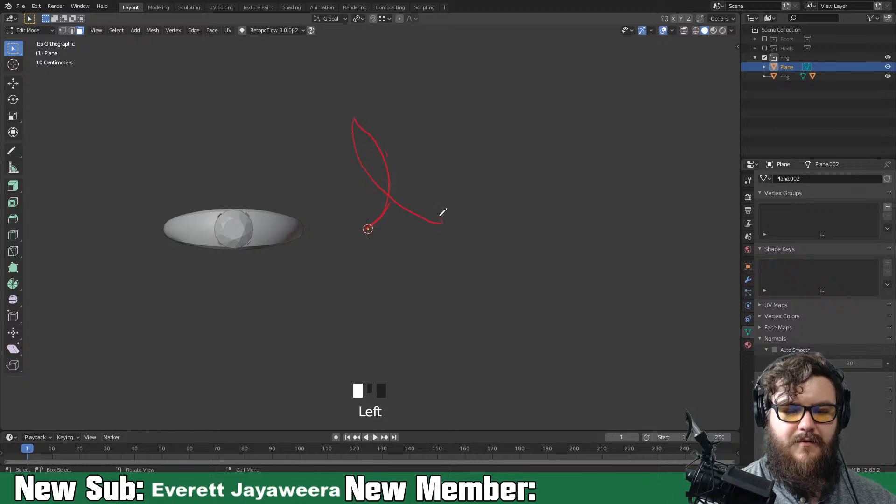
pyautogui.moveTo(331, 227); pyautogui.dragTo(367, 242)
pyautogui.press('d')
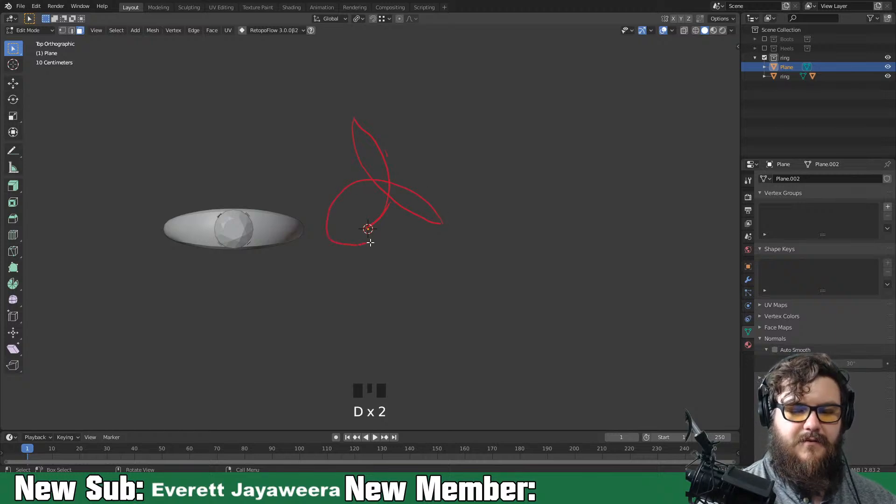
pyautogui.moveTo(369, 212)
pyautogui.mouseDown(button='right')
pyautogui.moveTo(385, 69)
pyautogui.moveTo(351, 183)
pyautogui.mouseUp(button='right')
pyautogui.press('d')
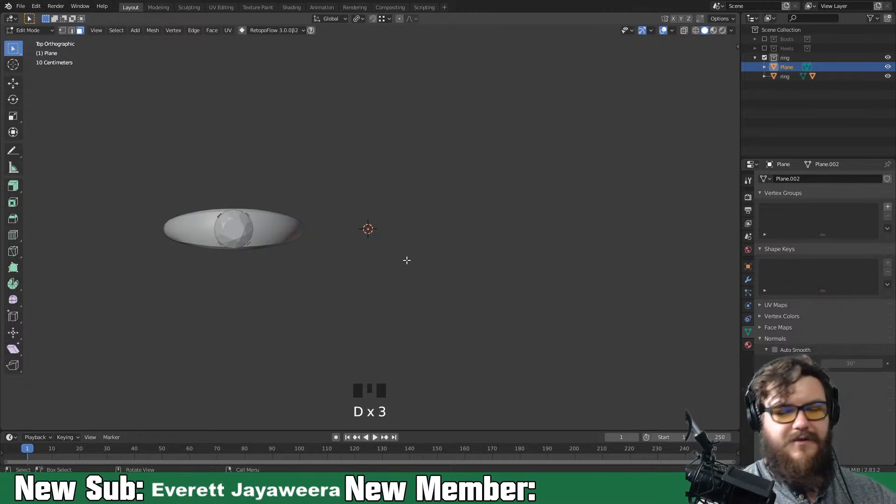
pyautogui.moveTo(324, 238); pyautogui.dragTo(364, 218)
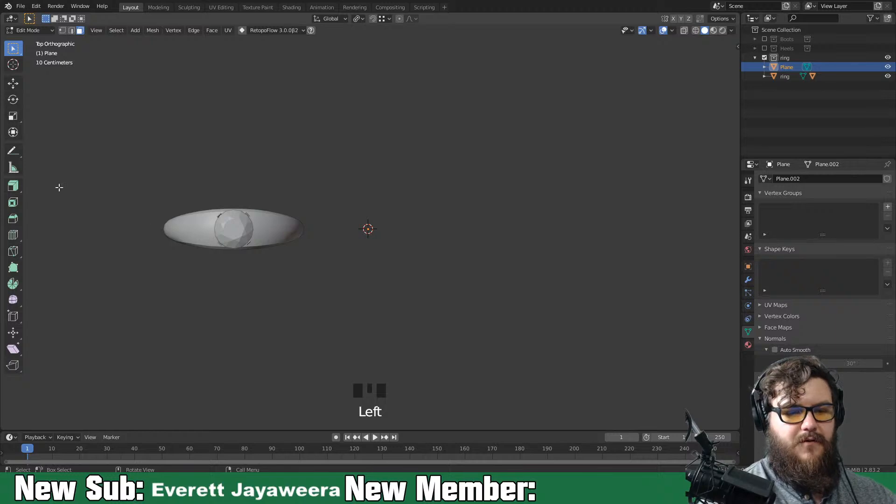
# Draw a closed three-lobed knot guide in straight segments below the 3D cursor with the Annotate Polygon tool
pyautogui.click(13, 150)
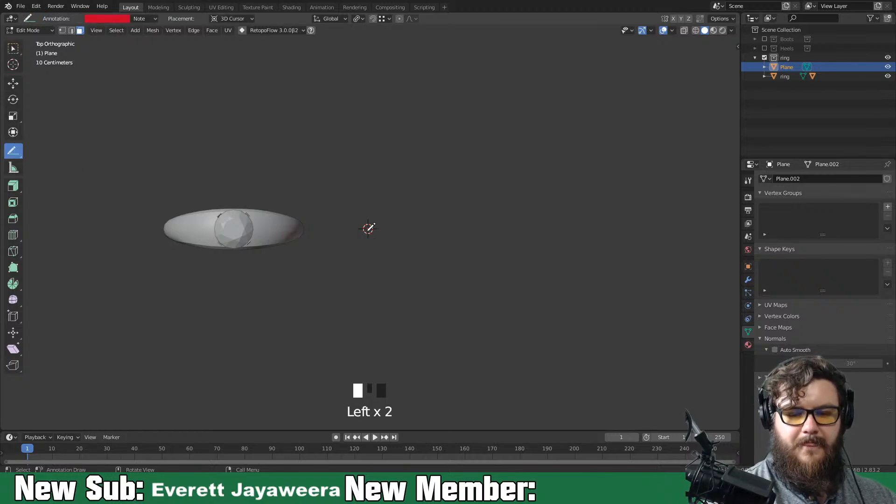
pyautogui.moveTo(368, 229)
pyautogui.mouseDown()
pyautogui.moveTo(371, 248)
pyautogui.moveTo(369, 228)
pyautogui.mouseUp()
pyautogui.moveTo(16, 154)
pyautogui.mouseDown()
pyautogui.moveTo(56, 152)
pyautogui.moveTo(89, 174)
pyautogui.moveTo(92, 153)
pyautogui.mouseUp()
pyautogui.moveTo(13, 151)
pyautogui.mouseDown()
pyautogui.moveTo(83, 158)
pyautogui.moveTo(90, 190)
pyautogui.mouseUp()
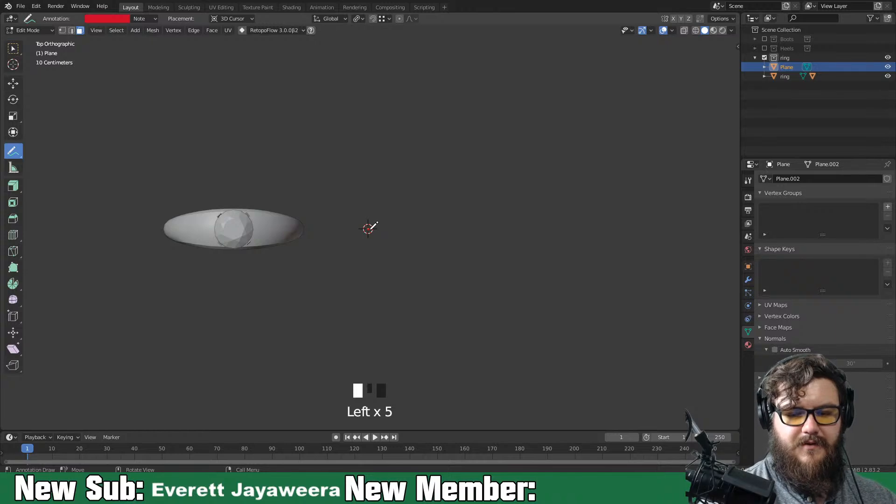
pyautogui.click(365, 232)
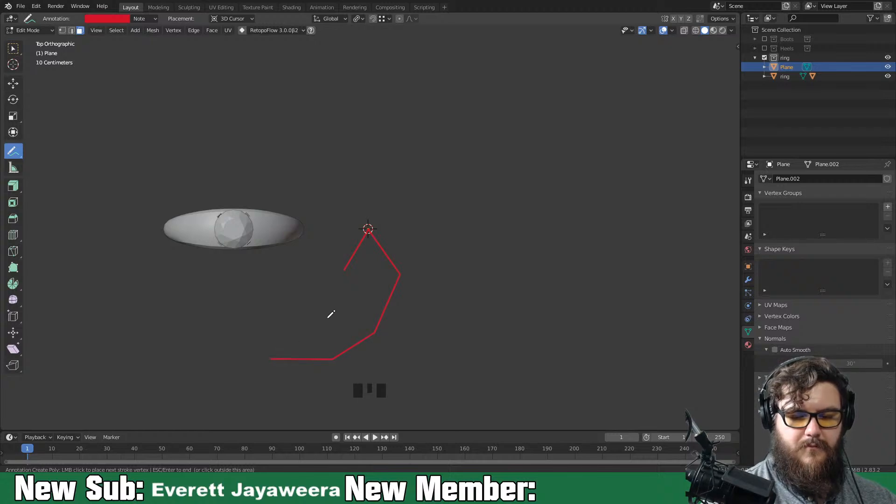
pyautogui.click(369, 312)
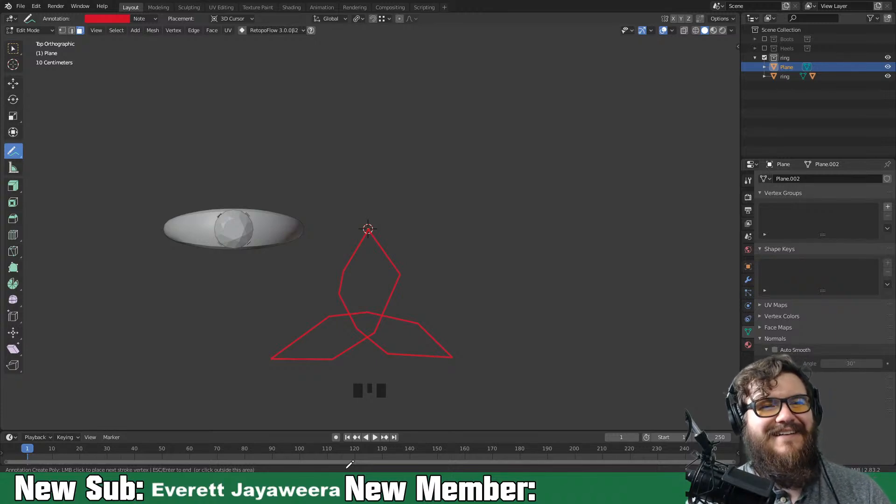
pyautogui.press('Escape')
pyautogui.click(13, 48)
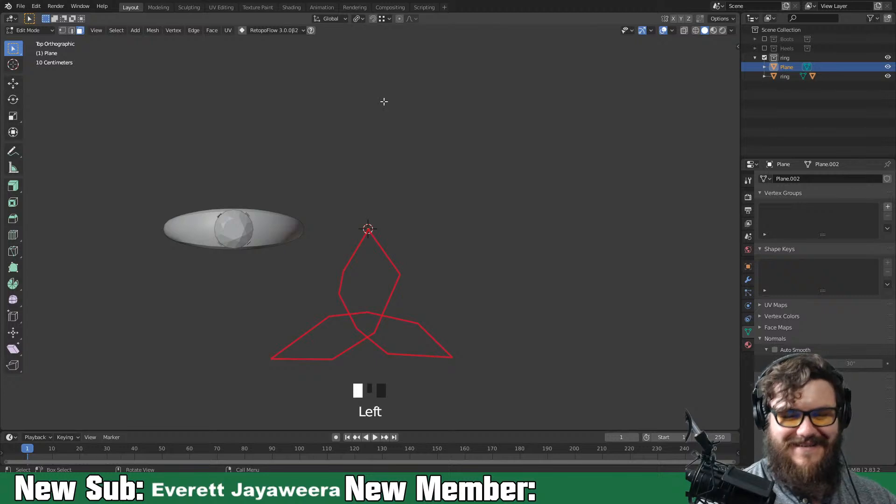
# Extrude the plane's single vertex four times along the annotated knot, from the top point down to the lower-left tip
pyautogui.keyDown('shift'); pyautogui.moveTo(436, 316); pyautogui.dragTo(431, 330, button='middle'); pyautogui.keyUp('shift')
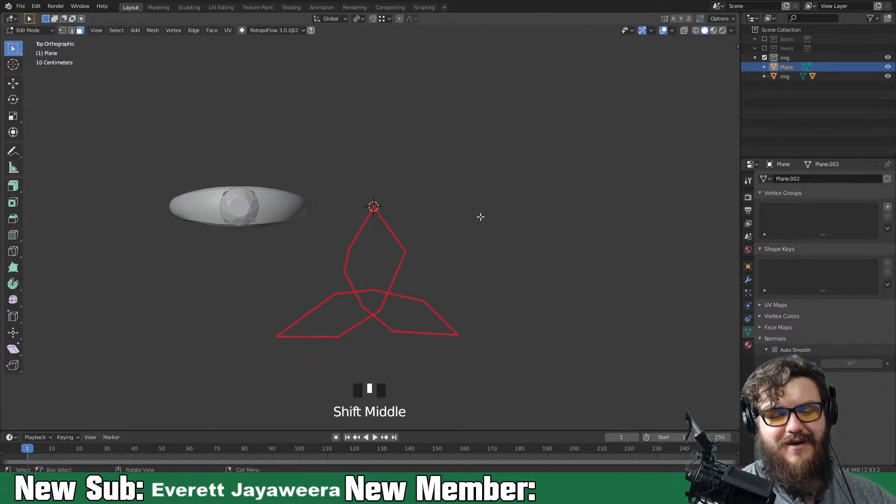
pyautogui.press('e')
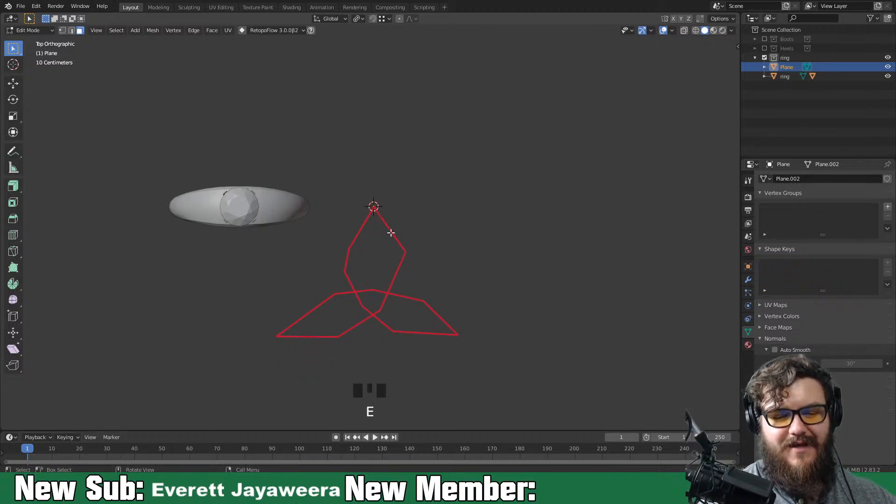
pyautogui.press('1')
pyautogui.press('a')
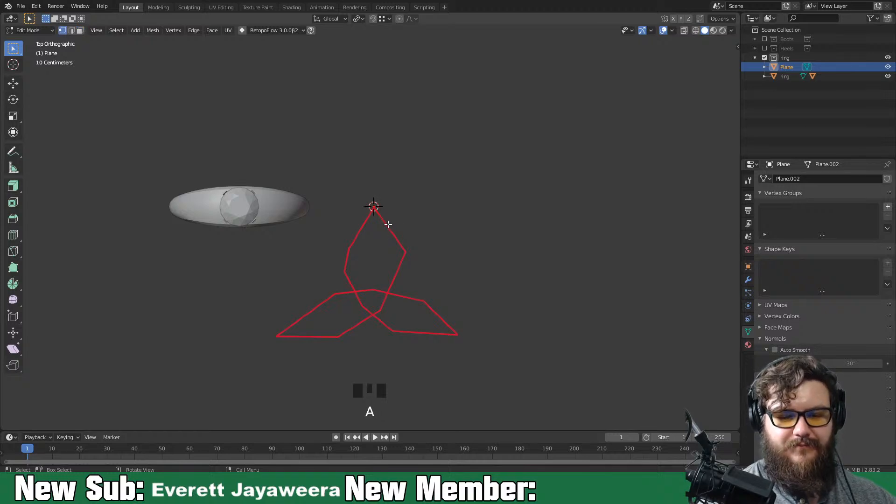
pyautogui.press('e')
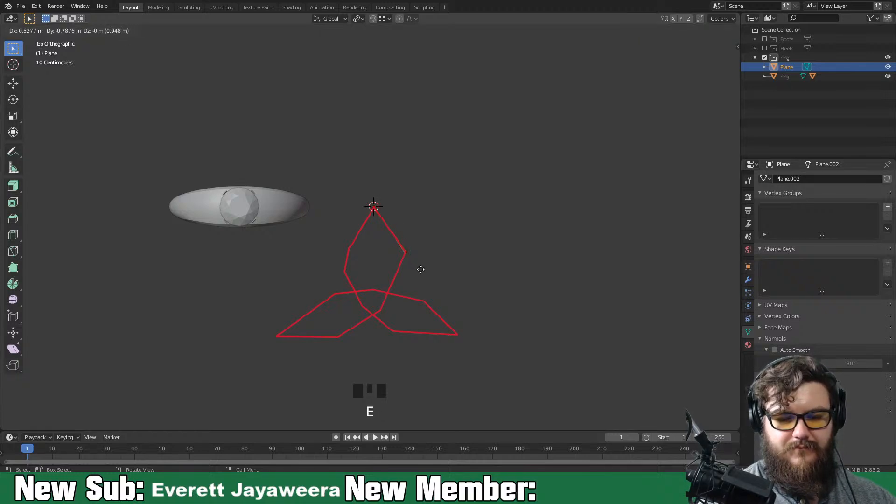
pyautogui.click(421, 267)
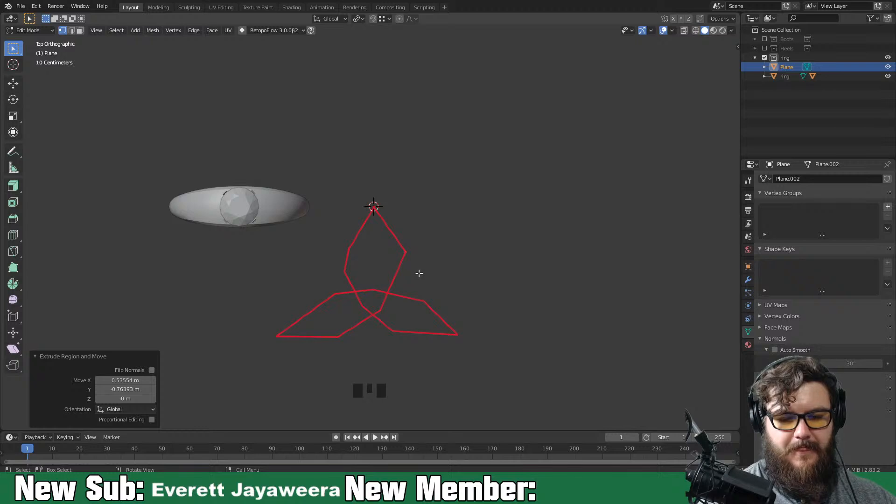
pyautogui.press('e')
pyautogui.click(393, 331)
pyautogui.press('e')
pyautogui.click(343, 362)
pyautogui.press('e')
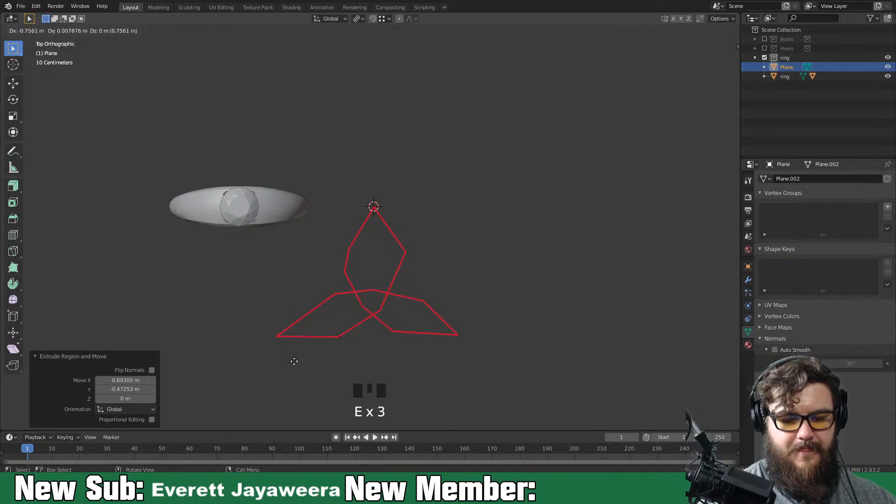
pyautogui.click(276, 361)
# Extrude four more vertices along the annotated knot, from the lower-left tip over the centre crossing to the lower-right tip
pyautogui.press('e')
pyautogui.click(346, 306)
pyautogui.press('e')
pyautogui.click(406, 297)
pyautogui.press('e')
pyautogui.click(483, 316)
pyautogui.press('e')
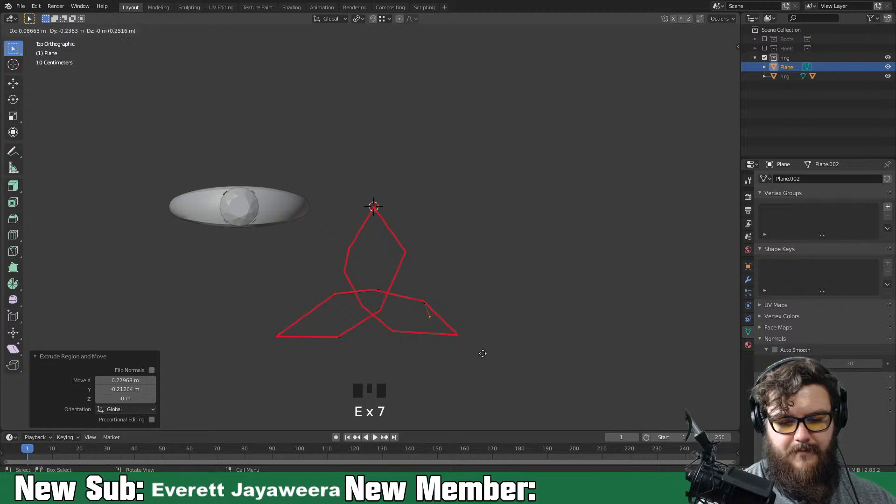
pyautogui.click(510, 368)
# Extrude four vertices from the lower-right tip back through the crossing and up the left side of the top lobe
pyautogui.press('e')
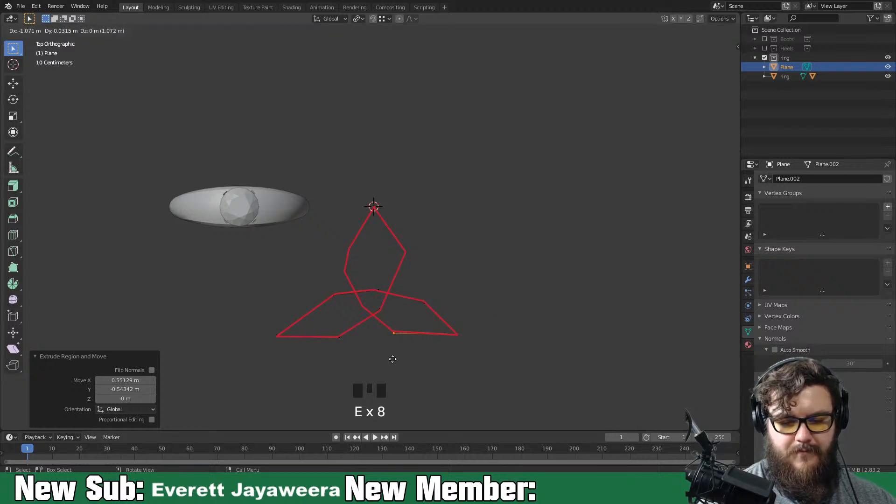
pyautogui.click(393, 359)
pyautogui.press('e')
pyautogui.click(342, 314)
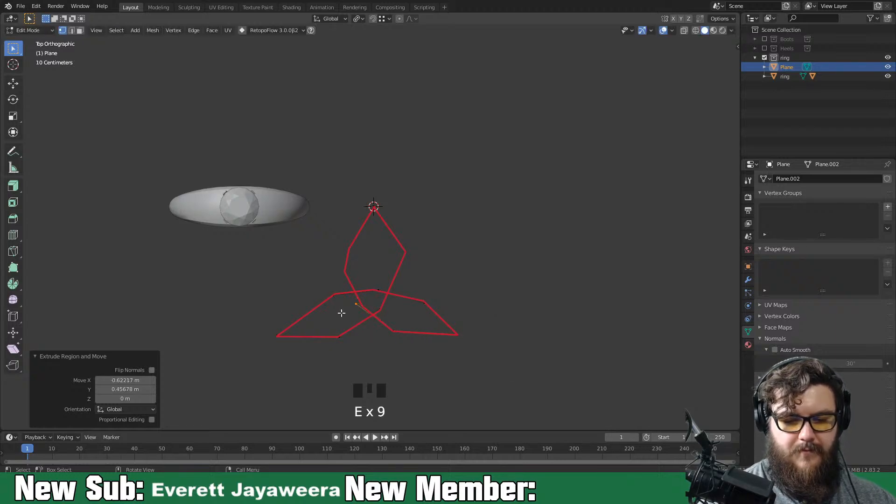
pyautogui.press('e')
pyautogui.click(333, 267)
pyautogui.press('e')
pyautogui.click(354, 238)
# Close the knot outline with an edge to the top vertex, and erase the annotated guide
pyautogui.keyDown('shift'); pyautogui.click(373, 206); pyautogui.keyUp('shift')
pyautogui.press('f')
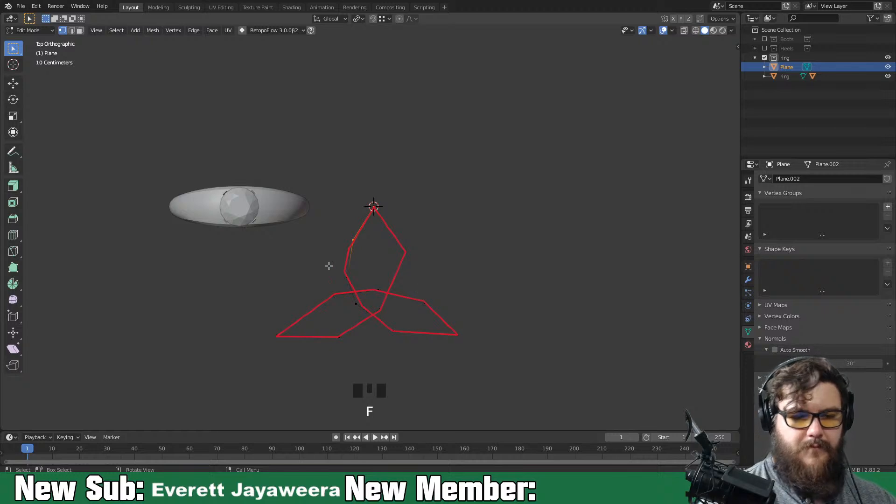
pyautogui.press('d')
pyautogui.moveTo(372, 254)
pyautogui.mouseDown(button='right')
pyautogui.moveTo(298, 242)
pyautogui.moveTo(461, 242)
pyautogui.moveTo(489, 274)
pyautogui.mouseUp(button='right')
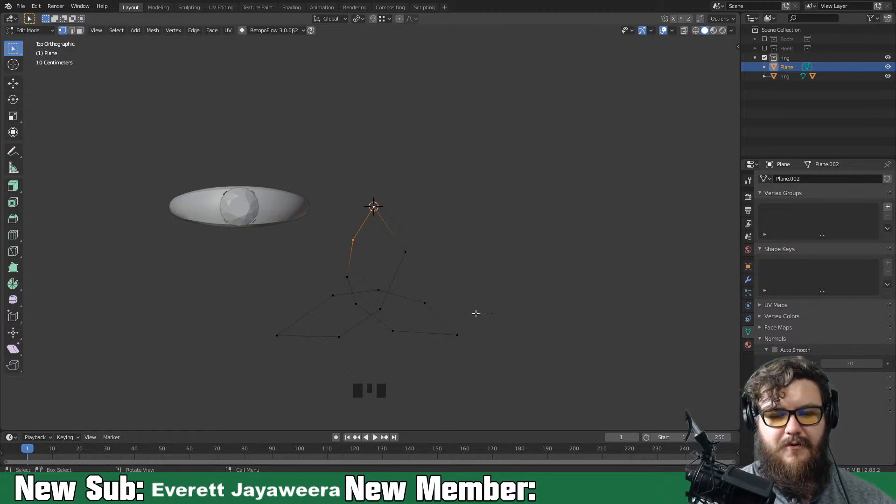
# Add a Skin modifier and a Subdivision Surface modifier to the closed knot outline, and inspect the thickened shape
pyautogui.click(748, 279)
pyautogui.click(796, 194)
pyautogui.click(797, 189)
pyautogui.click(804, 181)
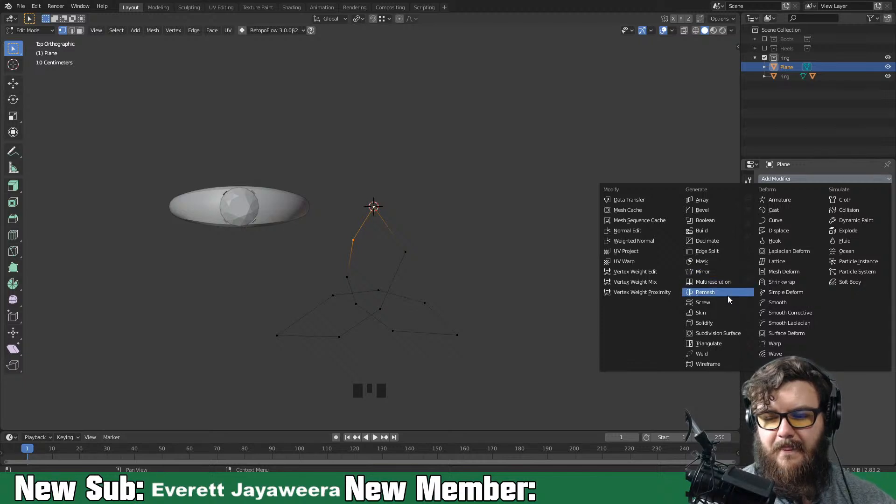
pyautogui.click(718, 311)
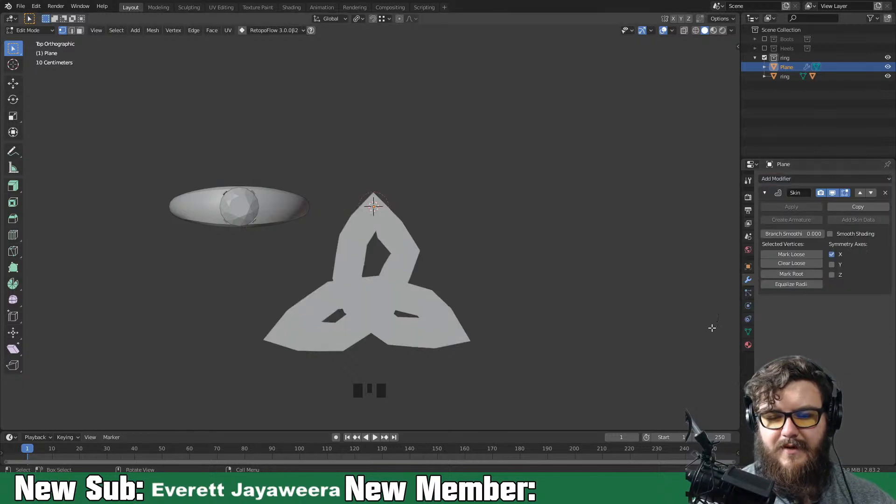
pyautogui.click(801, 178)
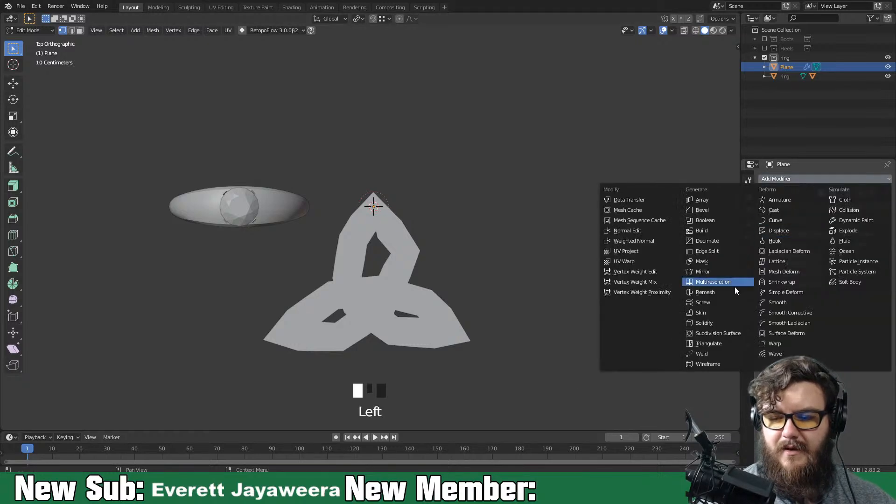
pyautogui.click(732, 334)
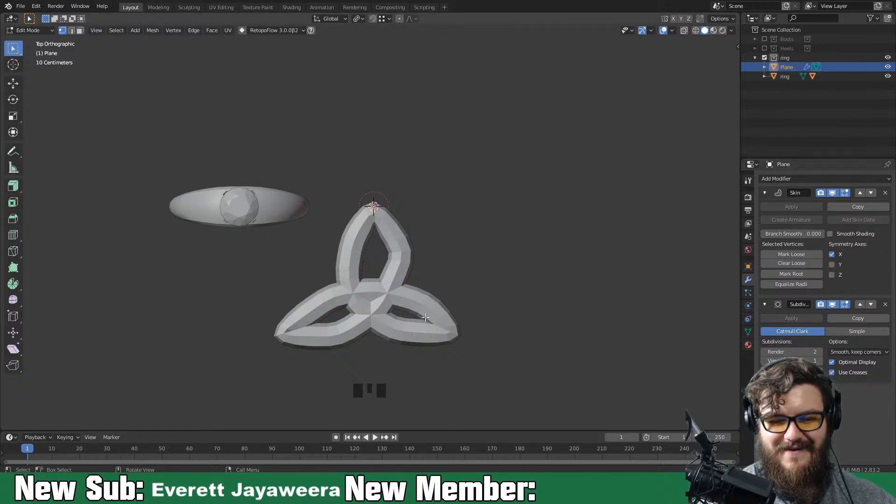
pyautogui.moveTo(429, 342); pyautogui.dragTo(358, 322, button='middle')
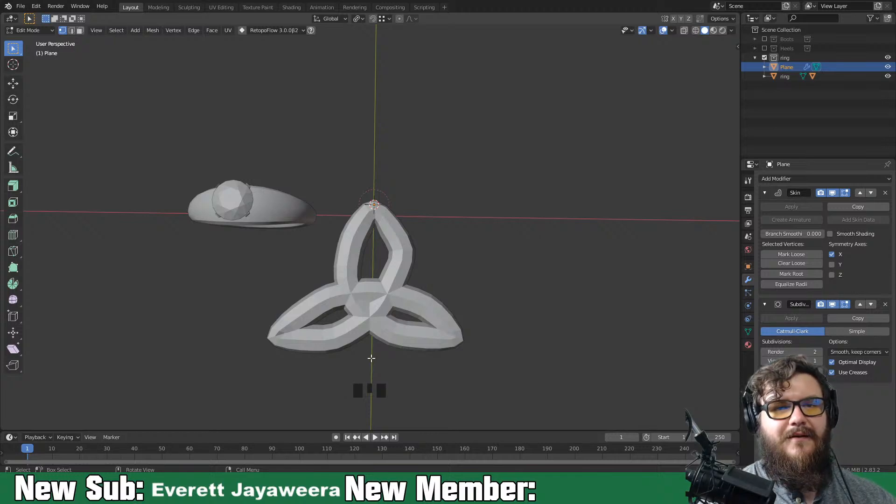
# Delete all vertices of the knot and remove the Skin modifier from the Plane object
pyautogui.press('a')
pyautogui.press('x')
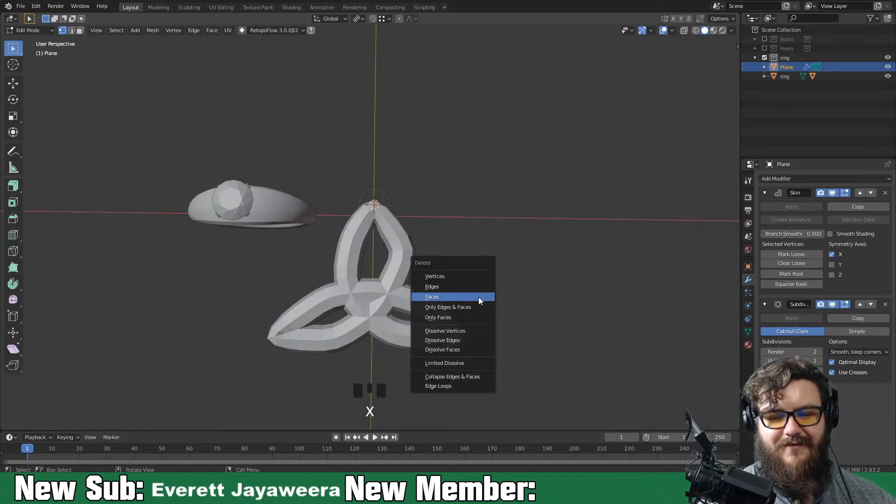
pyautogui.click(477, 275)
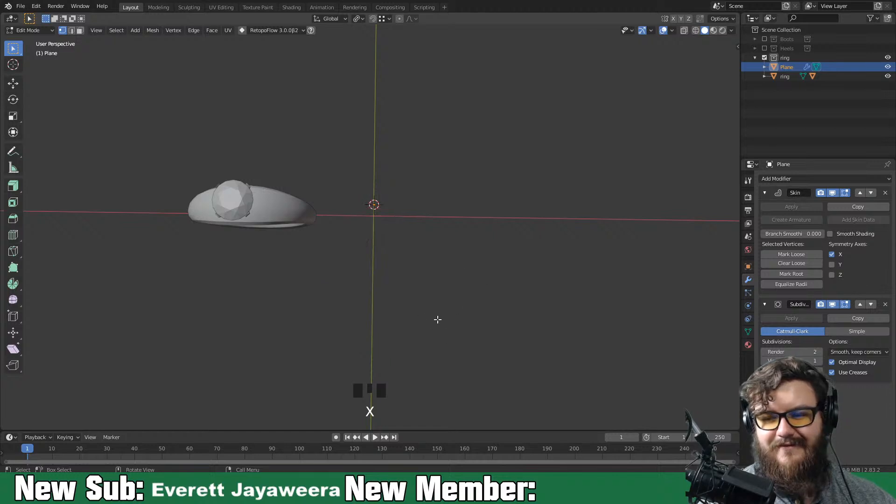
pyautogui.click(886, 193)
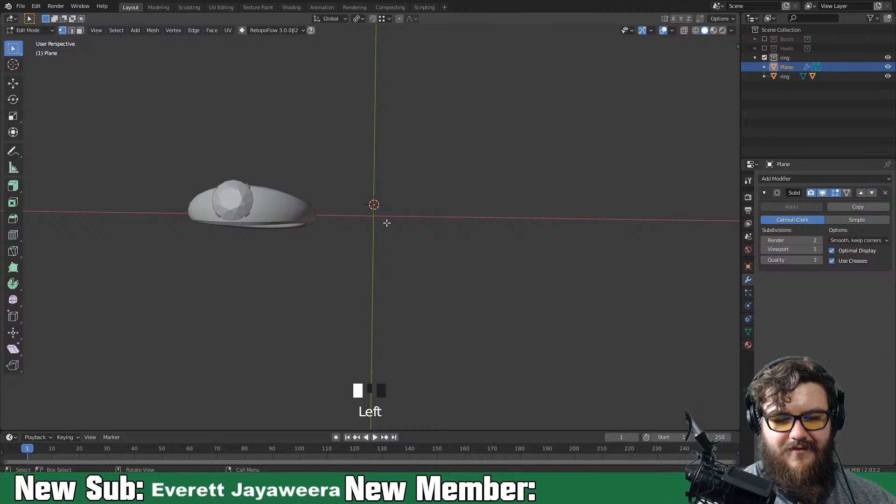
# In top view, add a single vertex at the 3D cursor and extrude it three times into a closed diamond outline about 1.45 m tall
pyautogui.press('KP_7')
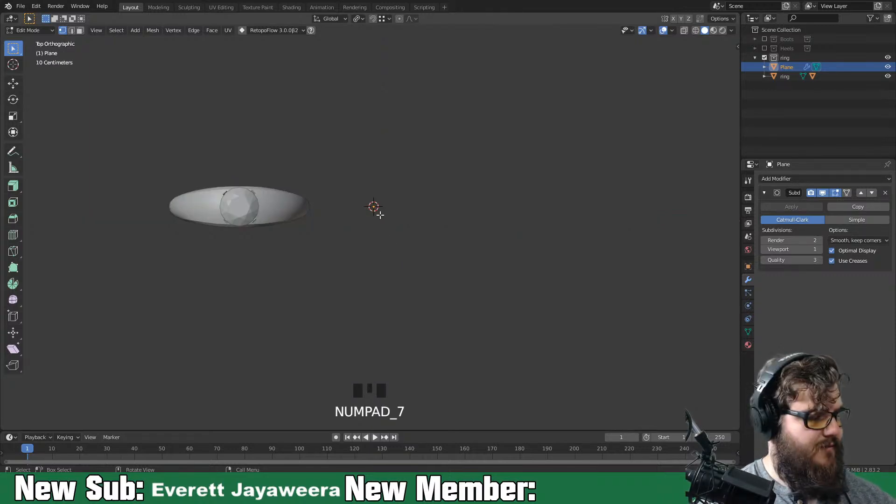
pyautogui.hotkey('shift', 'a')
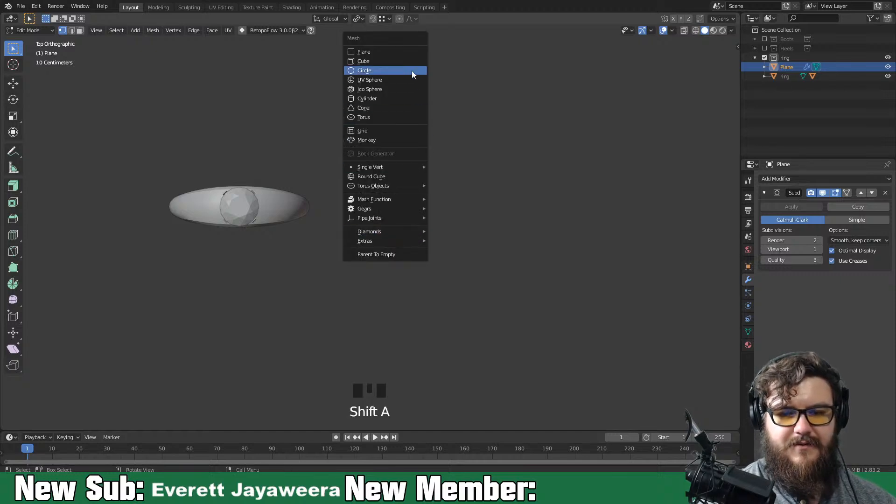
pyautogui.moveTo(418, 167)
pyautogui.click(477, 166)
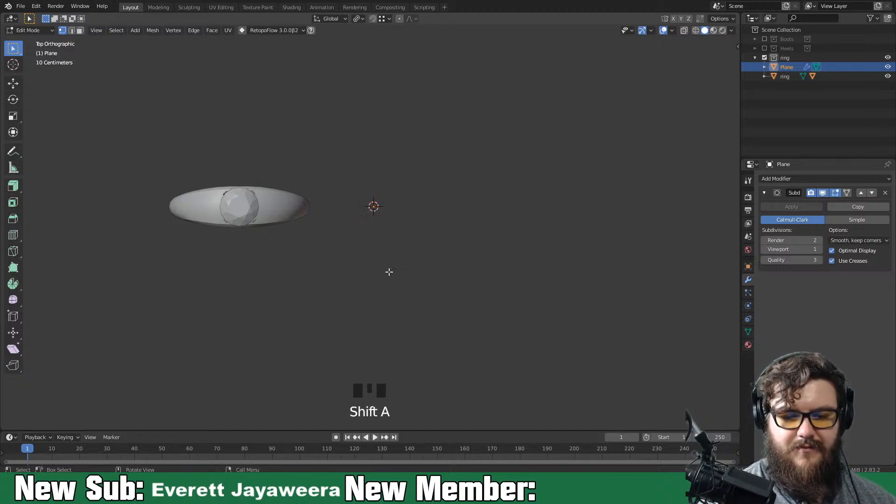
pyautogui.press('e')
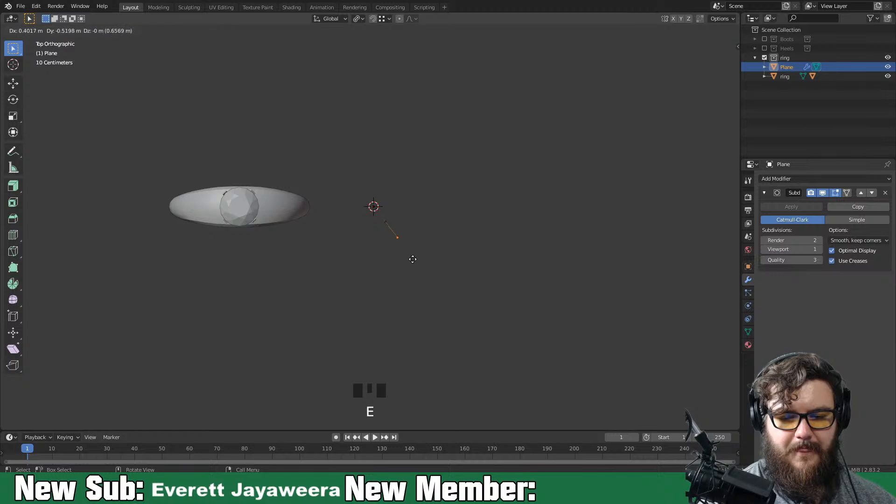
pyautogui.click(413, 258)
pyautogui.press('e')
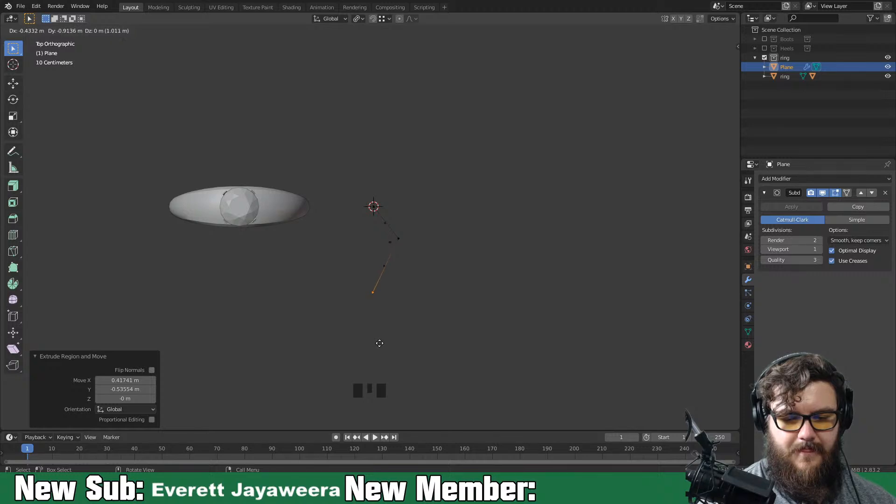
pyautogui.click(381, 340)
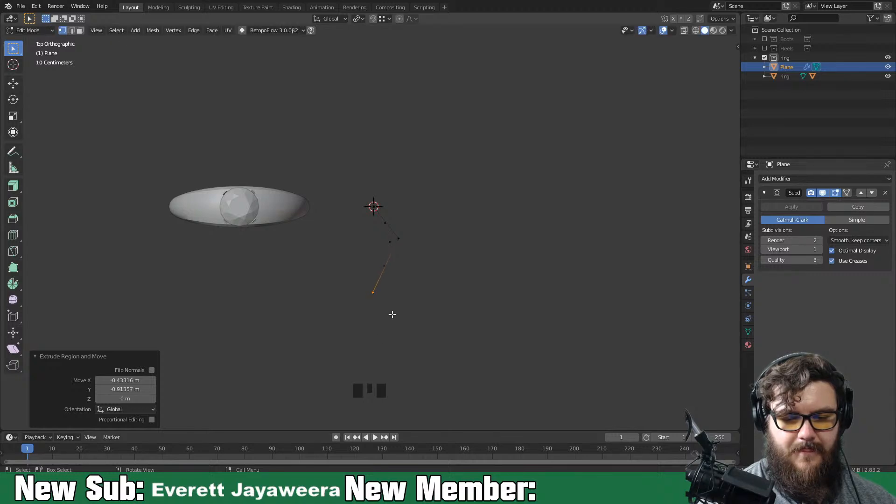
pyautogui.press('e')
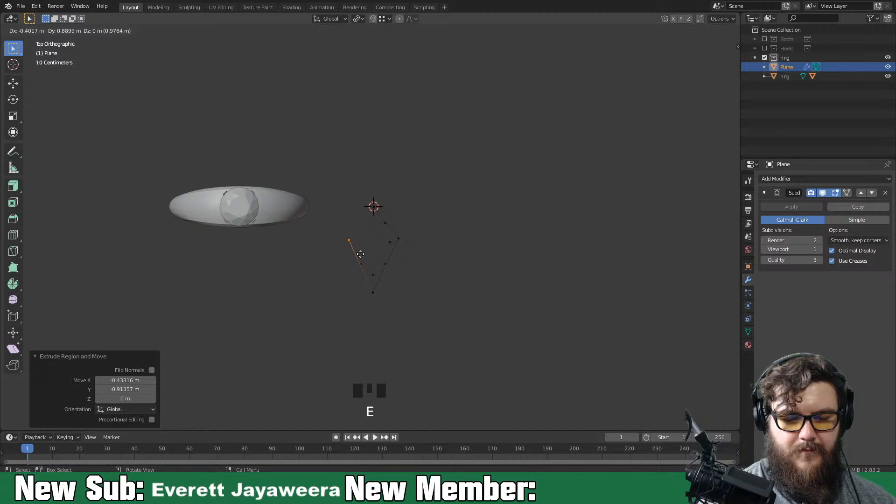
pyautogui.click(370, 239)
pyautogui.press('f')
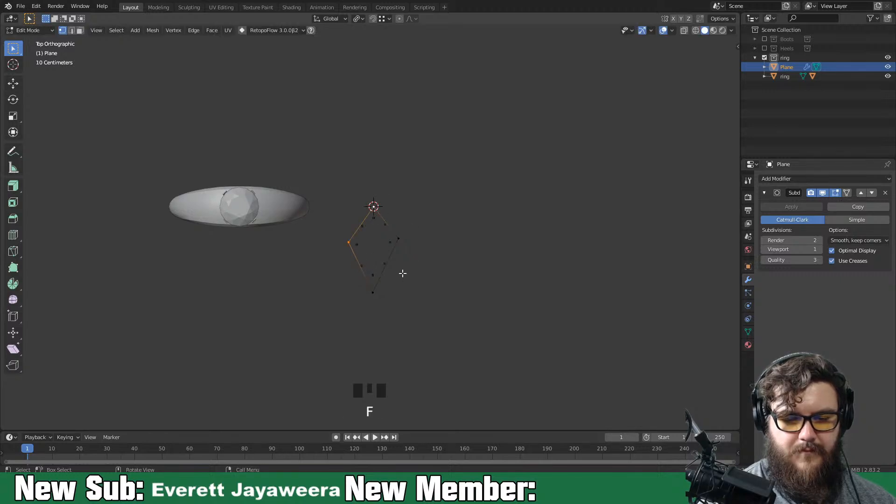
# Remove the Subdivision Surface modifier so the diamond outline keeps its straight edges
pyautogui.press('Tab')
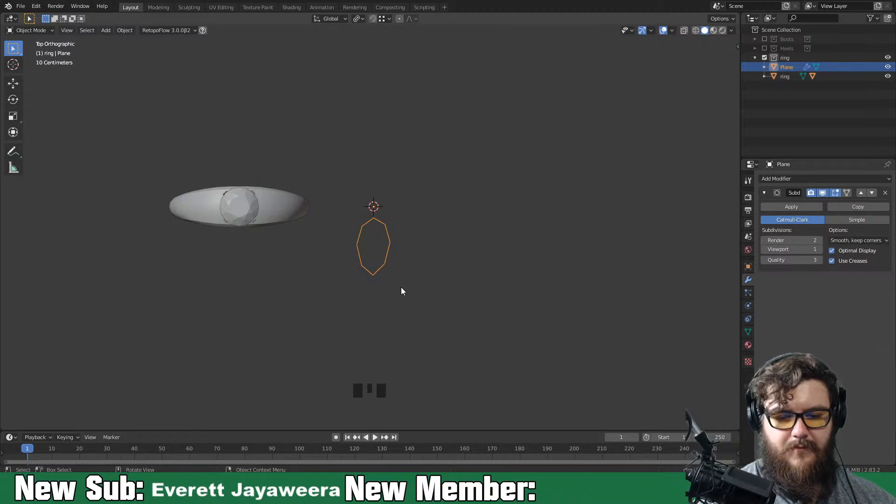
pyautogui.press('Tab')
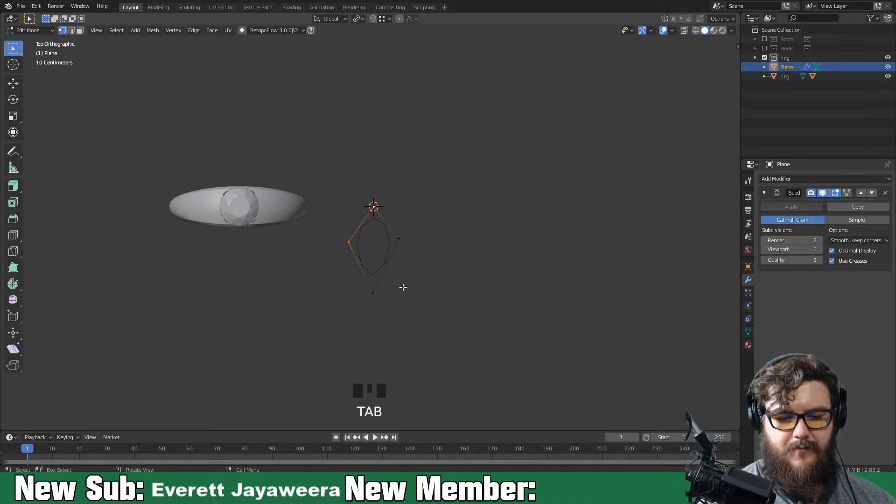
pyautogui.click(885, 193)
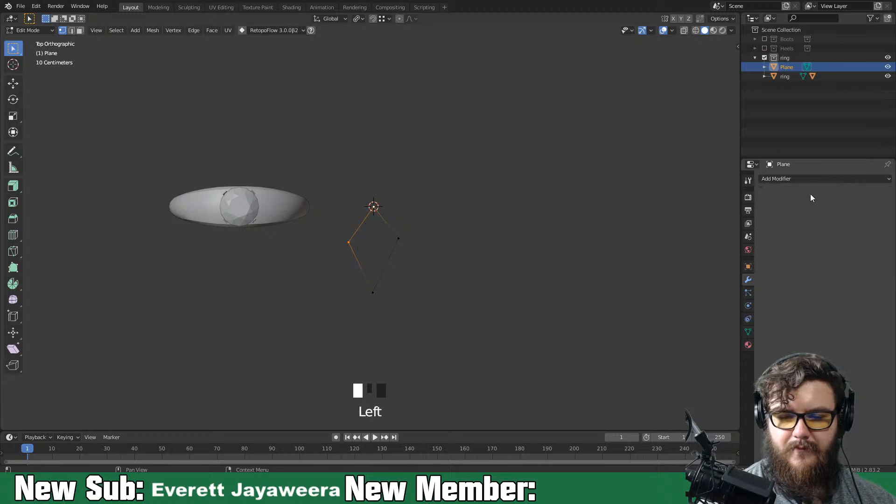
pyautogui.press('Tab')
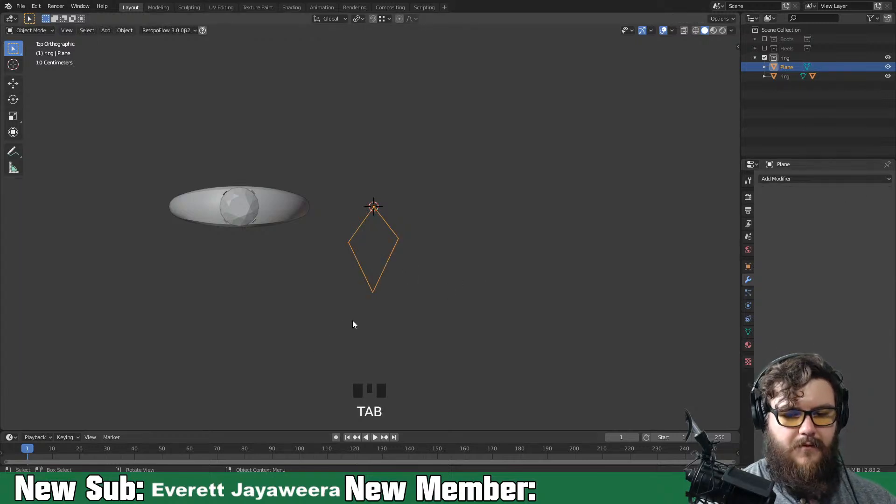
pyautogui.press('Tab')
# Spin the whole diamond outline about -190° around Z with 3 steps, Auto Merge off and Use Duplicates on
pyautogui.press('a')
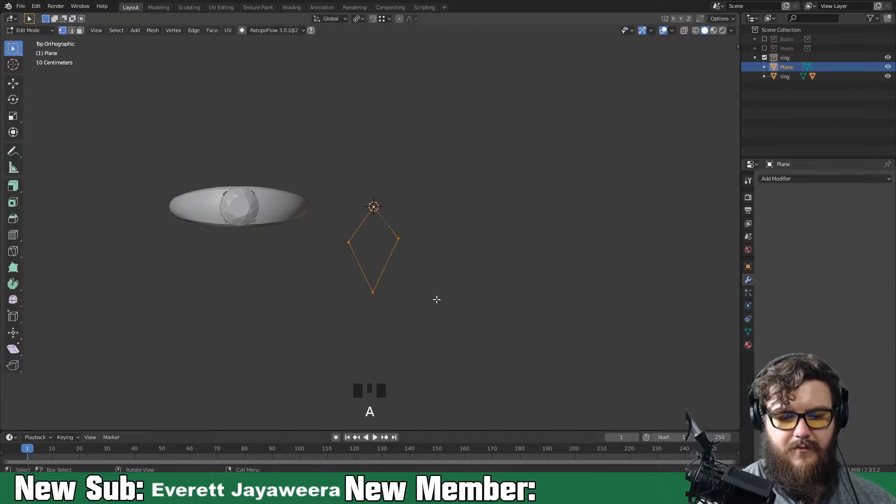
pyautogui.click(13, 284)
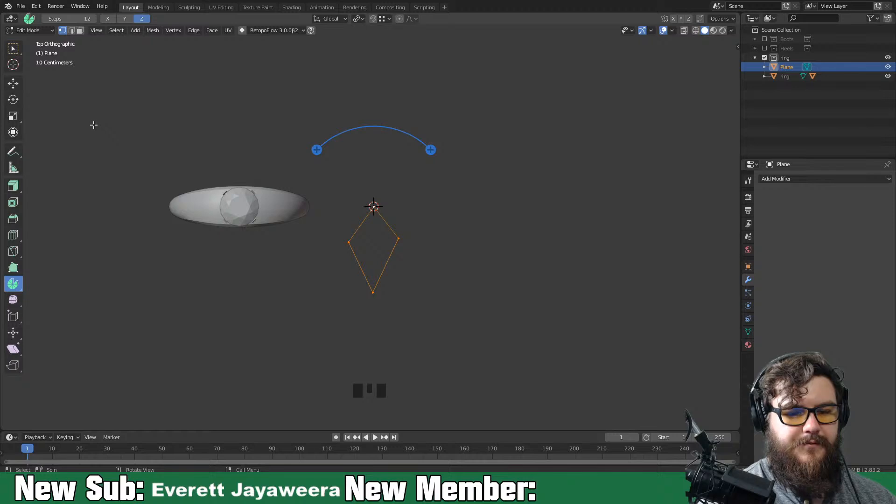
pyautogui.moveTo(432, 149); pyautogui.dragTo(381, 280)
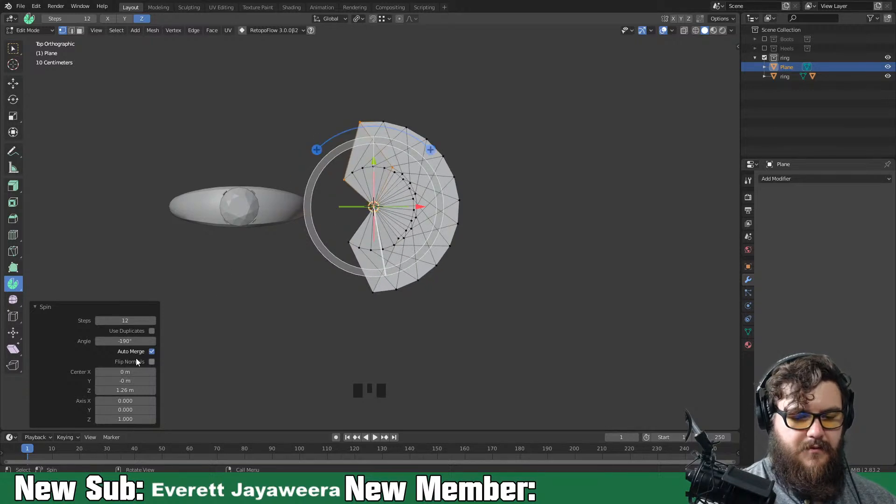
pyautogui.click(136, 321)
pyautogui.write('3')
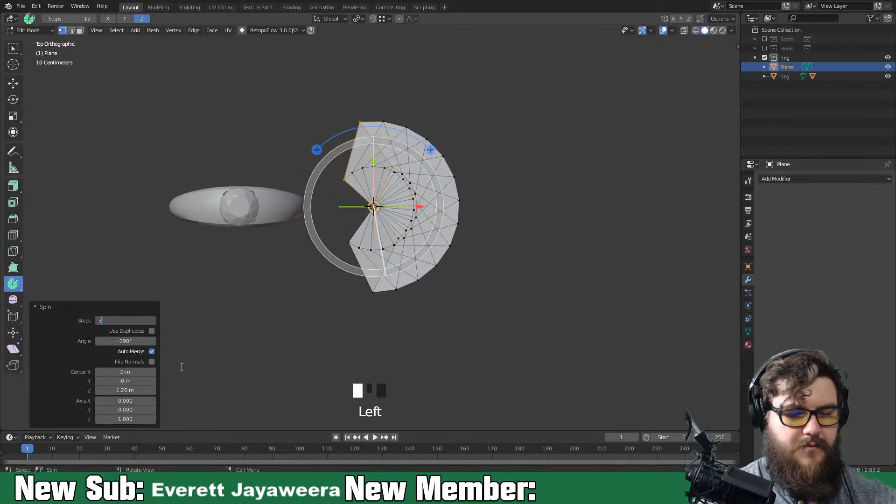
pyautogui.press('Return')
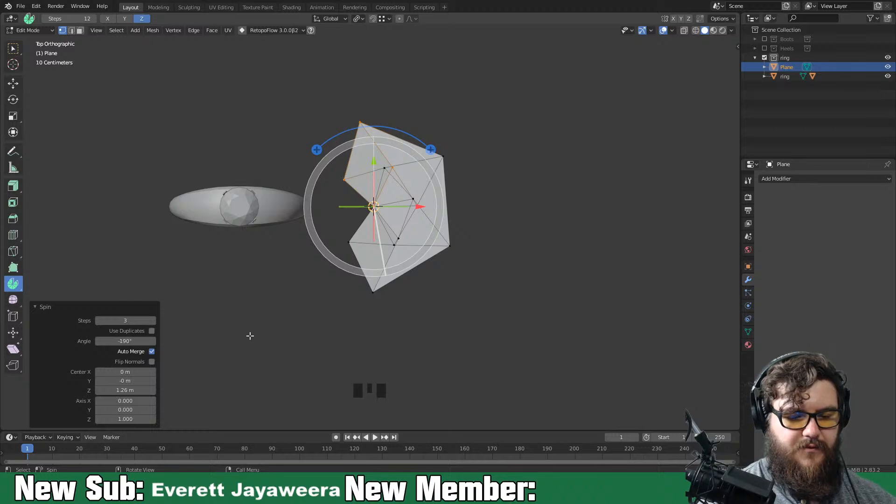
pyautogui.click(151, 352)
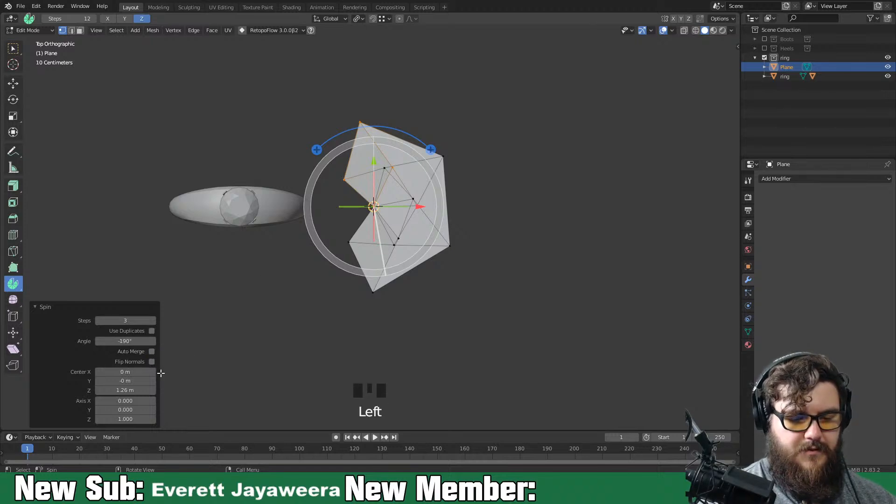
pyautogui.click(152, 331)
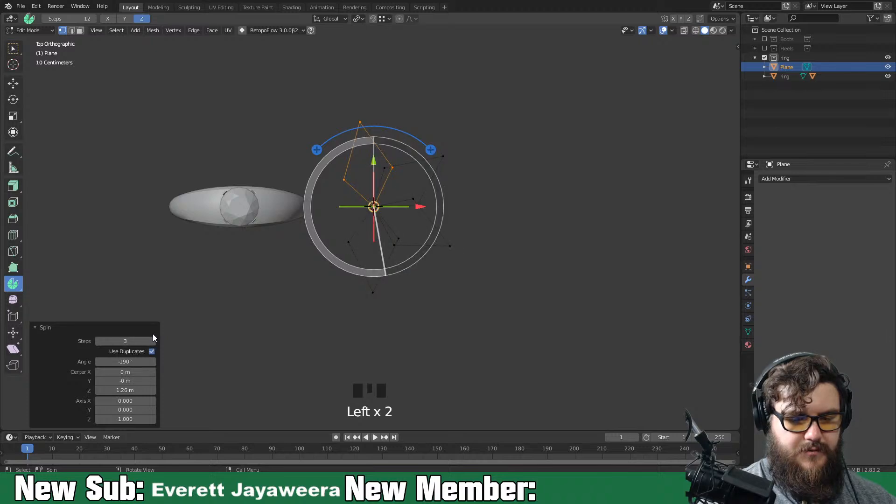
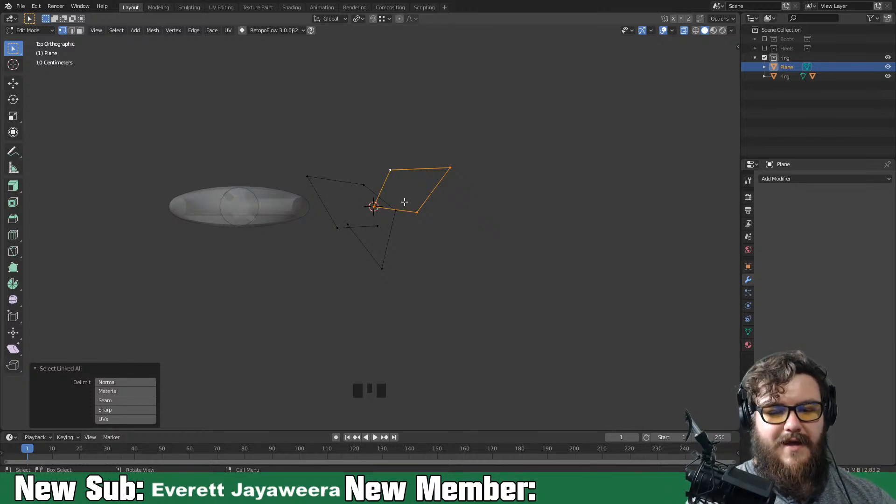
# Move the selected right-hand diamond outline about -0.44 m in X and -0.27 m in Y to overlap the other two lobes
pyautogui.press('g')
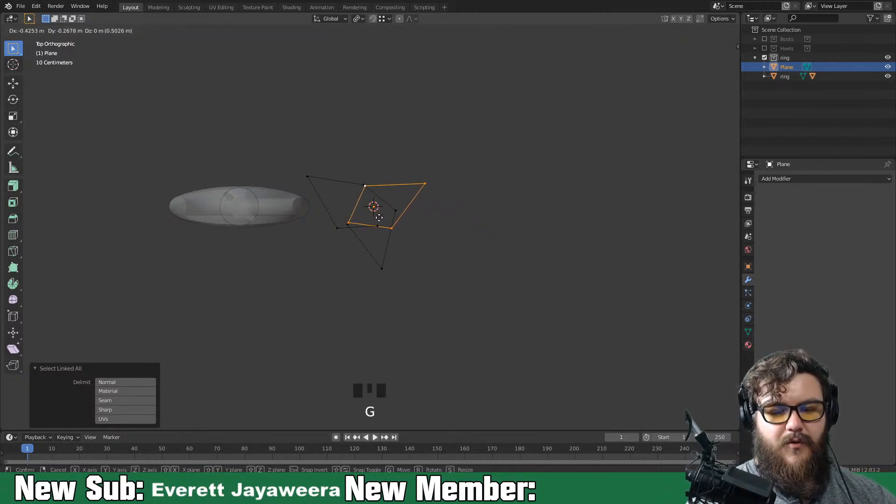
pyautogui.click(378, 217)
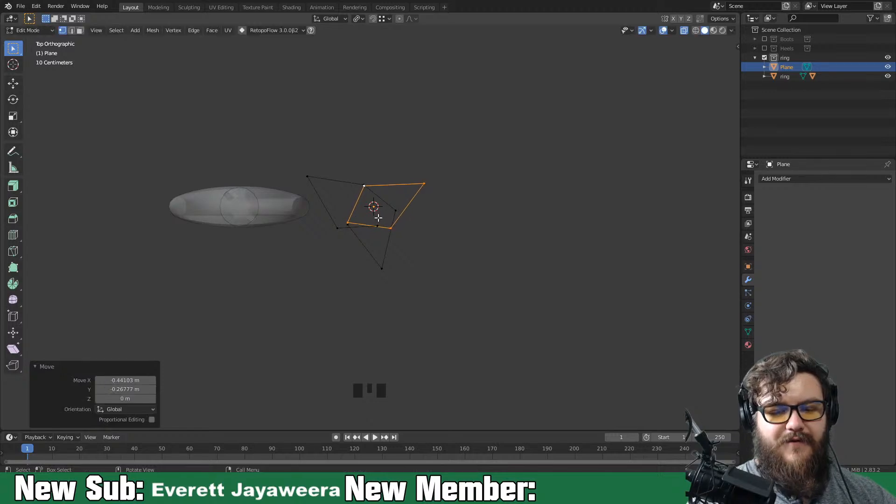
# Rotate the selected right-hand diamond about 8.4° and -15.2° around Z, and move it about -0.04 m in X and -0.02 m in Y
pyautogui.press('r')
pyautogui.click(426, 222)
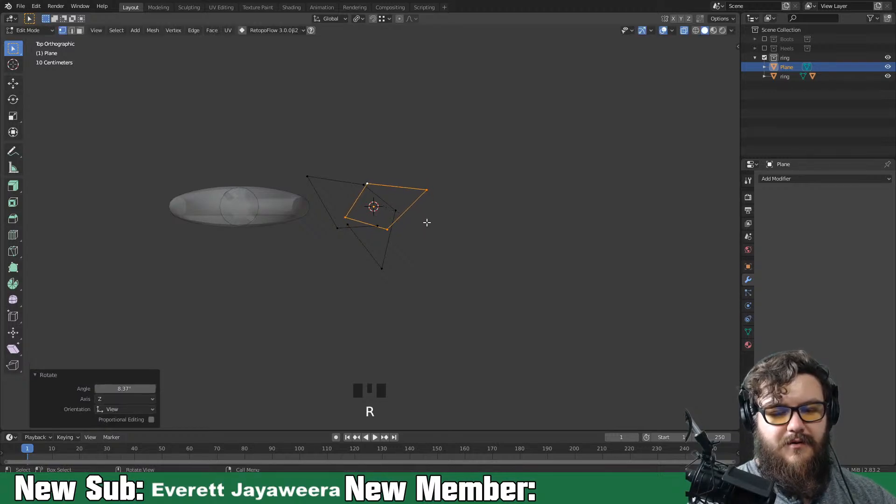
pyautogui.press('r')
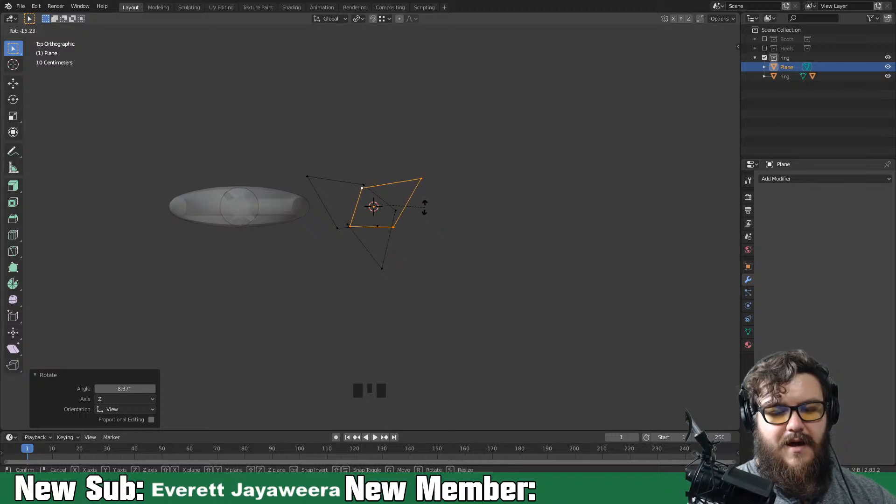
pyautogui.click(424, 207)
pyautogui.press('g')
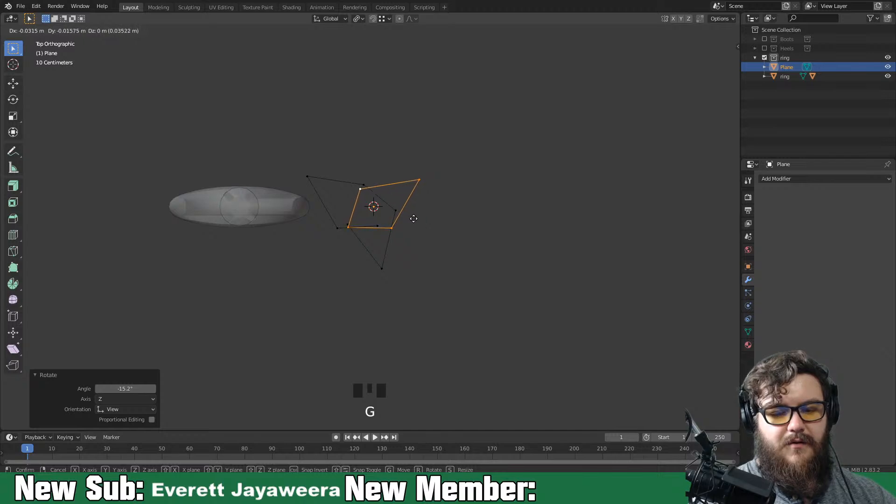
pyautogui.click(413, 219)
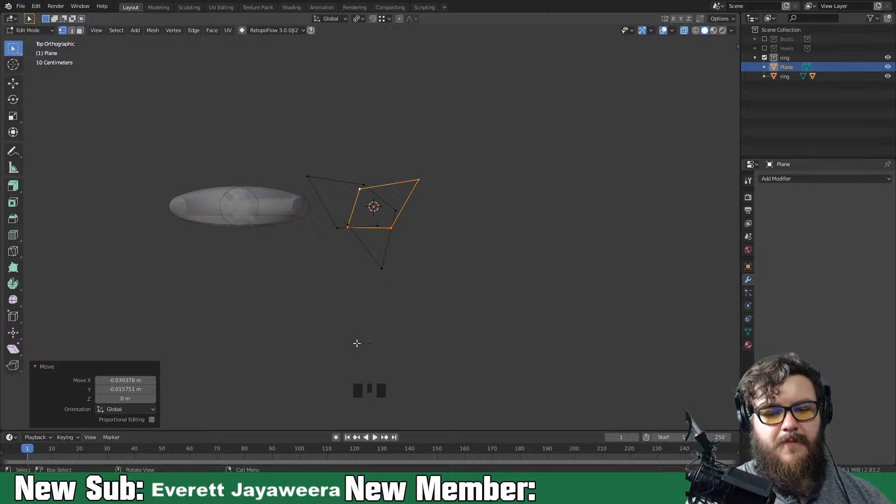
# Merge the two nearly coincident vertices at the lower left of the overlapping lobes at their center
pyautogui.press('1')
pyautogui.click(348, 230)
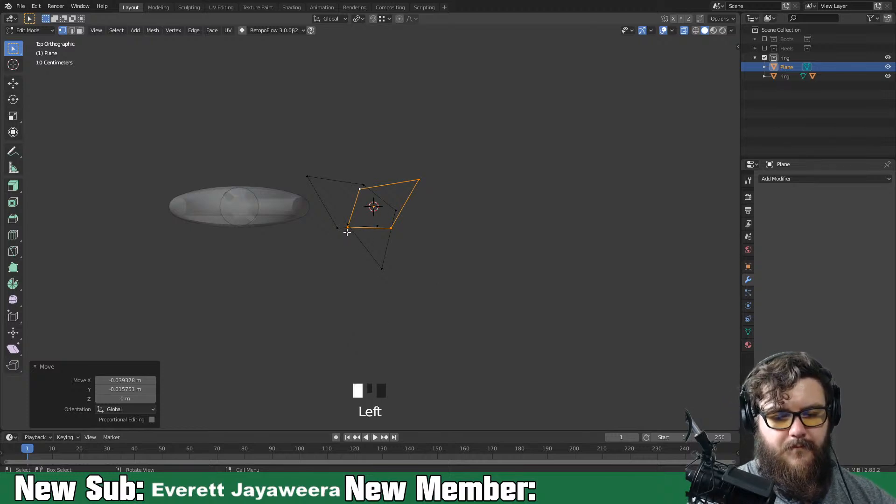
pyautogui.click(348, 229)
pyautogui.press('x')
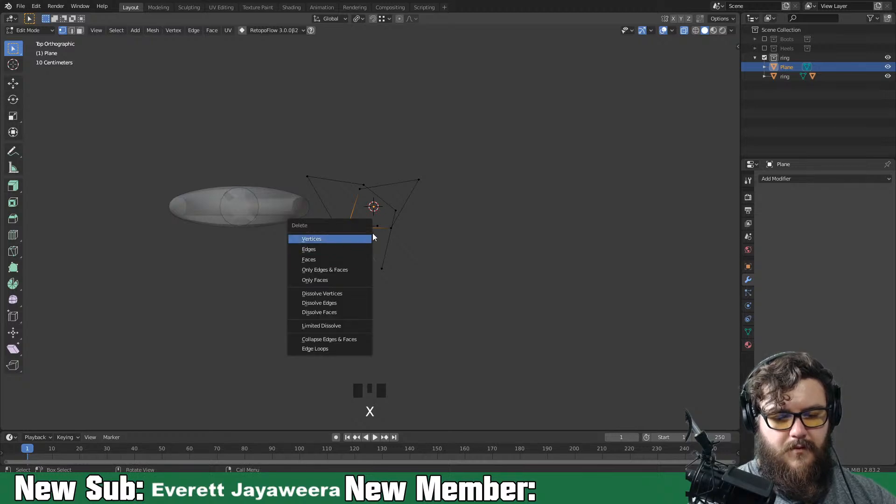
pyautogui.press('m')
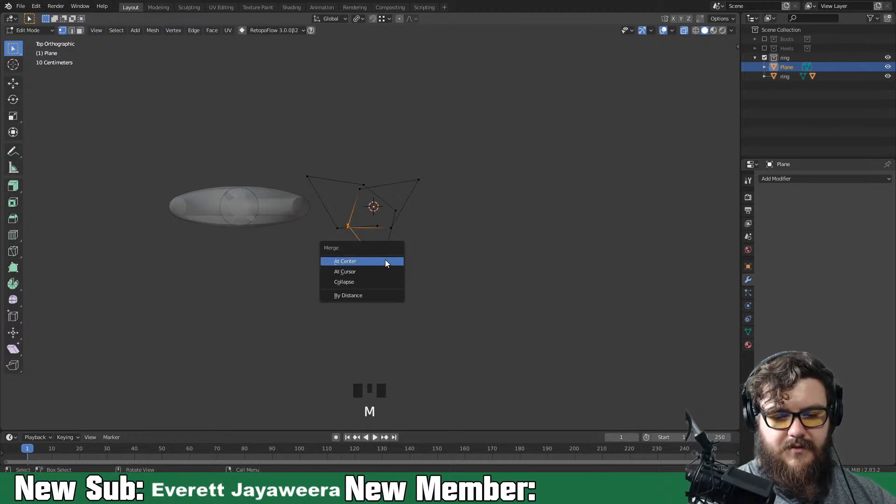
pyautogui.click(385, 260)
# Delete the right-hand diamond's horizontal bottom edge between the two lower corners of the overlap
pyautogui.press('2')
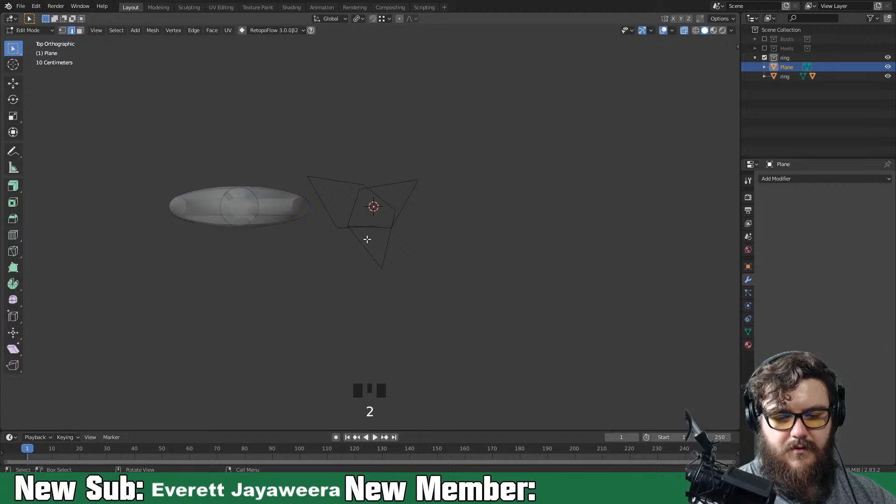
pyautogui.click(376, 228)
pyautogui.press('x')
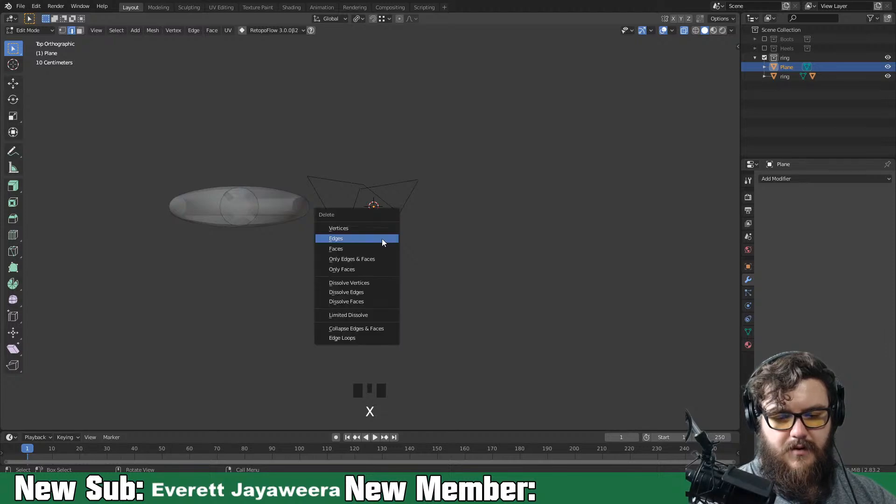
pyautogui.click(375, 241)
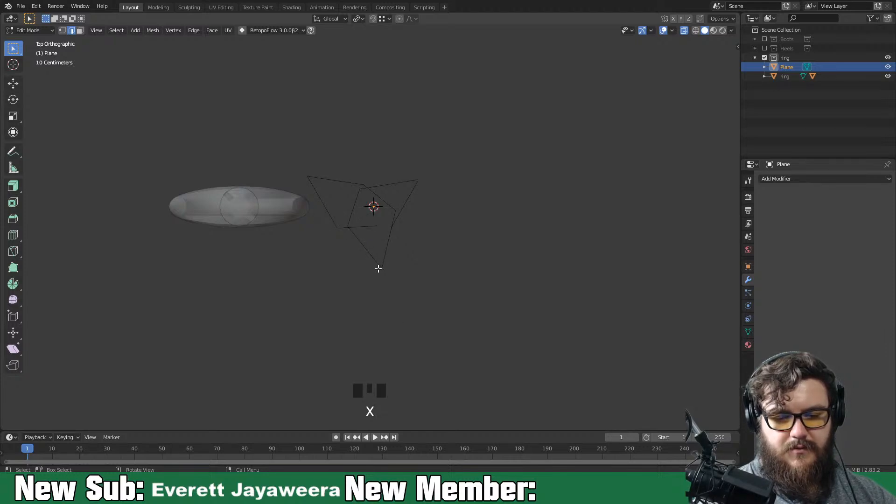
# Merge the loose end of the left lobe's bottom edge with the right lobe's lower vertex at their center
pyautogui.press('`')
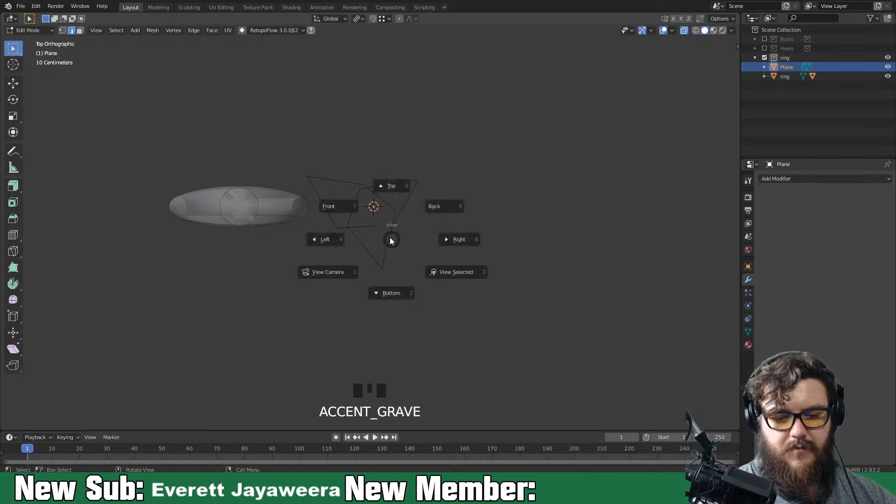
pyautogui.press('1')
pyautogui.click(378, 230)
pyautogui.keyDown('shift'); pyautogui.click(415, 242); pyautogui.keyUp('shift')
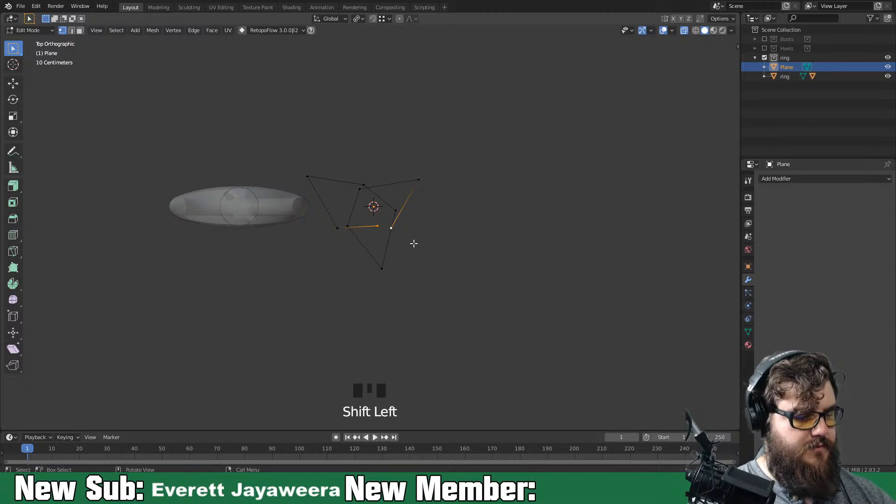
pyautogui.press('m')
pyautogui.click(416, 242)
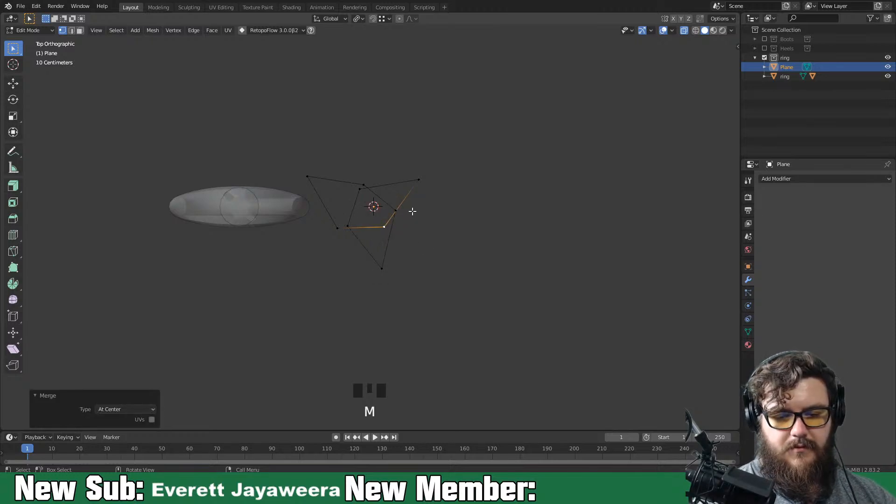
# Select the right lobe's tip with its neighbouring vertices and move the lobe up and outward from the knot's centre
pyautogui.click(421, 180)
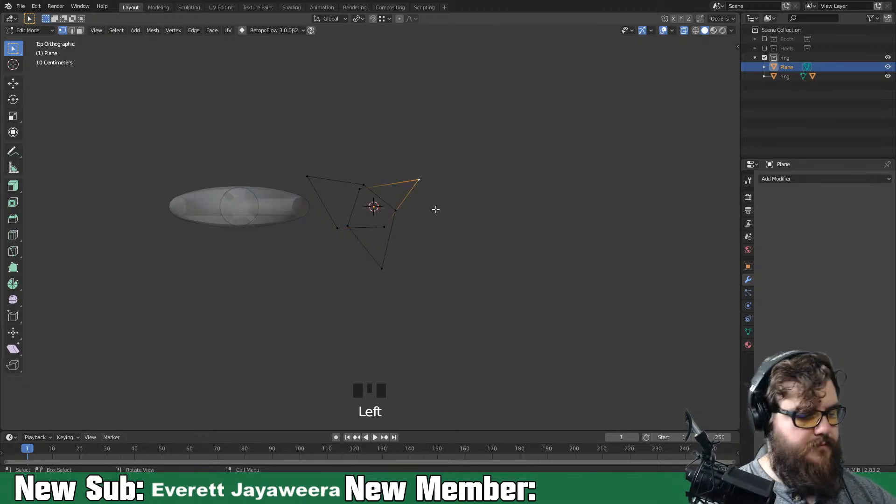
pyautogui.press('ctrl+KP_Add')
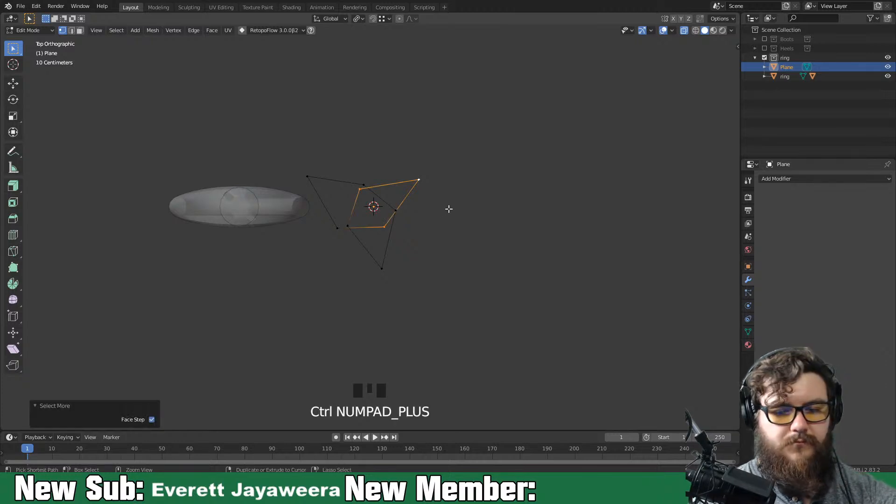
pyautogui.press('g')
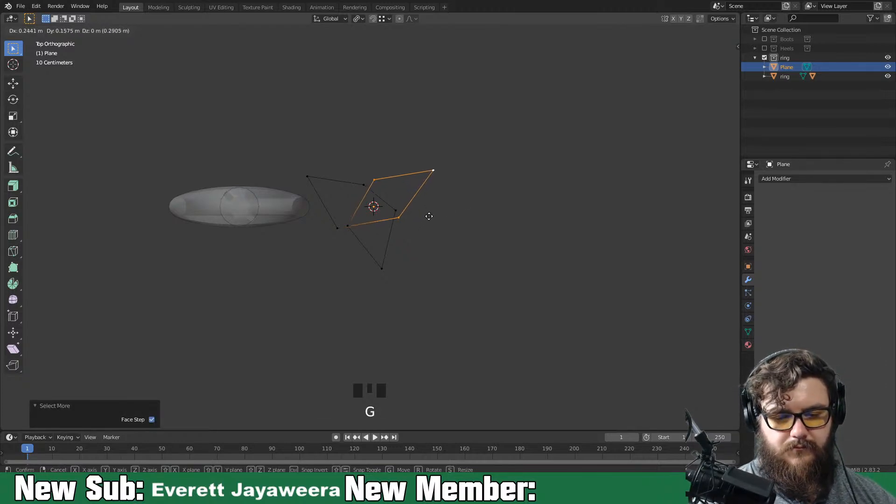
pyautogui.click(432, 210)
# Move the left lobe's lower vertex up and inward, and lower the bottom lobe's right vertex
pyautogui.click(338, 228)
pyautogui.press('g')
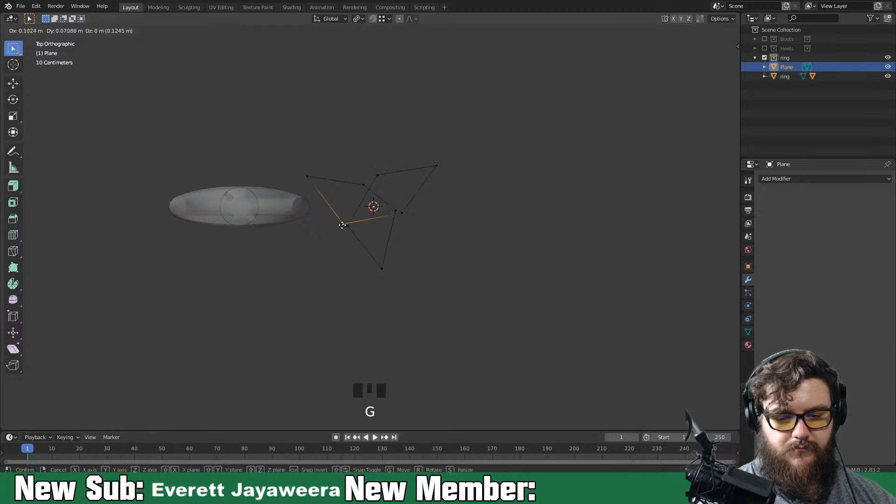
pyautogui.click(351, 219)
pyautogui.click(396, 211)
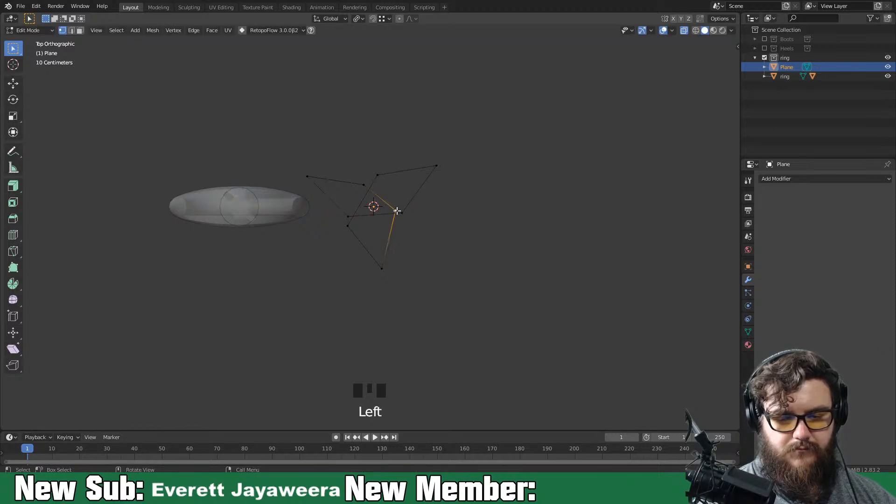
pyautogui.press('g')
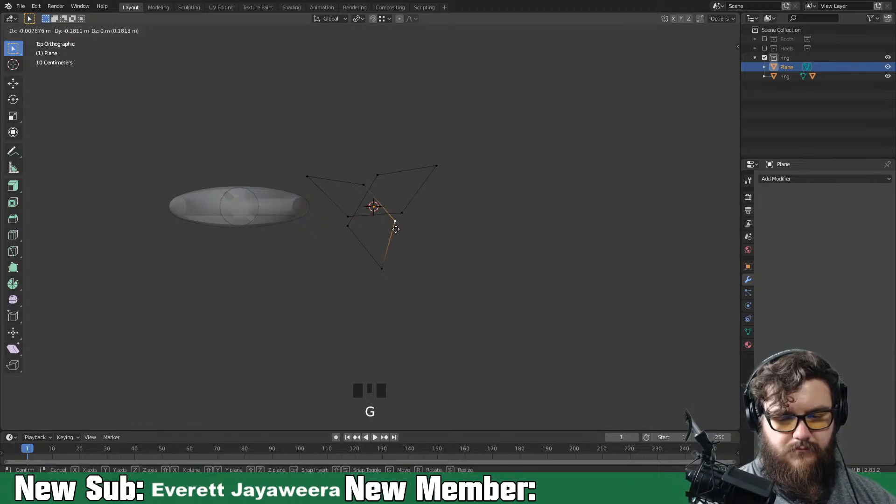
pyautogui.click(395, 229)
# Select the bottom lobe's three outer vertices, then move and rotate the lobe so it points downward below the crossing
pyautogui.keyDown('shift'); pyautogui.click(348, 228); pyautogui.keyUp('shift')
pyautogui.keyDown('shift'); pyautogui.click(382, 268); pyautogui.keyUp('shift')
pyautogui.press('g')
pyautogui.click(393, 284)
pyautogui.press('r')
pyautogui.click(420, 282)
pyautogui.press('g')
pyautogui.click(417, 282)
# Raise the left lobe's upper inner vertex about 0.11 m, and move the whole lobe about -0.09 m in X and 0.07 m in Y
pyautogui.click(364, 186)
pyautogui.press('g')
pyautogui.click(360, 201)
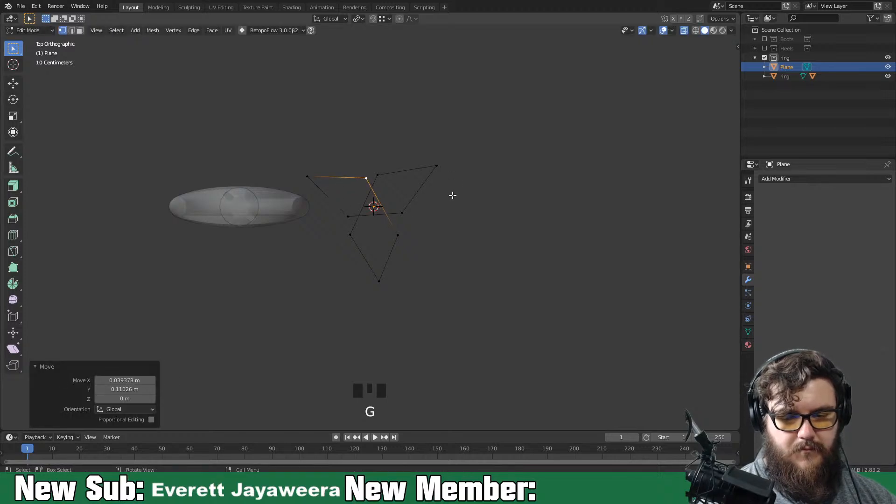
pyautogui.keyDown('shift'); pyautogui.click(346, 215); pyautogui.keyUp('shift')
pyautogui.keyDown('shift'); pyautogui.click(349, 215); pyautogui.keyUp('shift')
pyautogui.press('g')
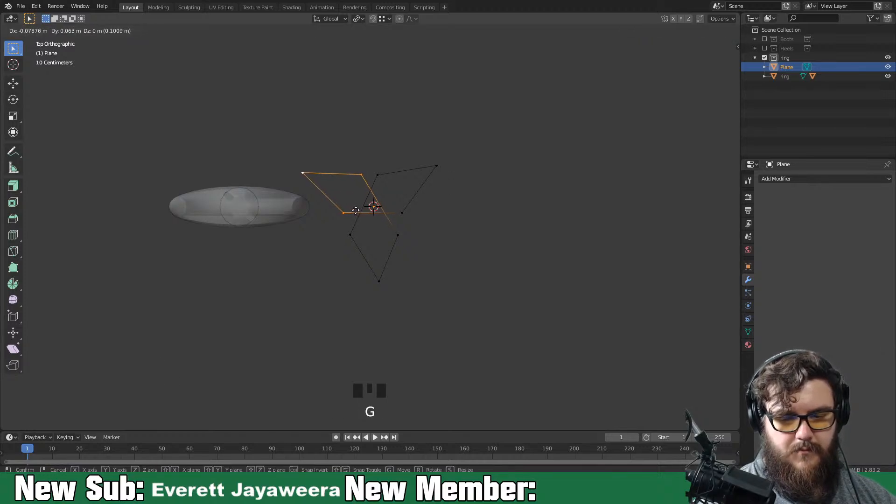
pyautogui.click(355, 209)
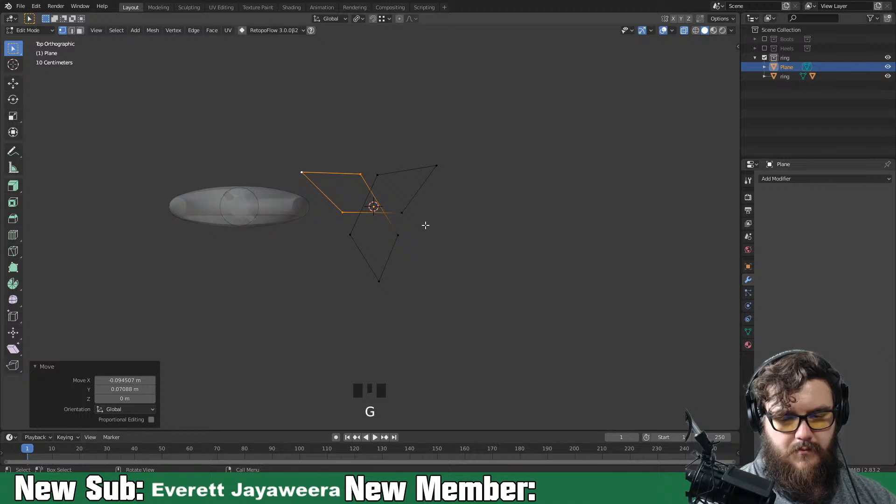
# In Object Mode, add a Skin modifier followed by a Subdivision Surface modifier to the three-lobed outline
pyautogui.press('Tab')
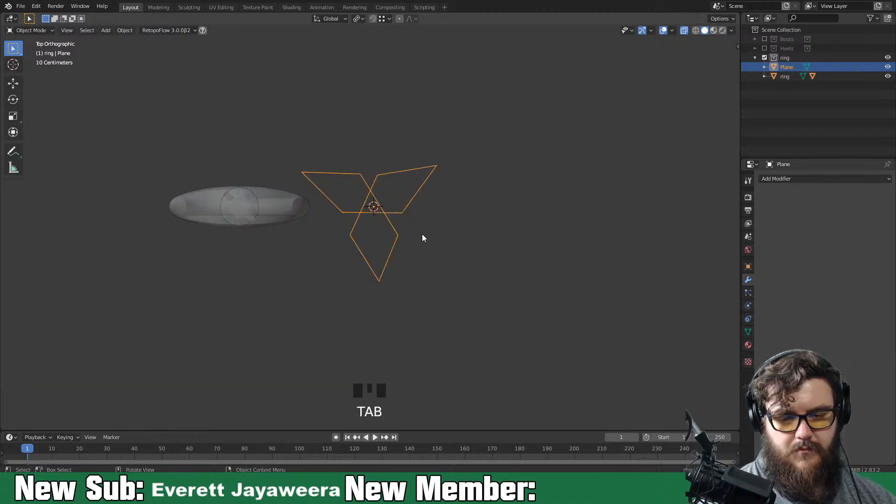
pyautogui.click(808, 179)
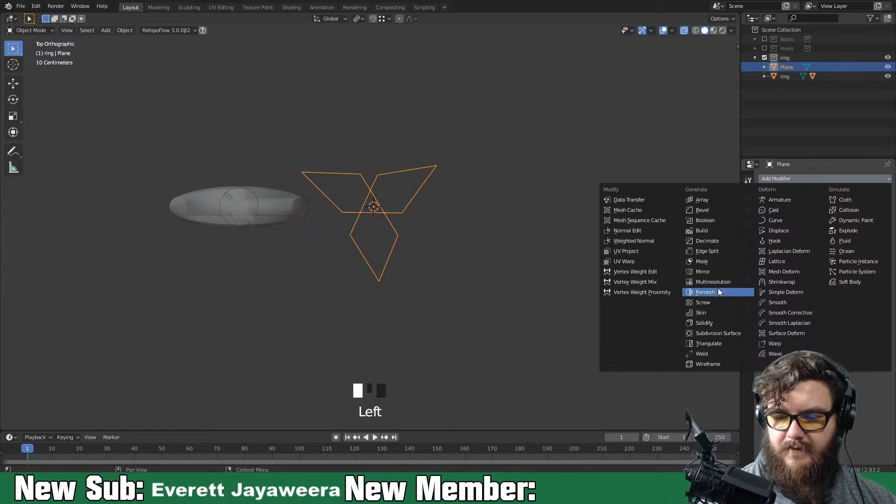
pyautogui.click(715, 313)
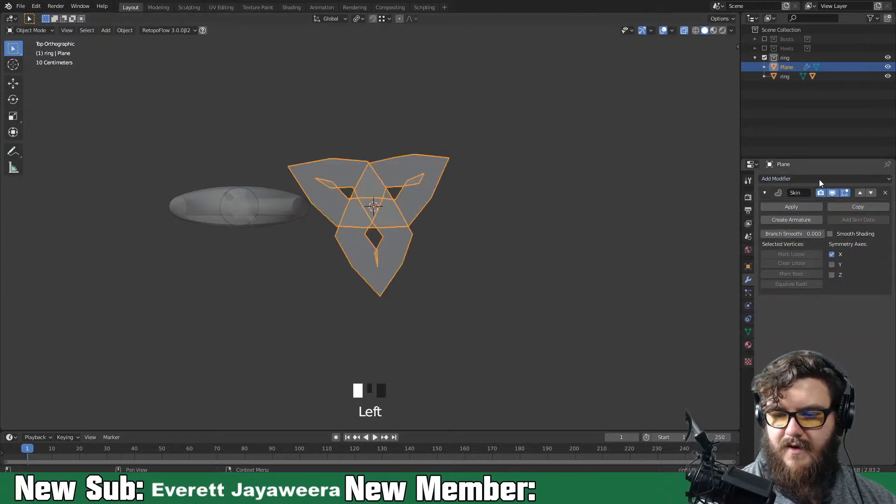
pyautogui.click(803, 178)
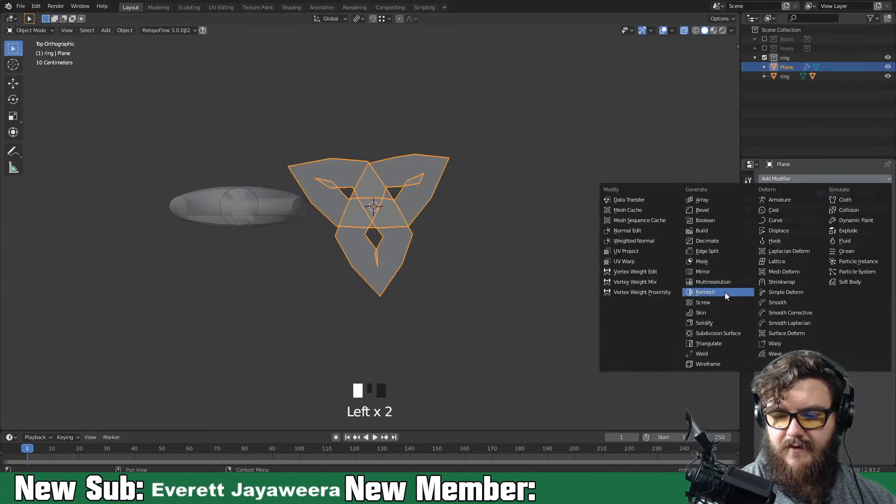
pyautogui.click(719, 333)
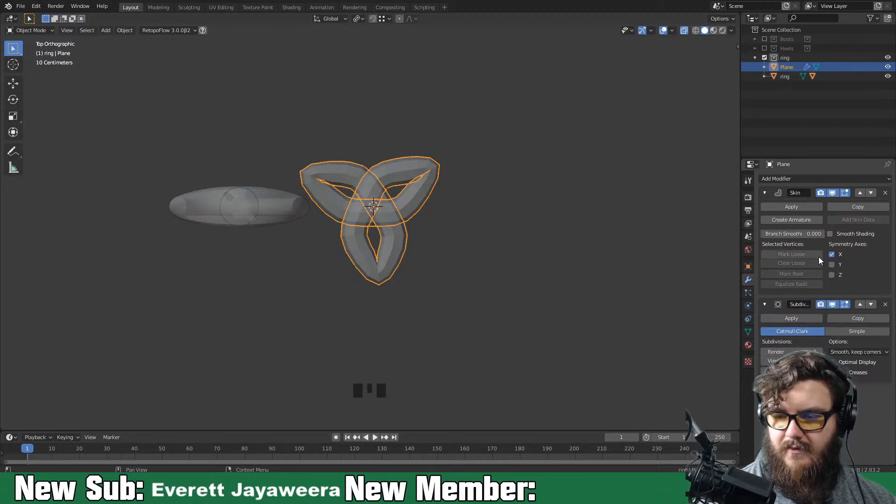
# In Edit Mode, select all vertices and shrink the skin radius to about 0.423 of its size
pyautogui.press('Tab')
pyautogui.press('a')
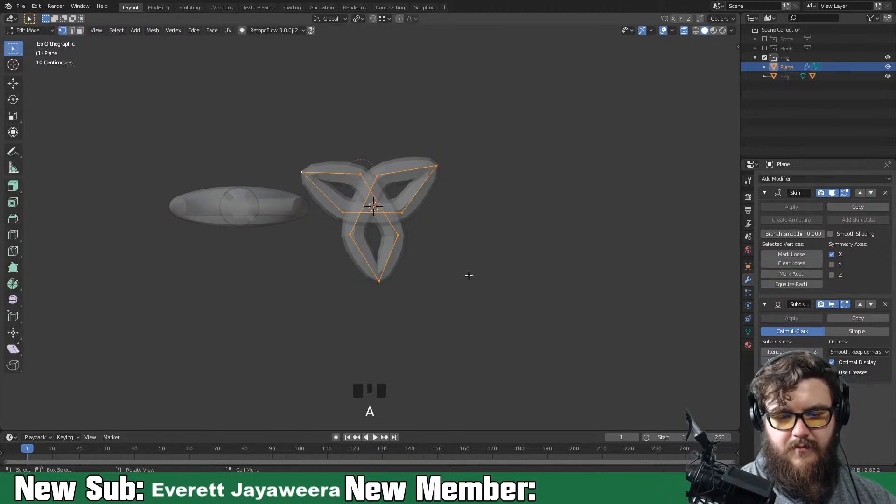
pyautogui.hotkey('ctrl', 'a')
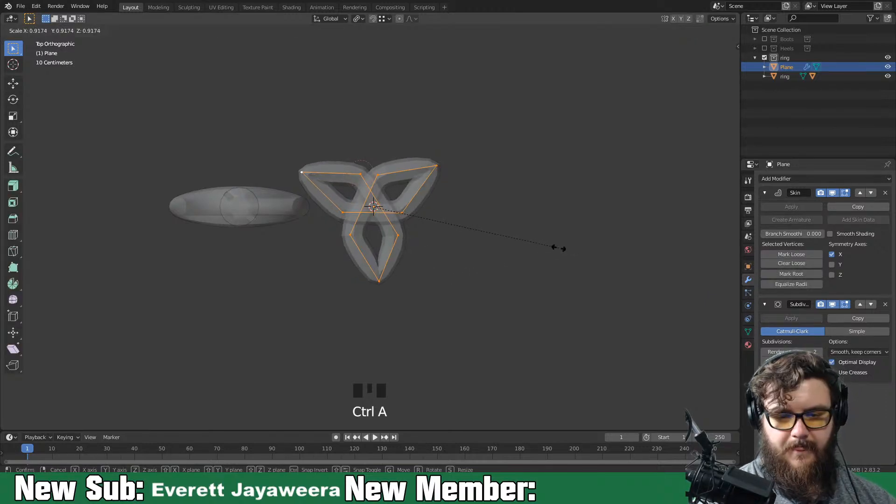
pyautogui.click(457, 235)
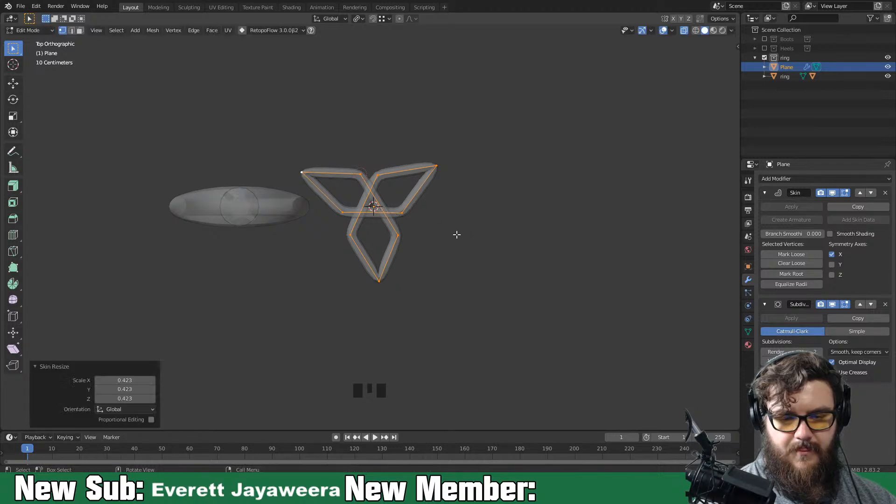
# Subdivide the horizontal edge joining the left and right lobes, and move its new midpoint downward to bow the edge outward
pyautogui.click(403, 212)
pyautogui.keyDown('shift'); pyautogui.click(342, 212); pyautogui.keyUp('shift')
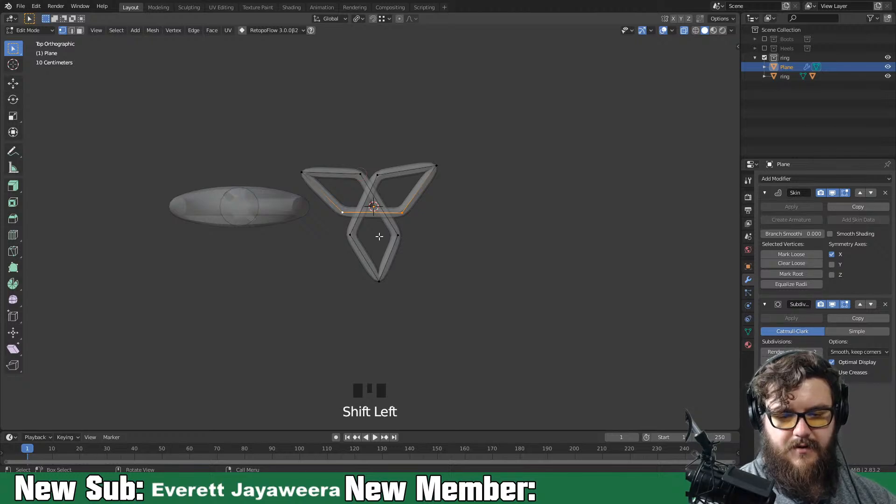
pyautogui.click(193, 31)
pyautogui.click(248, 82)
pyautogui.click(376, 225)
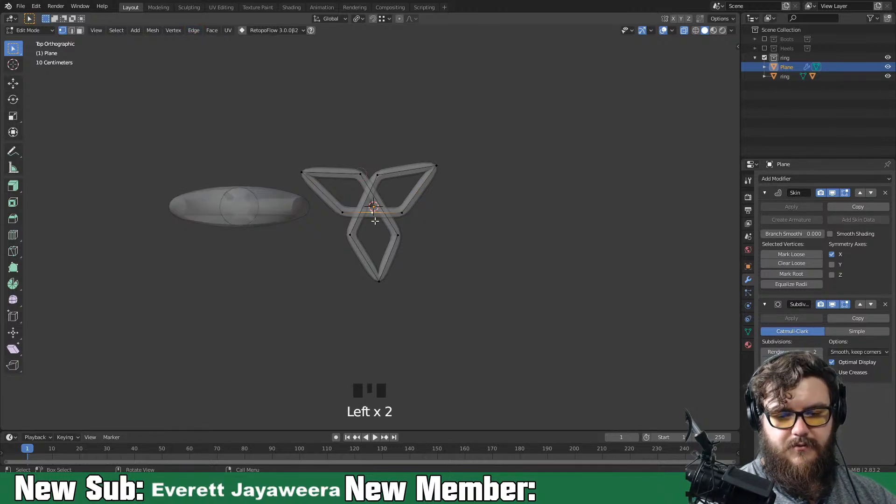
pyautogui.press('g')
pyautogui.click(375, 230)
# Select the endpoints of the two edges crossing at the knot's centre, and subdivide those edges with one cut
pyautogui.click(350, 236)
pyautogui.keyDown('shift'); pyautogui.click(378, 176); pyautogui.keyUp('shift')
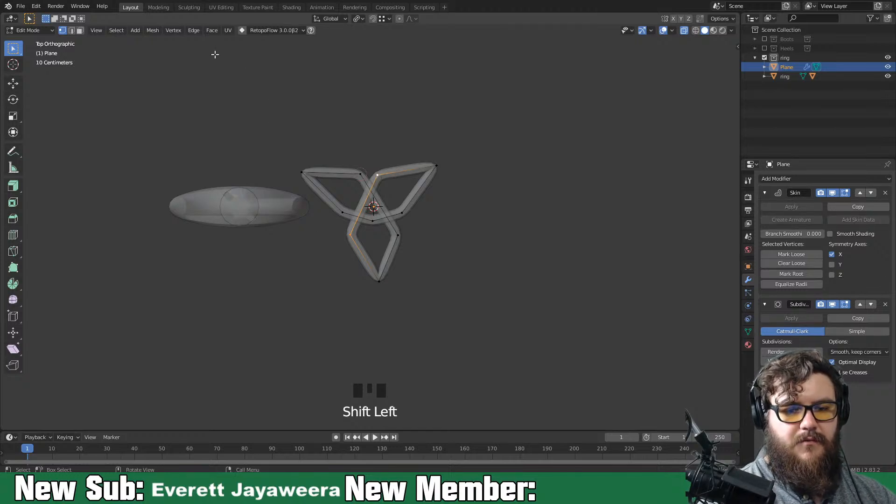
pyautogui.keyDown('shift'); pyautogui.click(397, 235); pyautogui.keyUp('shift')
pyautogui.keyDown('shift'); pyautogui.click(361, 174); pyautogui.keyUp('shift')
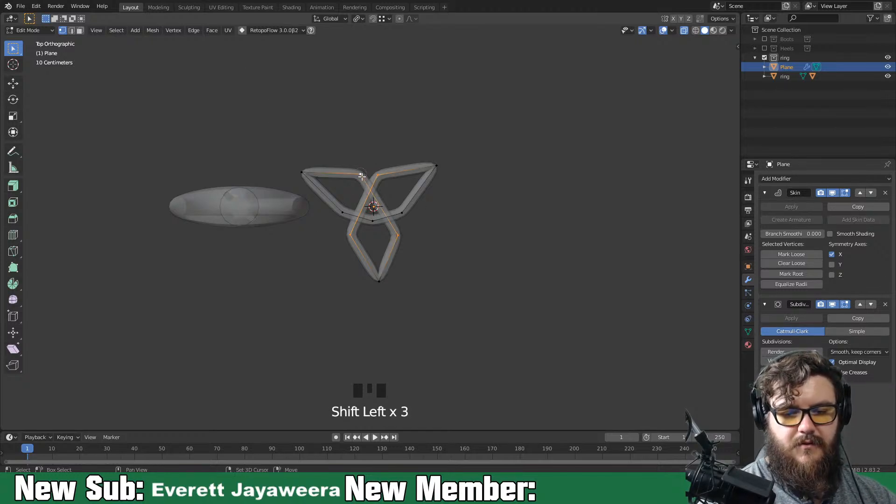
pyautogui.click(153, 30)
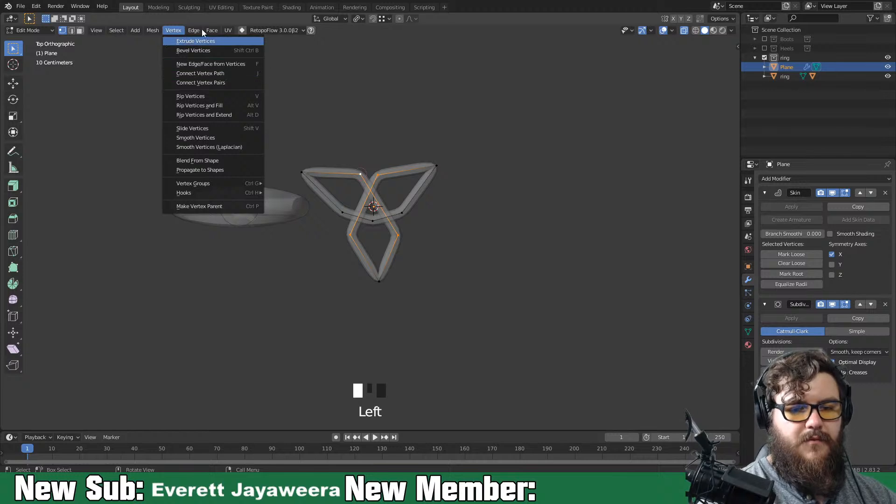
pyautogui.click(195, 29)
pyautogui.click(231, 82)
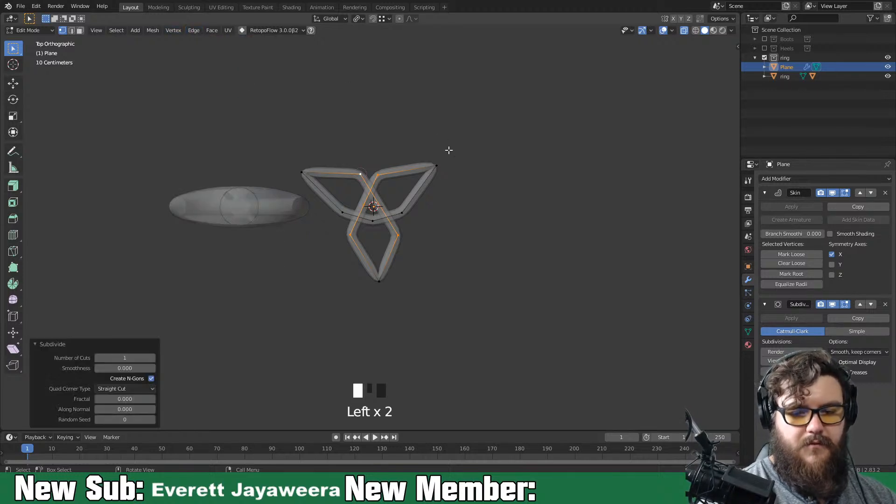
# Move the two new midpoints outward to bow the crossing edges, shifting the left one about -0.12 m in X and 0.02 m in Y
pyautogui.click(389, 206)
pyautogui.press('g')
pyautogui.click(361, 206)
pyautogui.press('g')
pyautogui.click(354, 205)
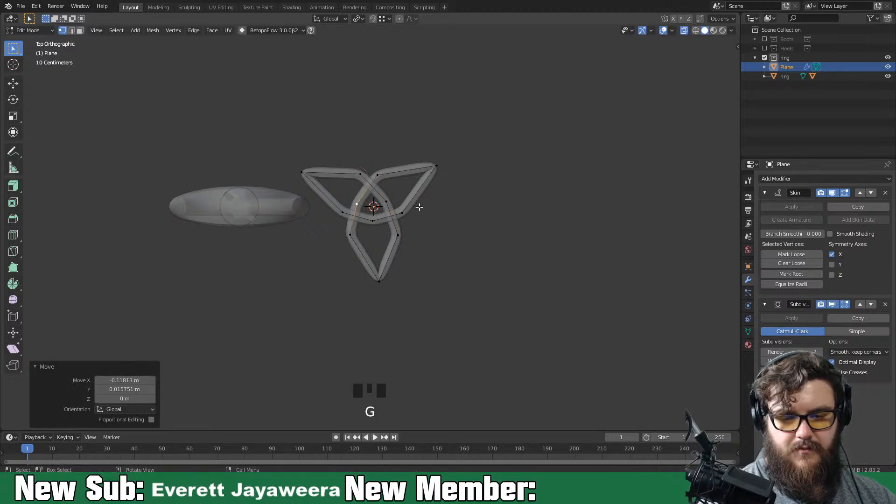
# Move the three vertices of the right lobe up and outward, and shift the left centre midpoint slightly up and to the right
pyautogui.click(378, 174)
pyautogui.keyDown('shift'); pyautogui.click(403, 213); pyautogui.keyUp('shift')
pyautogui.keyDown('shift'); pyautogui.click(437, 167); pyautogui.keyUp('shift')
pyautogui.press('g')
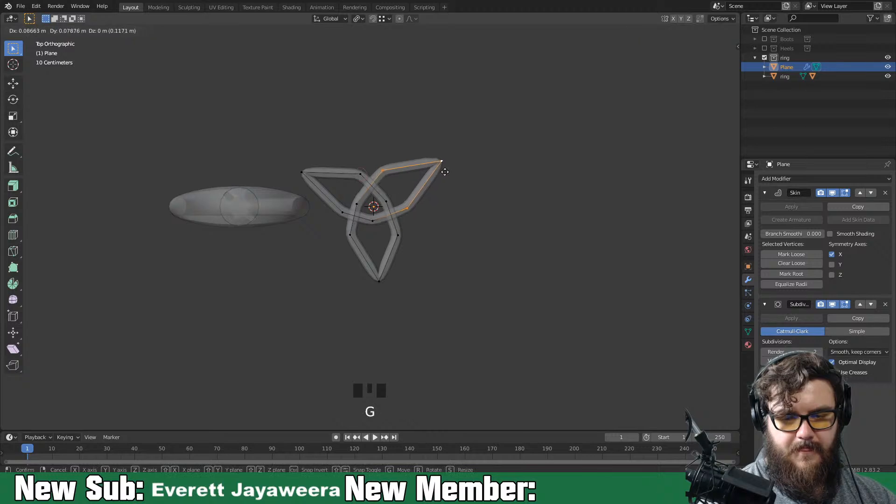
pyautogui.click(448, 172)
pyautogui.click(352, 205)
pyautogui.press('g')
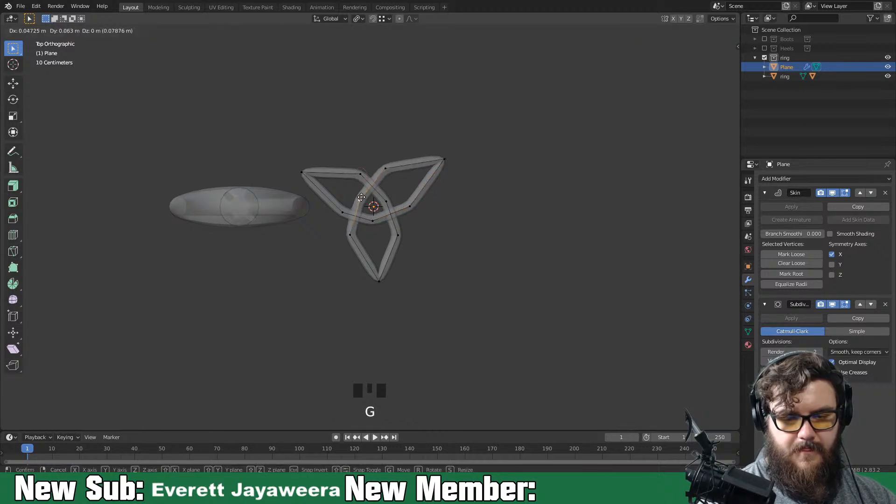
pyautogui.click(360, 194)
# Move the left lobe's three vertices about -0.126 m in X and 0.126 m in Y, and rotate the lobe slightly
pyautogui.click(361, 175)
pyautogui.keyDown('shift'); pyautogui.click(343, 212); pyautogui.keyUp('shift')
pyautogui.keyDown('shift'); pyautogui.click(302, 172); pyautogui.keyUp('shift')
pyautogui.press('g')
pyautogui.click(336, 190)
pyautogui.press('r')
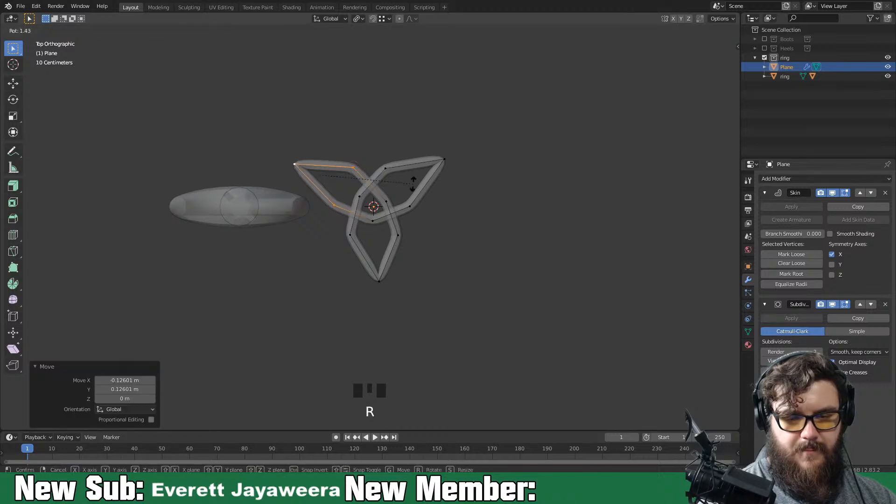
pyautogui.click(410, 191)
# Move the bottom lobe's three vertices about -0.10 m in X, rotate the lobe slightly, and shift it back about 0.047 m in X
pyautogui.click(350, 234)
pyautogui.keyDown('shift'); pyautogui.click(398, 235); pyautogui.keyUp('shift')
pyautogui.keyDown('shift'); pyautogui.click(379, 281); pyautogui.keyUp('shift')
pyautogui.press('g')
pyautogui.click(375, 285)
pyautogui.press('r')
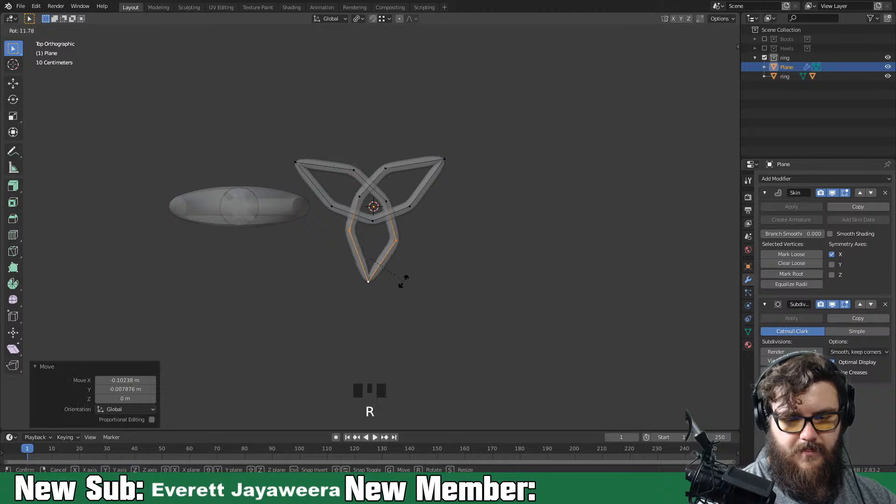
pyautogui.click(406, 276)
pyautogui.press('g')
pyautogui.click(405, 274)
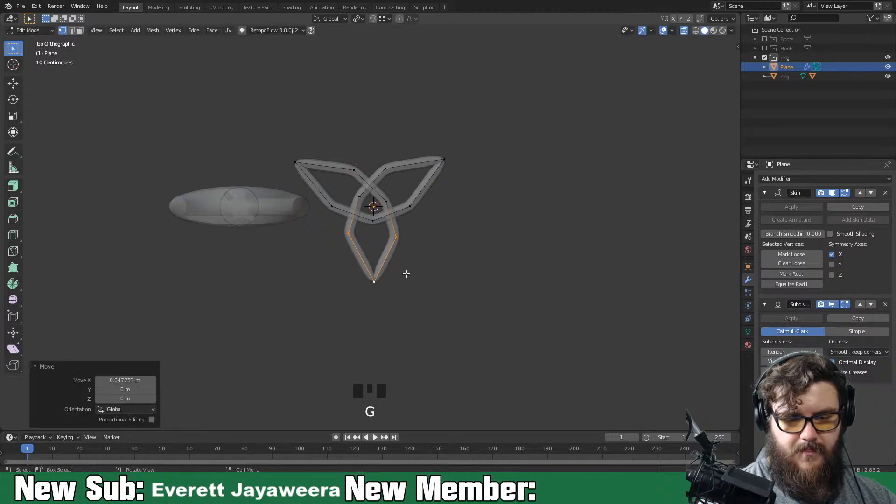
# Set the transform pivot to Median Point, and move the bottom centre vertex downward to bow its edge further
pyautogui.click(359, 20)
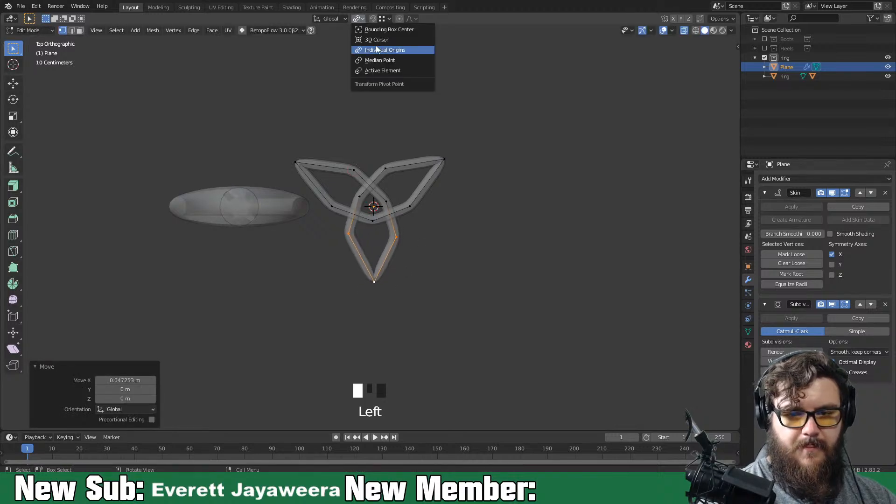
pyautogui.click(394, 62)
pyautogui.click(382, 235)
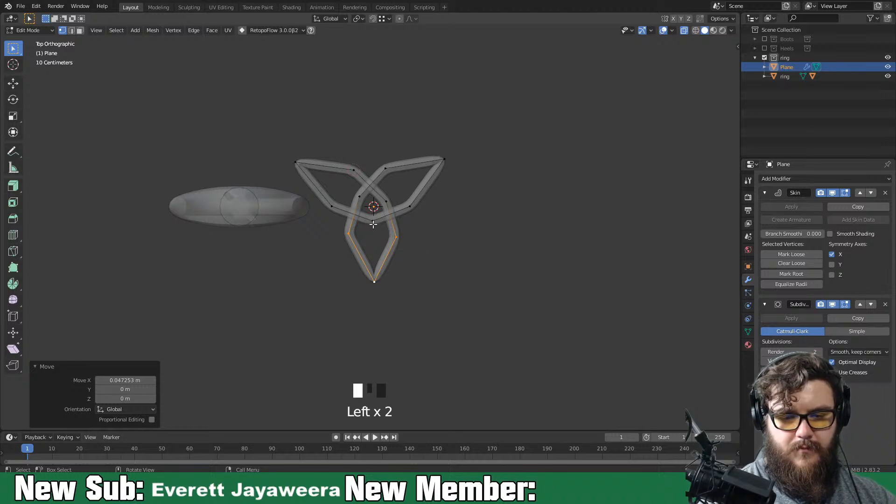
pyautogui.press('g')
pyautogui.click(372, 232)
# Nudge the right centre midpoint of the knot slightly down, by about -0.016 m in Y
pyautogui.click(389, 205)
pyautogui.press('g')
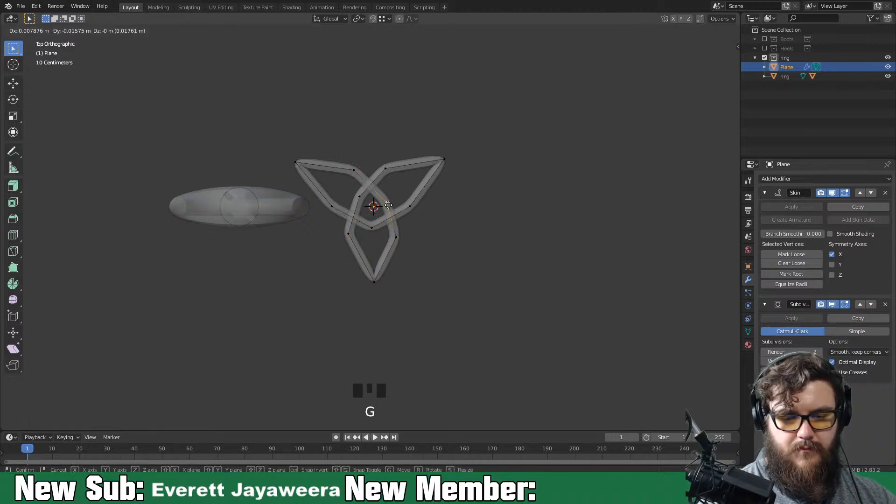
pyautogui.click(389, 207)
pyautogui.press('g')
pyautogui.press('g')
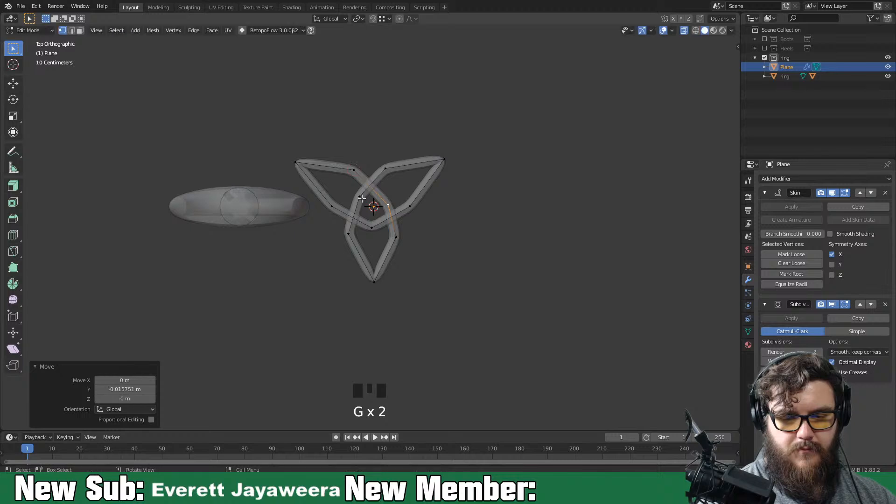
# Nudge the left centre midpoint outward, and move the right lobe's upper inner vertex about -0.063 m in X and -0.055 m in Y
pyautogui.click(359, 200)
pyautogui.press('g')
pyautogui.click(359, 199)
pyautogui.click(381, 168)
pyautogui.press('g')
pyautogui.click(376, 171)
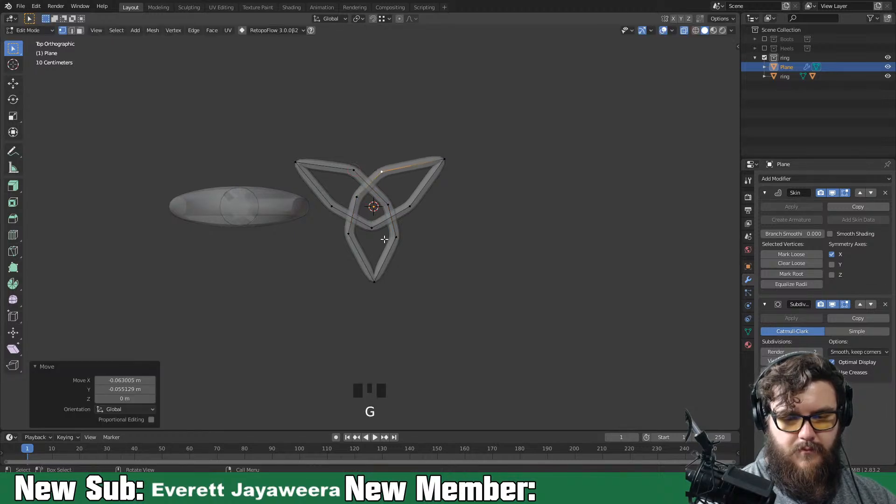
# Return to Object Mode and scale the whole knot down to about 0.382 of its size
pyautogui.press('Tab')
pyautogui.moveTo(456, 249); pyautogui.dragTo(500, 274, button='middle')
pyautogui.press('s')
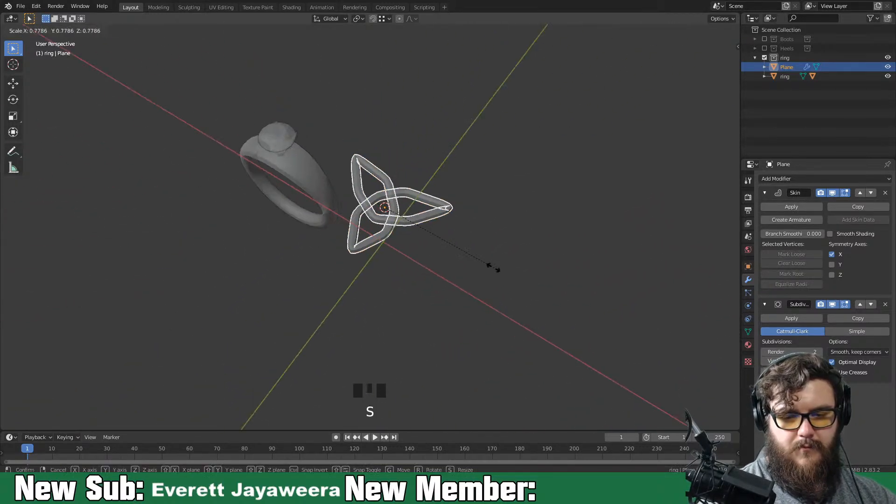
pyautogui.click(437, 238)
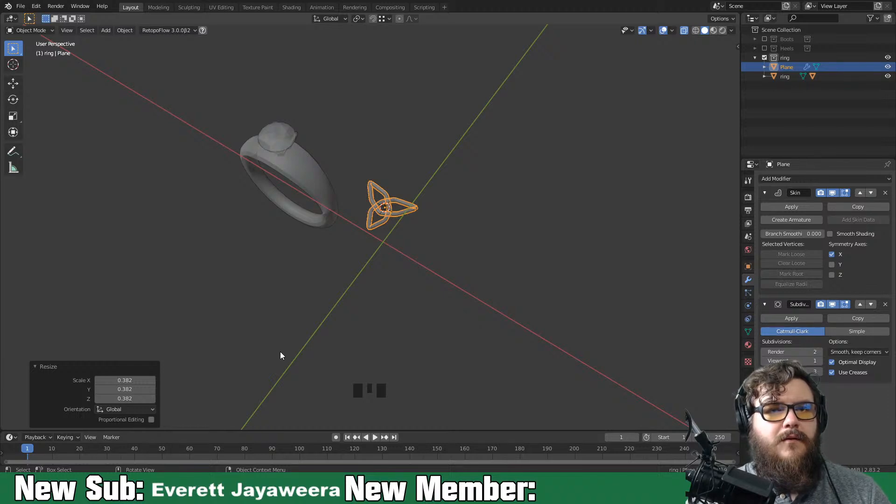
# Select the diamond ring and move it about 2.27 m along the X axis so its setting meets the knot
pyautogui.moveTo(408, 226); pyautogui.dragTo(423, 240, button='middle')
pyautogui.click(301, 225)
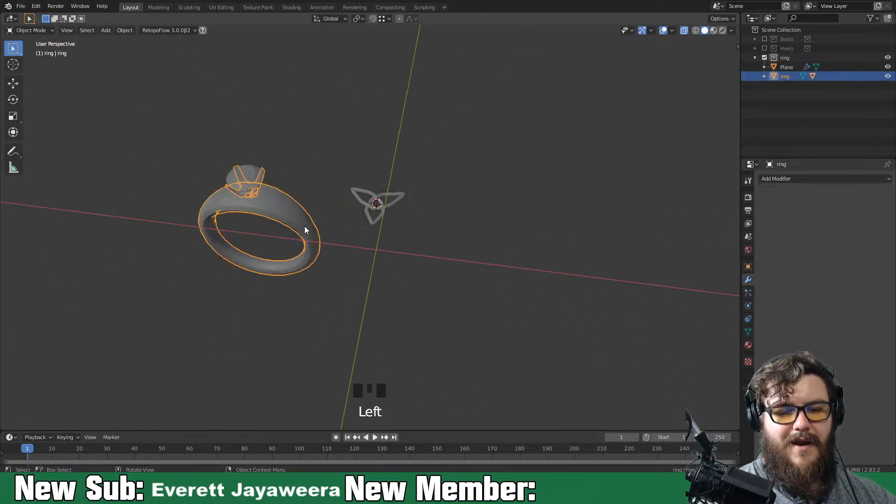
pyautogui.press('g')
pyautogui.press('x')
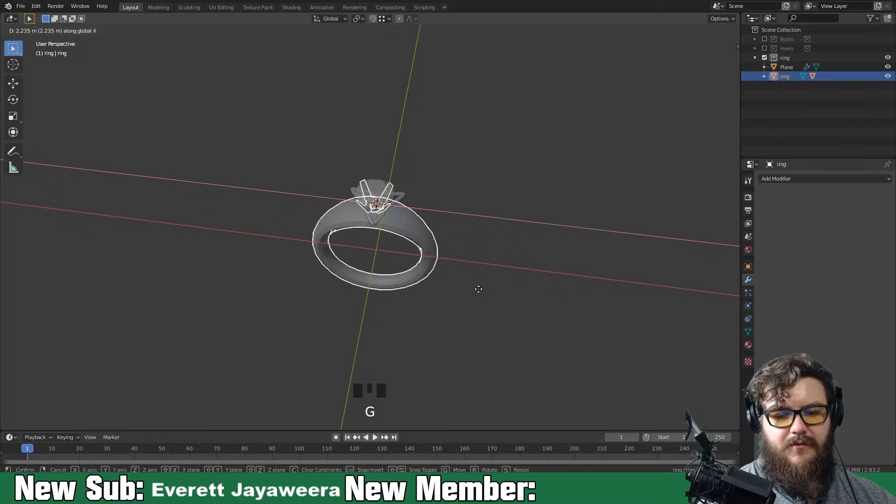
pyautogui.click(481, 285)
# Move the knot onto the band's shoulder, about 0.627 m in X, 0.053 m in Y and -0.269 m in Z
pyautogui.moveTo(480, 270); pyautogui.dragTo(464, 257, button='middle')
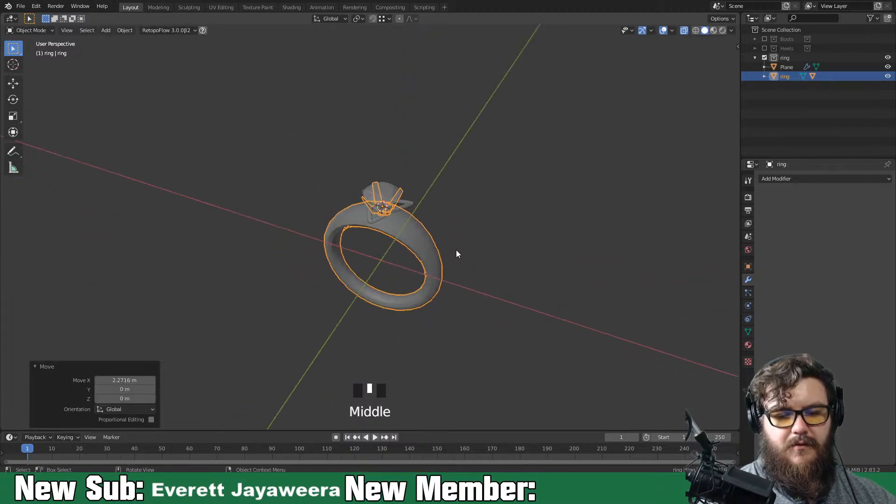
pyautogui.click(408, 206)
pyautogui.press('g')
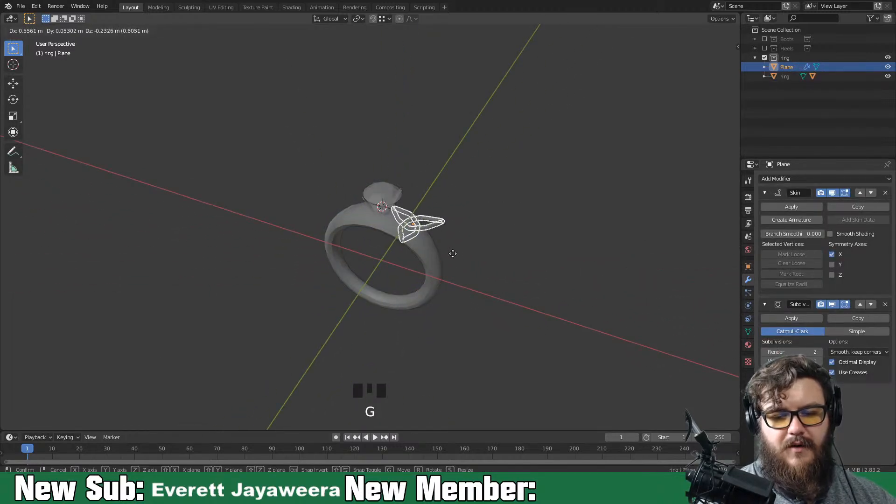
pyautogui.click(455, 255)
# Tilt the knot to follow the band's slope, rotating it about 21.4° and a further 11° in front view
pyautogui.moveTo(458, 256); pyautogui.dragTo(482, 239, button='middle')
pyautogui.press('r')
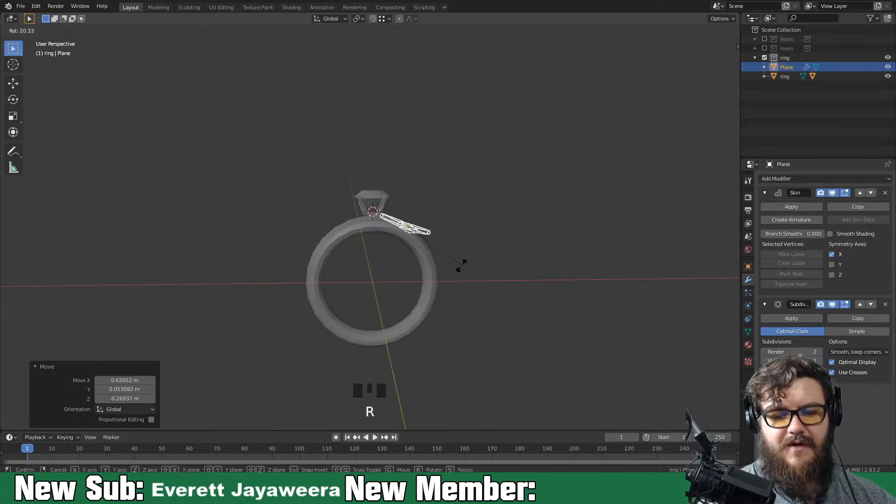
pyautogui.click(459, 266)
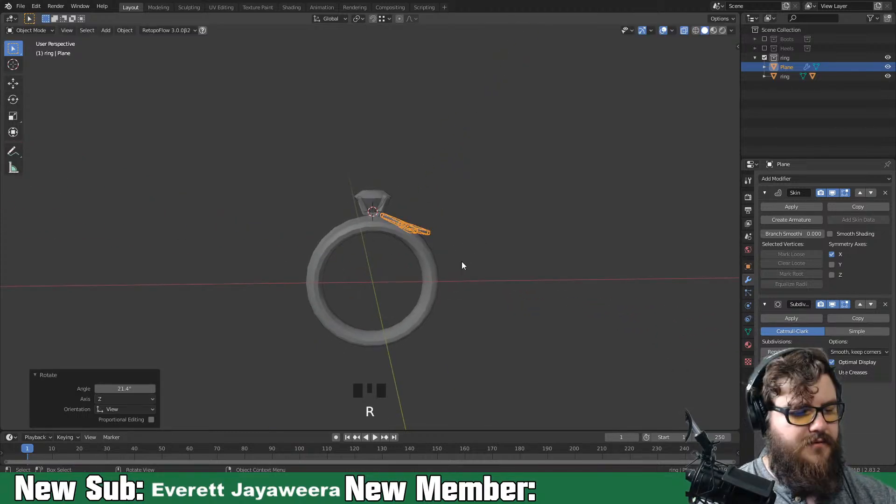
pyautogui.press('KP_1')
pyautogui.press('r')
pyautogui.click(462, 270)
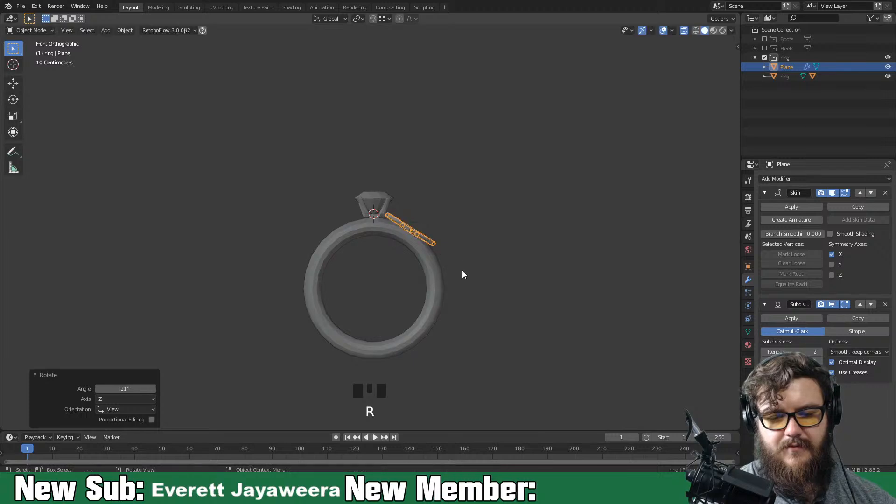
# Rotate the knot about its local Z axis by roughly -33° so one lobe points down along the band
pyautogui.moveTo(466, 260); pyautogui.dragTo(417, 301, button='middle')
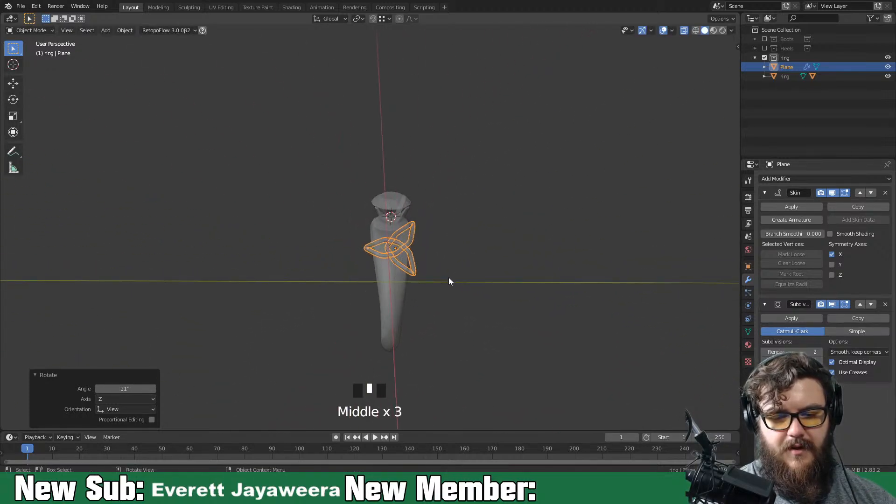
pyautogui.press('r')
pyautogui.press('z')
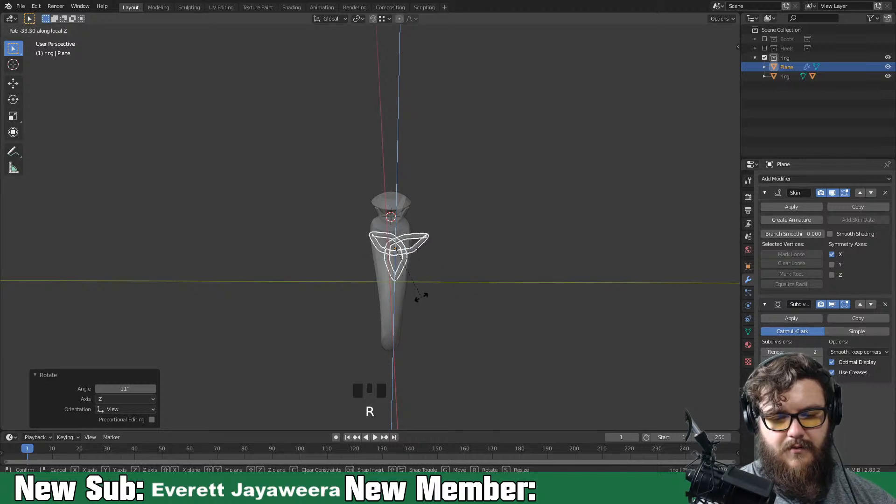
pyautogui.click(424, 295)
pyautogui.moveTo(424, 295)
pyautogui.mouseDown(button='middle')
pyautogui.moveTo(420, 246)
pyautogui.moveTo(424, 261)
pyautogui.moveTo(460, 281)
pyautogui.moveTo(439, 309)
pyautogui.moveTo(389, 270)
pyautogui.moveTo(372, 274)
pyautogui.moveTo(382, 304)
pyautogui.moveTo(452, 306)
pyautogui.moveTo(402, 289)
pyautogui.moveTo(420, 299)
pyautogui.moveTo(443, 293)
pyautogui.moveTo(431, 294)
pyautogui.mouseUp(button='middle')
# Reposition the knot over the band and scale it to about 0.733 of its size
pyautogui.press('g')
pyautogui.click(421, 245)
pyautogui.press('s')
pyautogui.click(440, 268)
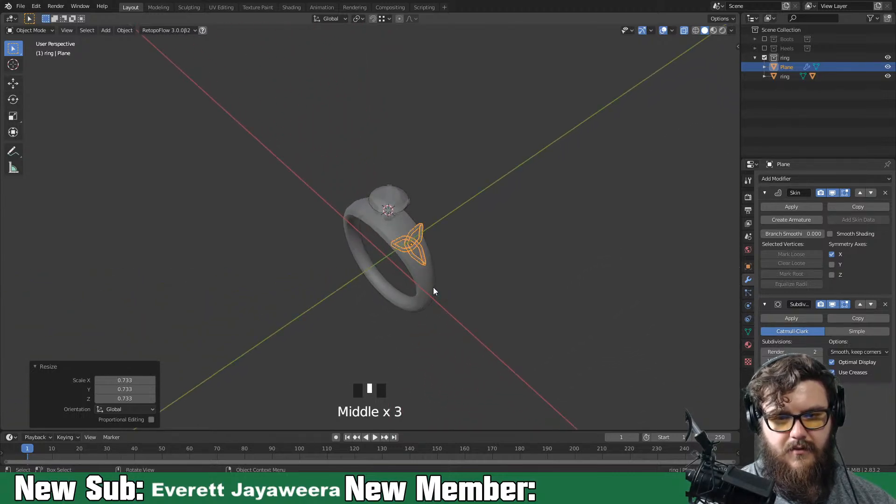
# Set the transform orientation to Normal, and use the Scale tool to enlarge the knot within its own XY plane
pyautogui.click(340, 19)
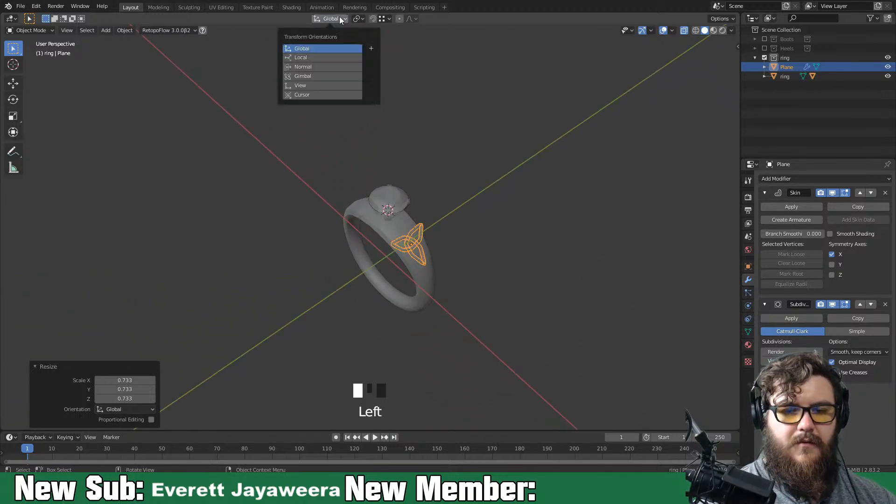
pyautogui.click(345, 66)
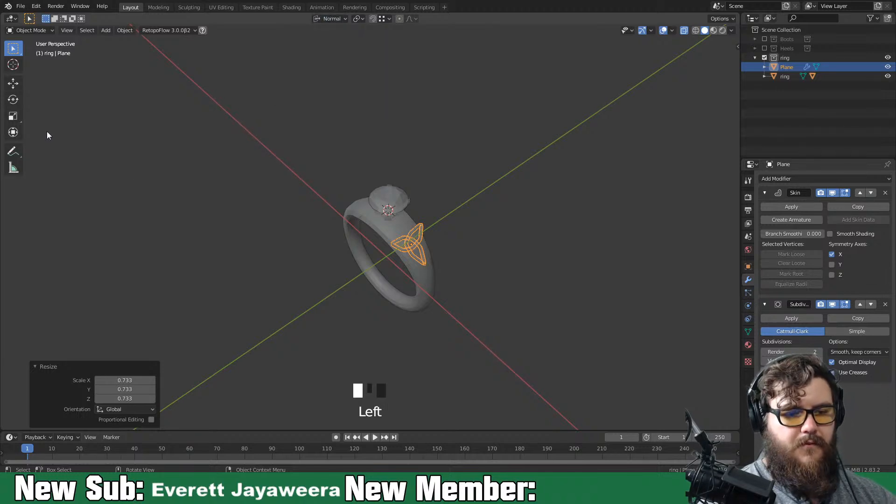
pyautogui.click(14, 117)
pyautogui.moveTo(460, 256)
pyautogui.mouseDown(button='middle')
pyautogui.moveTo(513, 238)
pyautogui.moveTo(444, 260)
pyautogui.mouseUp(button='middle')
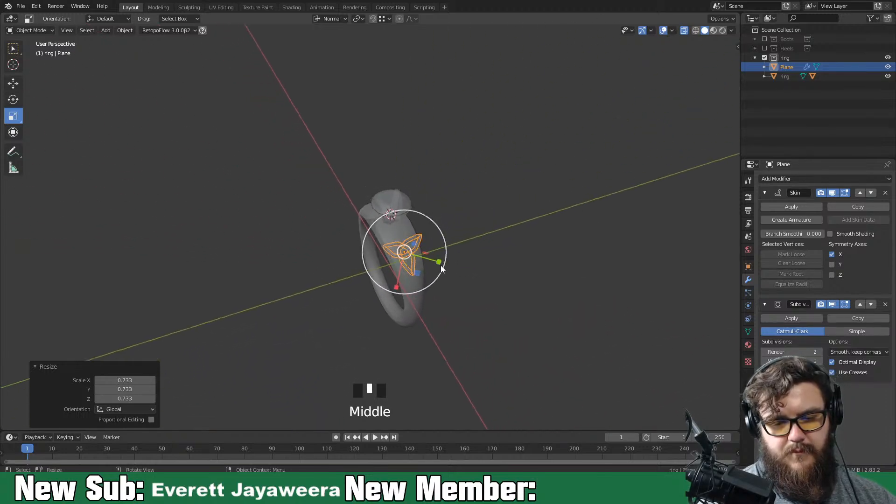
pyautogui.moveTo(415, 275); pyautogui.dragTo(423, 295)
pyautogui.click(425, 295)
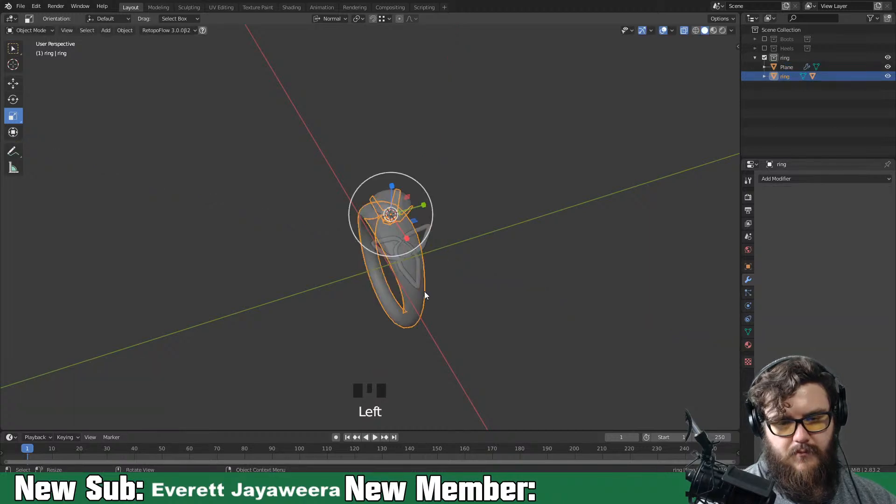
pyautogui.click(424, 296)
# Try scaling the knot further, including about 0.622 in its X and Z directions, and undo the last two changes
pyautogui.moveTo(425, 296)
pyautogui.mouseDown(button='middle')
pyautogui.moveTo(404, 292)
pyautogui.moveTo(425, 278)
pyautogui.mouseUp(button='middle')
pyautogui.moveTo(424, 277)
pyautogui.mouseDown()
pyautogui.moveTo(412, 273)
pyautogui.moveTo(418, 285)
pyautogui.mouseUp()
pyautogui.moveTo(420, 278); pyautogui.dragTo(373, 267, button='middle')
pyautogui.moveTo(371, 267); pyautogui.dragTo(378, 268)
pyautogui.moveTo(378, 267); pyautogui.dragTo(444, 257, button='middle')
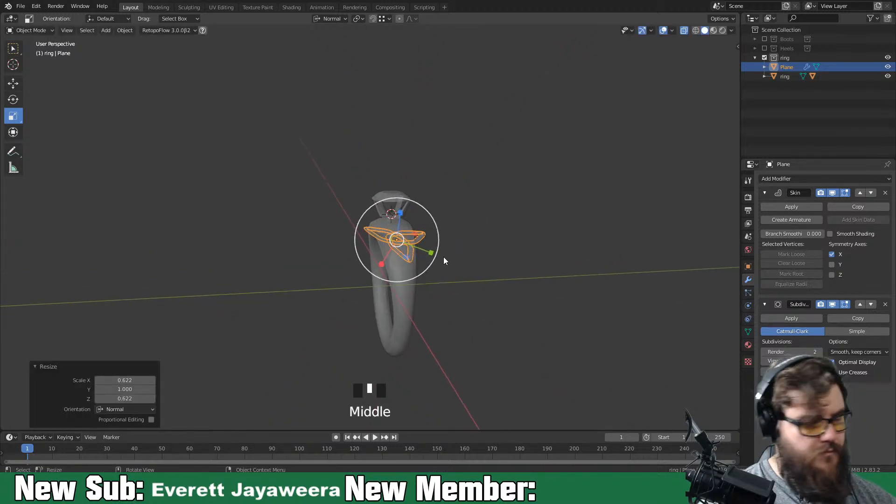
pyautogui.hotkey('ctrl', 'z')
pyautogui.hotkey('ctrl', 'z')
# Add a Mirror modifier to the knot and use the ring as its mirror object
pyautogui.click(416, 234)
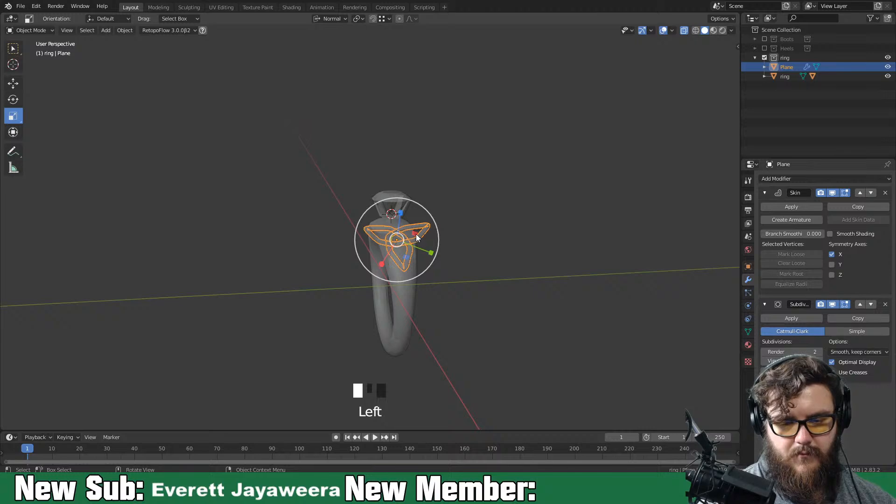
pyautogui.moveTo(424, 232); pyautogui.dragTo(494, 278, button='middle')
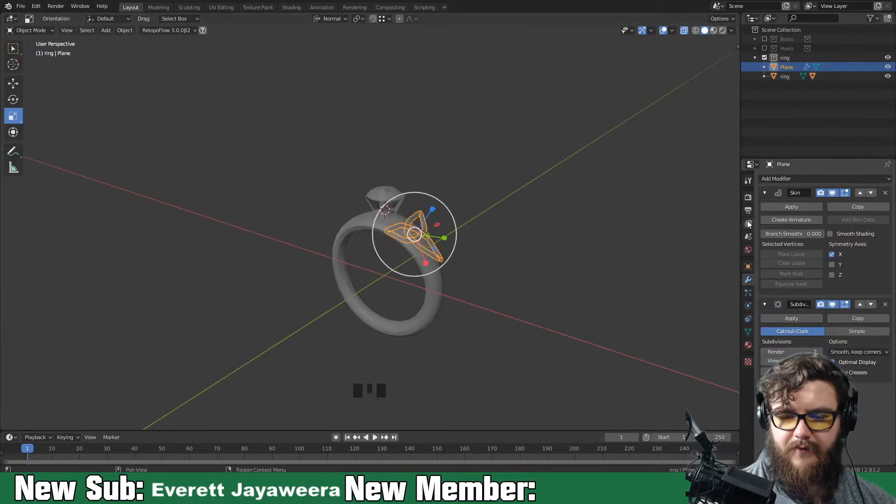
pyautogui.click(799, 179)
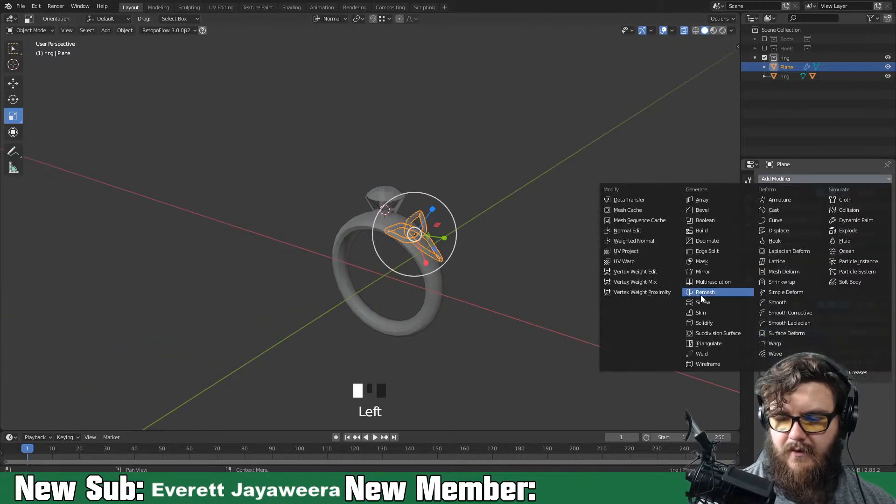
pyautogui.click(732, 273)
pyautogui.click(764, 192)
pyautogui.click(764, 209)
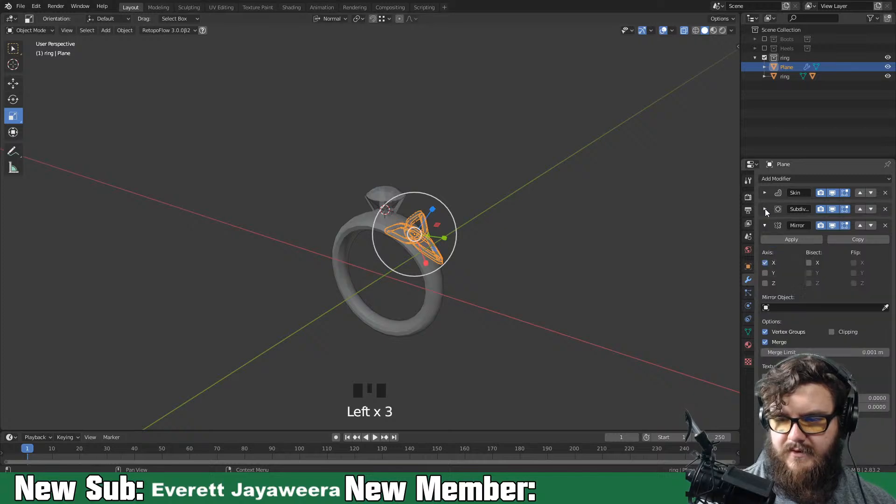
pyautogui.click(885, 308)
pyautogui.click(432, 325)
pyautogui.moveTo(432, 326); pyautogui.dragTo(504, 335, button='middle')
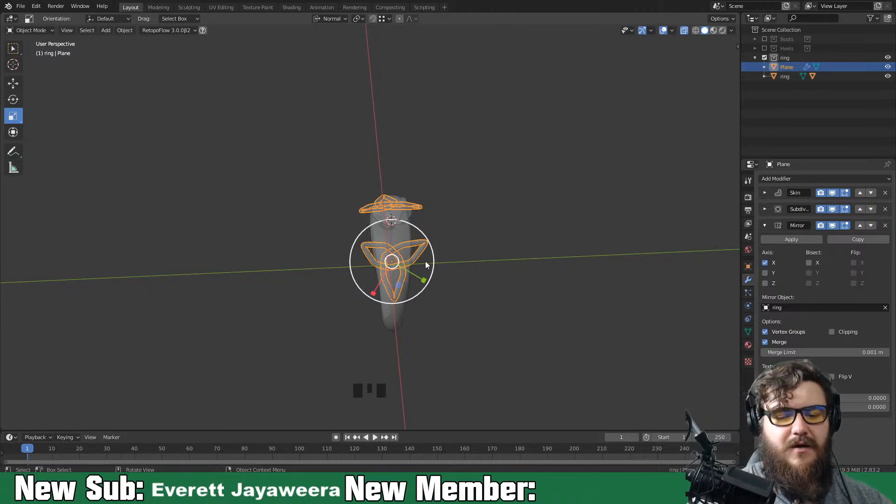
pyautogui.press('Tab')
pyautogui.press('a')
pyautogui.moveTo(458, 294); pyautogui.dragTo(517, 255, button='middle')
pyautogui.press('Tab')
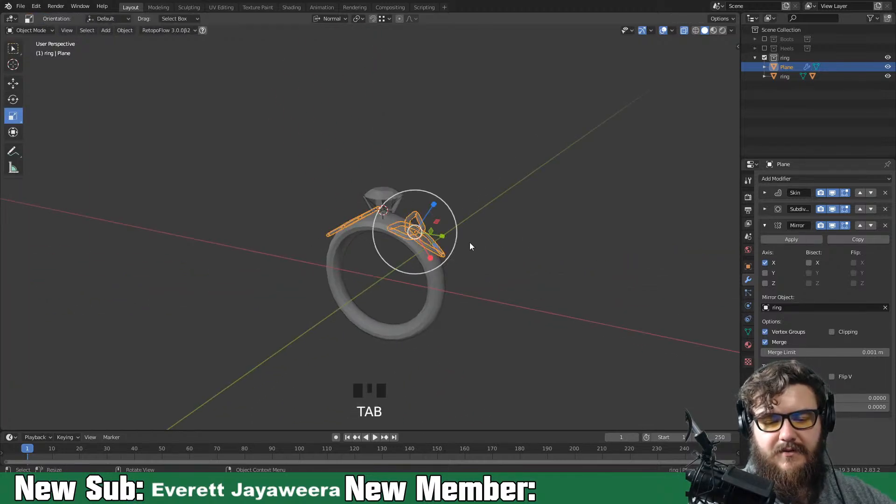
# Set the knot's scale to 0.400 on the X, Y and Z axes
pyautogui.press('n')
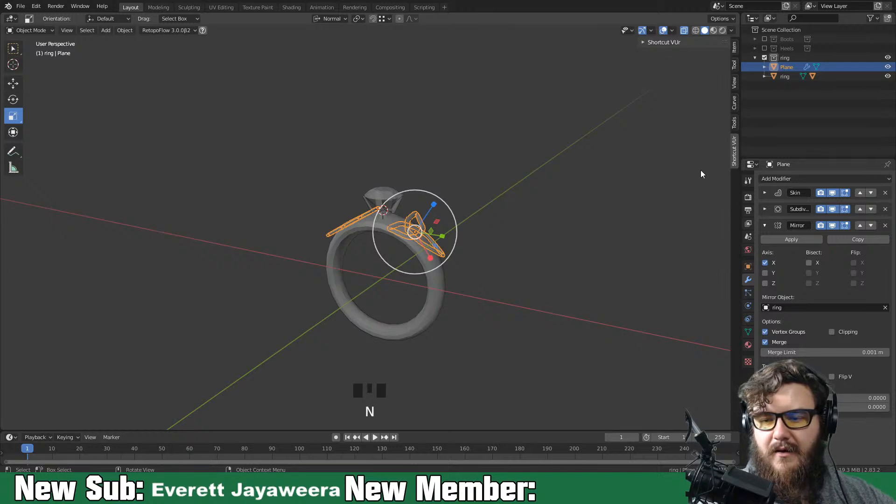
pyautogui.click(735, 50)
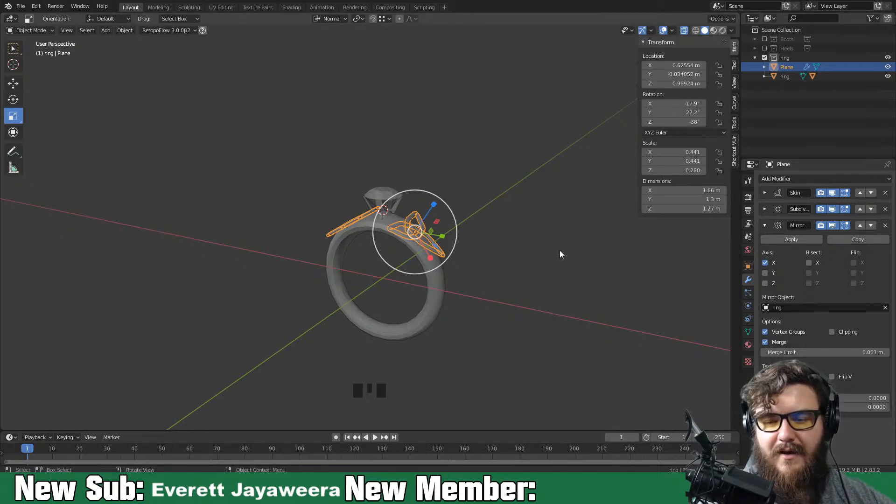
pyautogui.moveTo(678, 171); pyautogui.dragTo(681, 170)
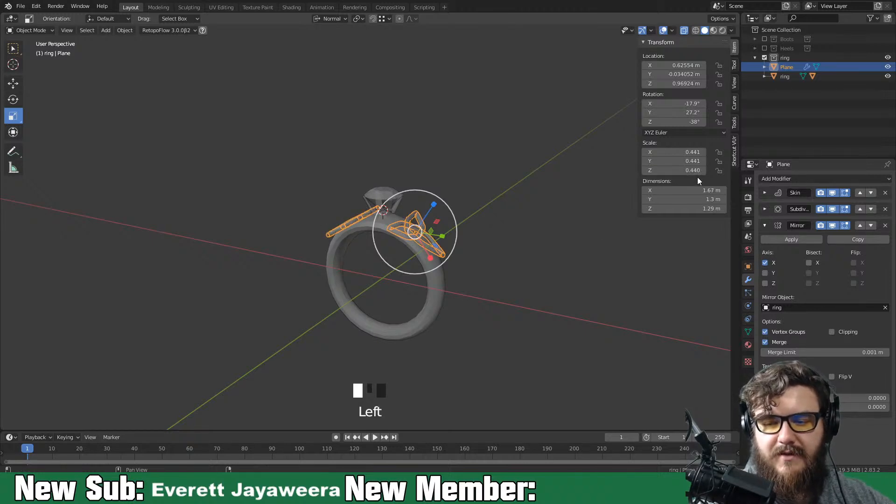
pyautogui.doubleClick(691, 171)
pyautogui.write('.4')
pyautogui.click(687, 161)
pyautogui.click(687, 161)
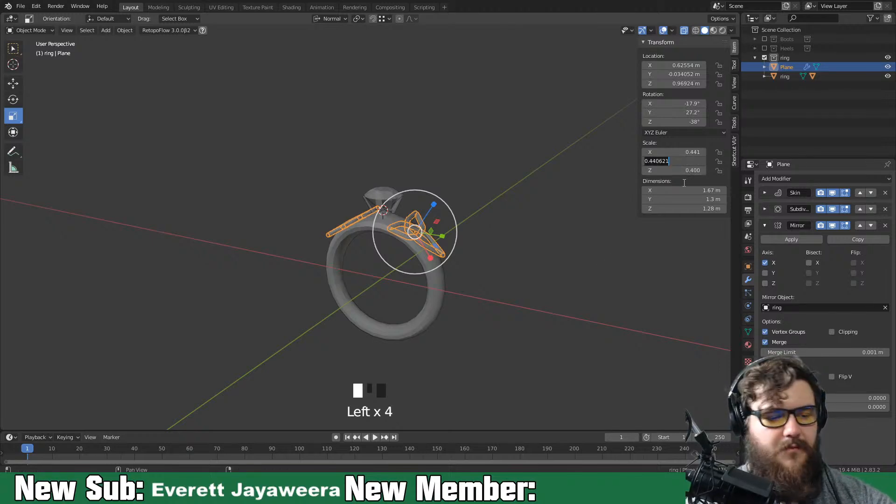
pyautogui.press('Return')
pyautogui.click(693, 152)
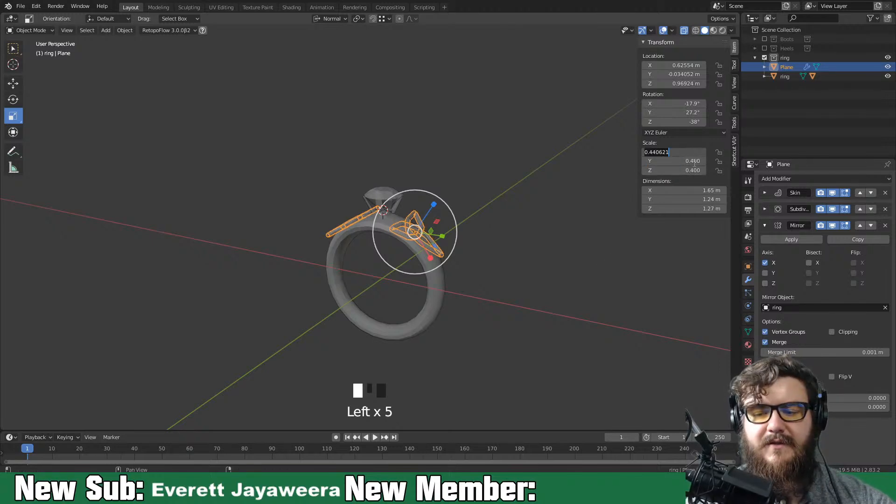
pyautogui.write('.4')
pyautogui.press('Return')
# Set the transform orientation to Global and scale the knot's mesh to about 0.493 along Y in Edit Mode
pyautogui.moveTo(535, 279); pyautogui.dragTo(488, 305, button='middle')
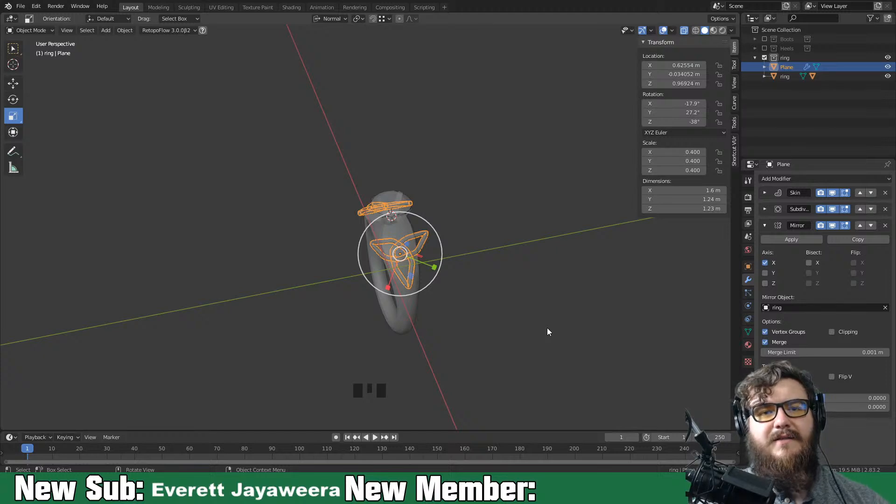
pyautogui.moveTo(466, 275); pyautogui.dragTo(407, 271, button='middle')
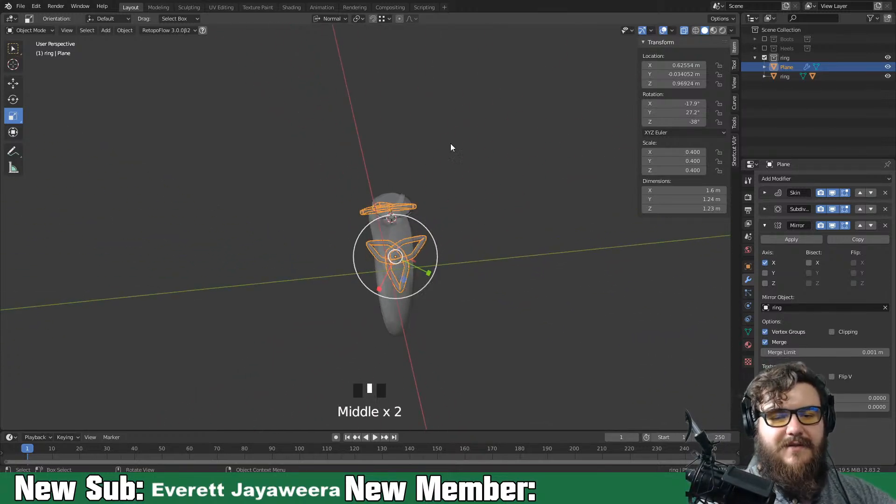
pyautogui.click(340, 20)
pyautogui.click(339, 46)
pyautogui.moveTo(447, 217); pyautogui.dragTo(432, 265, button='middle')
pyautogui.press('Tab')
pyautogui.press('s')
pyautogui.press('x')
pyautogui.press('y')
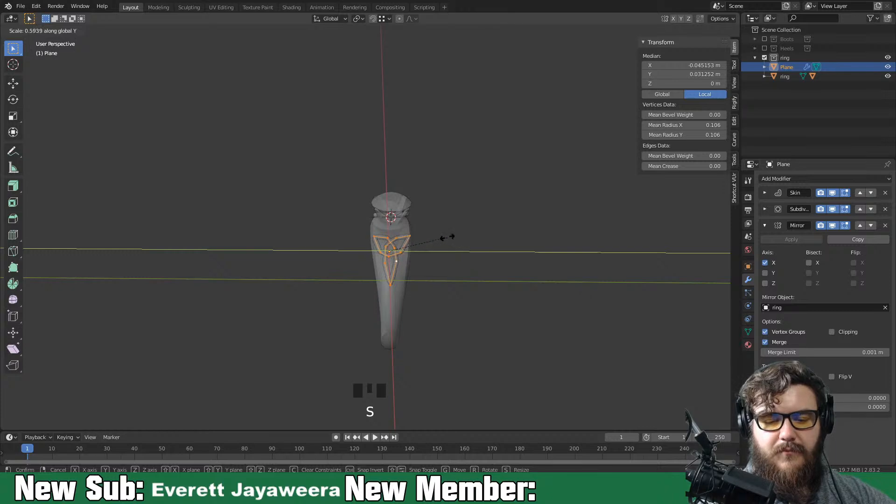
pyautogui.click(435, 232)
# Select the tip vertex of the knot's lower lobe, turn on snapping and open the snapping options
pyautogui.moveTo(435, 232); pyautogui.dragTo(462, 261, button='middle')
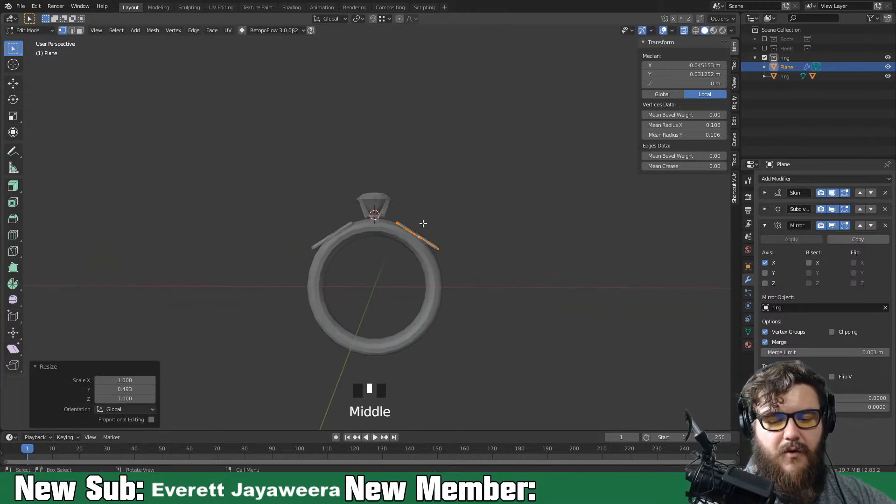
pyautogui.scroll(3, 420, 268)
pyautogui.keyDown('shift'); pyautogui.moveTo(542, 341); pyautogui.dragTo(438, 276, button='middle'); pyautogui.keyUp('shift')
pyautogui.click(436, 275)
pyautogui.keyDown('shift'); pyautogui.click(400, 264); pyautogui.keyUp('shift')
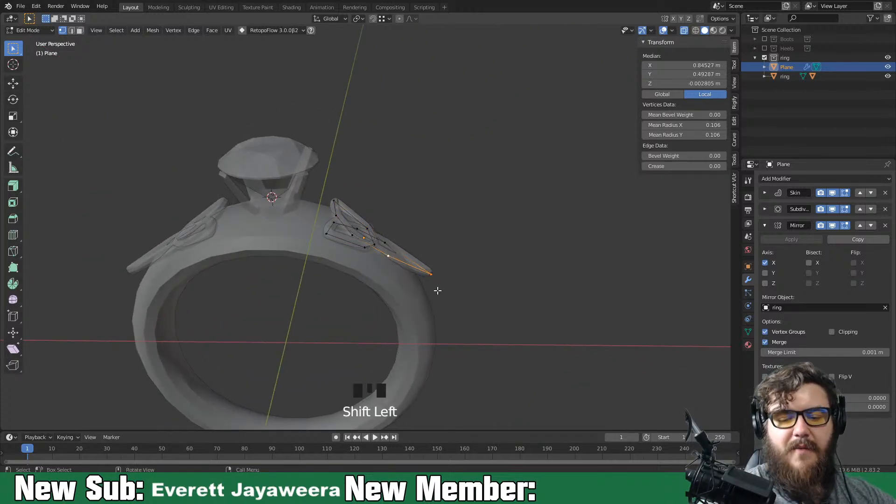
pyautogui.click(432, 275)
pyautogui.moveTo(480, 266); pyautogui.dragTo(427, 278, button='middle')
pyautogui.hotkey('shift', 'Tab')
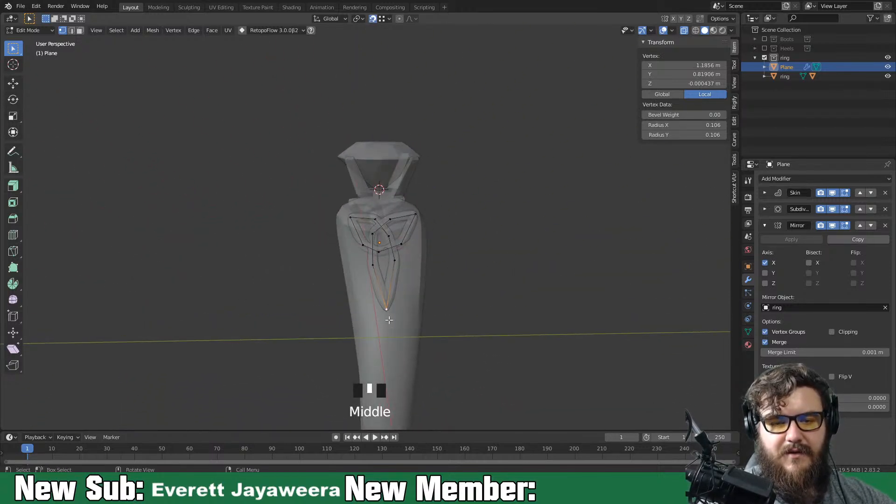
pyautogui.click(385, 19)
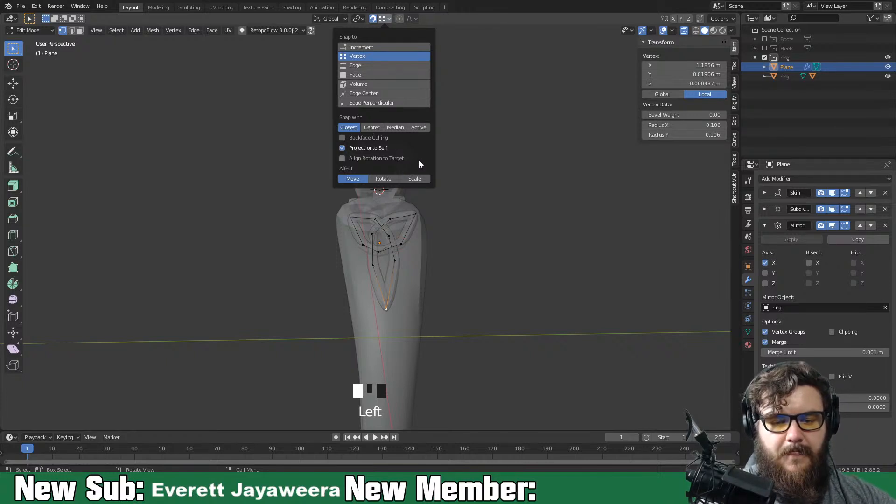
# Try moving the lower lobe's tip vertex with vertex snapping, and undo the move
pyautogui.press('g')
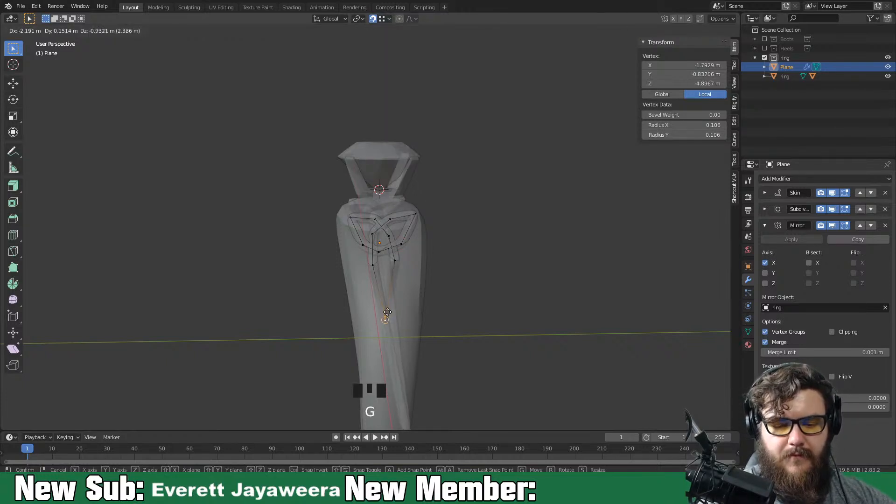
pyautogui.click(389, 309)
pyautogui.moveTo(390, 306); pyautogui.dragTo(615, 122, button='middle')
pyautogui.hotkey('ctrl', 'z')
# Turn off X-ray, switch snapping to Face, and move the lower lobe's tip vertex onto the band's surface
pyautogui.click(684, 31)
pyautogui.moveTo(456, 313); pyautogui.dragTo(392, 328, button='middle')
pyautogui.press('g')
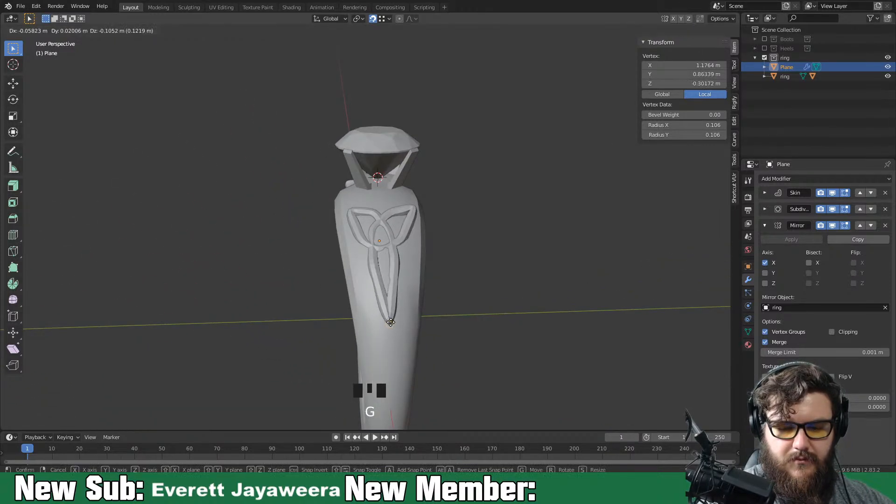
pyautogui.click(390, 313)
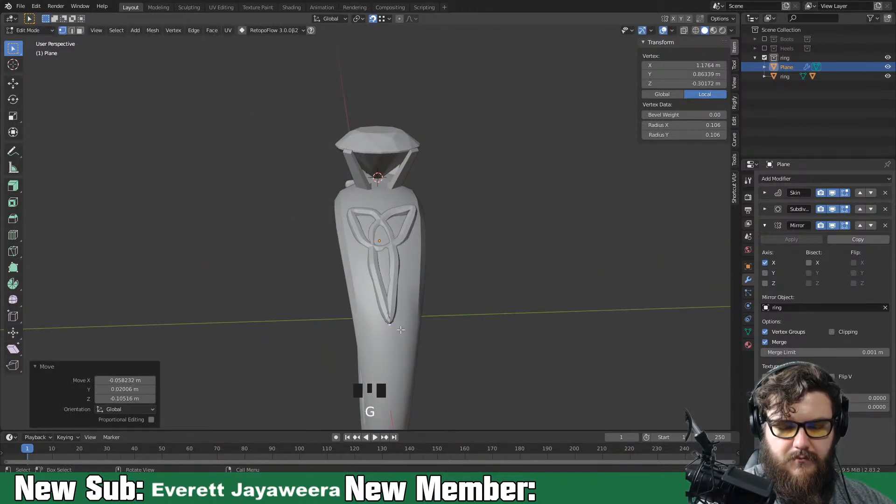
pyautogui.click(389, 18)
pyautogui.click(409, 77)
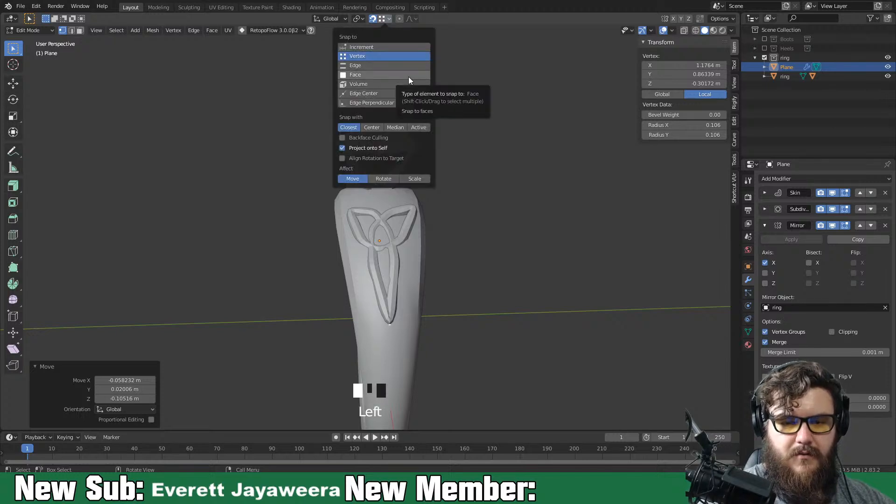
pyautogui.press('g')
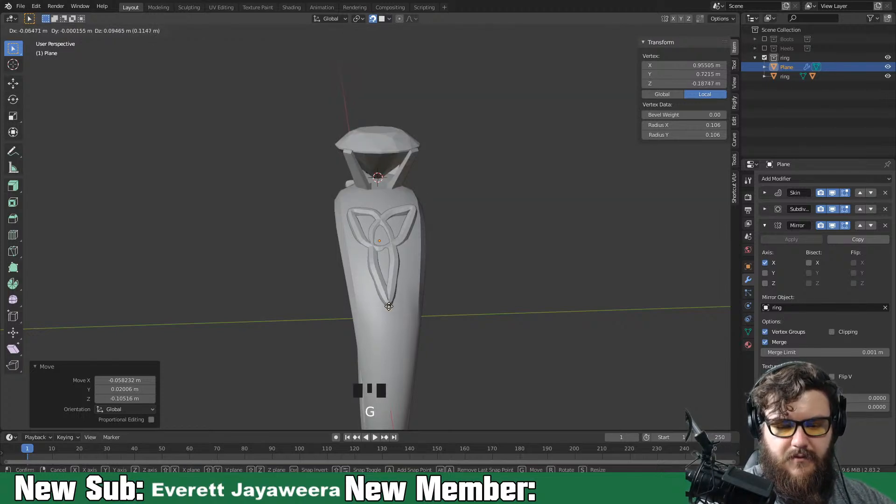
pyautogui.click(390, 301)
# Select all geometry linked to the tip vertex, move the knot onto the band, and return to Object Mode
pyautogui.moveTo(435, 254); pyautogui.dragTo(379, 292, button='middle')
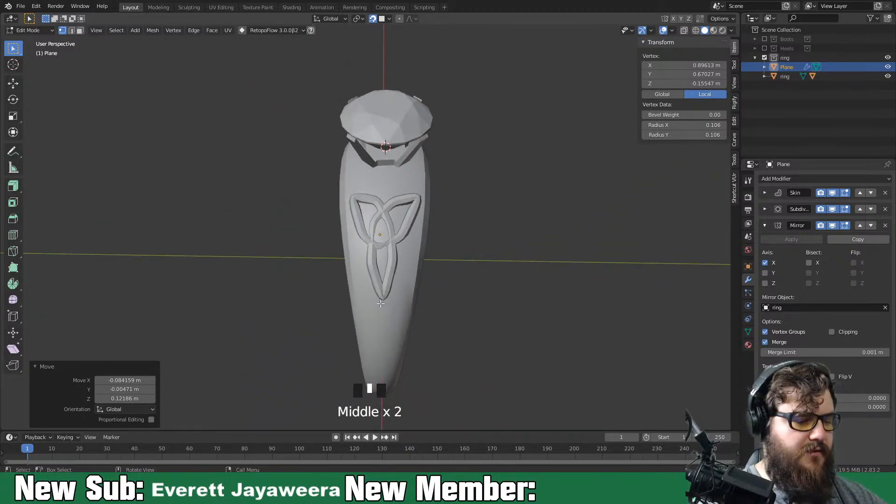
pyautogui.hotkey('ctrl', 'l')
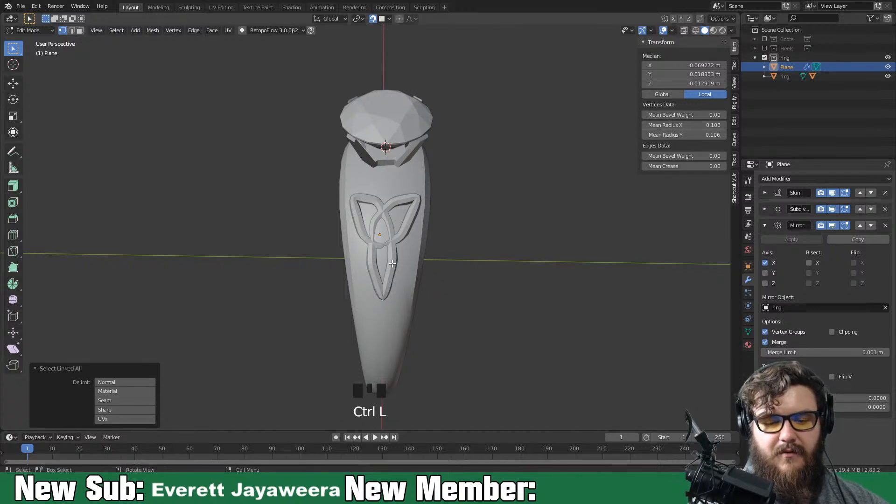
pyautogui.press('g')
pyautogui.click(402, 273)
pyautogui.moveTo(401, 273); pyautogui.dragTo(475, 234, button='middle')
pyautogui.press('Tab')
pyautogui.moveTo(519, 210); pyautogui.dragTo(419, 254, button='middle')
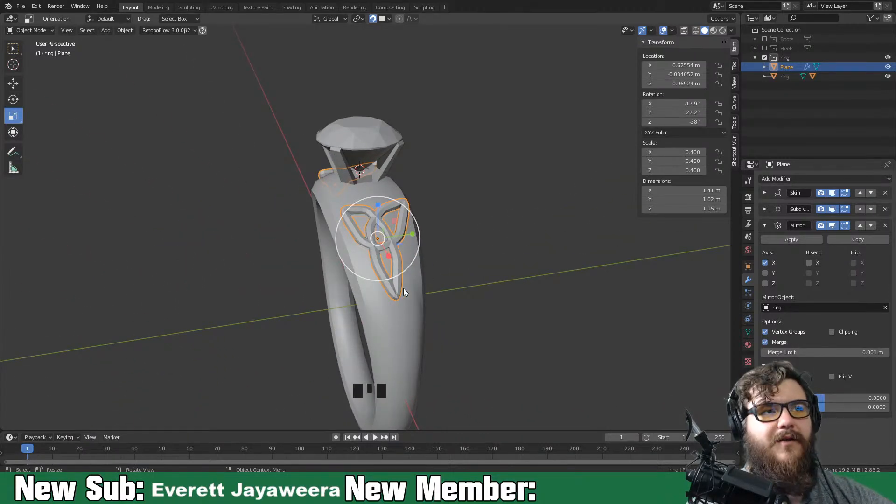
pyautogui.moveTo(432, 293); pyautogui.dragTo(494, 201, button='middle')
# Turn X-ray back on in Edit Mode and reposition the knot's upper lobe vertices on the band with face snapping
pyautogui.press('Tab')
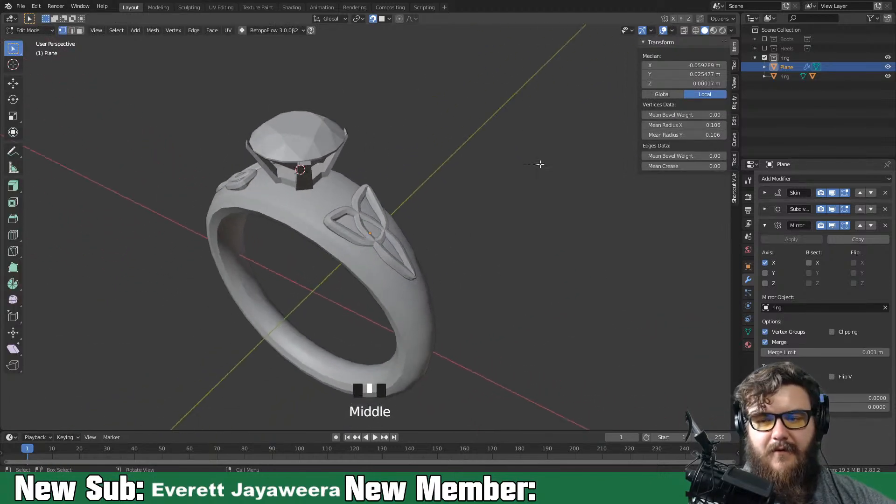
pyautogui.click(684, 30)
pyautogui.moveTo(600, 142); pyautogui.dragTo(340, 248, button='middle')
pyautogui.click(416, 201)
pyautogui.moveTo(416, 201)
pyautogui.mouseDown(button='middle')
pyautogui.moveTo(380, 230)
pyautogui.moveTo(468, 160)
pyautogui.moveTo(426, 206)
pyautogui.mouseUp(button='middle')
pyautogui.press('g')
pyautogui.click(382, 229)
pyautogui.click(355, 206)
pyautogui.press('g')
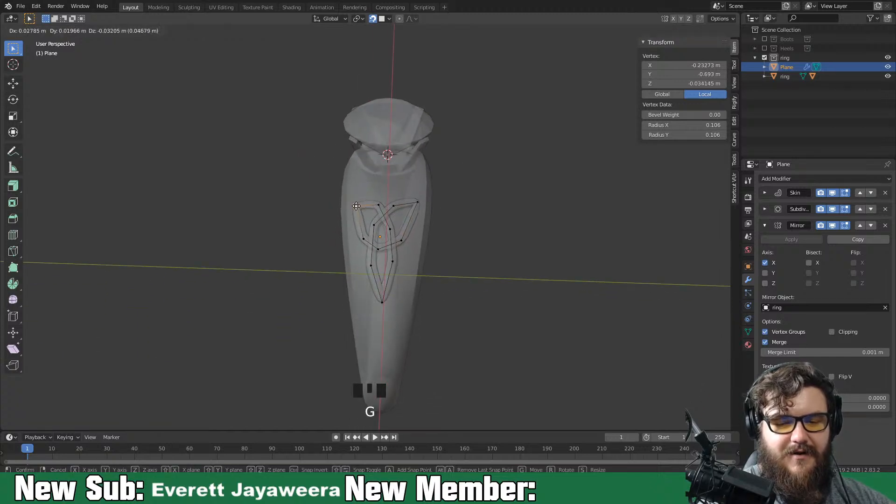
pyautogui.click(356, 198)
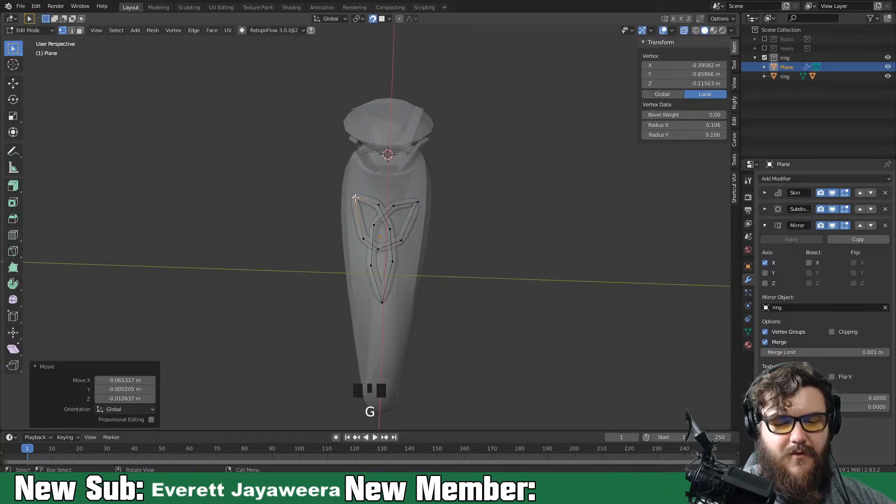
# Move the inner vertex beside the knot's center slightly outward along the band
pyautogui.click(381, 206)
pyautogui.click(393, 230)
pyautogui.press('g')
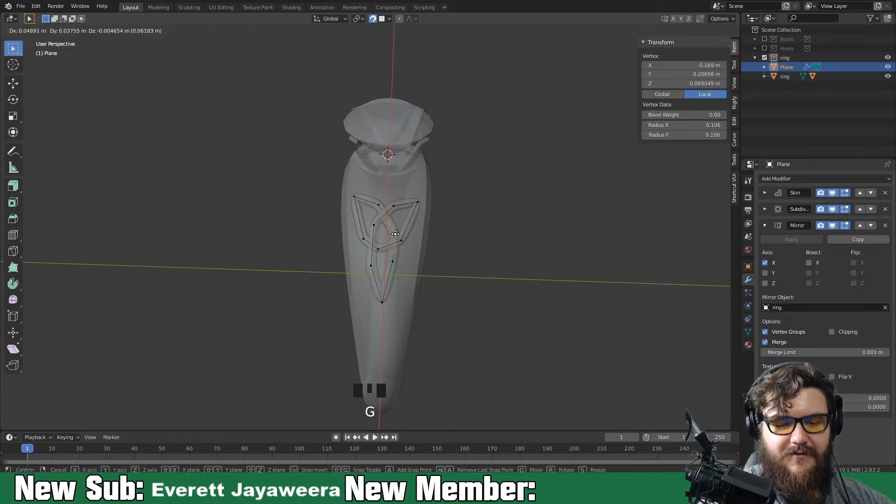
pyautogui.click(395, 234)
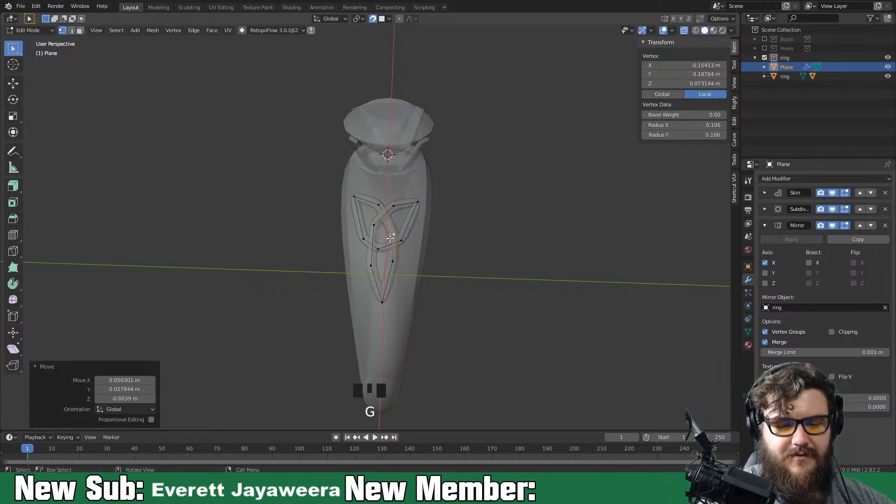
# Enable Project Individual Elements, move all knot vertices so they project onto the band, and return to Object Mode
pyautogui.press('a')
pyautogui.click(382, 18)
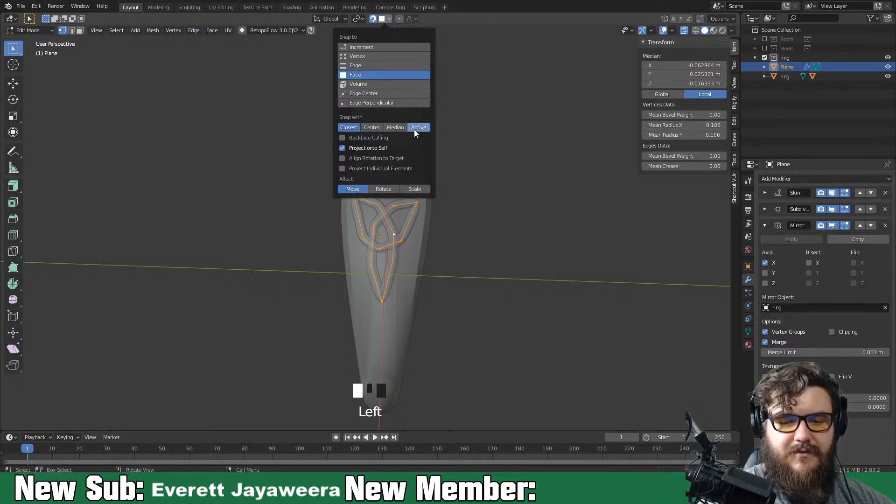
pyautogui.press('Escape')
pyautogui.click(381, 168)
pyautogui.click(382, 19)
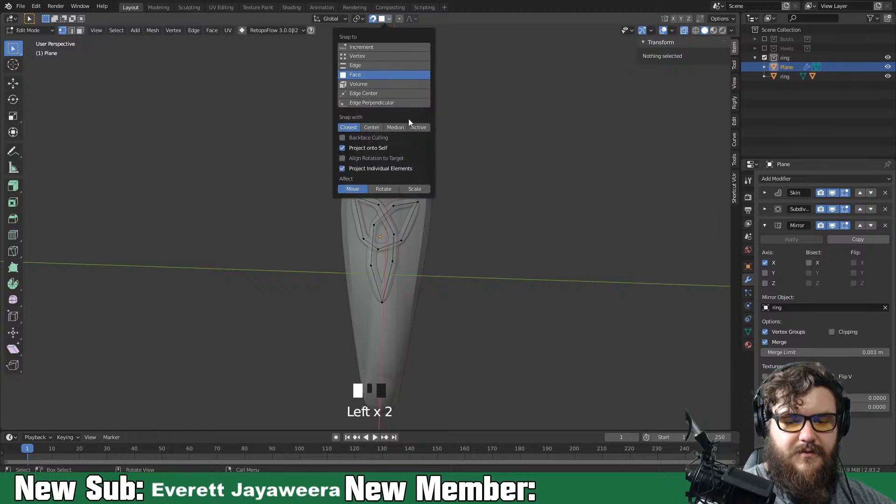
pyautogui.press('a')
pyautogui.press('g')
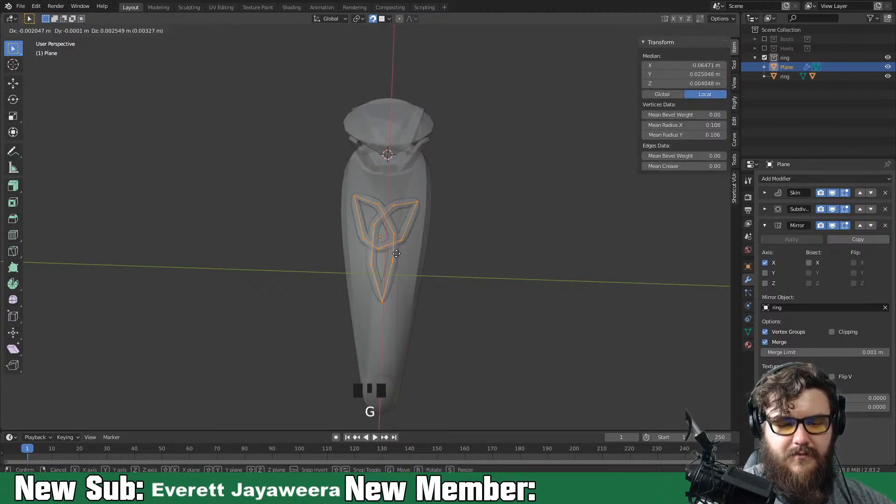
pyautogui.click(396, 253)
pyautogui.moveTo(414, 253); pyautogui.dragTo(463, 247, button='middle')
pyautogui.press('Tab')
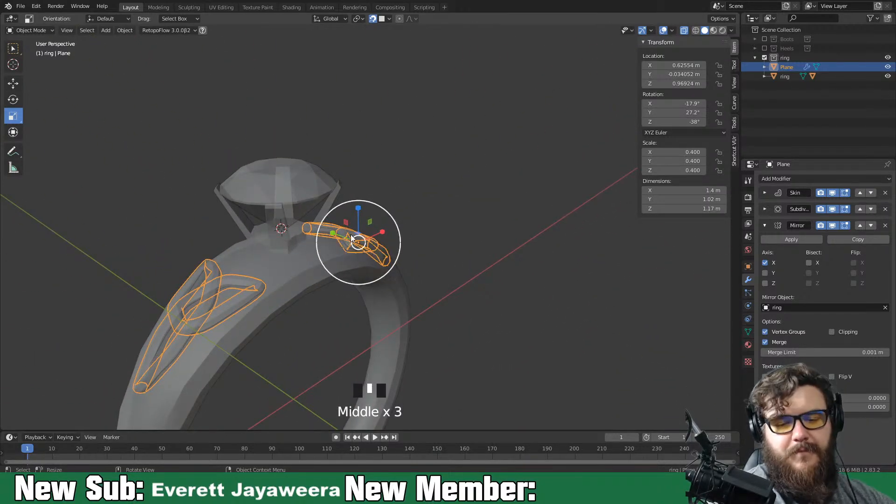
# Turn off X-ray so the ring and its mirrored knots display as solid, and check the knots on both sides
pyautogui.scroll(-4, 371, 282)
pyautogui.moveTo(371, 283); pyautogui.dragTo(419, 298, button='middle')
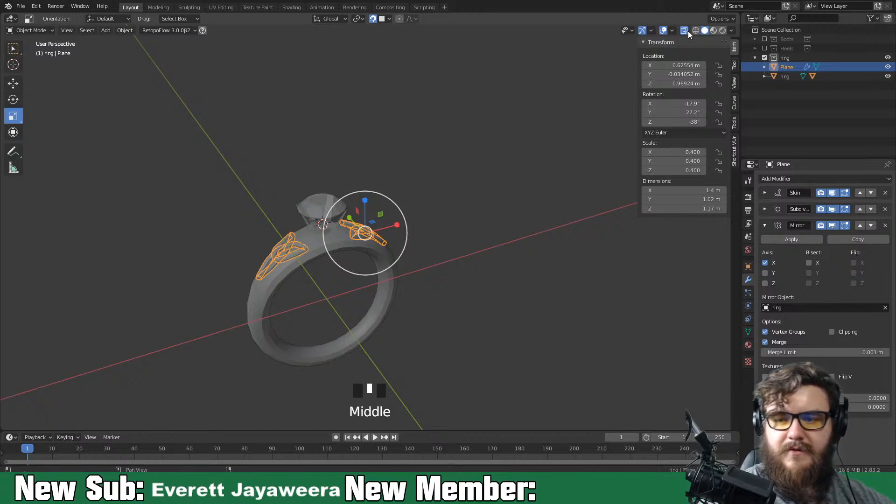
pyautogui.moveTo(611, 134); pyautogui.dragTo(394, 329, button='middle')
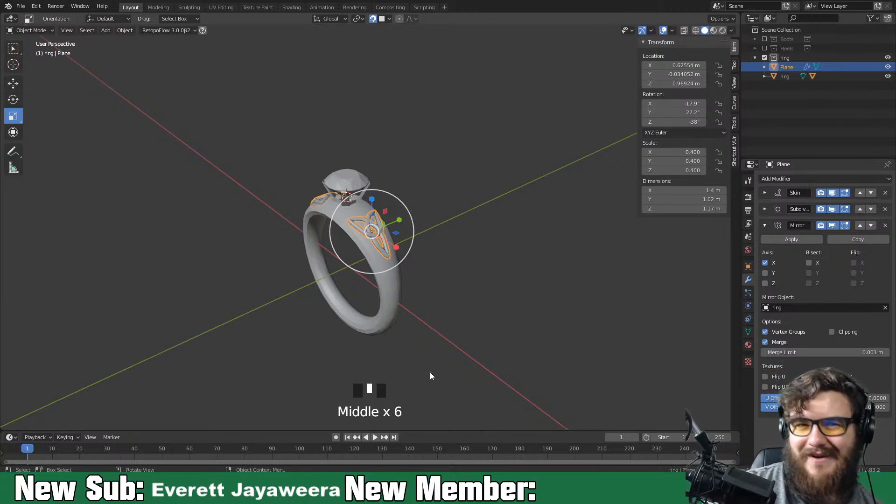
pyautogui.moveTo(442, 321)
pyautogui.mouseDown(button='middle')
pyautogui.moveTo(427, 346)
pyautogui.moveTo(450, 337)
pyautogui.moveTo(463, 313)
pyautogui.moveTo(474, 316)
pyautogui.moveTo(514, 271)
pyautogui.moveTo(591, 253)
pyautogui.moveTo(626, 306)
pyautogui.moveTo(509, 300)
pyautogui.moveTo(456, 328)
pyautogui.mouseUp(button='middle')
pyautogui.click(321, 249)
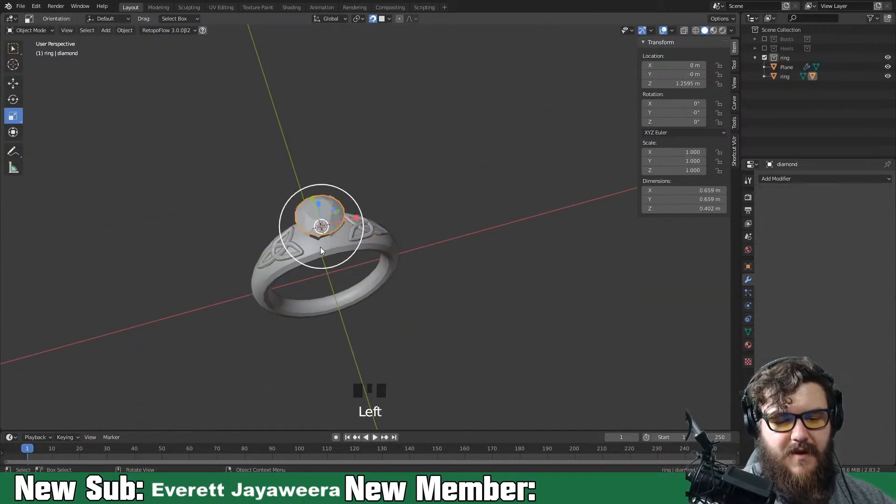
pyautogui.moveTo(334, 244); pyautogui.dragTo(371, 260, button='middle')
pyautogui.press('s')
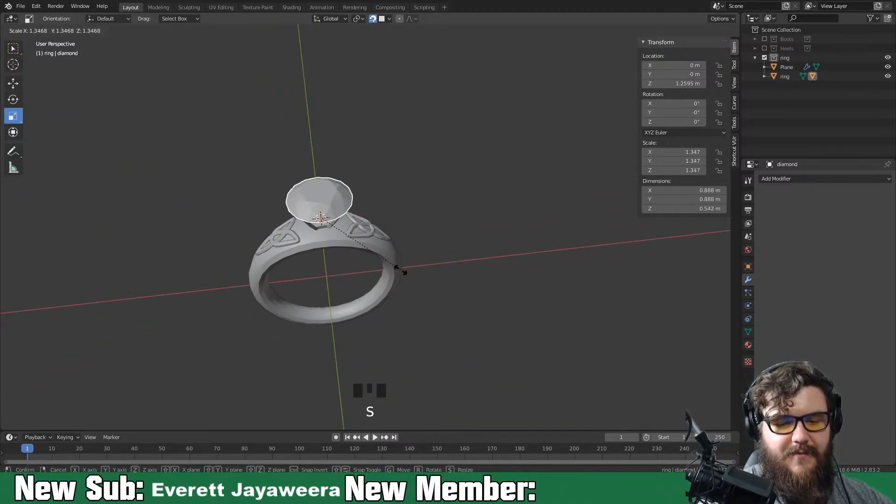
pyautogui.rightClick(386, 258)
pyautogui.moveTo(387, 257); pyautogui.dragTo(396, 273, button='middle')
# Select the knot, move all its vertices in Edit Mode so they project onto the band closer to its center, and return to Object Mode
pyautogui.click(416, 223)
pyautogui.moveTo(436, 245); pyautogui.dragTo(400, 268, button='middle')
pyautogui.press('Tab')
pyautogui.press('a')
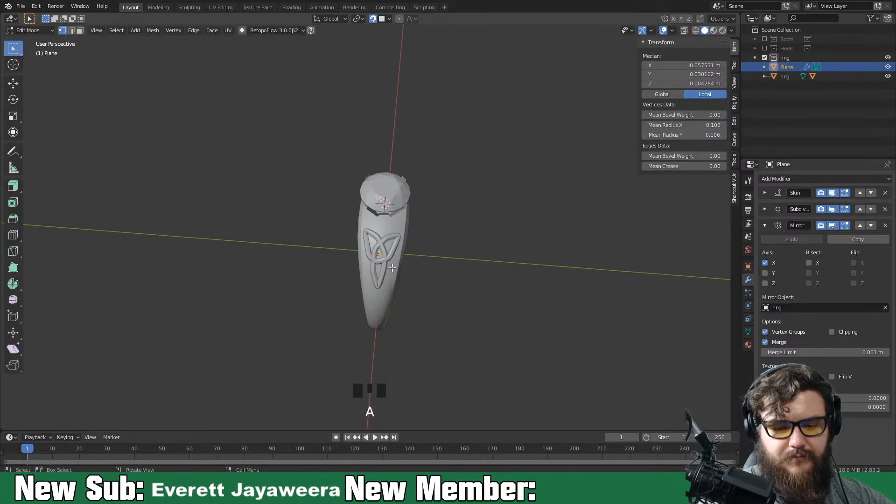
pyautogui.press('g')
pyautogui.click(391, 257)
pyautogui.moveTo(391, 257); pyautogui.dragTo(520, 236, button='middle')
pyautogui.press('Tab')
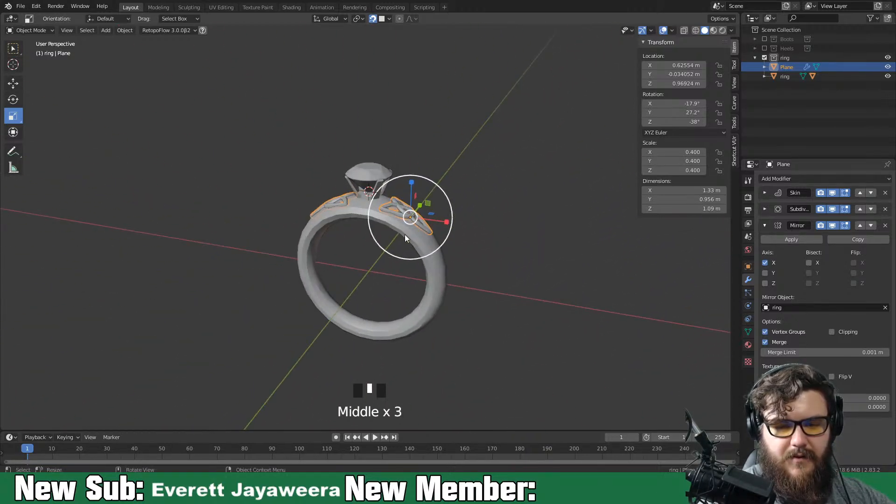
# Select the diamond, check the finished ring from several sides, and save the file
pyautogui.click(373, 179)
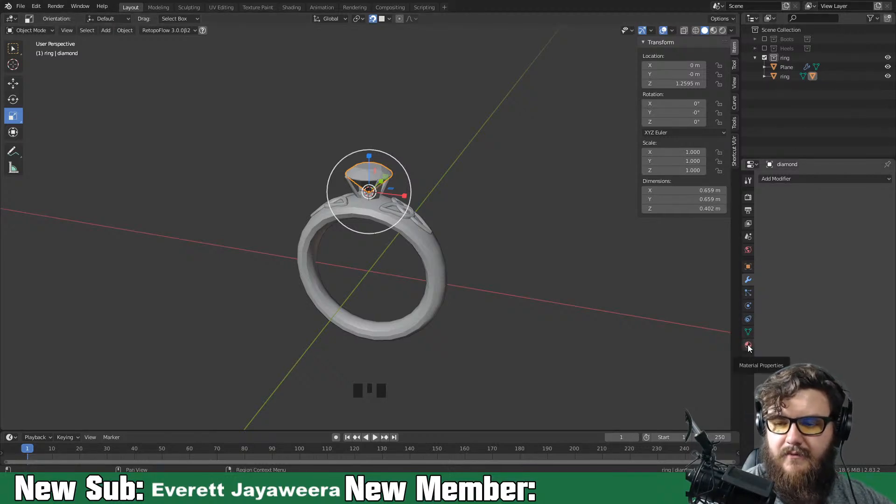
pyautogui.moveTo(560, 271); pyautogui.dragTo(440, 279, button='middle')
pyautogui.moveTo(396, 300); pyautogui.dragTo(362, 270, button='middle')
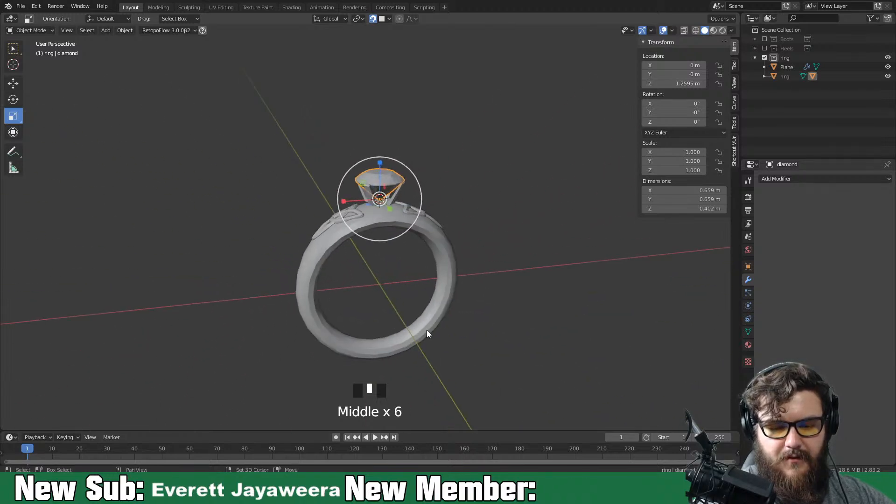
pyautogui.keyDown('shift'); pyautogui.moveTo(426, 330); pyautogui.dragTo(352, 317, button='middle'); pyautogui.keyUp('shift')
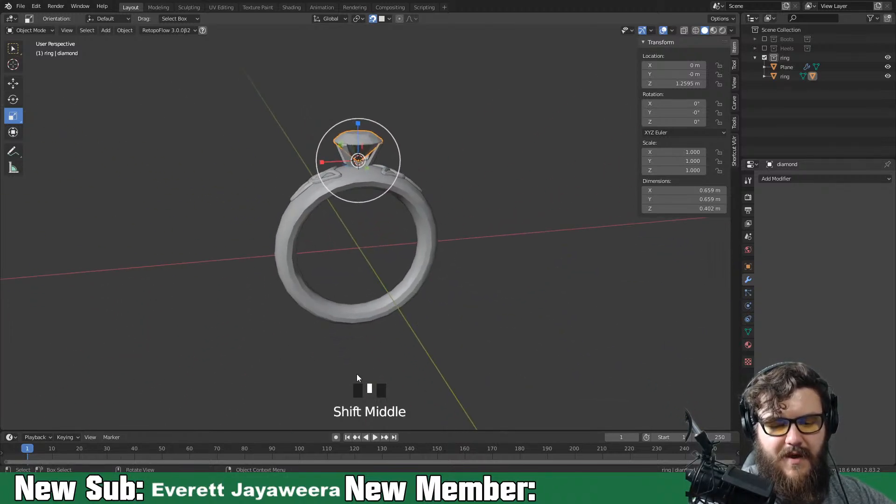
pyautogui.moveTo(391, 301); pyautogui.dragTo(474, 292, button='middle')
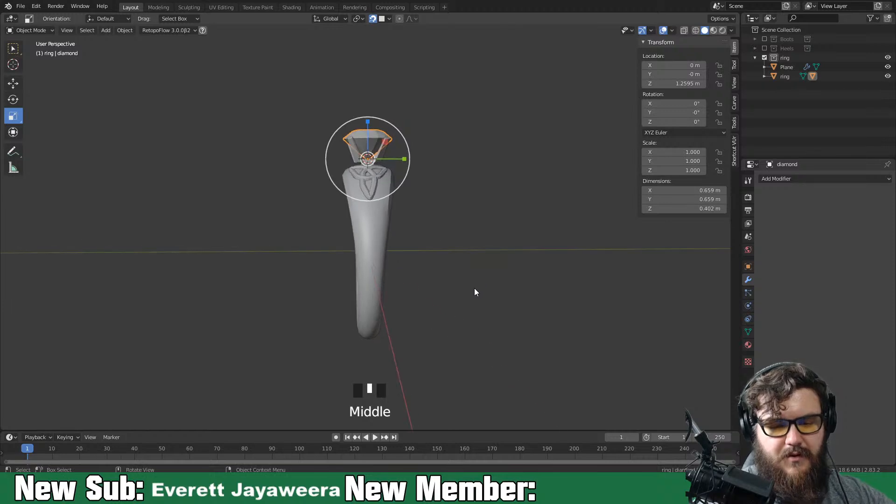
pyautogui.moveTo(496, 268)
pyautogui.mouseDown(button='middle')
pyautogui.moveTo(385, 312)
pyautogui.moveTo(405, 319)
pyautogui.moveTo(400, 307)
pyautogui.moveTo(494, 304)
pyautogui.moveTo(548, 317)
pyautogui.moveTo(490, 282)
pyautogui.mouseUp(button='middle')
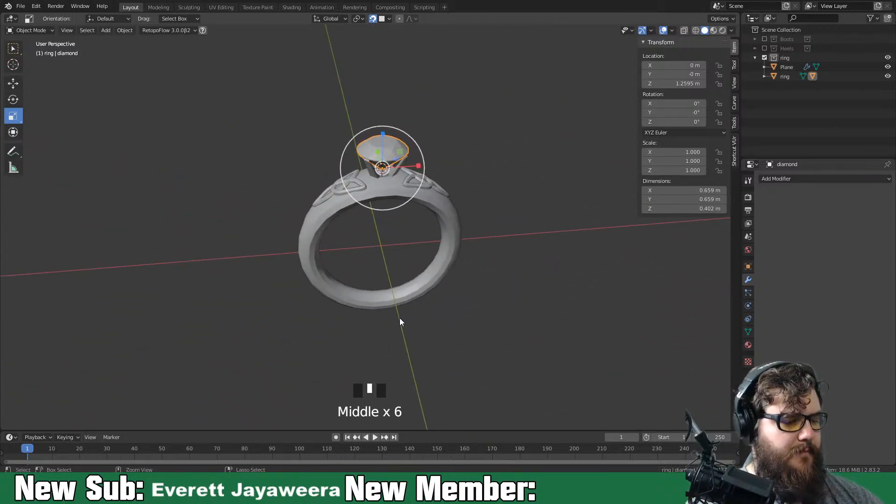
pyautogui.hotkey('ctrl', 's')
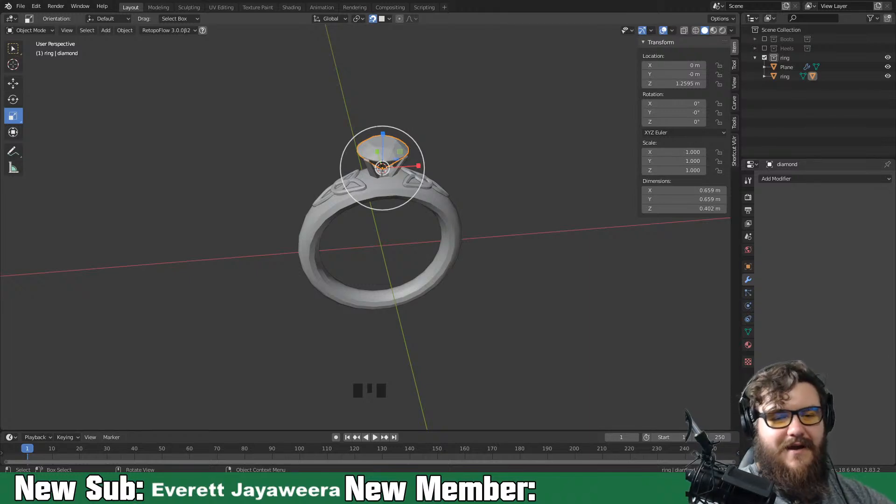
# Enable the Boots and Heels collections and make Heels visible in the viewport
pyautogui.moveTo(551, 236); pyautogui.dragTo(329, 217, button='middle')
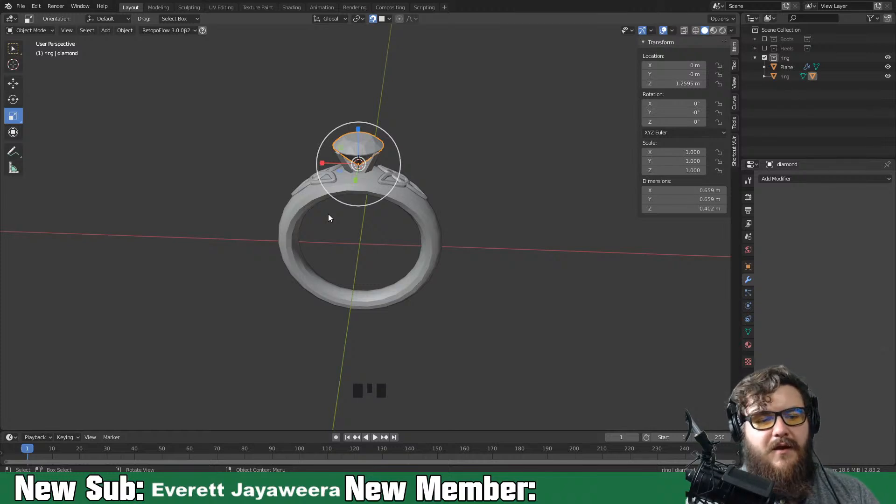
pyautogui.scroll(-4, 301, 159)
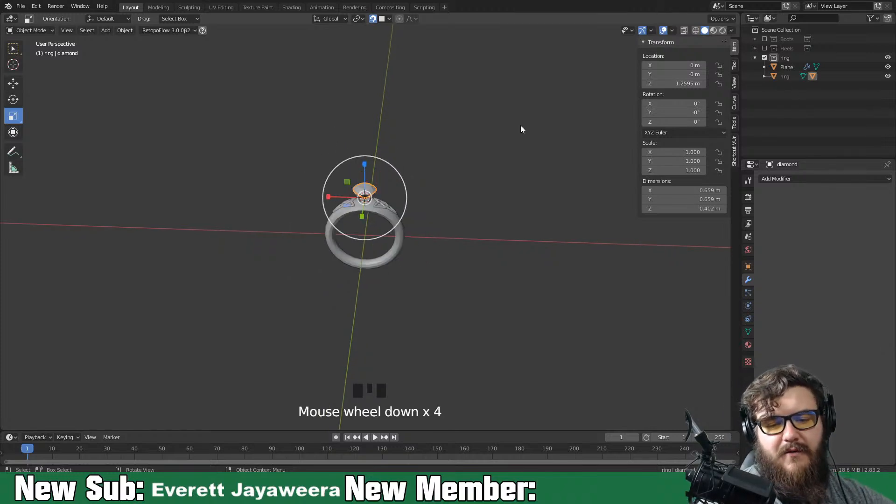
pyautogui.click(764, 40)
pyautogui.click(764, 49)
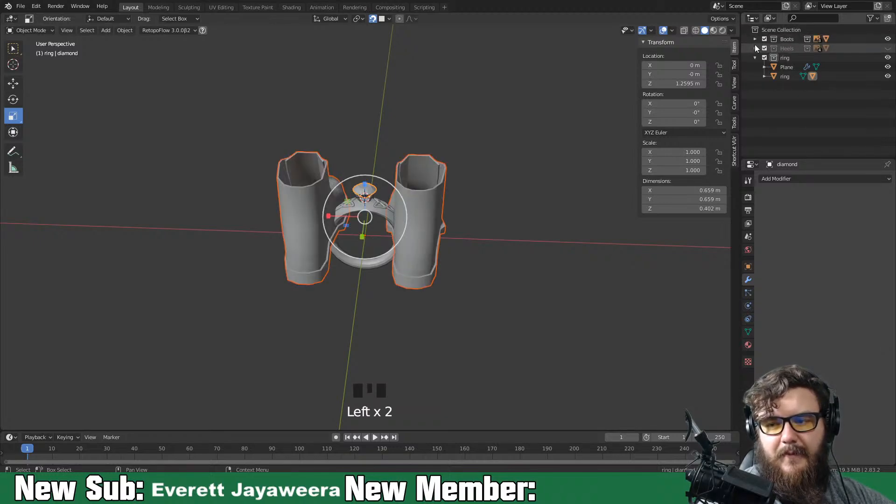
pyautogui.click(887, 48)
pyautogui.moveTo(427, 256); pyautogui.dragTo(220, 259, button='middle')
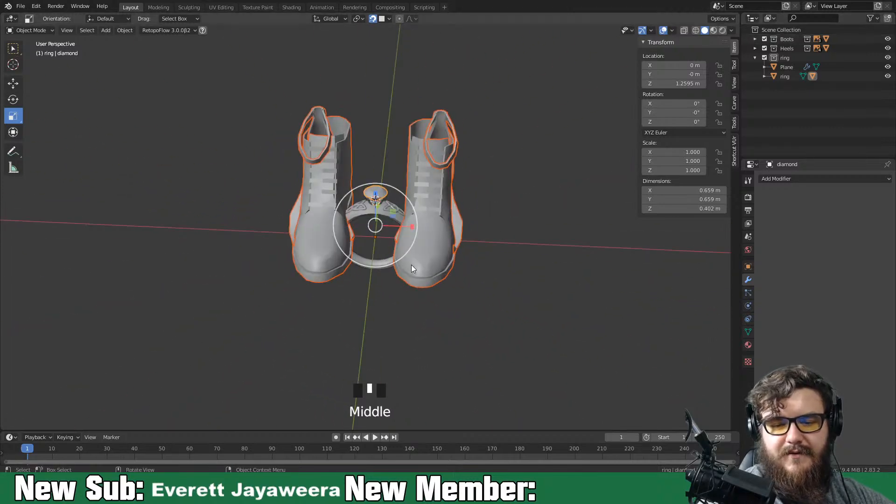
# Move the boots along the global X axis in the negative direction, about 6.58 m away from the ring
pyautogui.click(329, 264)
pyautogui.press('g')
pyautogui.press('x')
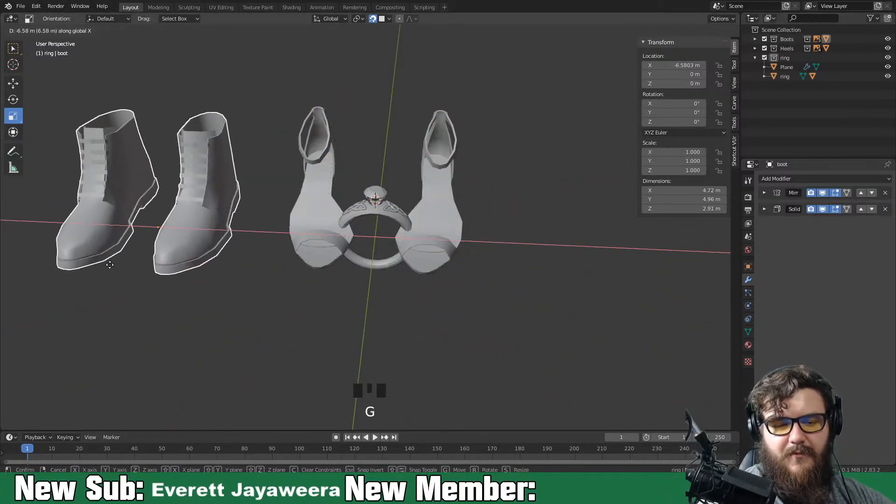